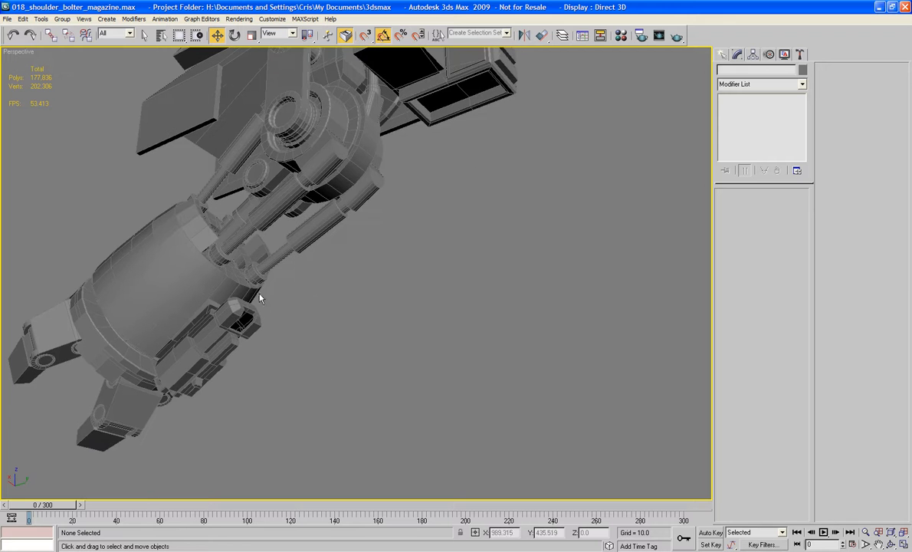
{"action": "scroll", "coordinate": [206, 339], "scroll_direction": "up", "scroll_amount": 3}
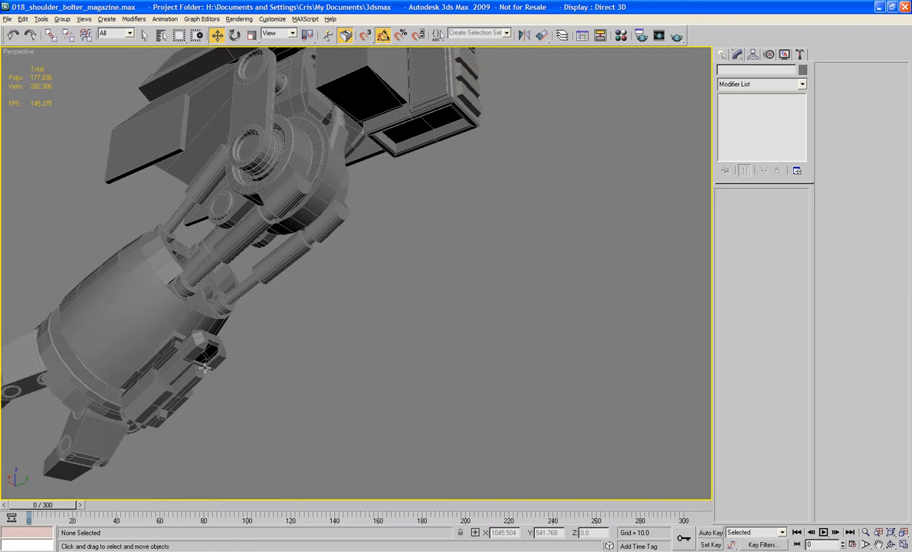
{"action": "middle_click_drag", "start_coordinate": [191, 341], "coordinate": [183, 315], "text": "alt"}
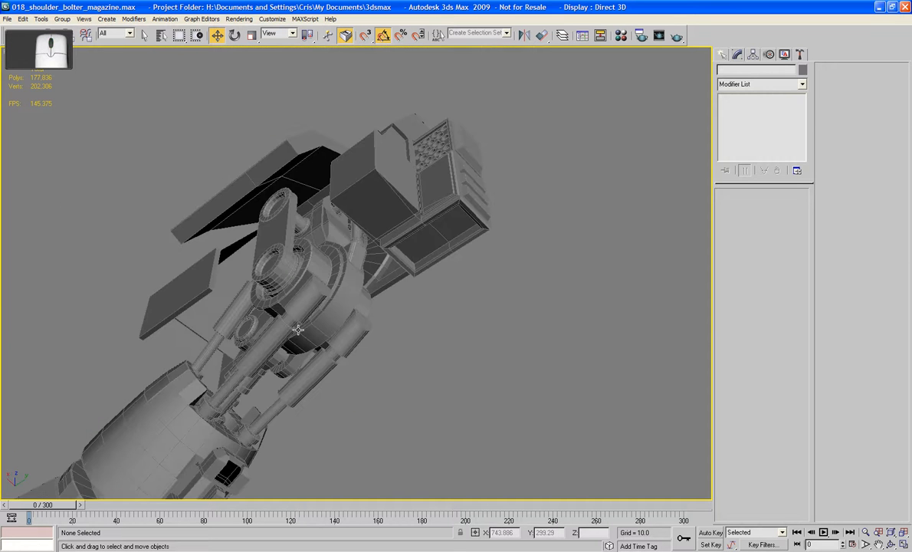
{"action": "middle_click_drag", "start_coordinate": [276, 307], "coordinate": [271, 205]}
{"action": "left_click", "coordinate": [423, 87]}
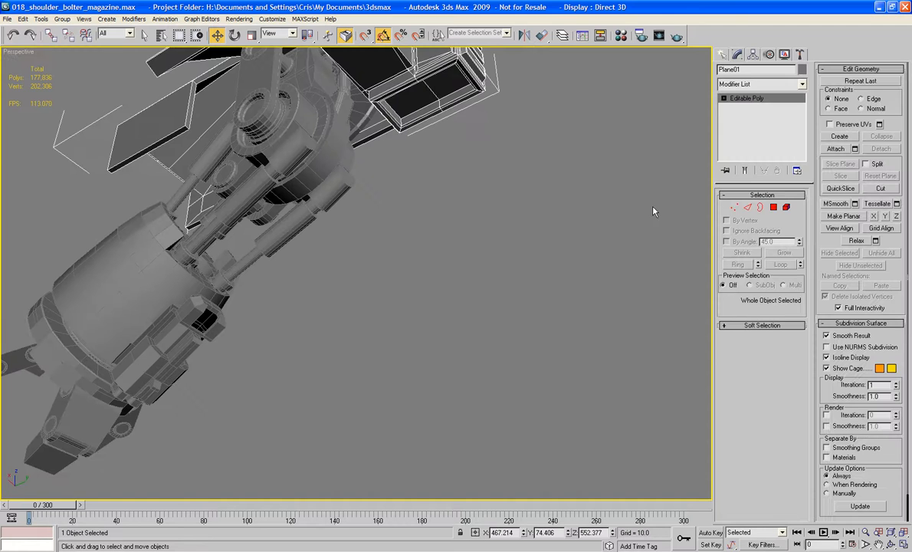
{"action": "left_click", "coordinate": [773, 208]}
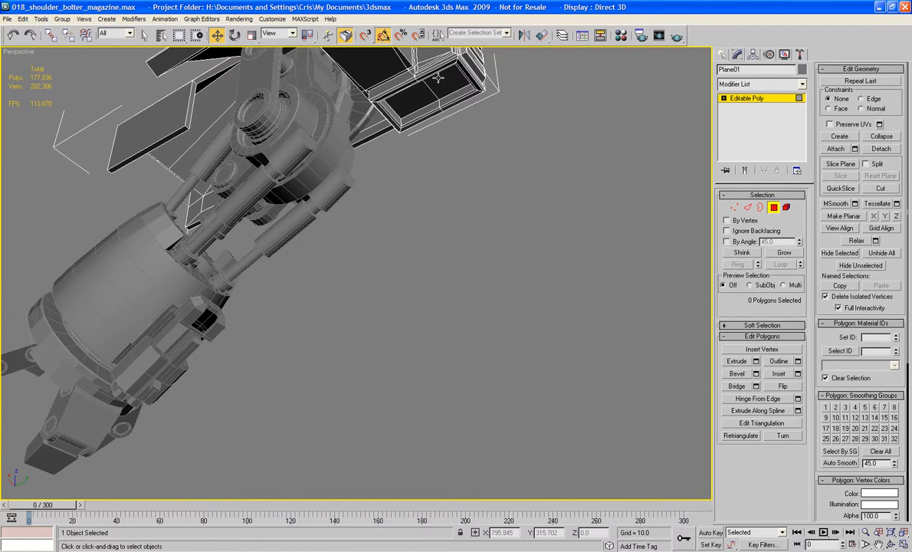
{"action": "left_click", "coordinate": [773, 208]}
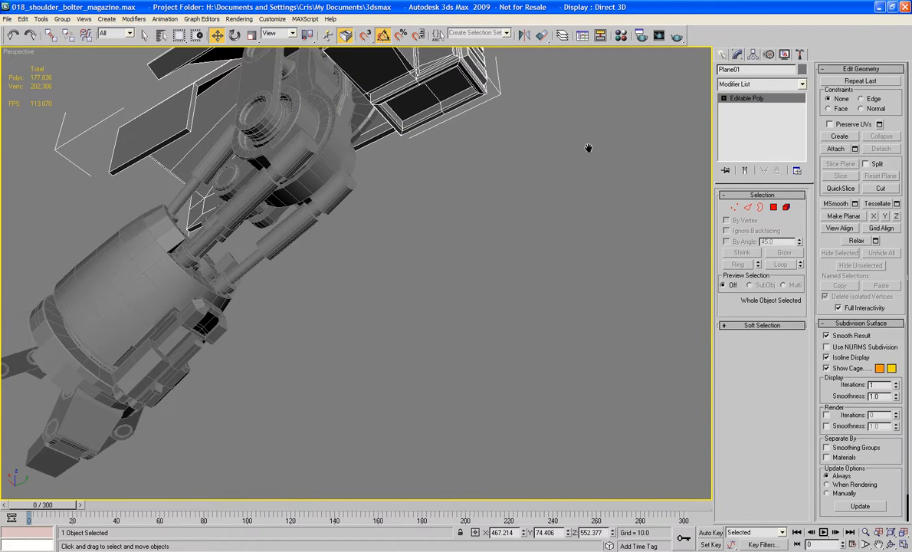
Draw a box downward from the bolter's underside opening, about 34 long, 13 wide and 275 high, with nine height segments.
{"action": "left_click", "coordinate": [722, 55]}
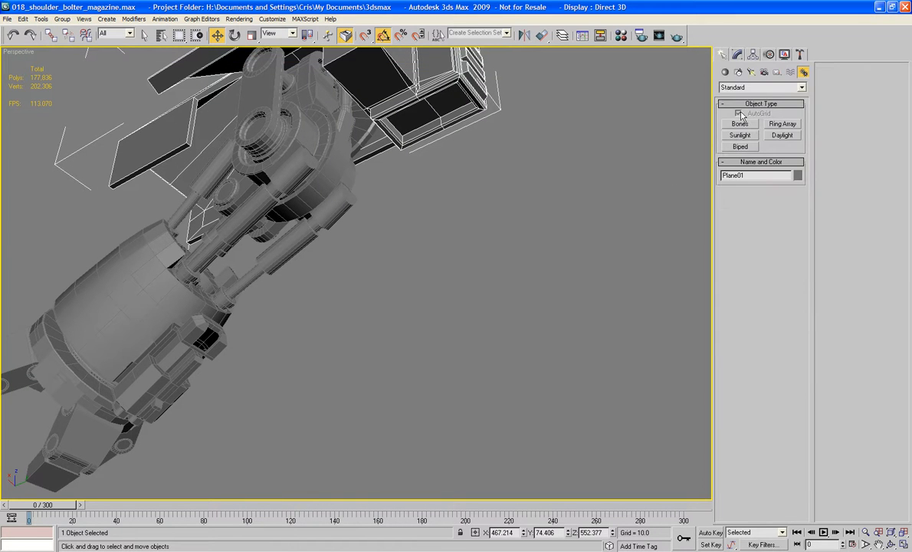
{"action": "left_click", "coordinate": [737, 72]}
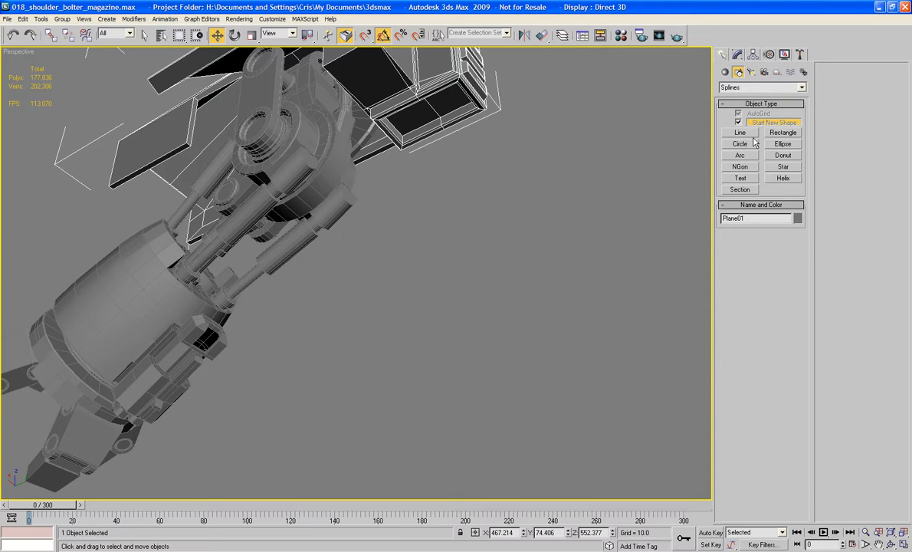
{"action": "left_click", "coordinate": [725, 72]}
{"action": "left_click", "coordinate": [740, 123]}
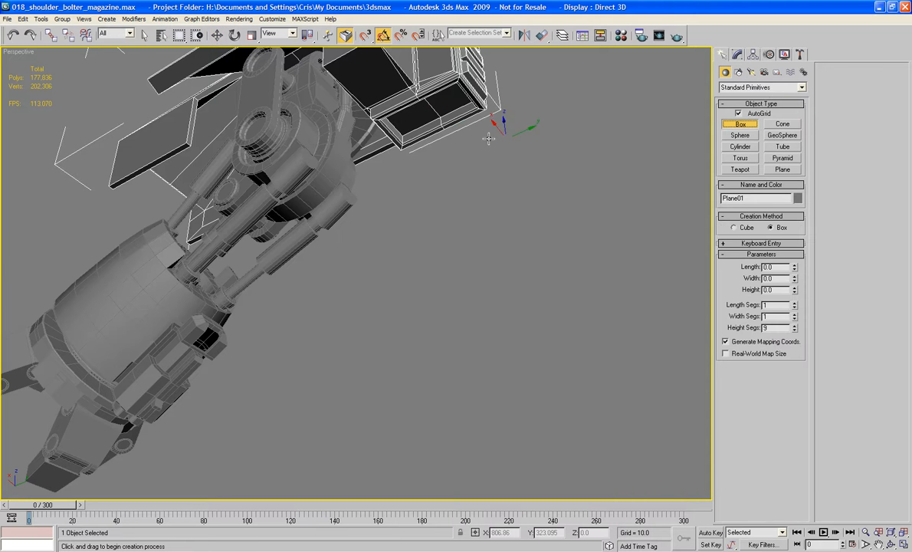
{"action": "left_click_drag", "start_coordinate": [434, 82], "coordinate": [407, 128]}
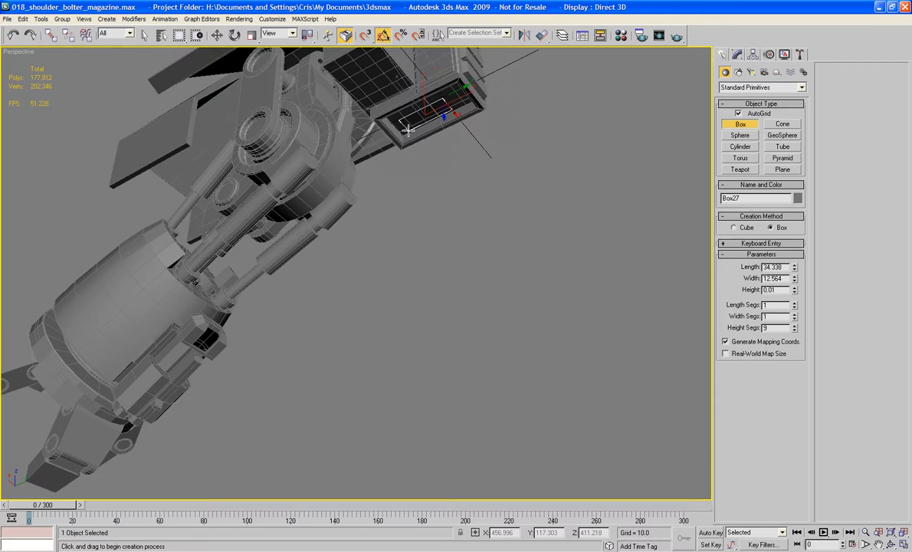
{"action": "left_click", "coordinate": [472, 548]}
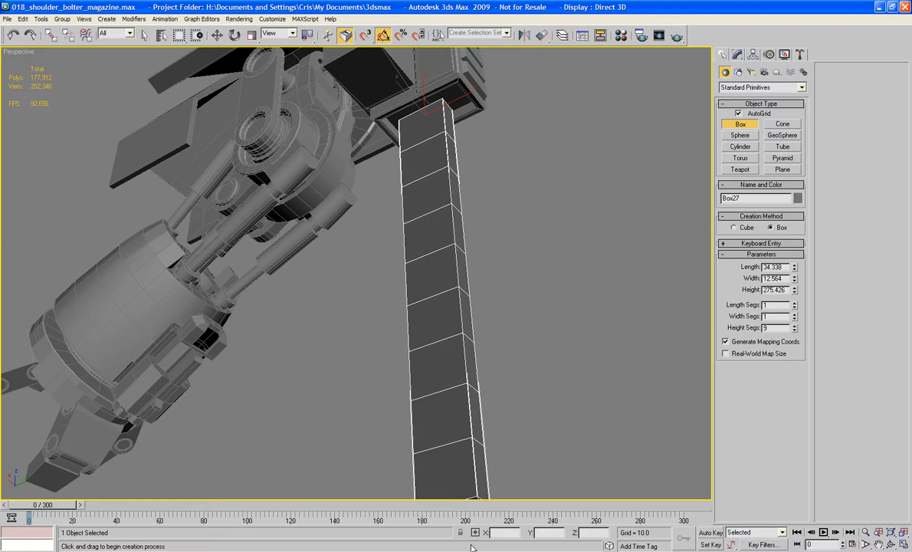
Finish box creation and convert the new box to an Editable Poly.
{"action": "scroll", "coordinate": [508, 308], "scroll_direction": "down", "scroll_amount": 5}
{"action": "middle_click_drag", "start_coordinate": [429, 281], "coordinate": [226, 314], "text": "alt"}
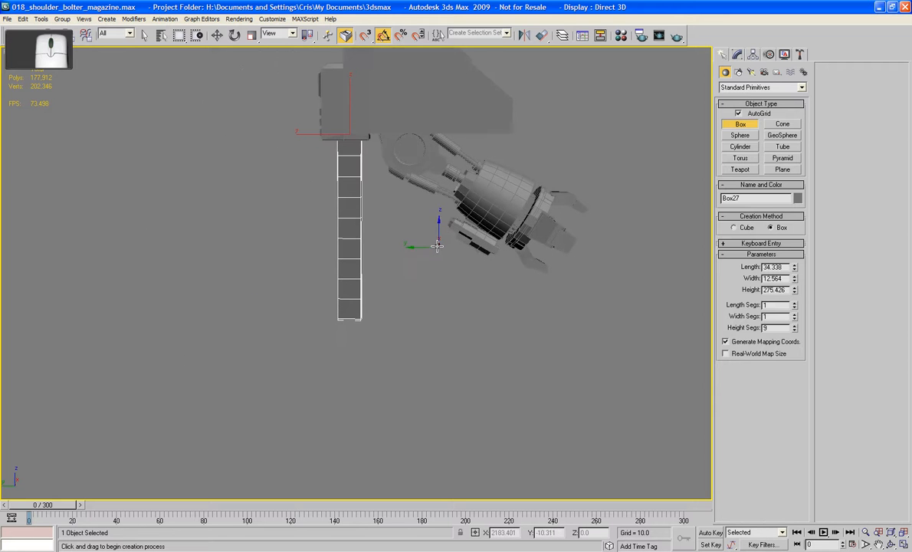
{"action": "scroll", "coordinate": [366, 289], "scroll_direction": "up", "scroll_amount": 5}
{"action": "middle_click_drag", "start_coordinate": [344, 270], "coordinate": [376, 237]}
{"action": "right_click", "coordinate": [212, 252]}
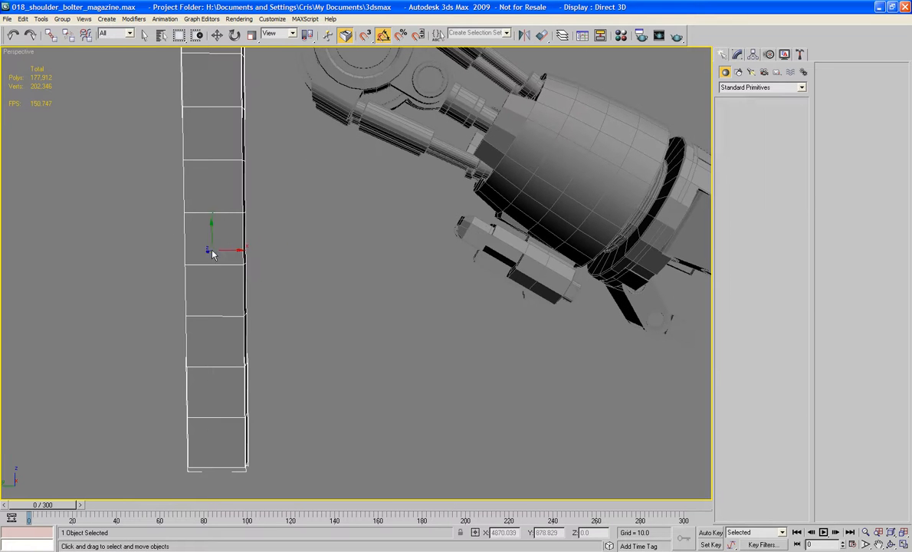
{"action": "right_click", "coordinate": [232, 365]}
{"action": "mouse_move", "coordinate": [257, 467]}
{"action": "left_click", "coordinate": [325, 474]}
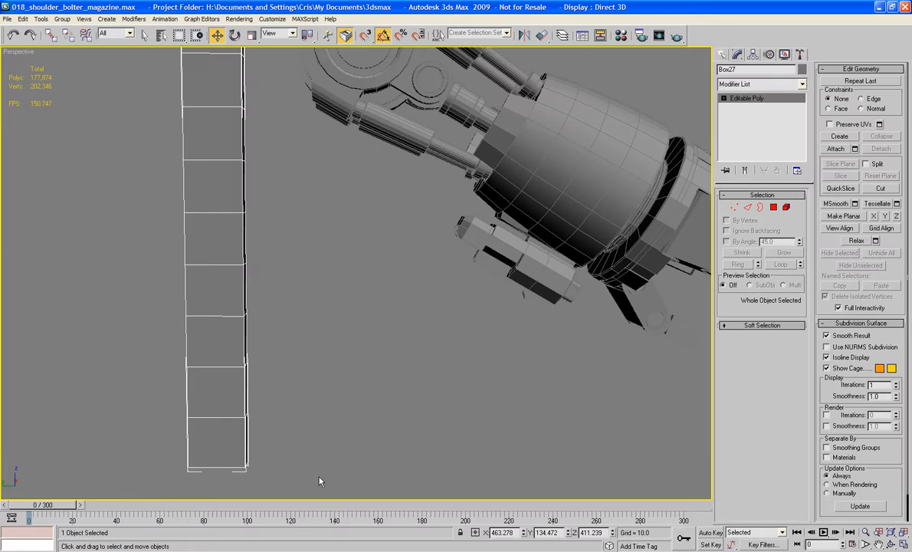
Isolate the forearm, the shoulder bolter housing and the new box from the rest of the model.
{"action": "right_click", "coordinate": [214, 254]}
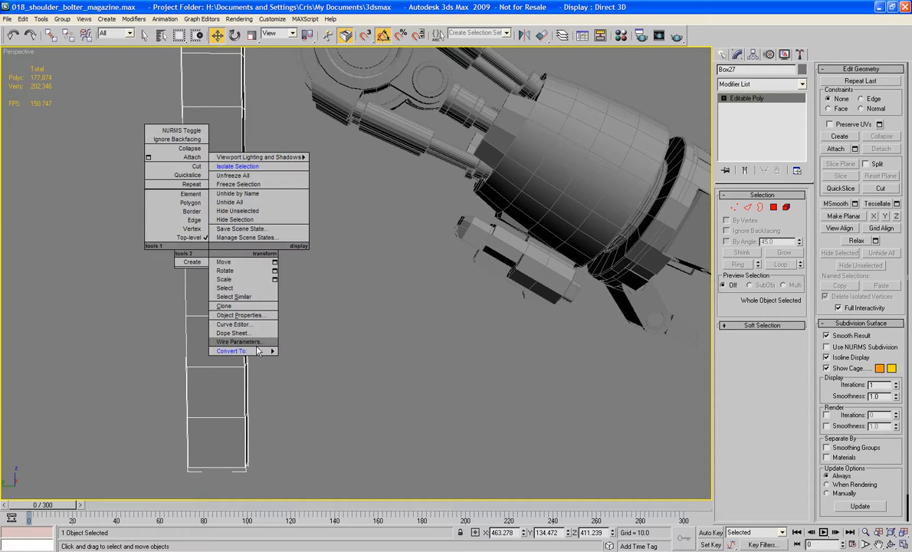
{"action": "left_click", "coordinate": [446, 259]}
{"action": "scroll", "coordinate": [446, 260], "scroll_direction": "down", "scroll_amount": 3}
{"action": "left_click", "coordinate": [482, 240]}
{"action": "left_click", "coordinate": [252, 93], "text": "ctrl"}
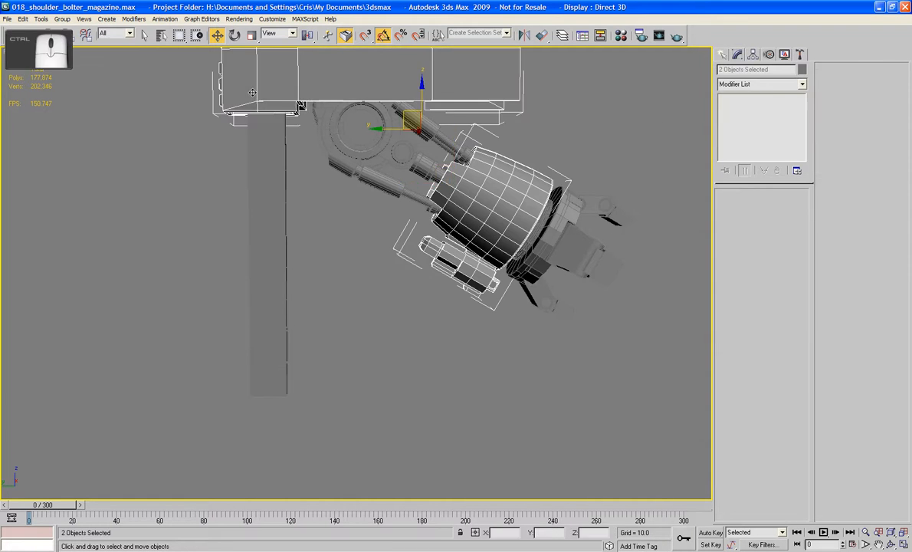
{"action": "left_click", "coordinate": [266, 209], "text": "ctrl"}
{"action": "right_click", "coordinate": [266, 206]}
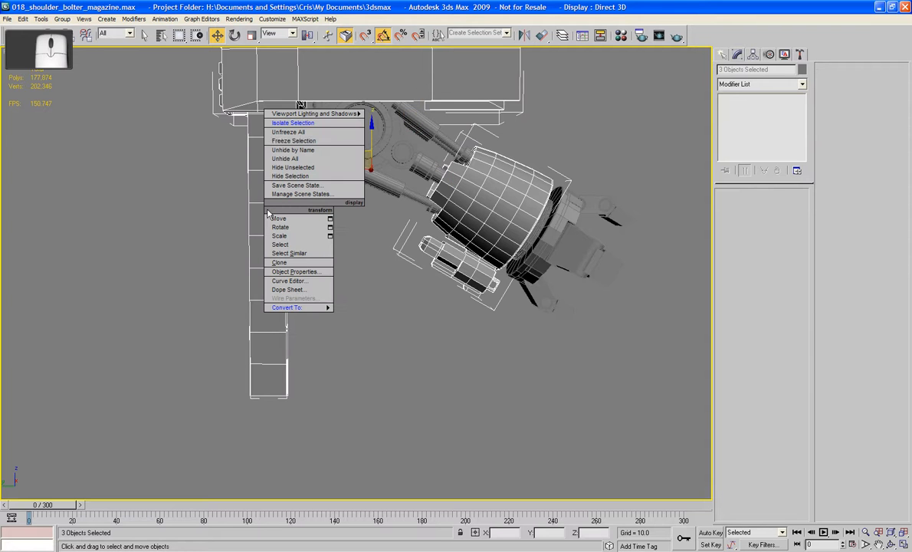
{"action": "left_click", "coordinate": [293, 123]}
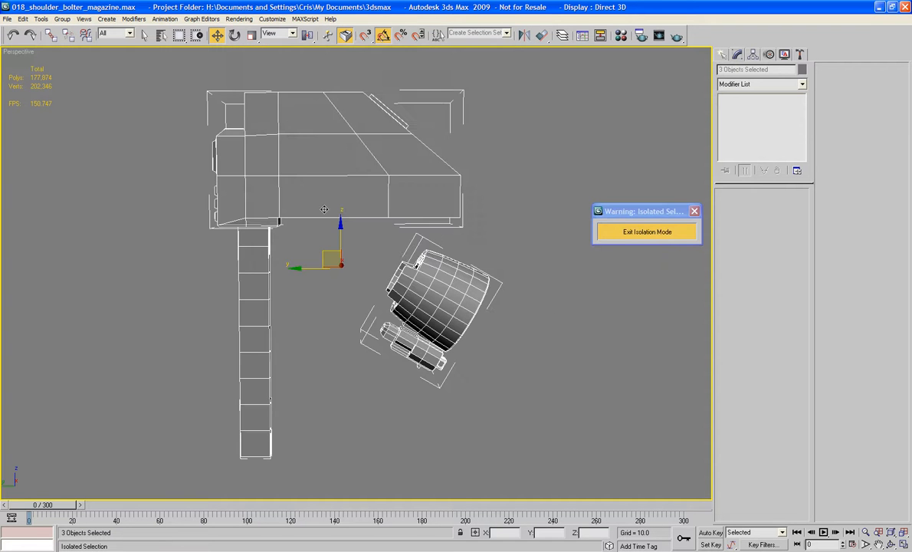
{"action": "left_click", "coordinate": [308, 315]}
Add a Bend modifier to the box in the Left view, with angle 90 and direction 90 so it curves toward the forearm.
{"action": "scroll", "coordinate": [309, 315], "scroll_direction": "up", "scroll_amount": 3}
{"action": "middle_click_drag", "start_coordinate": [309, 315], "coordinate": [309, 304]}
{"action": "scroll", "coordinate": [241, 302], "scroll_direction": "down", "scroll_amount": 5}
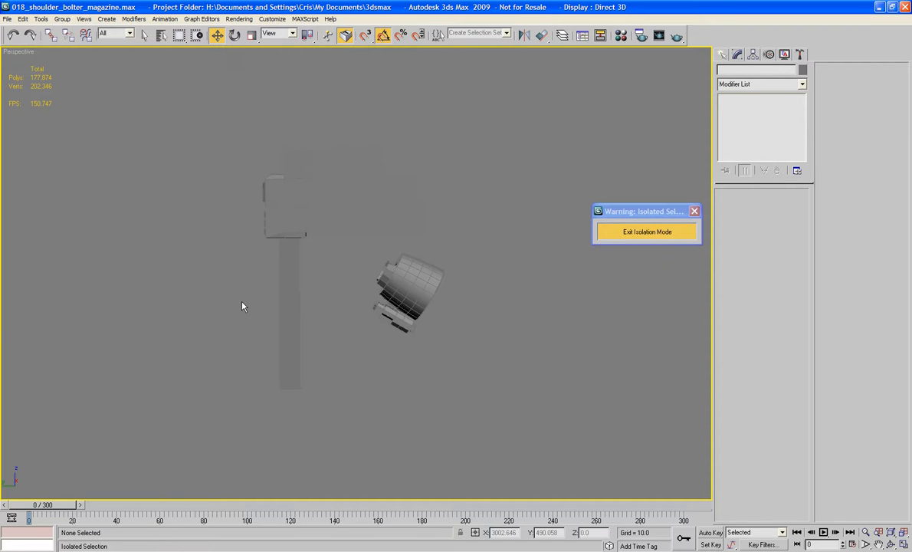
{"action": "key", "text": "l"}
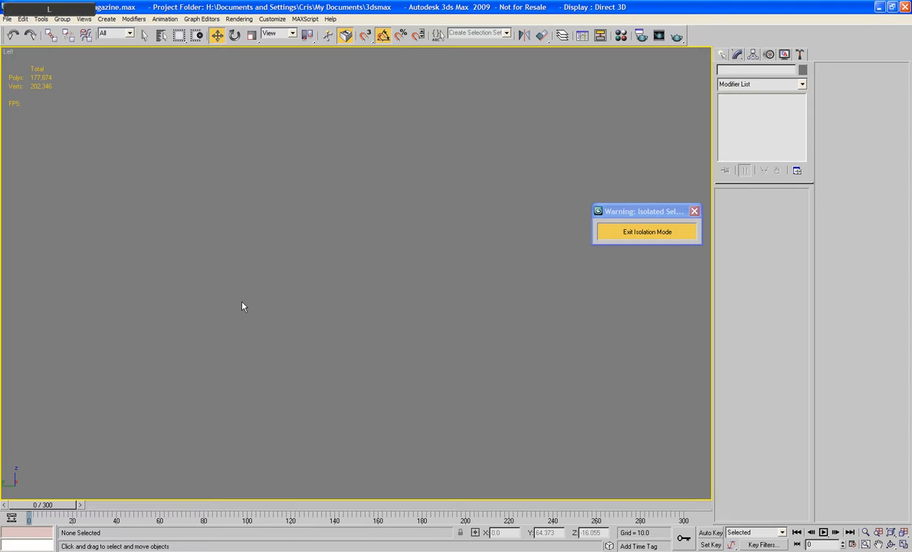
{"action": "key", "text": "z"}
{"action": "left_click", "coordinate": [260, 301]}
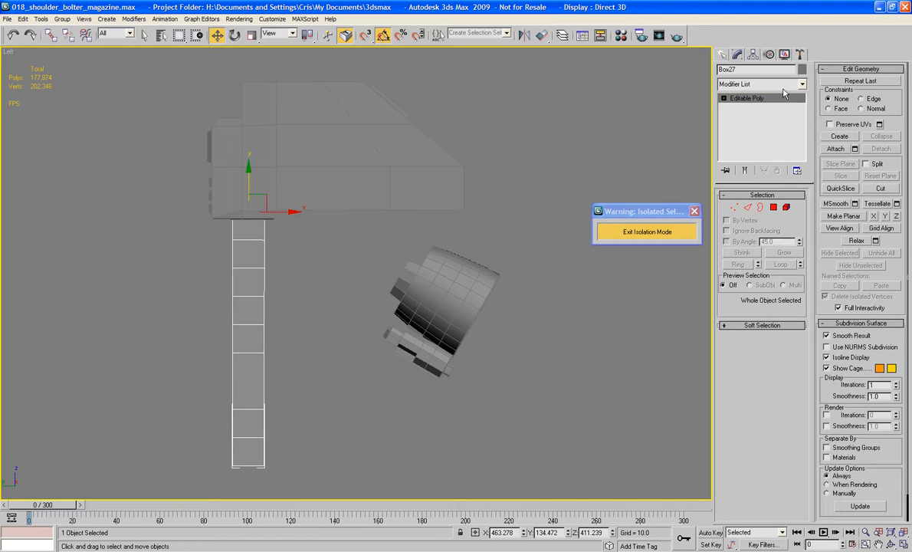
{"action": "left_click", "coordinate": [745, 85]}
{"action": "key", "text": "b"}
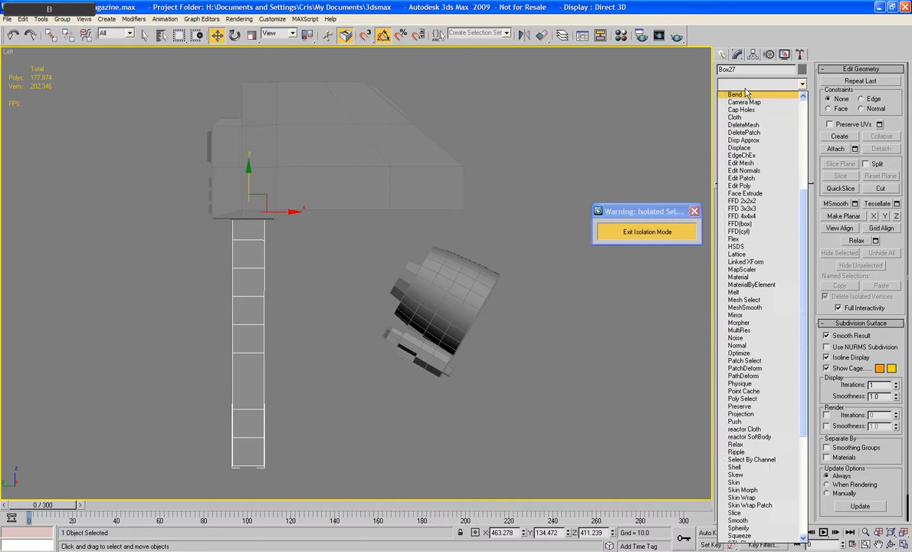
{"action": "key", "text": "Return"}
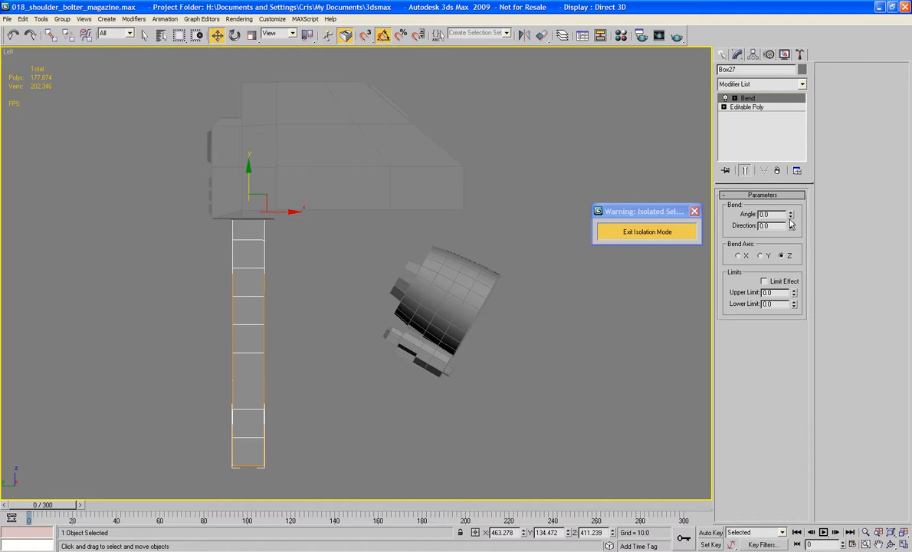
{"action": "left_click_drag", "start_coordinate": [791, 218], "coordinate": [783, 117]}
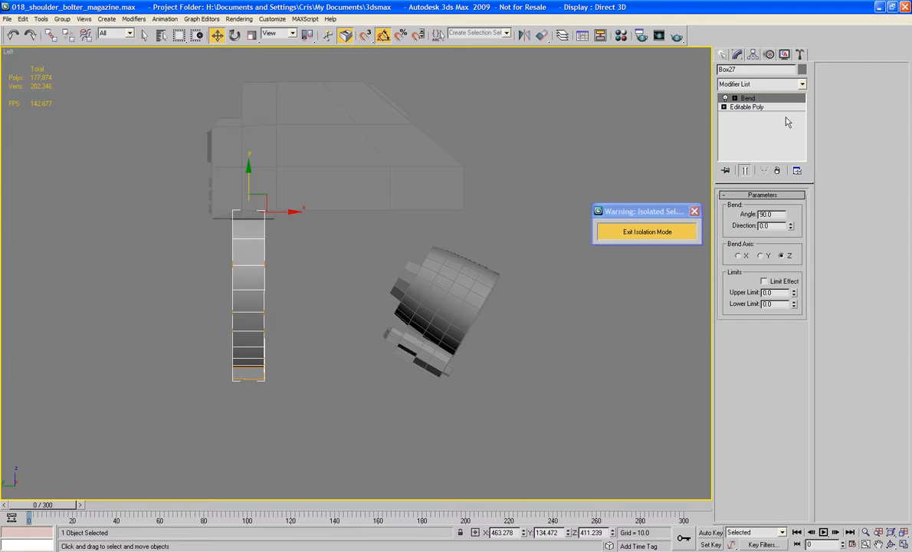
{"action": "left_click_drag", "start_coordinate": [790, 227], "coordinate": [797, 132]}
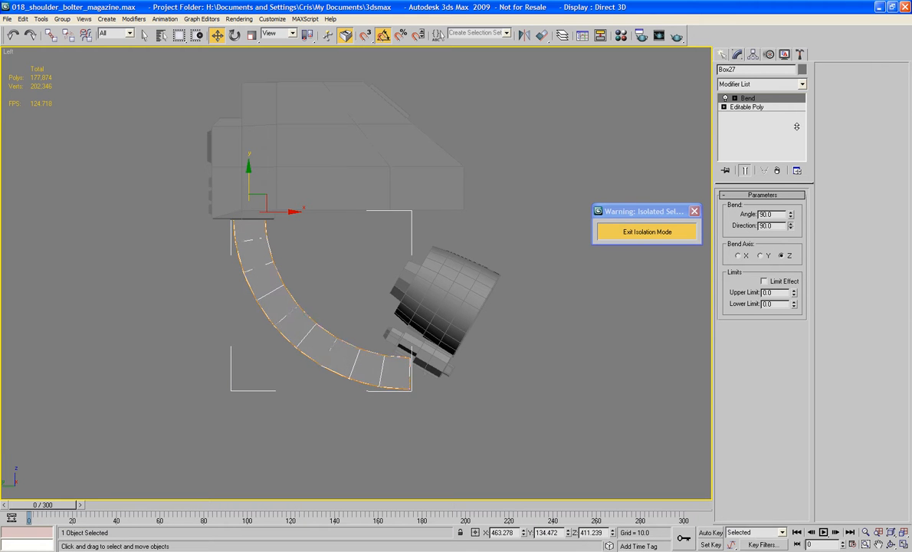
Convert the bent box to an Editable Poly.
{"action": "right_click", "coordinate": [365, 359]}
{"action": "mouse_move", "coordinate": [399, 460]}
{"action": "left_click", "coordinate": [477, 470]}
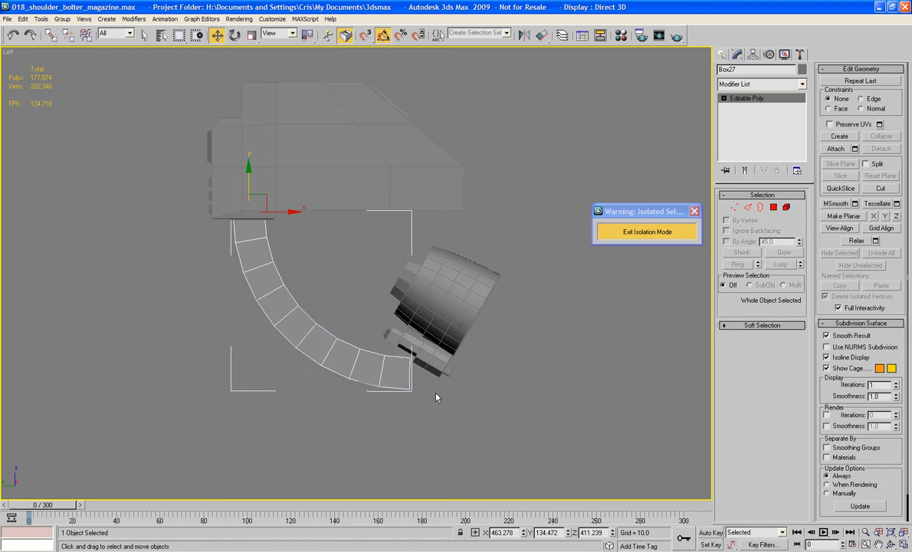
Select the eight cross edges between the segments on the visible side of the curved box.
{"action": "middle_click_drag", "start_coordinate": [417, 354], "coordinate": [400, 376]}
{"action": "scroll", "coordinate": [400, 376], "scroll_direction": "up", "scroll_amount": 2}
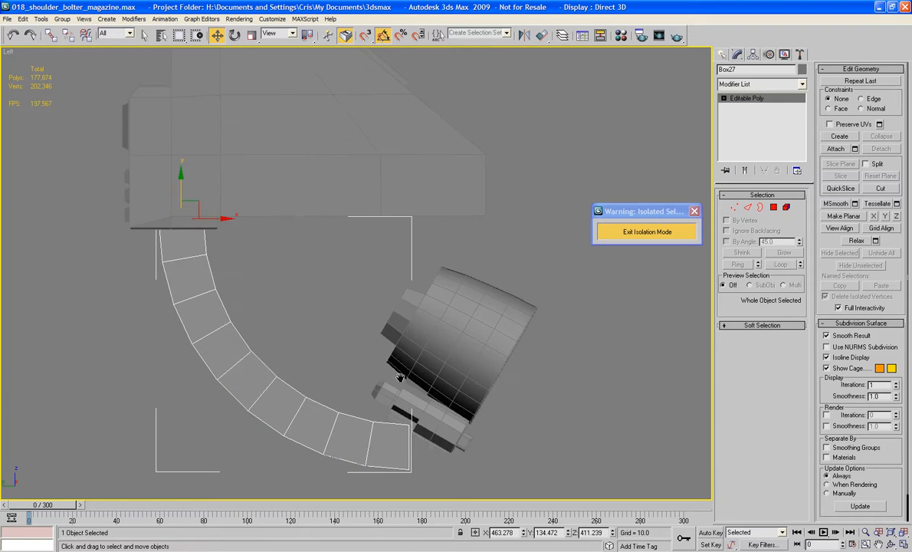
{"action": "middle_click_drag", "start_coordinate": [364, 249], "coordinate": [441, 184]}
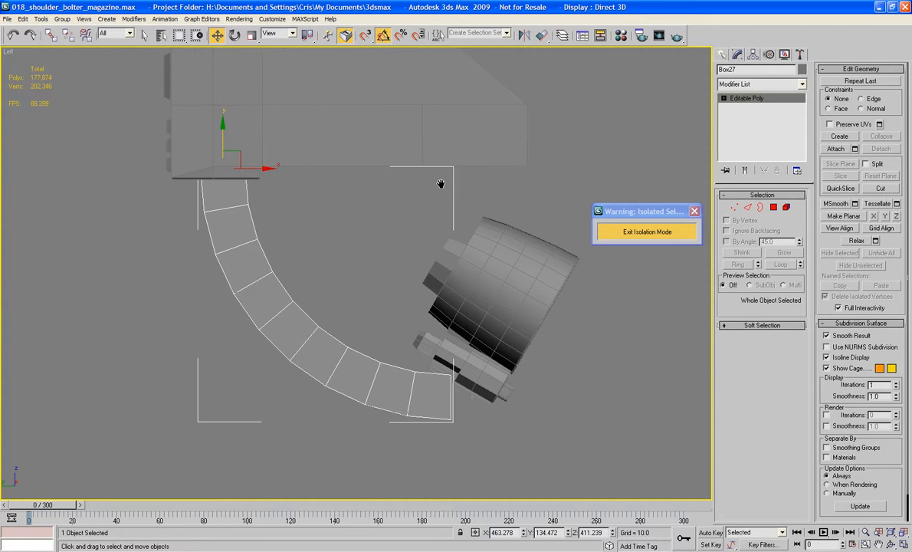
{"action": "left_click", "coordinate": [747, 208]}
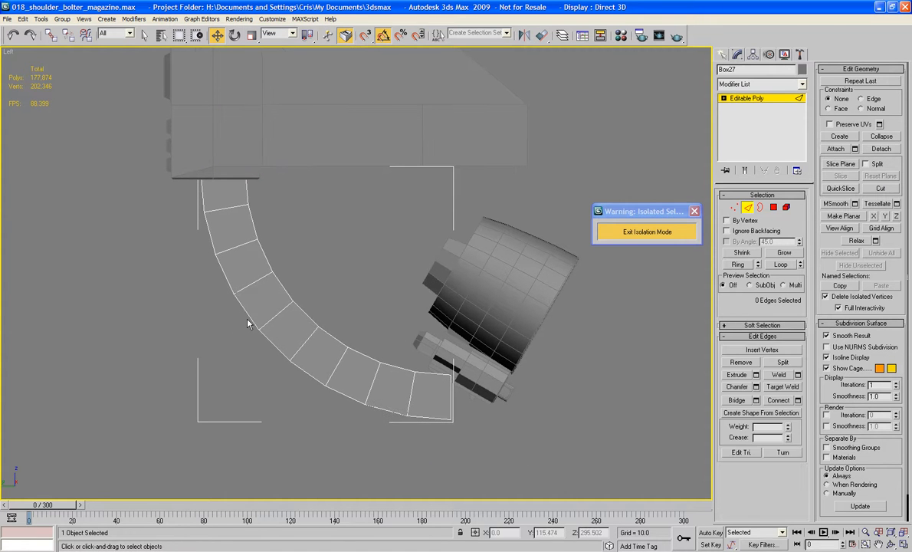
{"action": "left_click", "coordinate": [222, 210]}
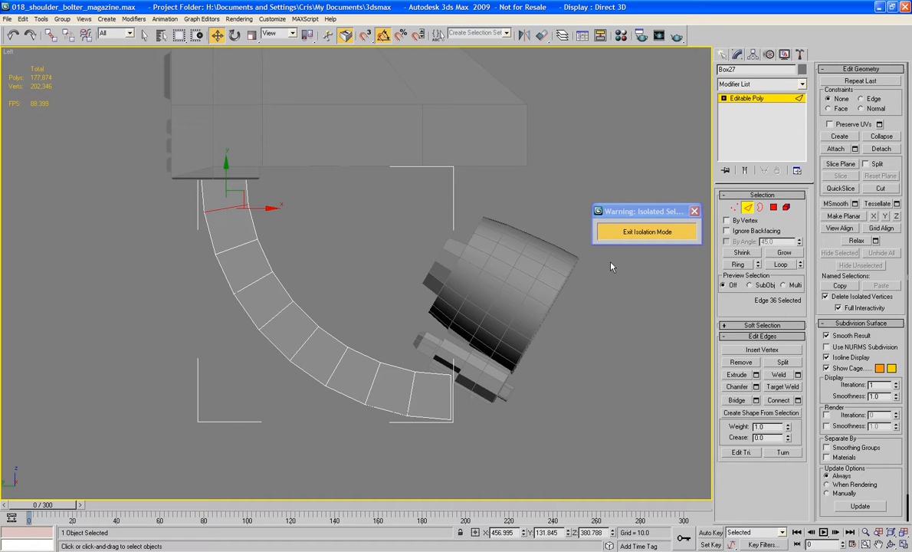
{"action": "left_click", "coordinate": [242, 246], "text": "ctrl"}
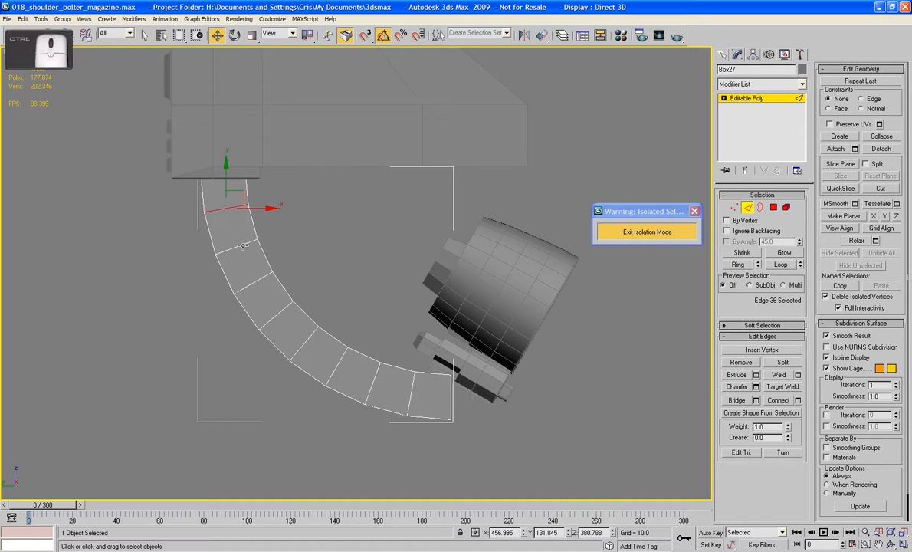
{"action": "left_click", "coordinate": [275, 314], "text": "ctrl"}
{"action": "left_click", "coordinate": [308, 343], "text": "ctrl"}
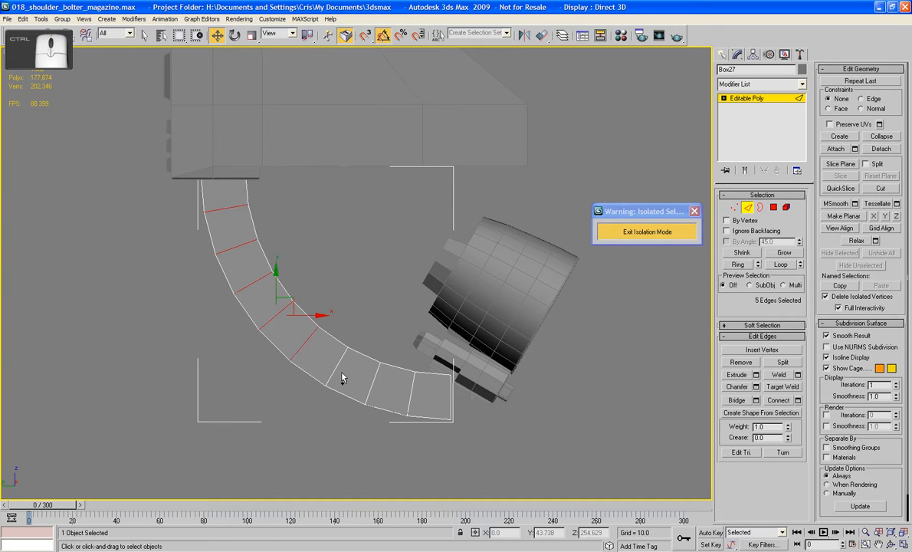
{"action": "left_click", "coordinate": [337, 367], "text": "ctrl"}
{"action": "left_click", "coordinate": [410, 392], "text": "ctrl"}
{"action": "key", "text": "z"}
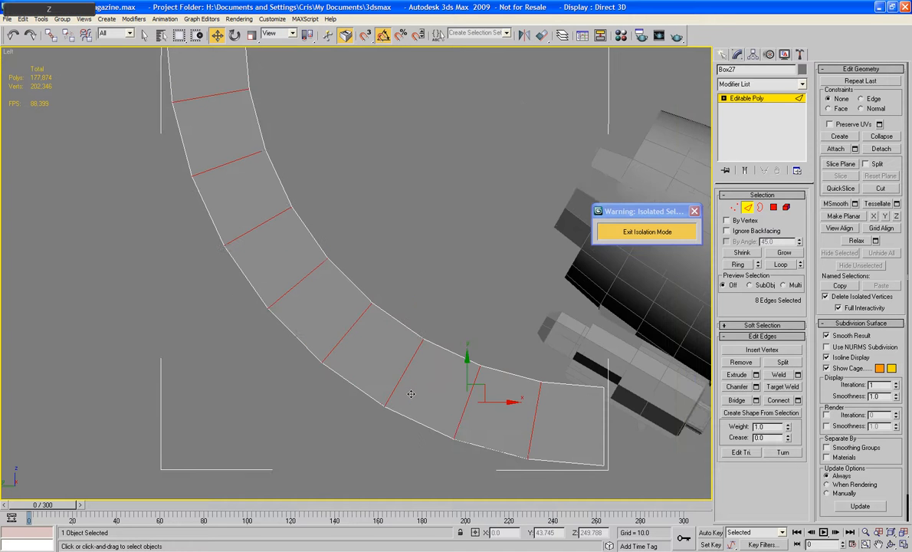
Extend the selected cross edges to full loops around the curved box.
{"action": "middle_click_drag", "start_coordinate": [410, 393], "coordinate": [299, 415]}
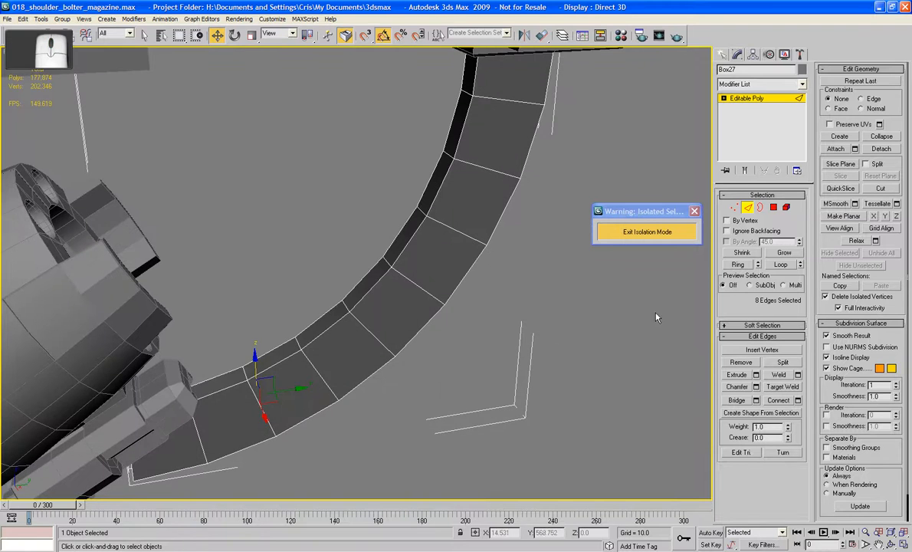
{"action": "left_click", "coordinate": [774, 266]}
{"action": "middle_click_drag", "start_coordinate": [541, 269], "coordinate": [608, 218], "text": "alt"}
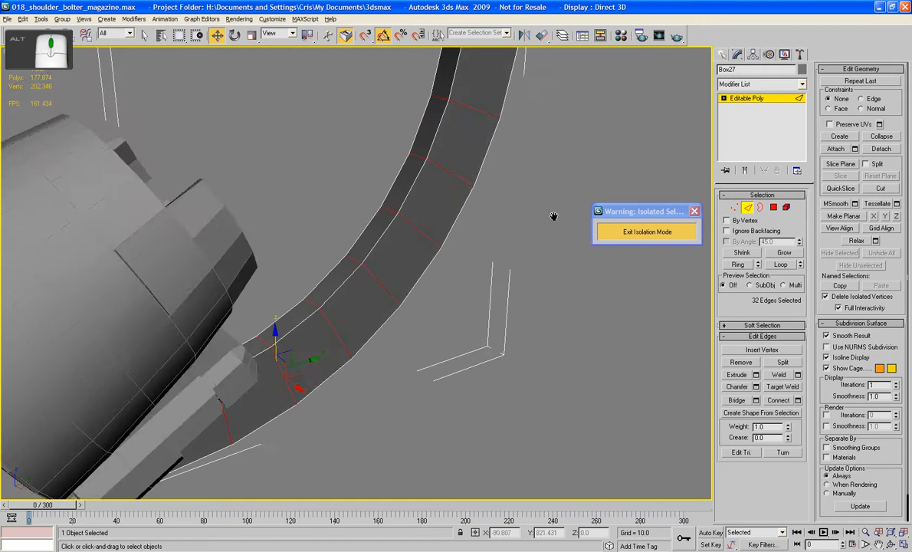
{"action": "left_click", "coordinate": [734, 388]}
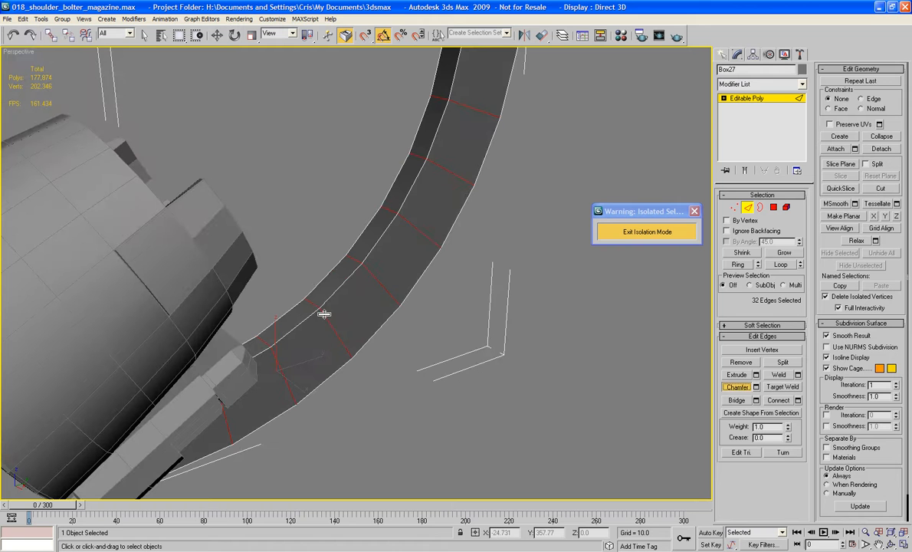
{"action": "left_click_drag", "start_coordinate": [325, 314], "coordinate": [325, 315]}
{"action": "key", "text": "ctrl+z"}
Extrude the selected edge loops inward to form grooves between the segments, and chamfer the groove edges by 0.86.
{"action": "left_click", "coordinate": [737, 375]}
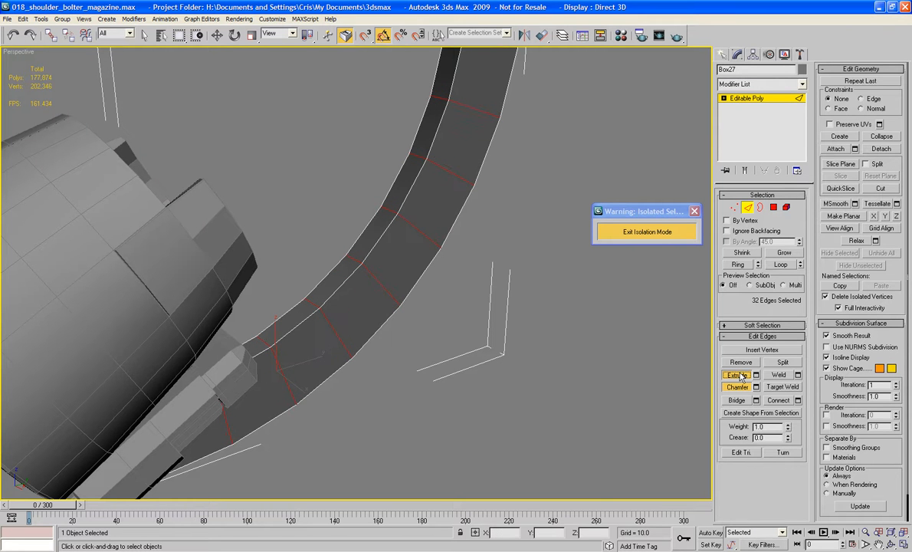
{"action": "mouse_move", "coordinate": [324, 309]}
{"action": "left_mouse_down"}
{"action": "mouse_move", "coordinate": [332, 343]}
{"action": "mouse_move", "coordinate": [330, 320]}
{"action": "left_mouse_up"}
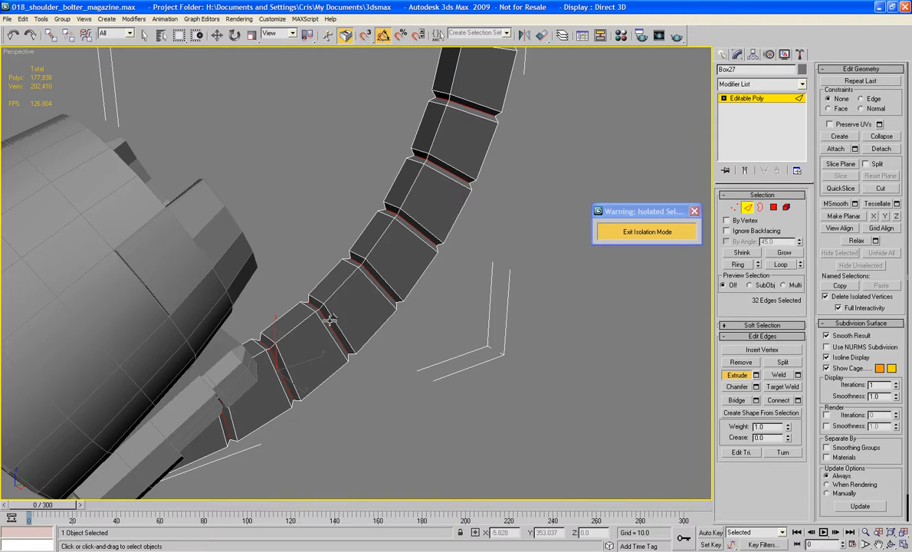
{"action": "left_click", "coordinate": [755, 387]}
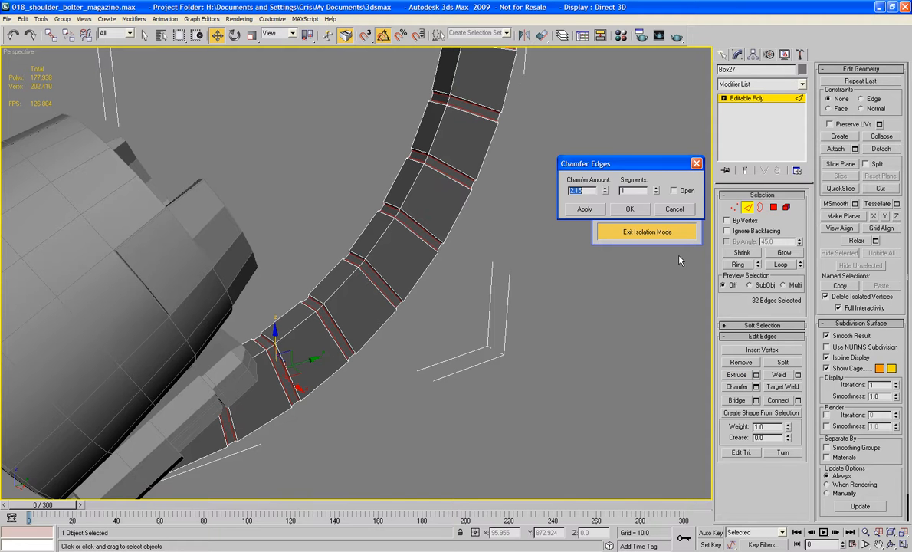
{"action": "left_click_drag", "start_coordinate": [605, 195], "coordinate": [620, 222]}
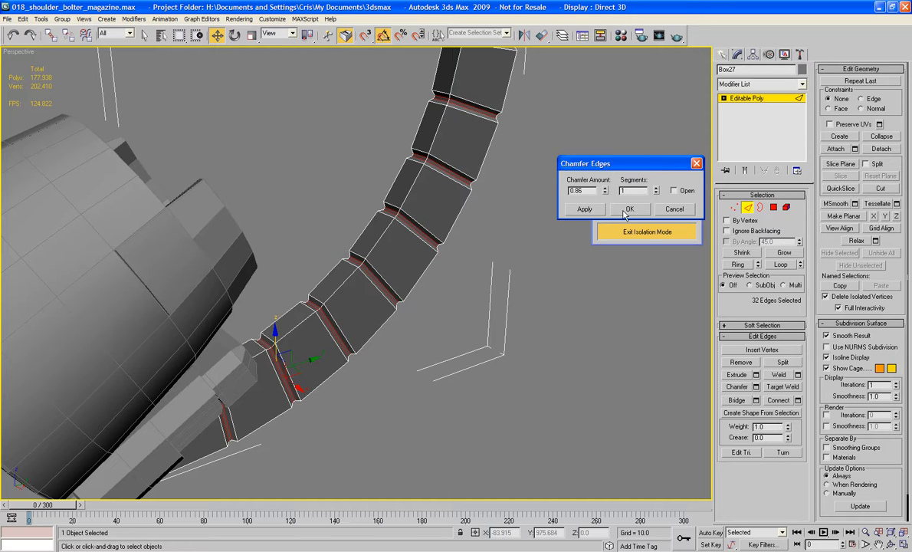
{"action": "left_click", "coordinate": [627, 210]}
Chamfer all the lengthwise edges of the curved box by extending one corner edge to its loop and ring.
{"action": "left_click", "coordinate": [437, 124]}
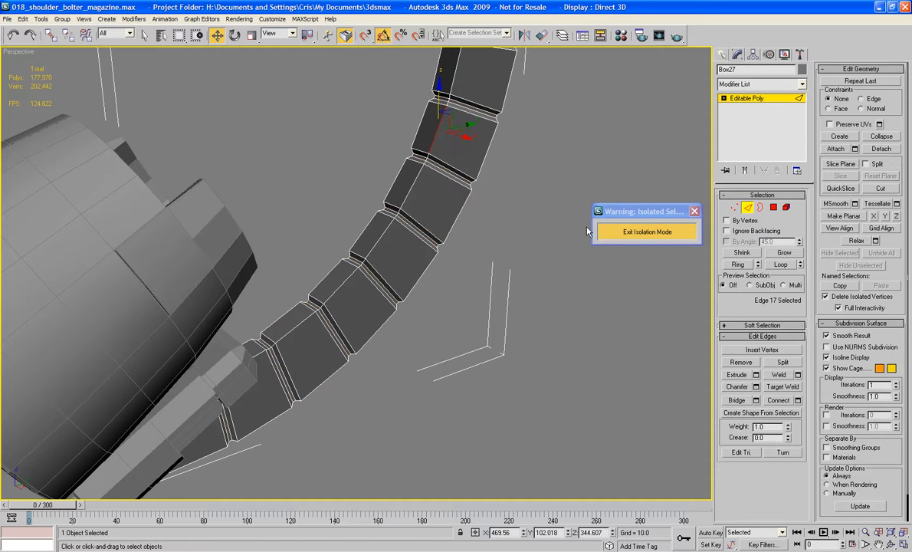
{"action": "middle_click_drag", "start_coordinate": [587, 232], "coordinate": [619, 195]}
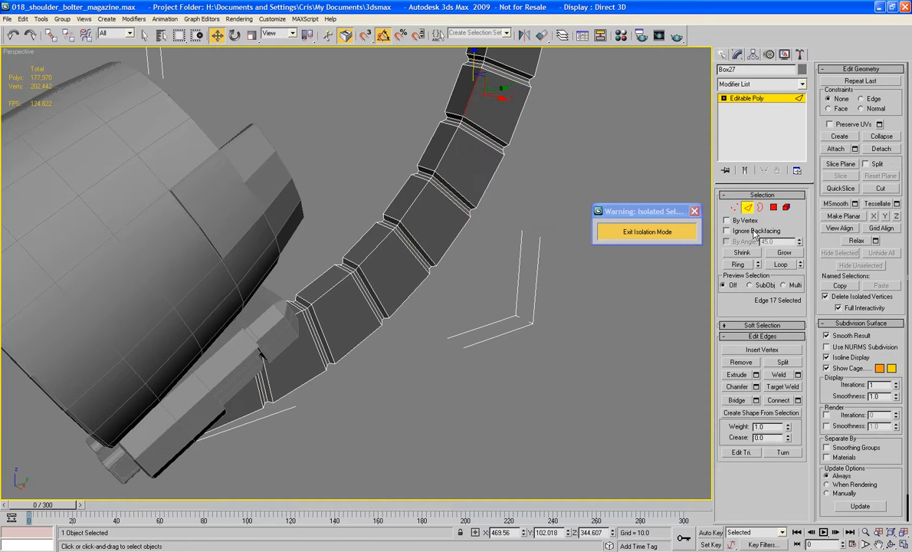
{"action": "left_click", "coordinate": [781, 265]}
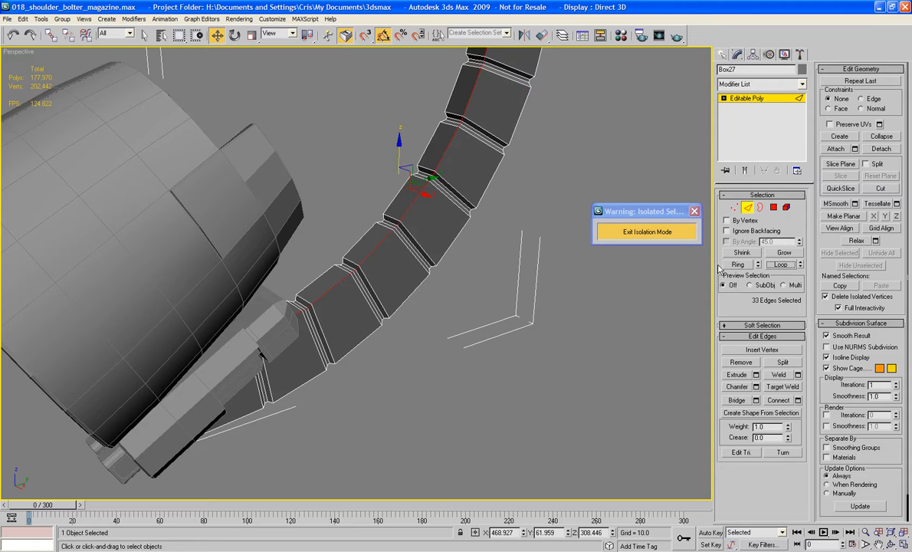
{"action": "left_click", "coordinate": [746, 267]}
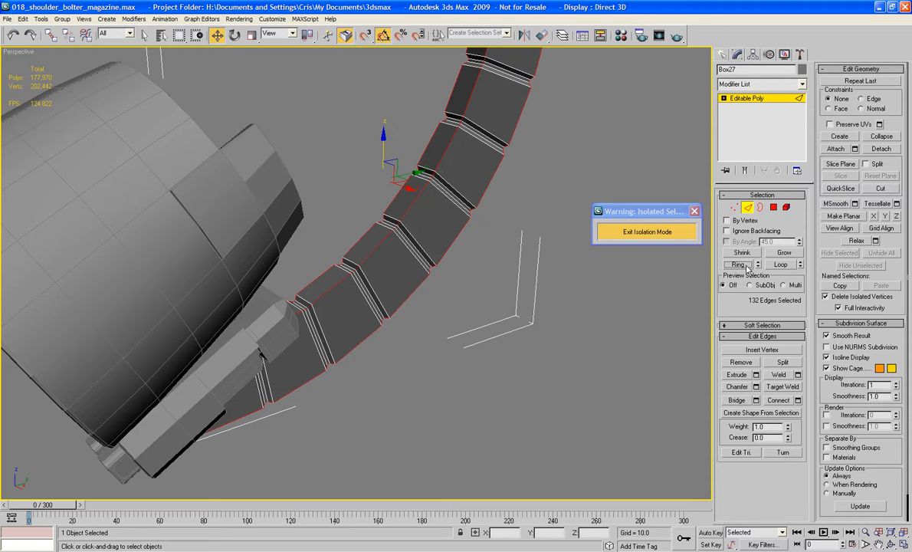
{"action": "left_click", "coordinate": [734, 386]}
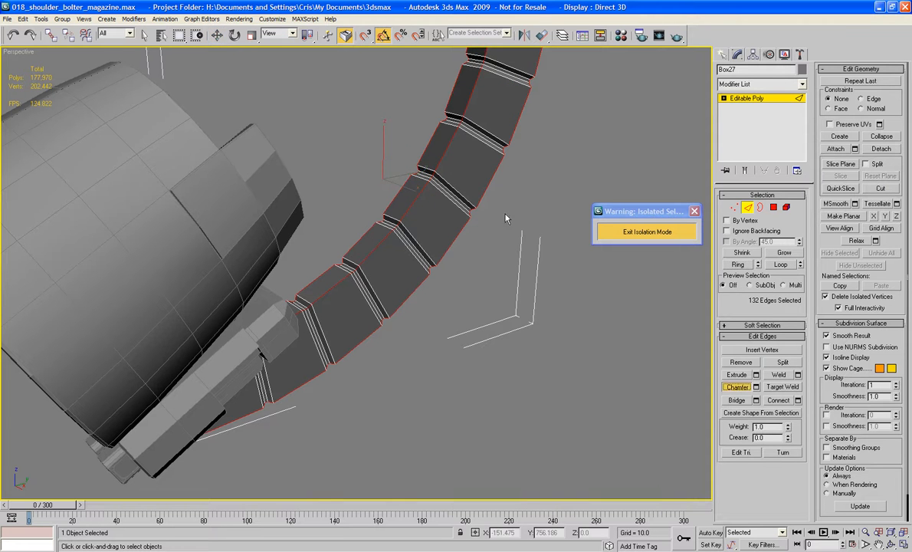
{"action": "left_click_drag", "start_coordinate": [410, 151], "coordinate": [440, 141]}
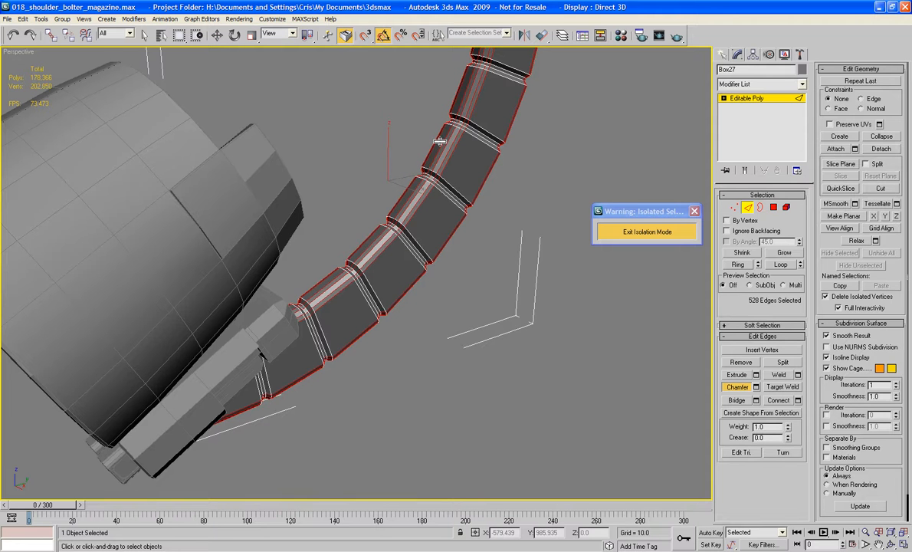
{"action": "left_click", "coordinate": [747, 208]}
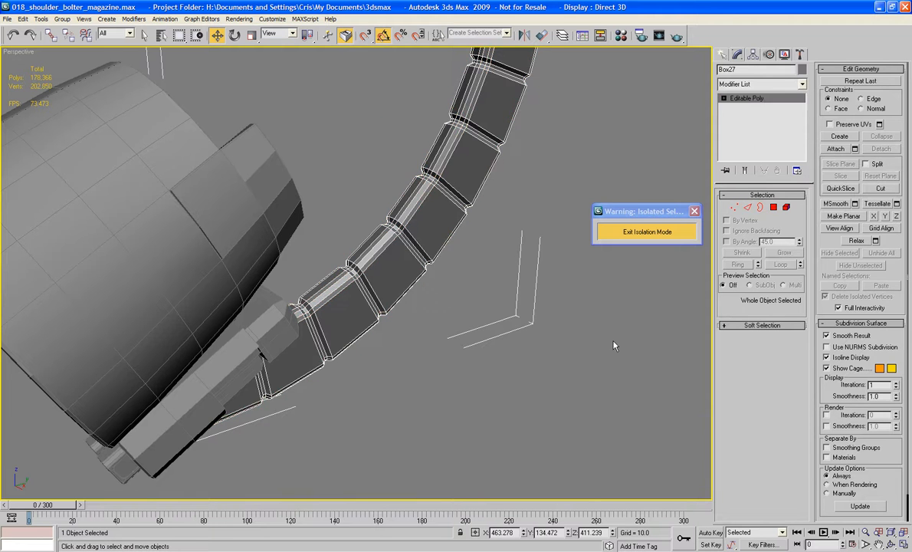
Clone the curved feed strip once as an instance, placed directly beside the original along the X axis.
{"action": "left_click", "coordinate": [498, 339]}
{"action": "middle_click_drag", "start_coordinate": [498, 339], "coordinate": [635, 311], "text": "alt"}
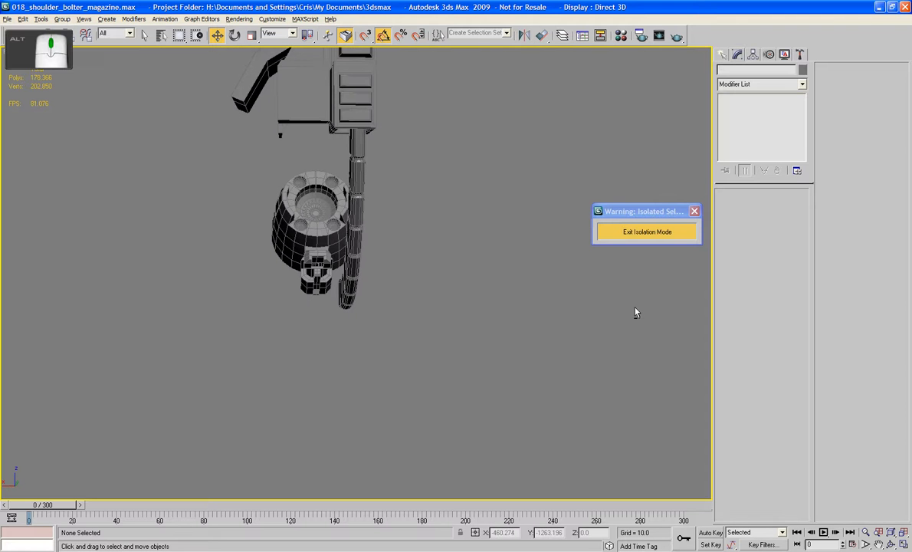
{"action": "left_click", "coordinate": [337, 172]}
{"action": "middle_click_drag", "start_coordinate": [337, 172], "coordinate": [9, 225], "text": "alt"}
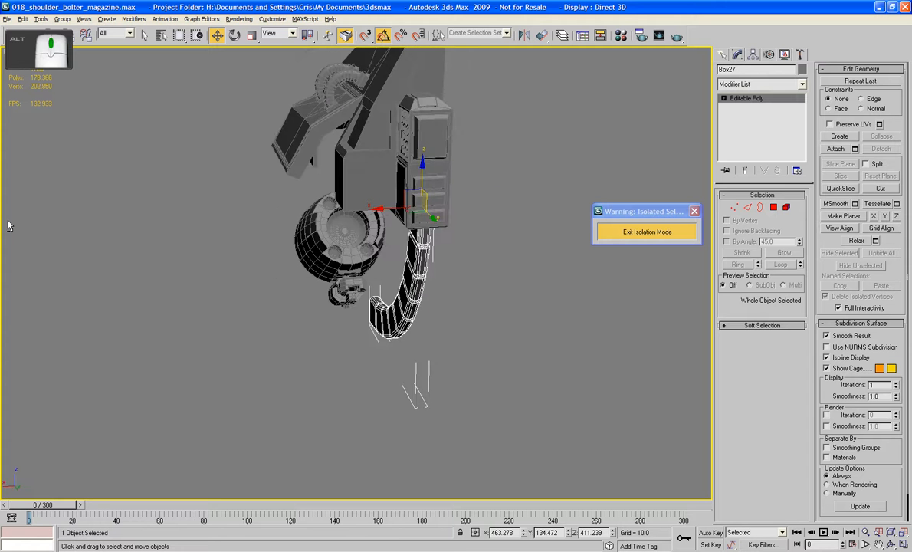
{"action": "left_click_drag", "start_coordinate": [363, 206], "coordinate": [370, 200], "text": "shift"}
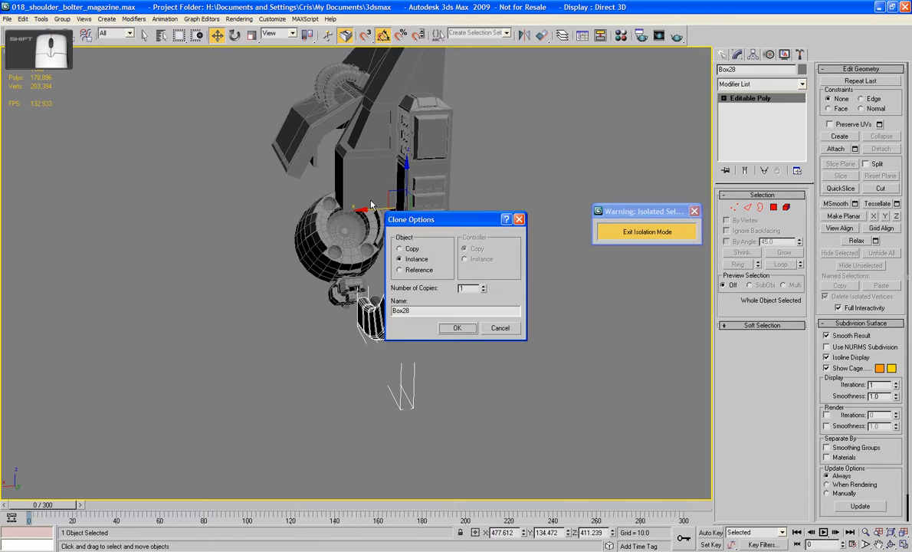
{"action": "left_click", "coordinate": [452, 326]}
{"action": "key", "text": "ctrl+z"}
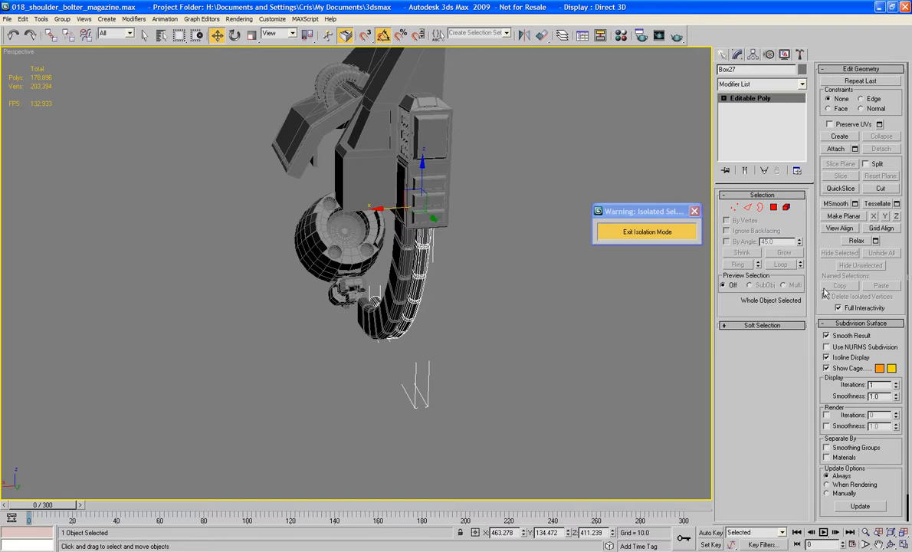
{"action": "left_click", "coordinate": [837, 150]}
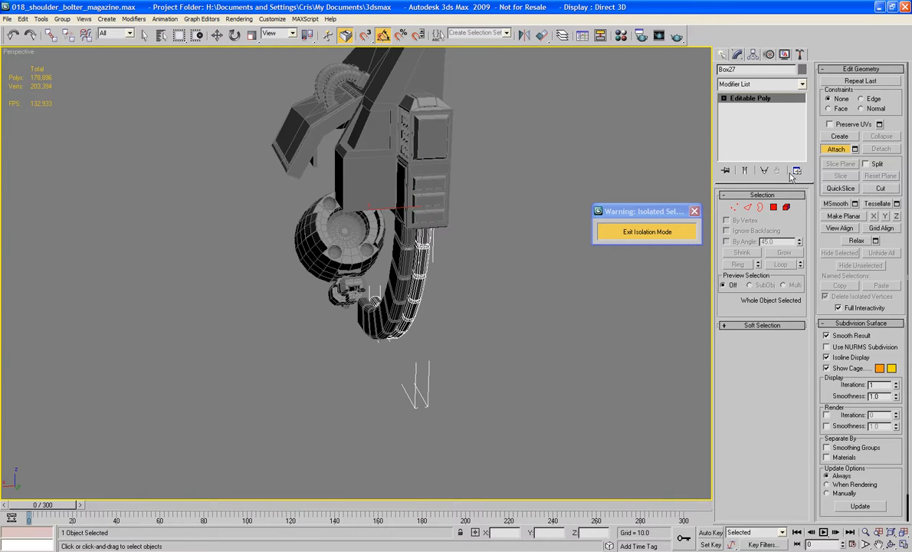
{"action": "left_click", "coordinate": [838, 153]}
{"action": "left_click", "coordinate": [564, 169]}
Convert the cloned feed strip to an Editable Poly.
{"action": "left_click", "coordinate": [405, 264]}
{"action": "right_click", "coordinate": [404, 265]}
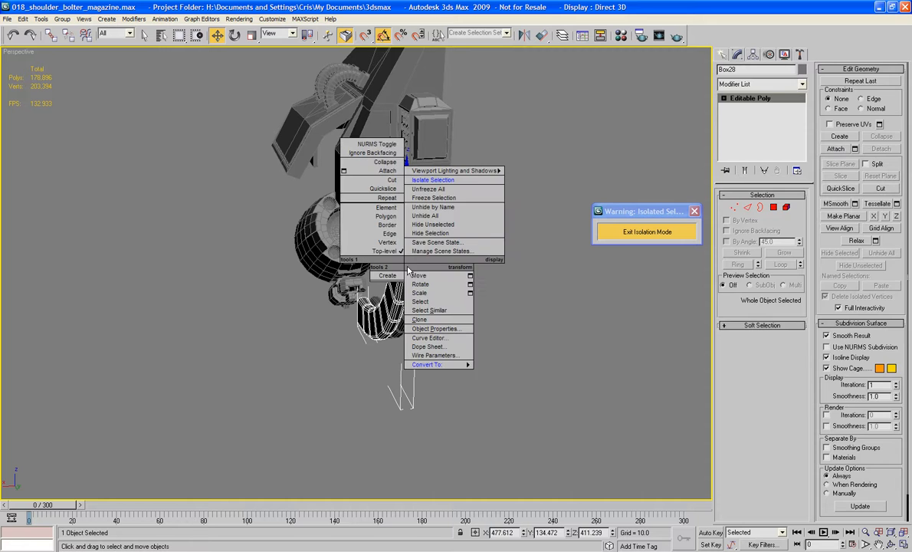
{"action": "mouse_move", "coordinate": [444, 364]}
{"action": "left_click", "coordinate": [495, 374]}
Attach the cloned strip to the original feed strip so both form one object.
{"action": "left_click", "coordinate": [401, 274]}
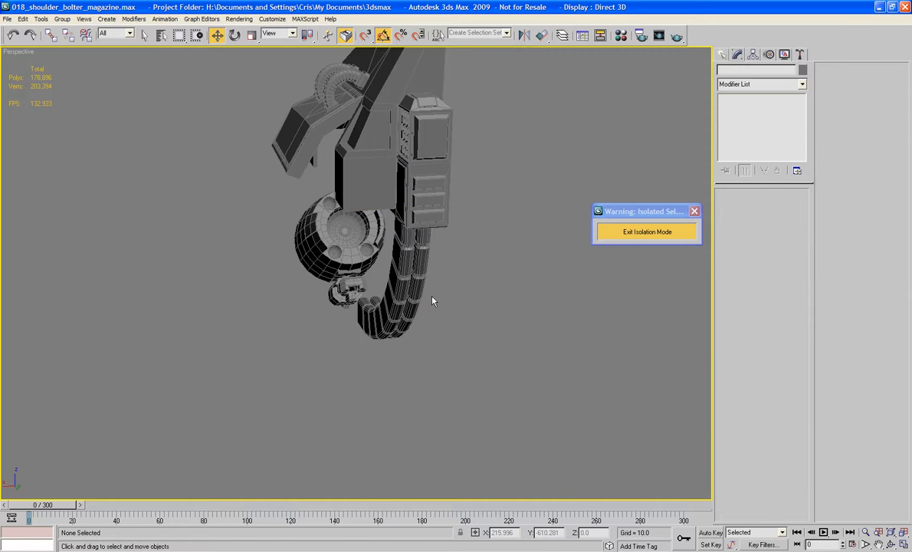
{"action": "left_click", "coordinate": [840, 151]}
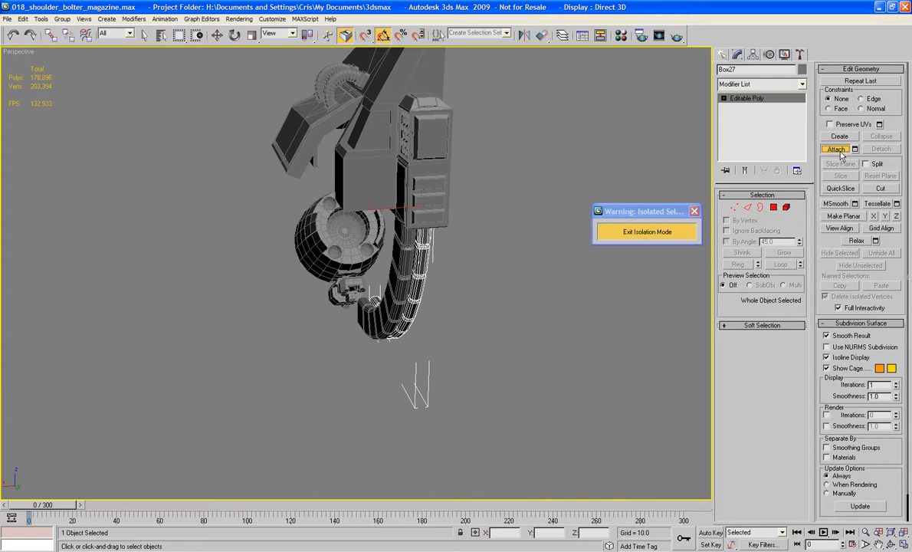
{"action": "left_click", "coordinate": [404, 276]}
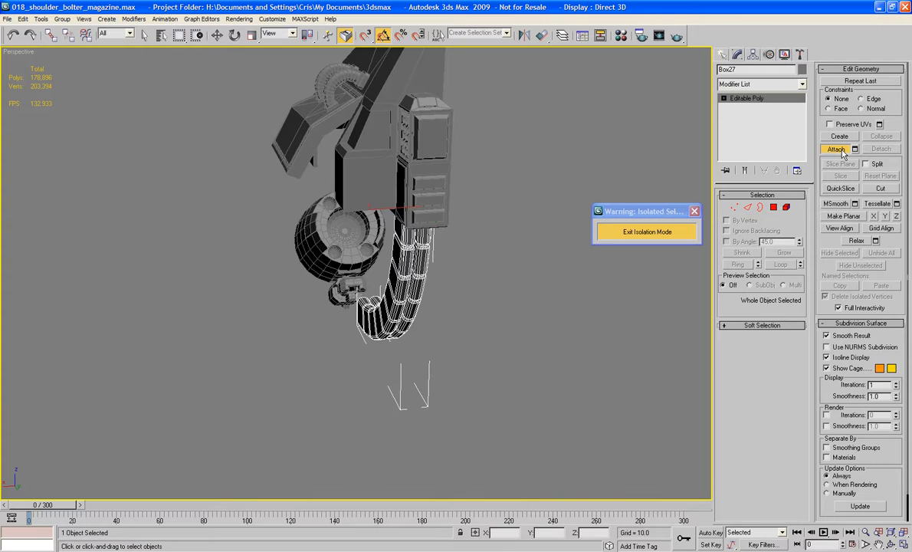
{"action": "left_click", "coordinate": [842, 154]}
{"action": "left_click", "coordinate": [472, 283]}
Examine the doubled feed's curve and alignment with the bolter and forearm weapon from the side and rear.
{"action": "middle_click_drag", "start_coordinate": [474, 282], "coordinate": [322, 275], "text": "alt"}
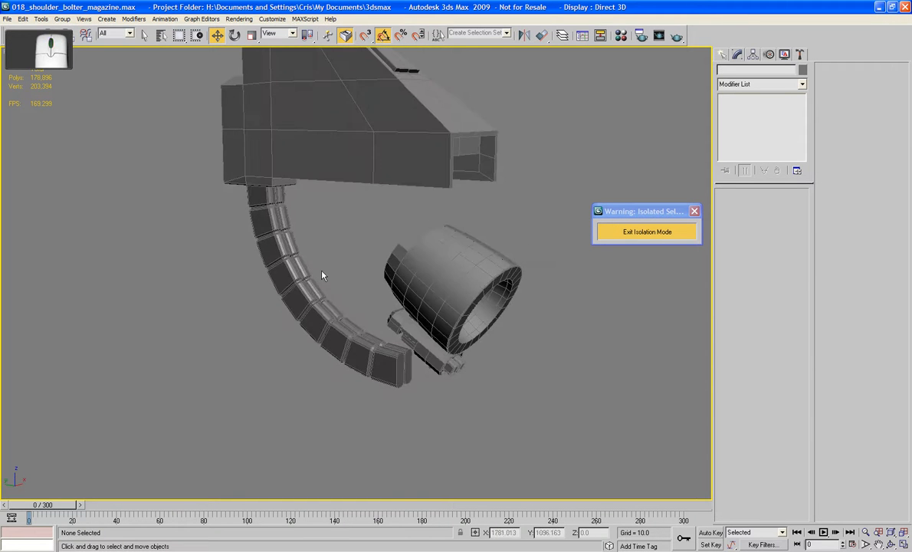
{"action": "left_click", "coordinate": [331, 325]}
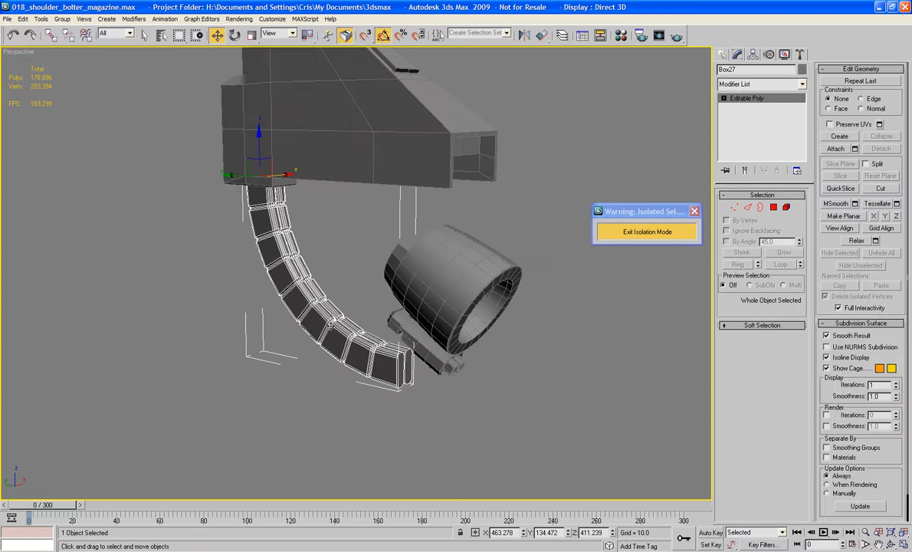
{"action": "middle_click_drag", "start_coordinate": [331, 325], "coordinate": [382, 327], "text": "alt"}
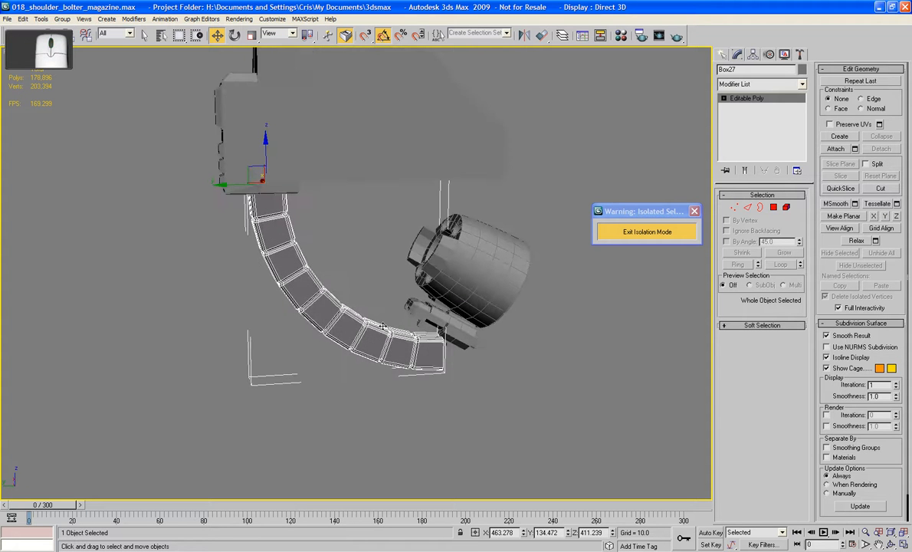
{"action": "key", "text": "l"}
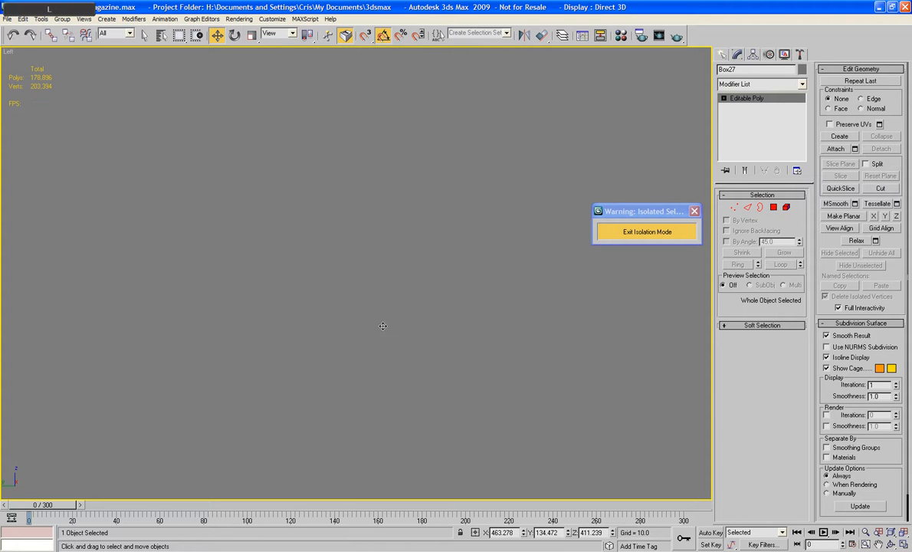
{"action": "middle_click_drag", "start_coordinate": [382, 326], "coordinate": [359, 272]}
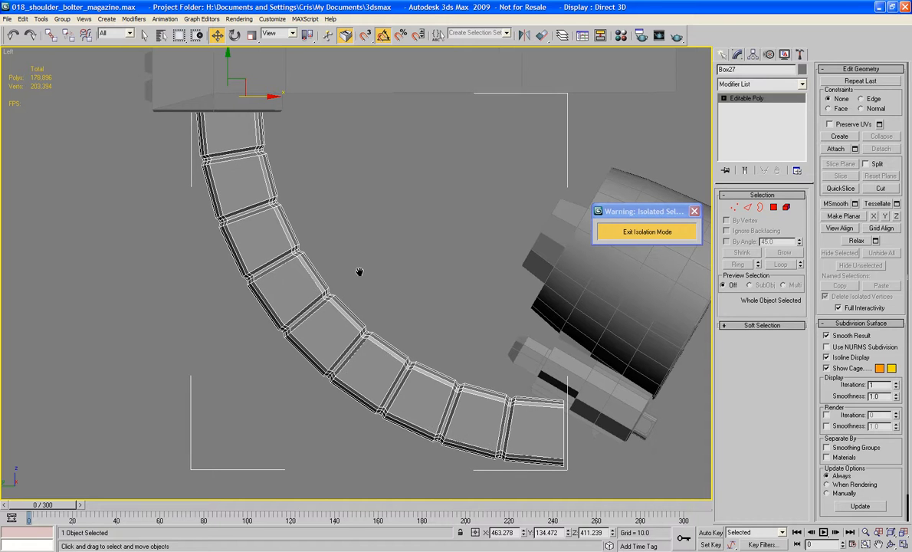
{"action": "key", "text": "p"}
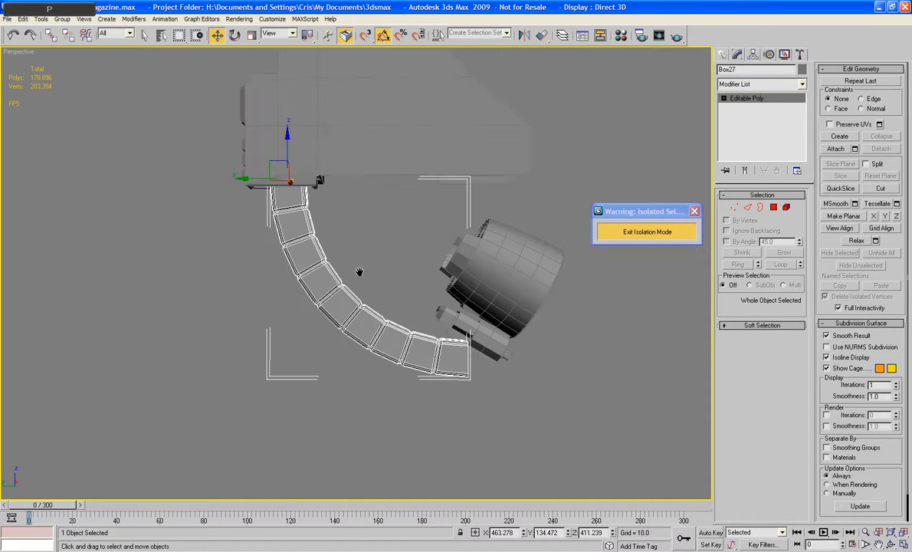
{"action": "middle_click_drag", "start_coordinate": [335, 275], "coordinate": [325, 222], "text": "alt"}
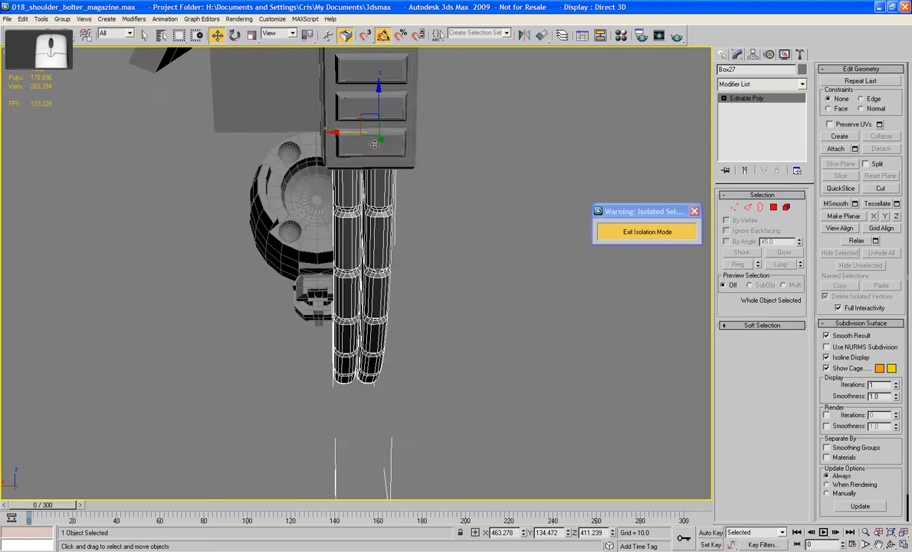
{"action": "mouse_move", "coordinate": [374, 144]}
{"action": "left_mouse_down"}
{"action": "mouse_move", "coordinate": [299, 120]}
{"action": "mouse_move", "coordinate": [375, 144]}
{"action": "left_mouse_up"}
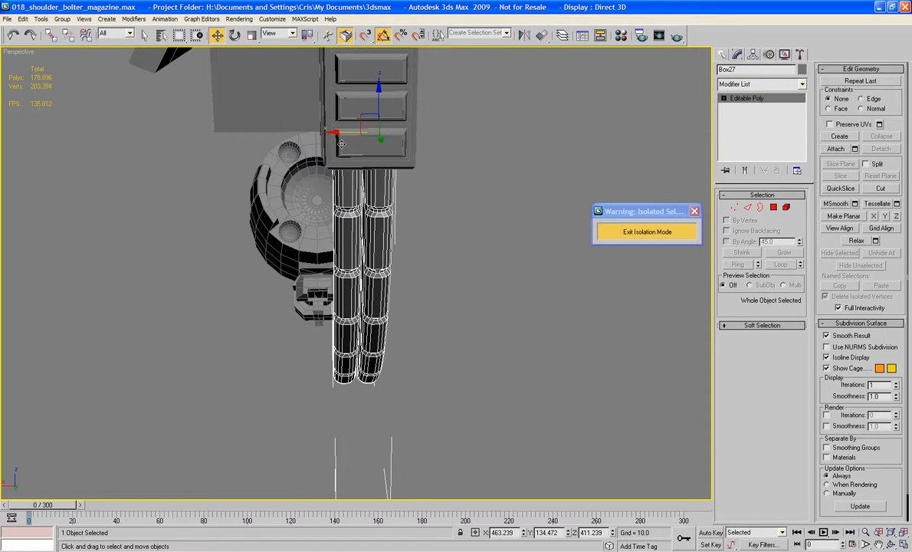
{"action": "key", "text": "ctrl+z"}
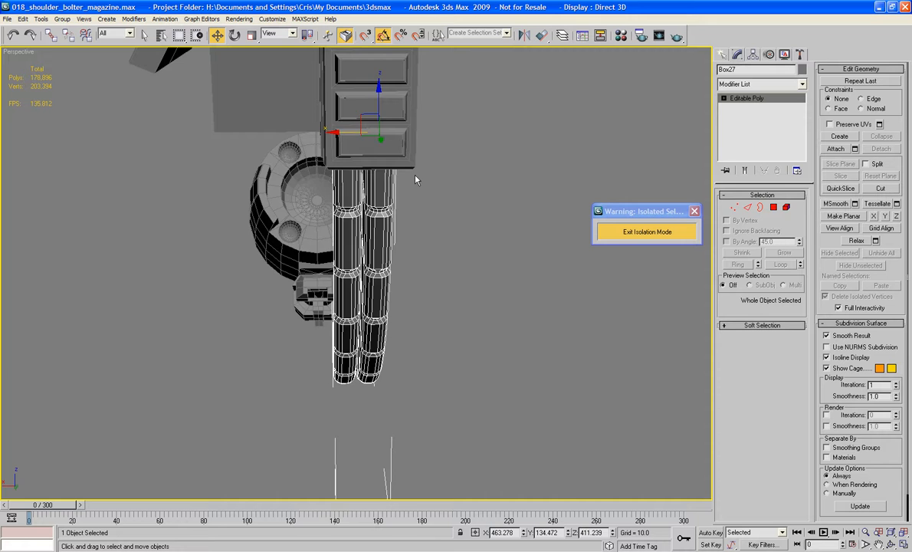
Draw a bone chain of four links in the left view, from the bolter's underside along the feed's curve to the forearm weapon.
{"action": "key", "text": "l"}
{"action": "key", "text": "z"}
{"action": "middle_click_drag", "start_coordinate": [397, 236], "coordinate": [370, 225]}
{"action": "scroll", "coordinate": [372, 245], "scroll_direction": "down", "scroll_amount": 3}
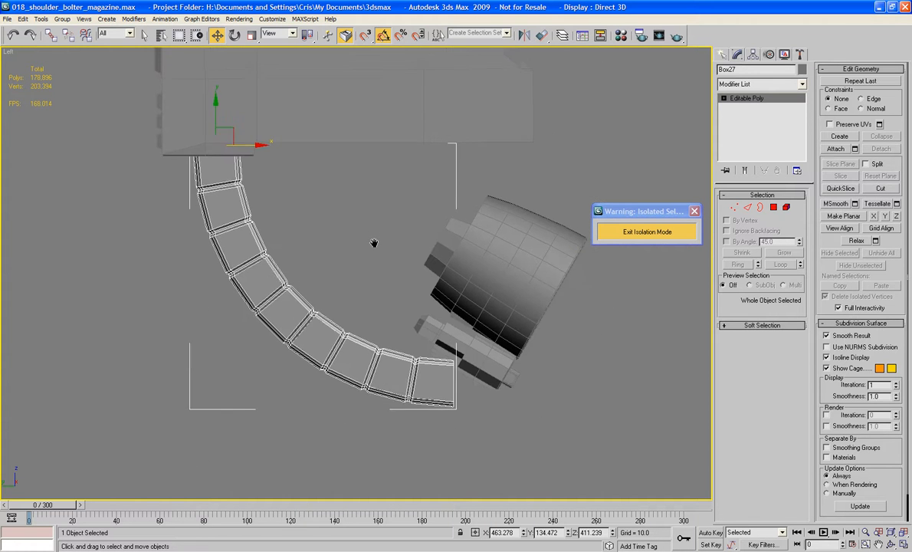
{"action": "left_click", "coordinate": [165, 18]}
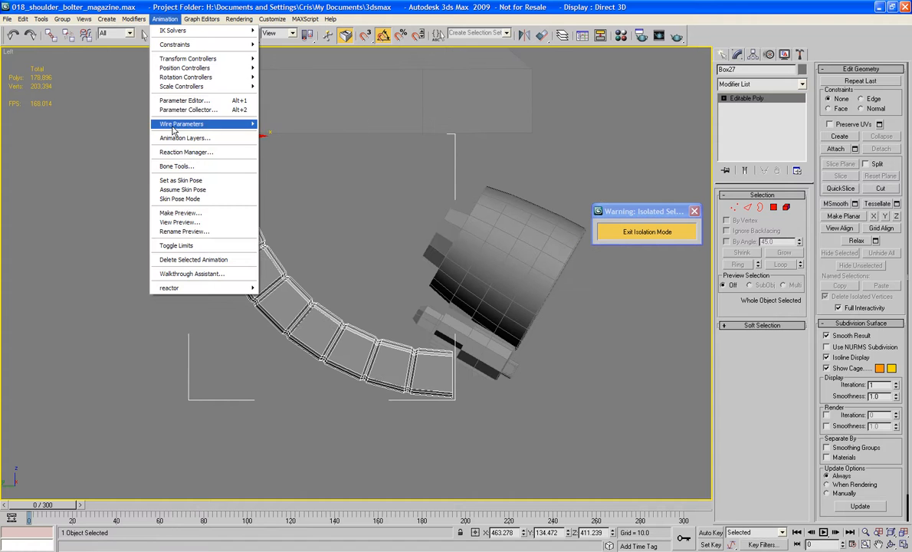
{"action": "left_click", "coordinate": [176, 167]}
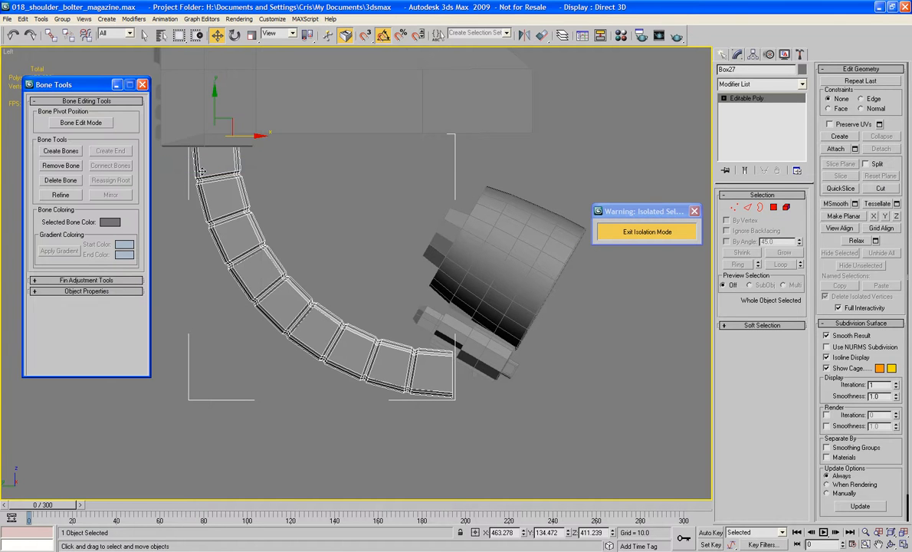
{"action": "middle_click_drag", "start_coordinate": [200, 184], "coordinate": [207, 229]}
{"action": "key", "text": "F3"}
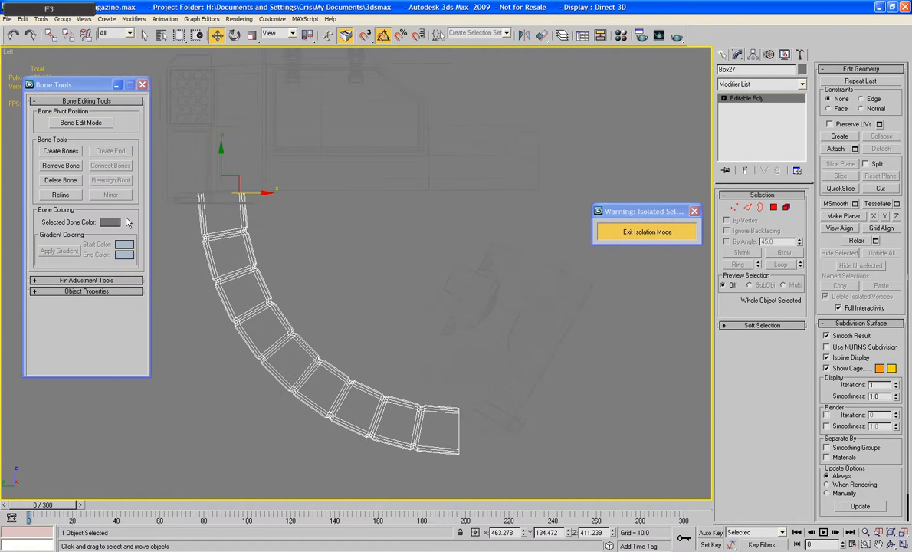
{"action": "left_click", "coordinate": [61, 151]}
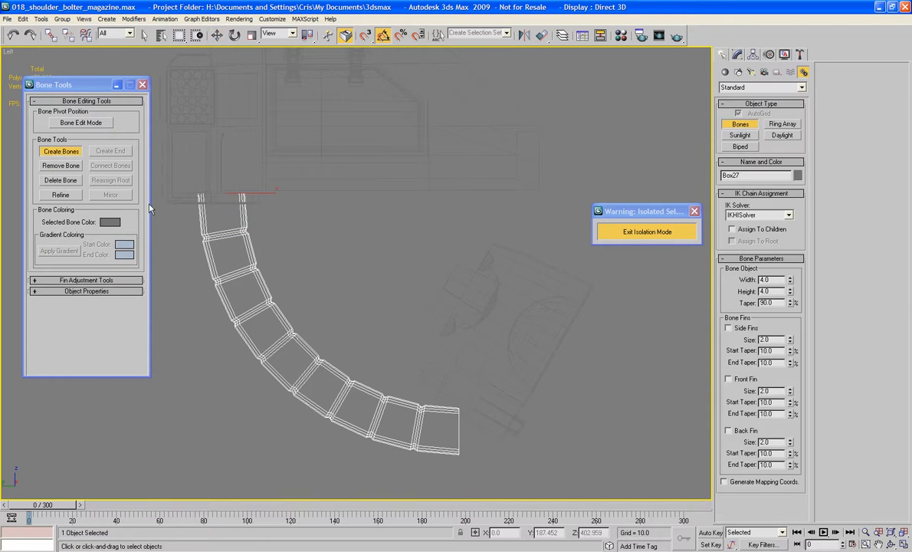
{"action": "left_click", "coordinate": [222, 183]}
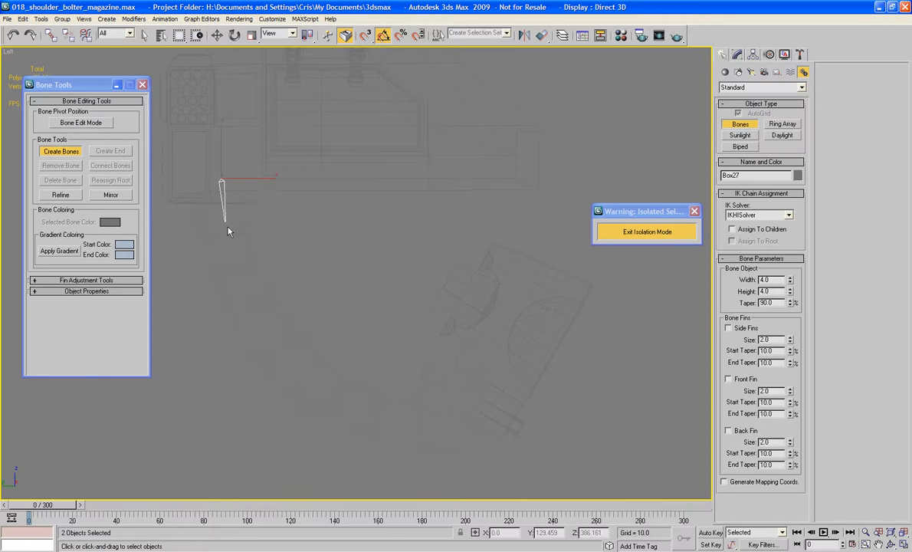
{"action": "left_click", "coordinate": [242, 291]}
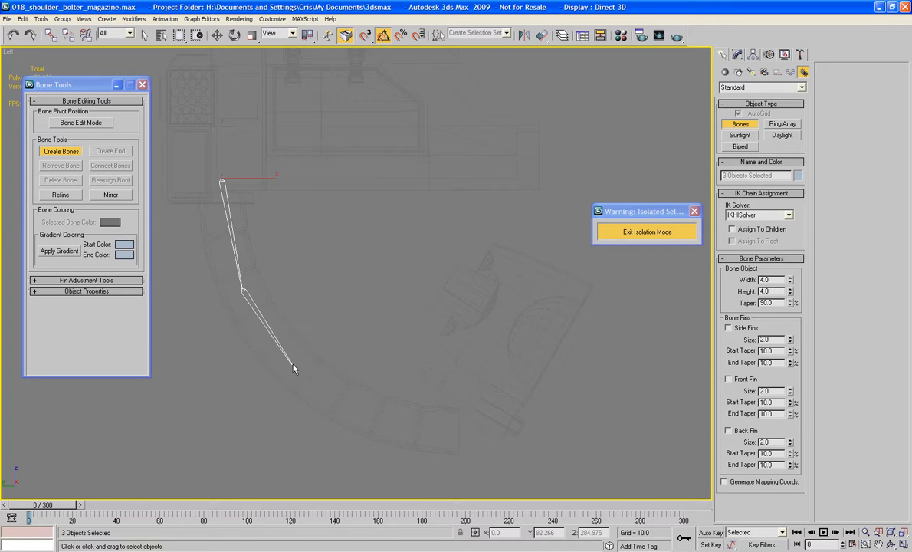
{"action": "left_click", "coordinate": [326, 388]}
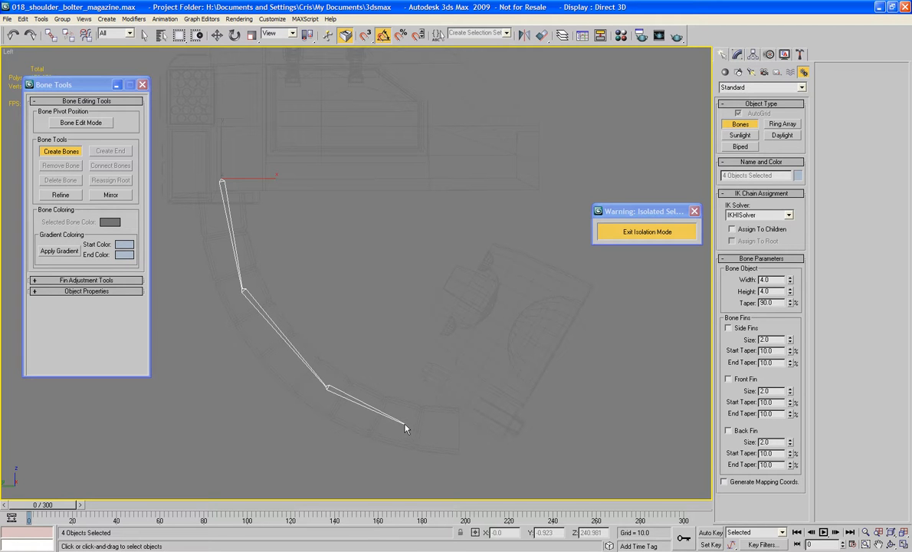
{"action": "left_click", "coordinate": [439, 433]}
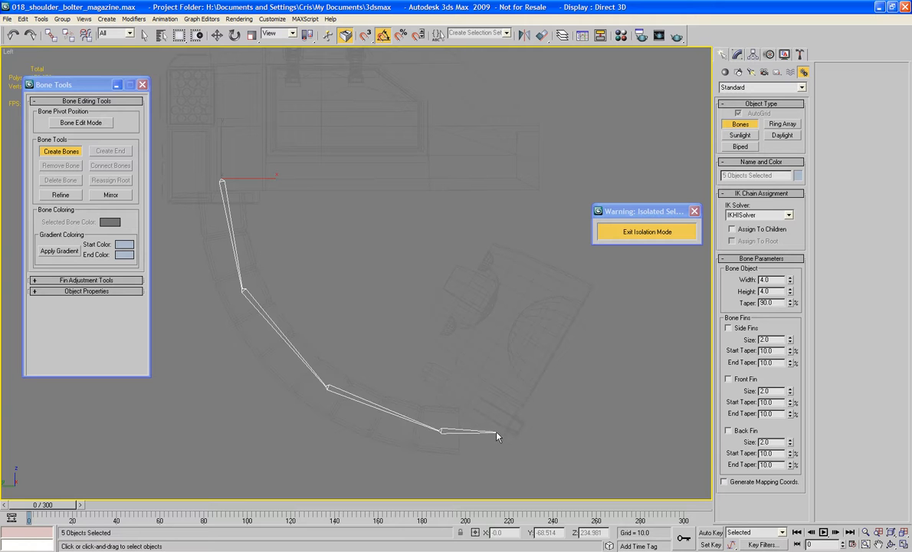
{"action": "left_click", "coordinate": [497, 433]}
{"action": "right_click", "coordinate": [498, 433]}
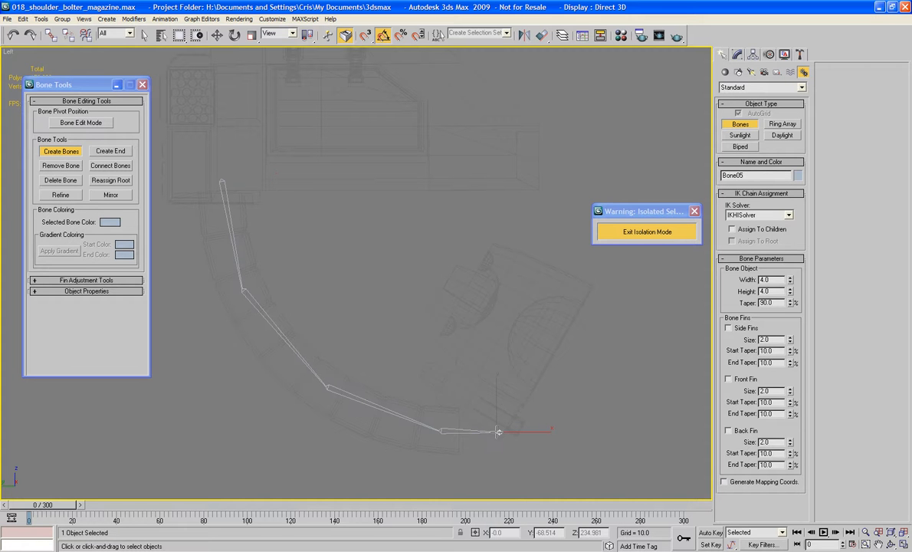
Finish bone creation and add an HI Solver IK chain from the root bone at the bolter to the end bone at the forearm.
{"action": "left_click", "coordinate": [165, 18]}
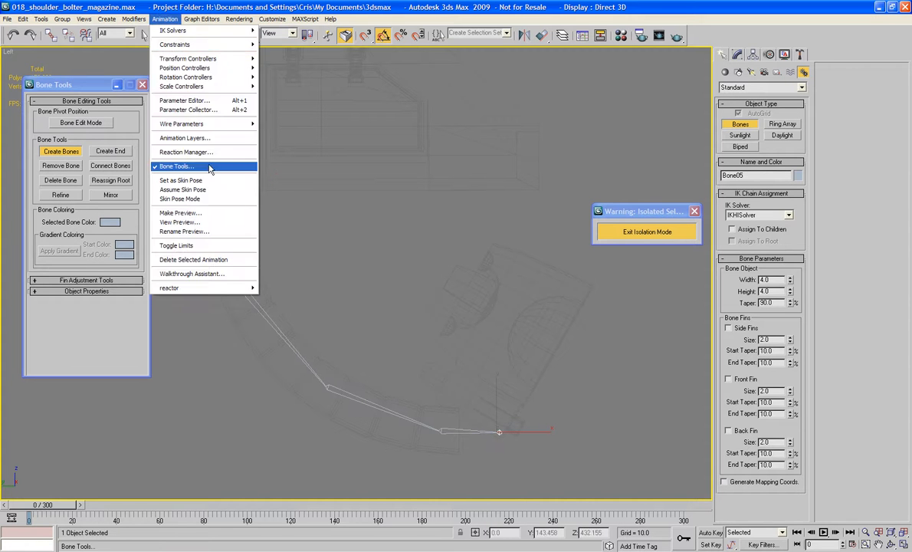
{"action": "left_click", "coordinate": [413, 281]}
{"action": "right_click", "coordinate": [319, 237]}
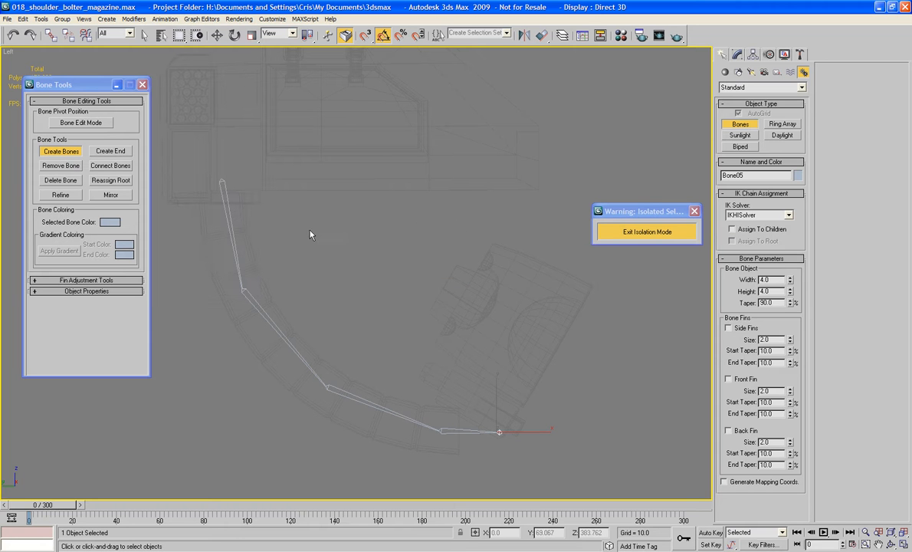
{"action": "right_click", "coordinate": [220, 189]}
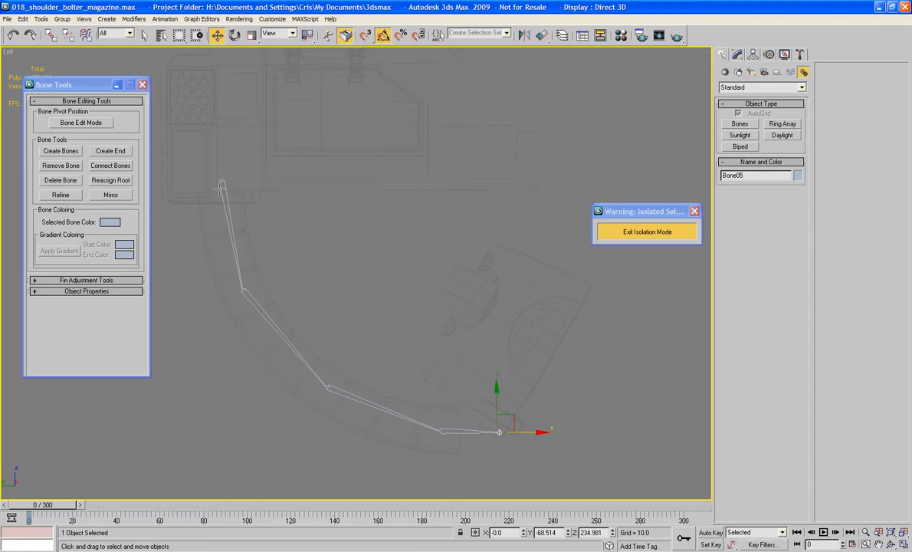
{"action": "left_click", "coordinate": [221, 189]}
{"action": "left_click", "coordinate": [141, 84]}
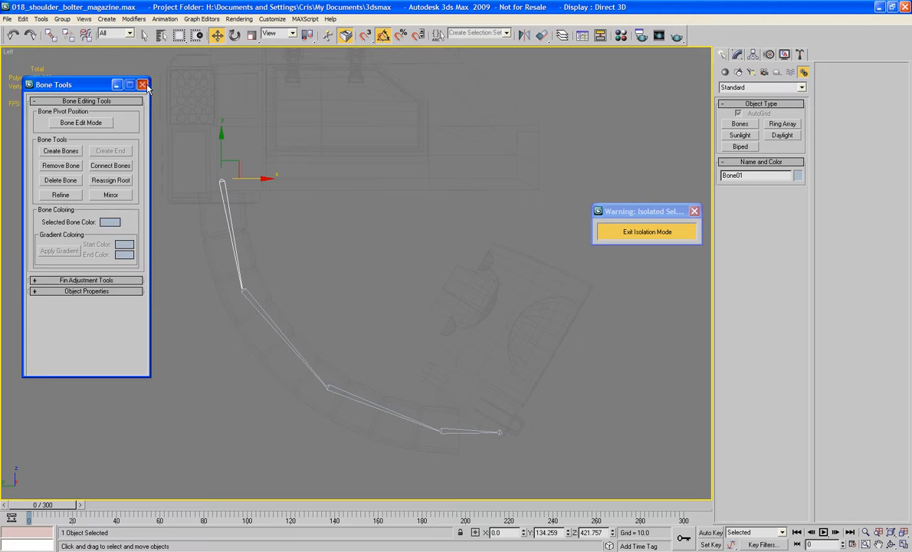
{"action": "left_click", "coordinate": [164, 18]}
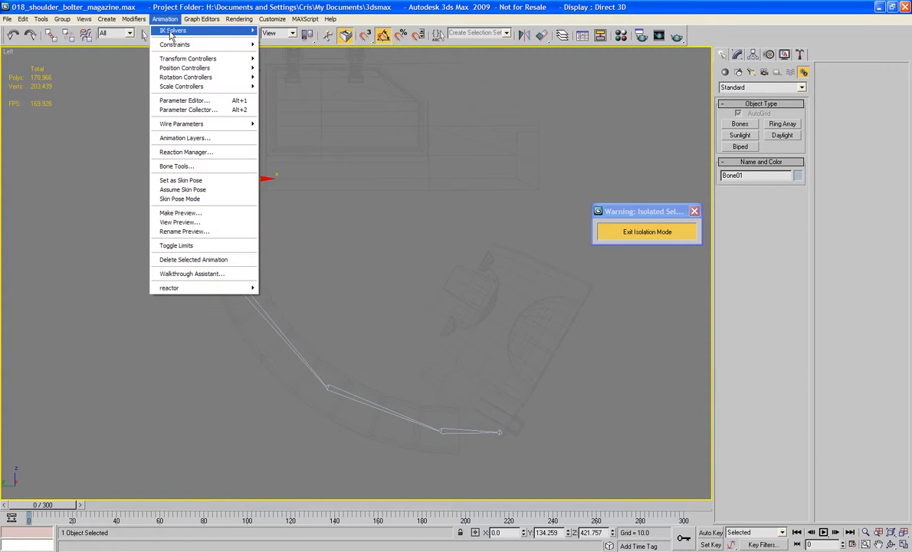
{"action": "mouse_move", "coordinate": [157, 28]}
{"action": "left_click", "coordinate": [272, 31]}
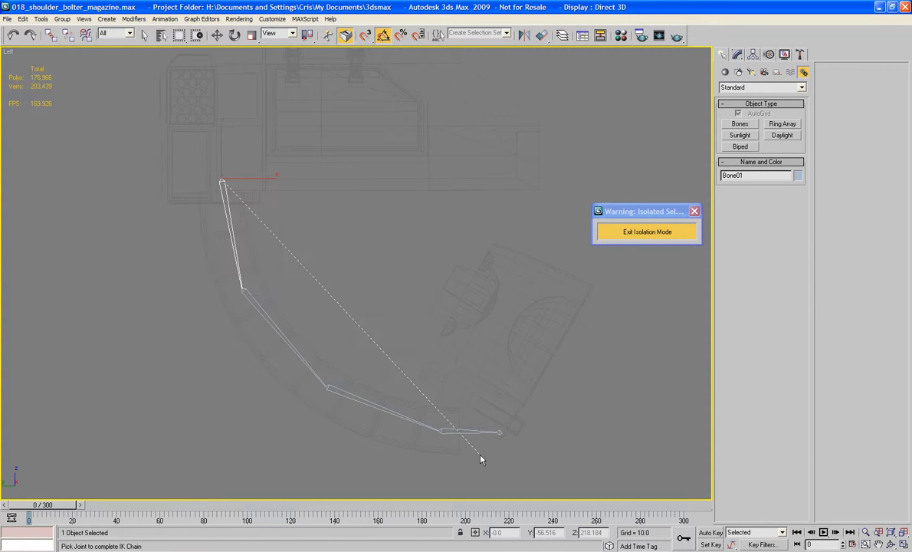
{"action": "left_click", "coordinate": [498, 433]}
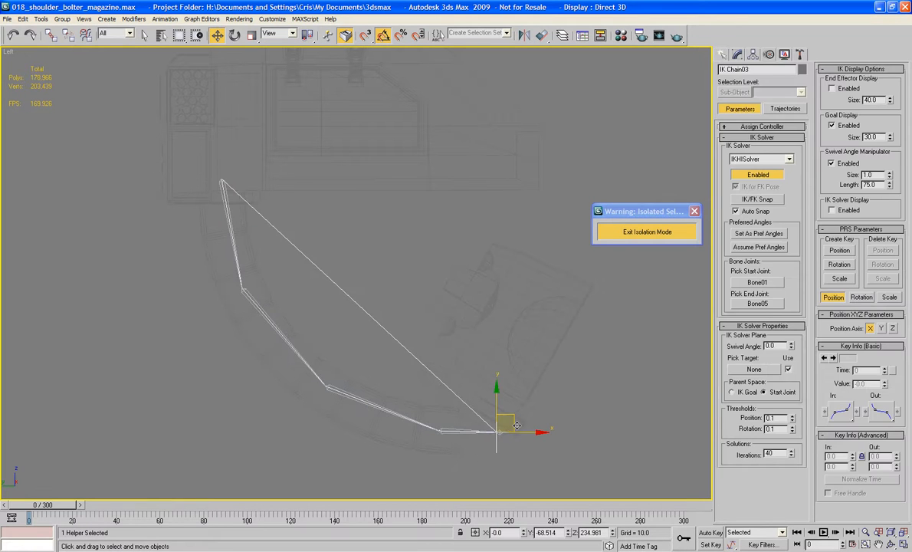
Test the bone chain by moving its IK goal, undo the move and clear the selection.
{"action": "mouse_move", "coordinate": [518, 427]}
{"action": "left_mouse_down"}
{"action": "mouse_move", "coordinate": [524, 408]}
{"action": "mouse_move", "coordinate": [525, 434]}
{"action": "mouse_move", "coordinate": [501, 389]}
{"action": "mouse_move", "coordinate": [515, 434]}
{"action": "mouse_move", "coordinate": [465, 397]}
{"action": "mouse_move", "coordinate": [484, 428]}
{"action": "mouse_move", "coordinate": [482, 380]}
{"action": "mouse_move", "coordinate": [495, 425]}
{"action": "mouse_move", "coordinate": [488, 370]}
{"action": "mouse_move", "coordinate": [534, 337]}
{"action": "mouse_move", "coordinate": [511, 427]}
{"action": "left_mouse_up"}
{"action": "key", "text": "ctrl+z"}
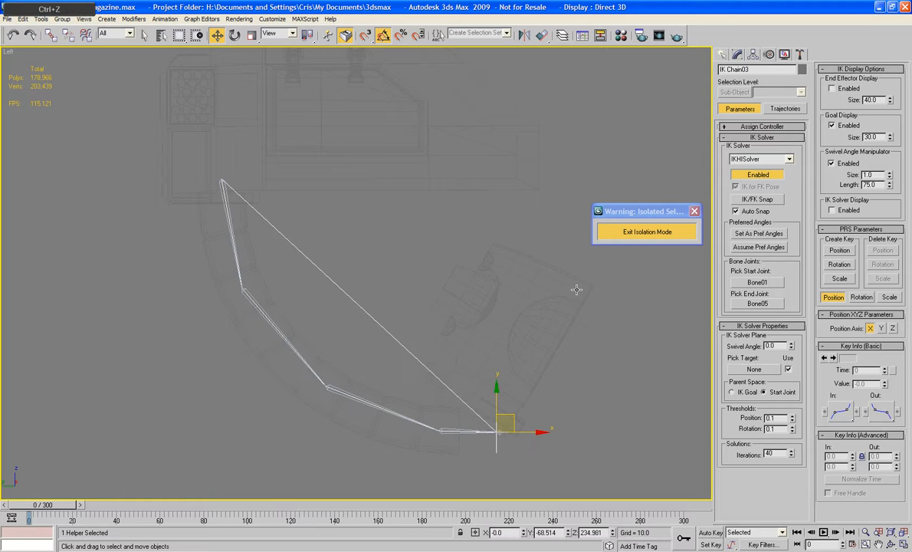
{"action": "left_click", "coordinate": [174, 310]}
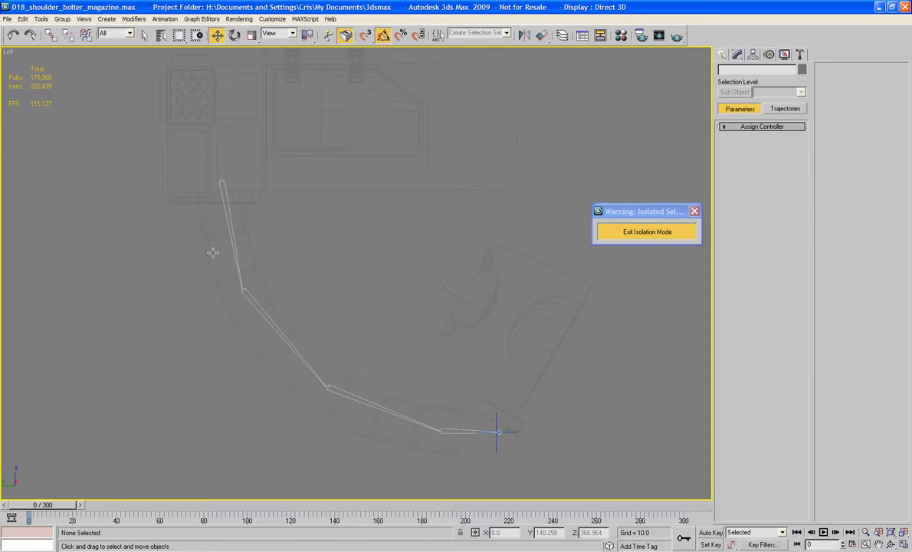
Rename the curved double feed as PF_Ammo_Belt.
{"action": "left_click", "coordinate": [212, 253]}
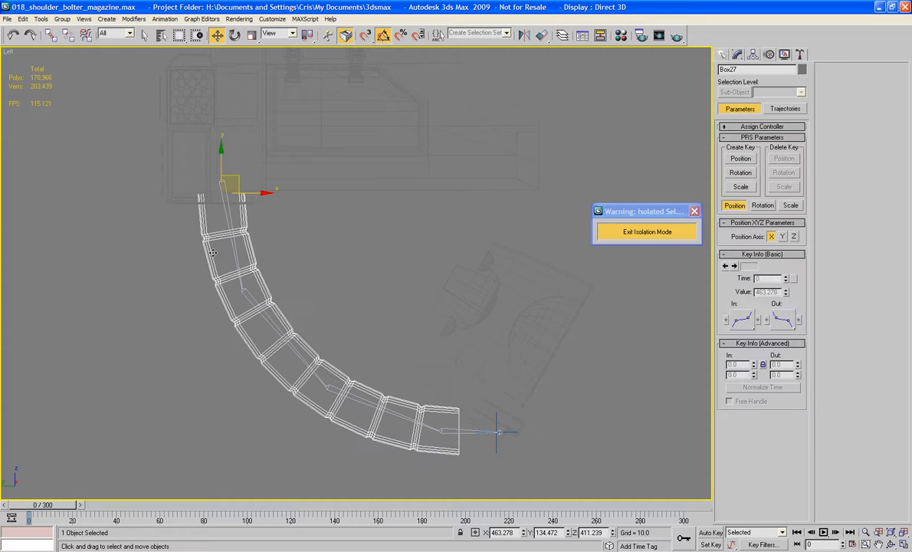
{"action": "left_click", "coordinate": [746, 69]}
{"action": "type", "text": "PF_Ammo_Belt"}
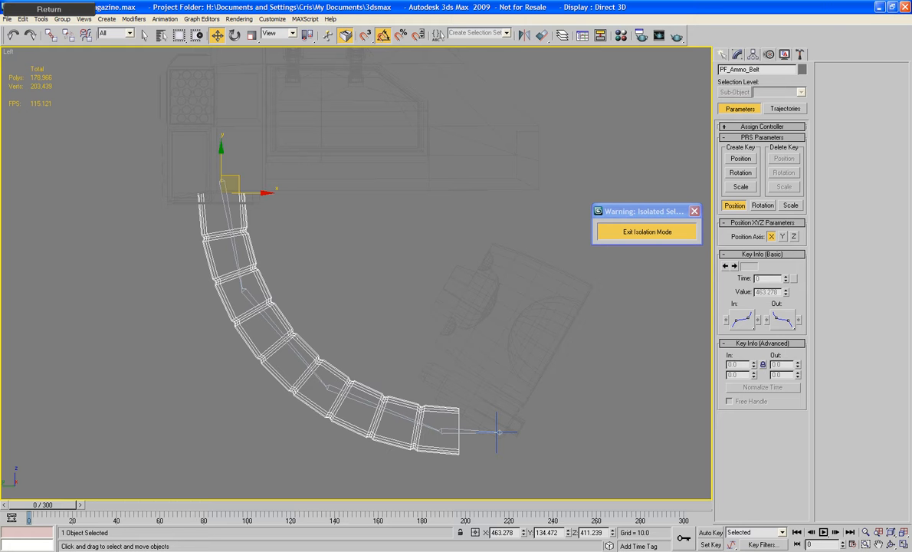
Apply a Skin modifier to the ammo belt.
{"action": "left_click", "coordinate": [751, 55]}
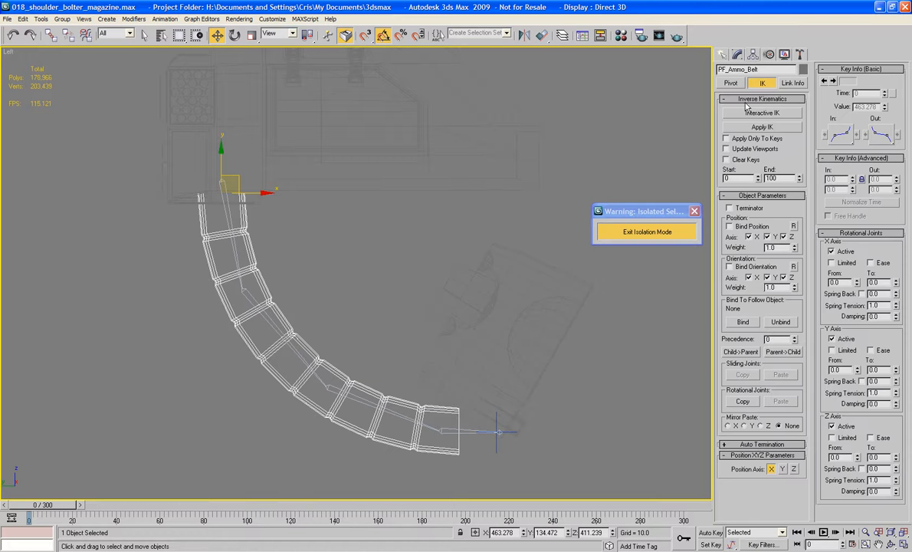
{"action": "left_click", "coordinate": [738, 55]}
{"action": "left_click", "coordinate": [740, 85]}
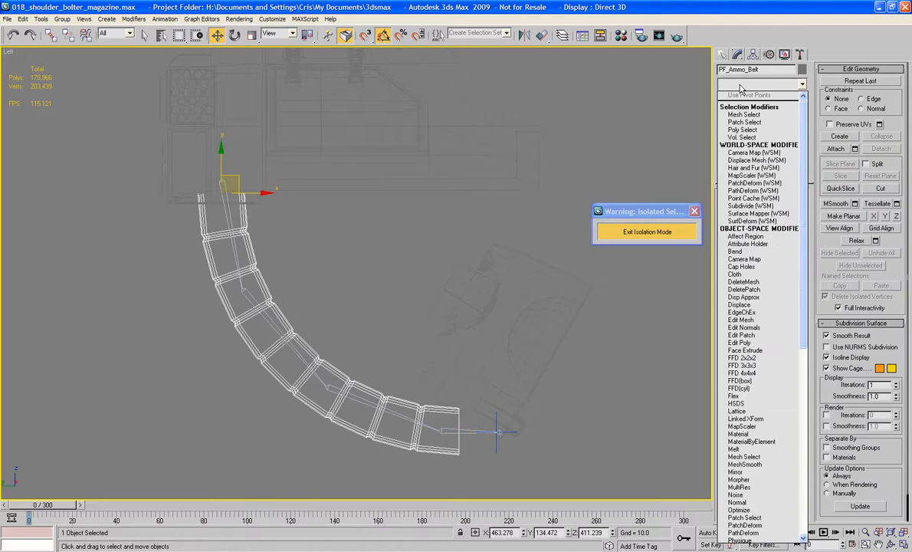
{"action": "key", "text": "s"}
{"action": "key", "text": "s"}
{"action": "key", "text": "s"}
{"action": "key", "text": "s"}
{"action": "key", "text": "s"}
{"action": "key", "text": "s"}
{"action": "key", "text": "s"}
{"action": "key", "text": "s"}
{"action": "key", "text": "s"}
{"action": "key", "text": "s"}
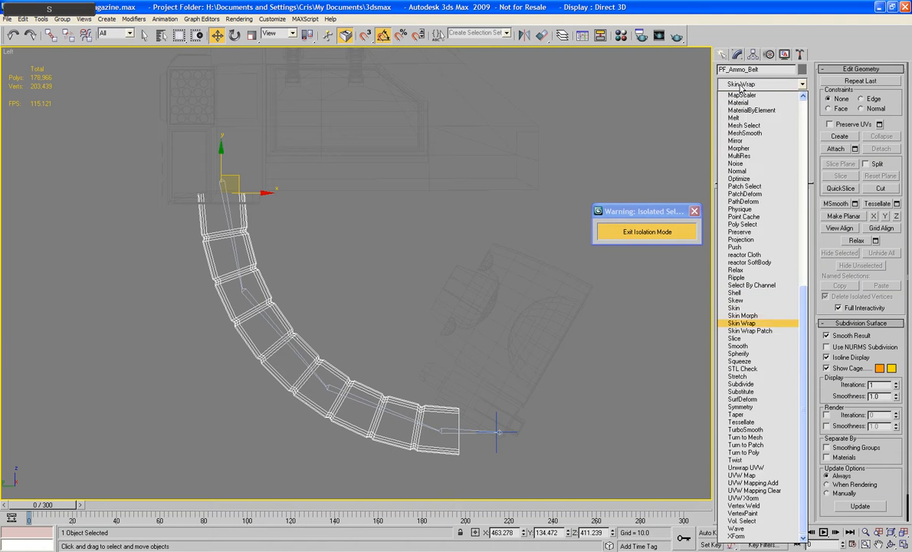
{"action": "key", "text": "s"}
{"action": "key", "text": "s"}
{"action": "key", "text": "Up"}
{"action": "key", "text": "Up"}
{"action": "key", "text": "Up"}
{"action": "key", "text": "Up"}
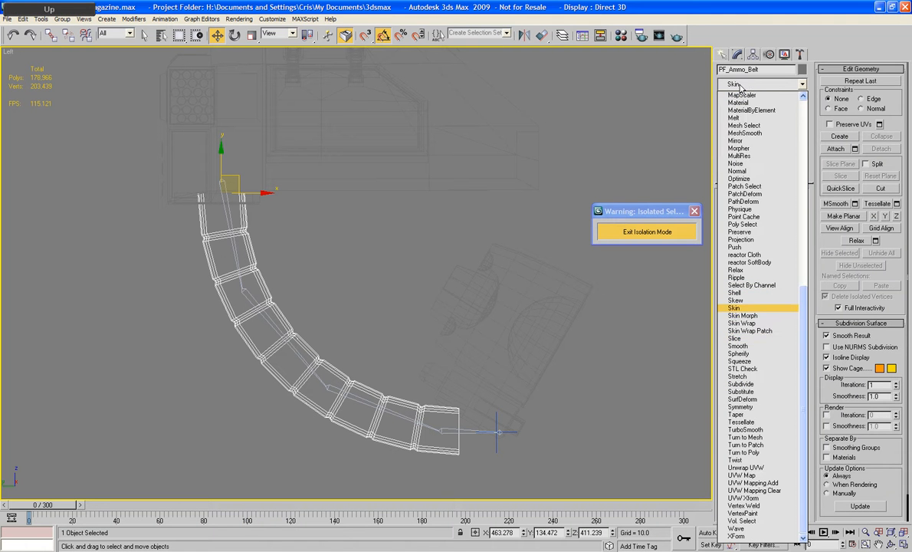
{"action": "key", "text": "Return"}
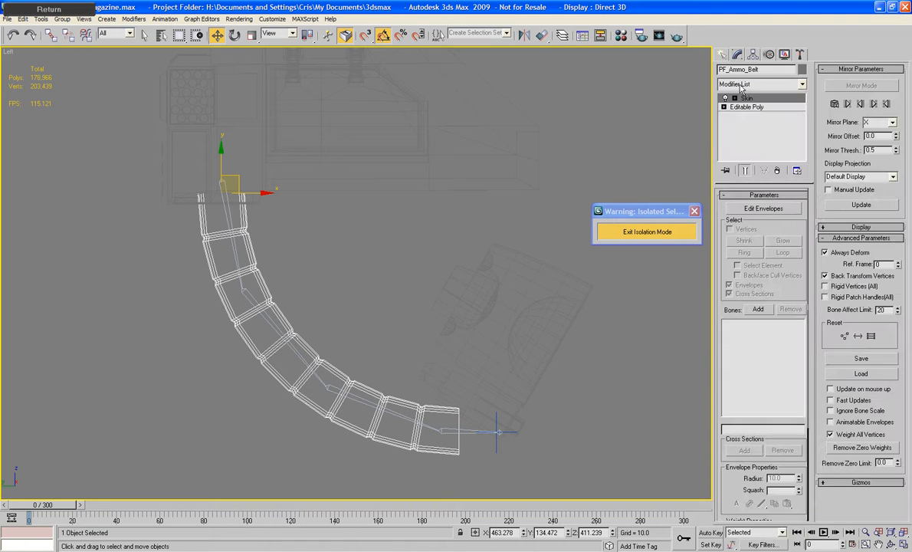
Add Bone01 through Bone05 to the ammo belt's Skin modifier.
{"action": "left_click", "coordinate": [758, 309]}
{"action": "left_click_drag", "start_coordinate": [232, 206], "coordinate": [288, 446]}
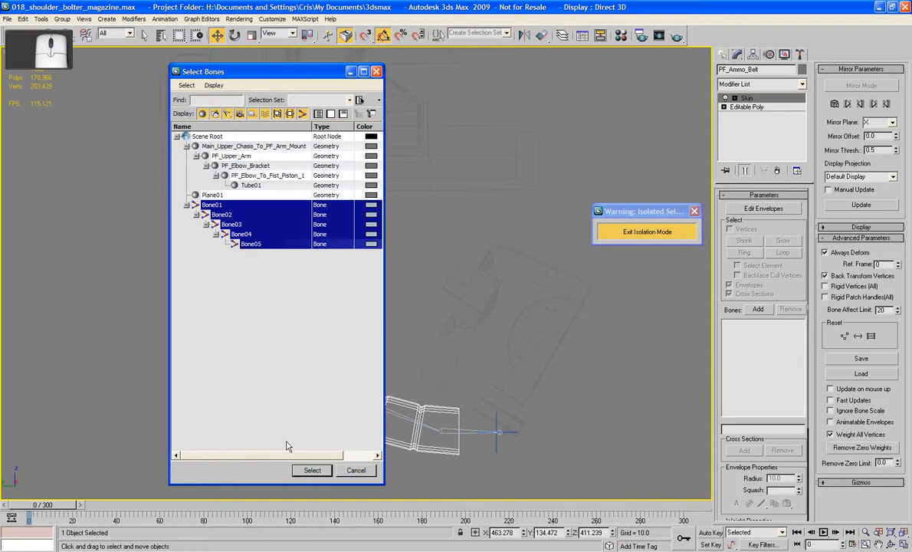
{"action": "left_click", "coordinate": [312, 470]}
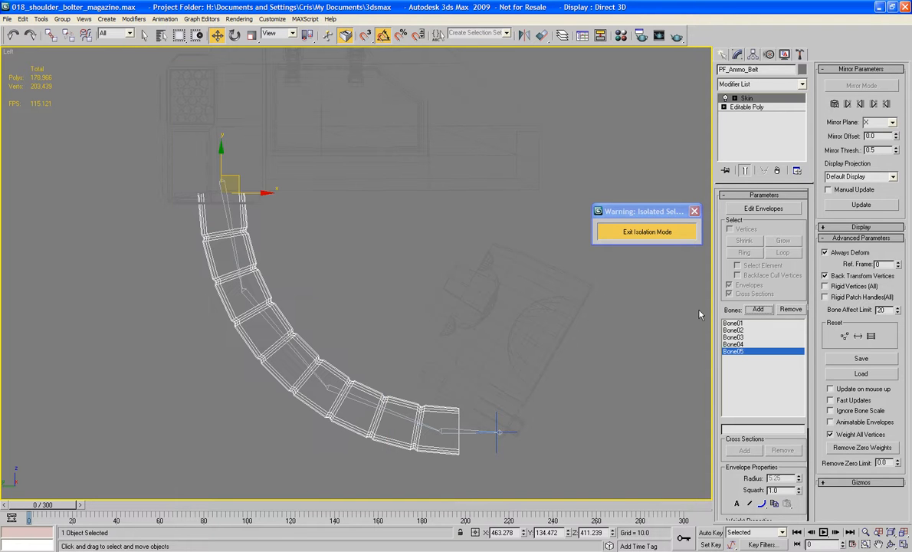
Test the skinned belt's deformation by moving the IK goal, and undo the move.
{"action": "left_click", "coordinate": [497, 441]}
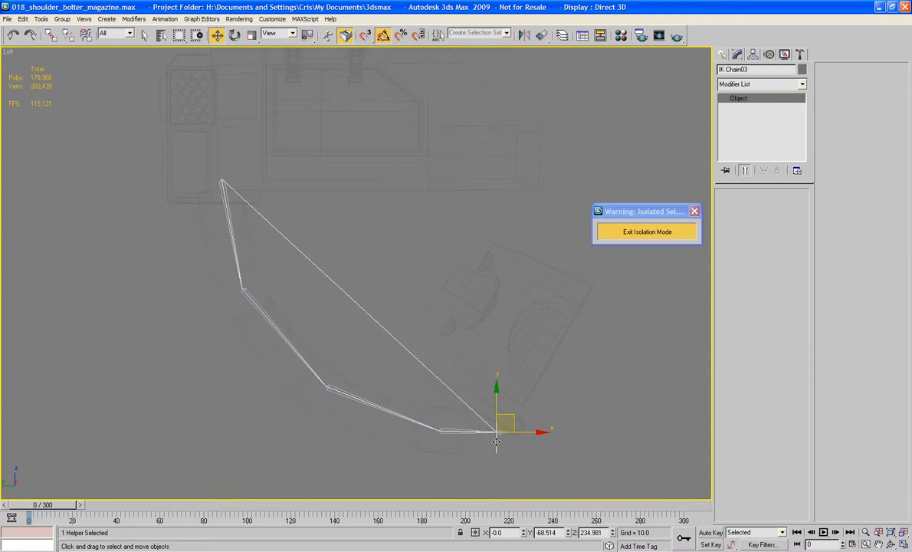
{"action": "left_click_drag", "start_coordinate": [514, 420], "coordinate": [523, 380]}
{"action": "key", "text": "ctrl+z"}
Restore shaded display, exit isolation mode and check the bone chain's placement against the arm in perspective.
{"action": "key", "text": "F3"}
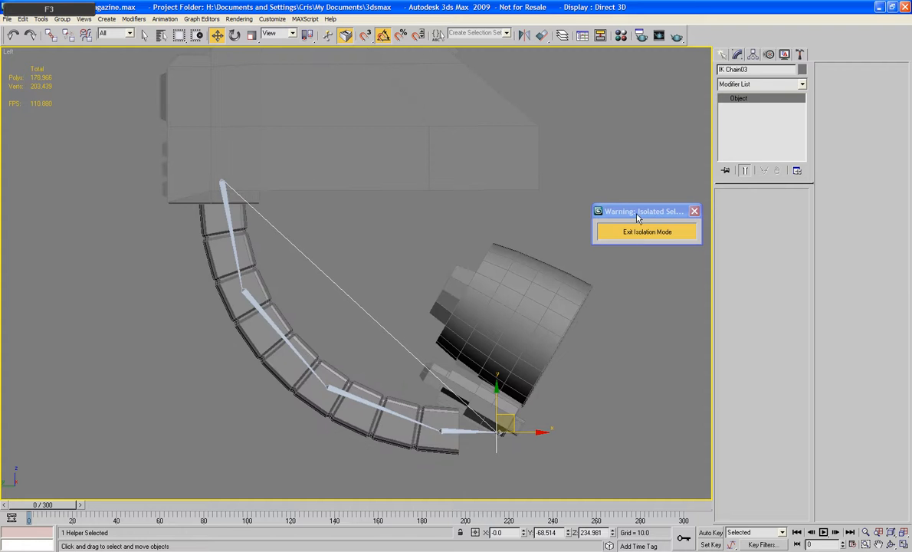
{"action": "left_click_drag", "start_coordinate": [636, 219], "coordinate": [637, 153]}
{"action": "left_click", "coordinate": [629, 169]}
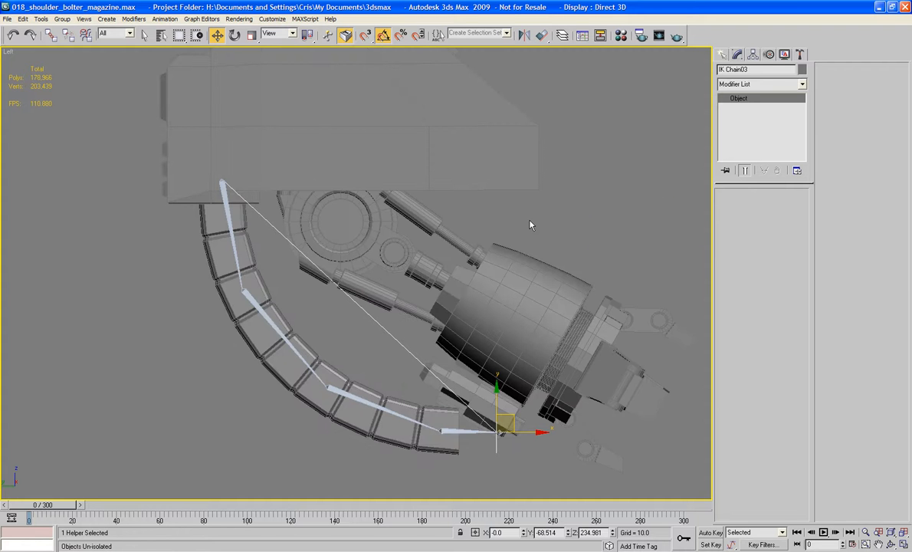
{"action": "key", "text": "p"}
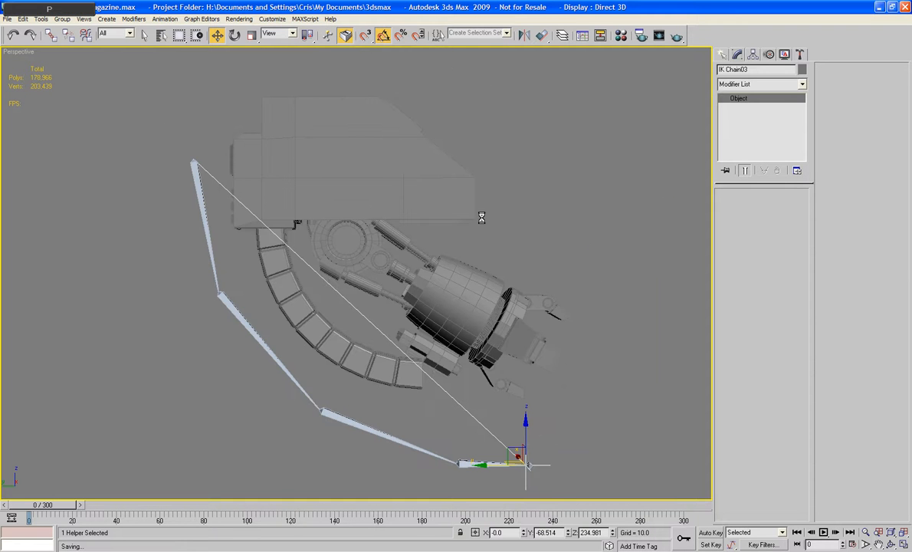
{"action": "middle_click_drag", "start_coordinate": [546, 212], "coordinate": [521, 220], "text": "alt"}
{"action": "scroll", "coordinate": [403, 216], "scroll_direction": "down", "scroll_amount": 4}
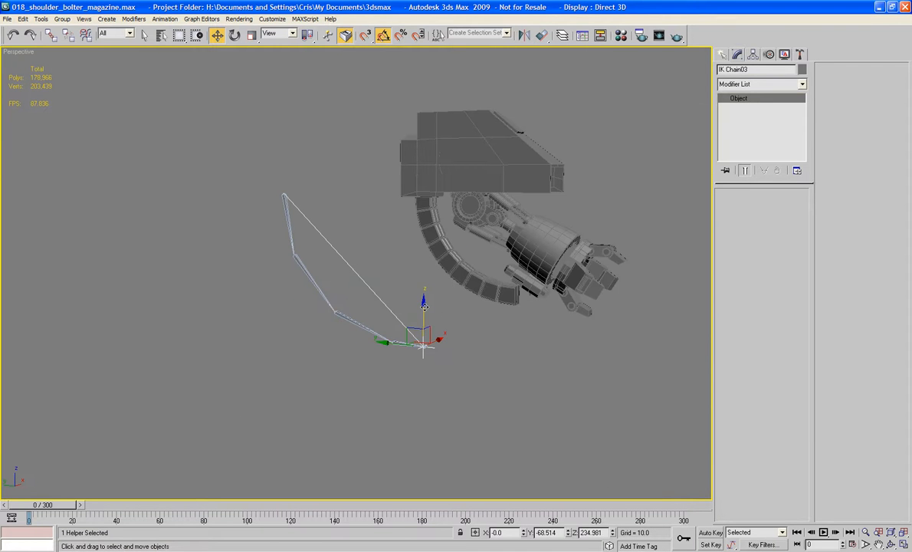
{"action": "left_click_drag", "start_coordinate": [422, 304], "coordinate": [413, 372]}
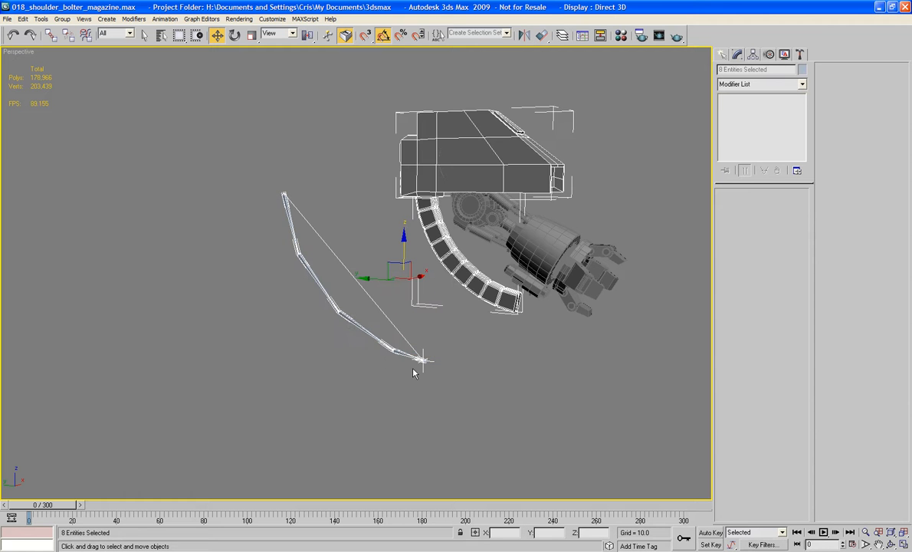
{"action": "middle_click_drag", "start_coordinate": [385, 316], "coordinate": [438, 385], "text": "alt"}
{"action": "left_click_drag", "start_coordinate": [401, 401], "coordinate": [240, 171]}
{"action": "middle_click_drag", "start_coordinate": [389, 315], "coordinate": [422, 310], "text": "alt"}
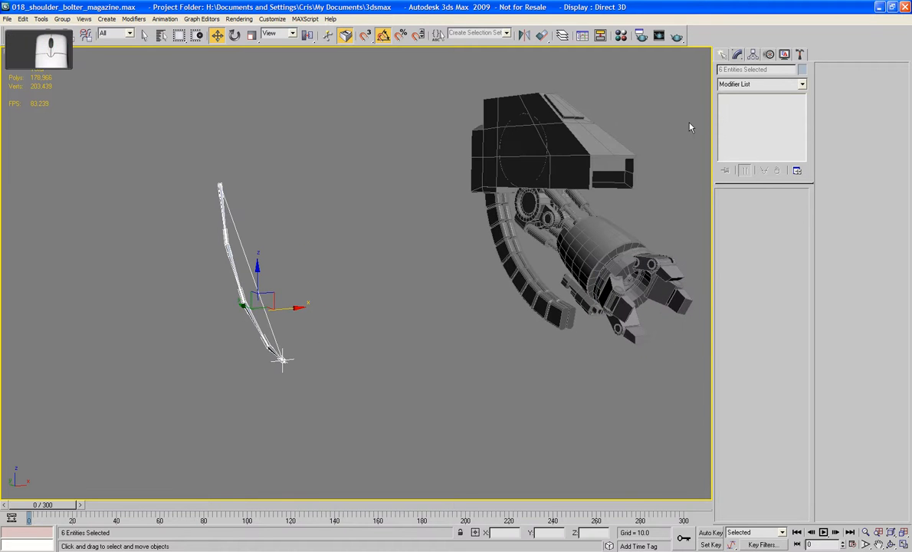
{"action": "left_click", "coordinate": [505, 257]}
{"action": "middle_click_drag", "start_coordinate": [506, 258], "coordinate": [525, 246]}
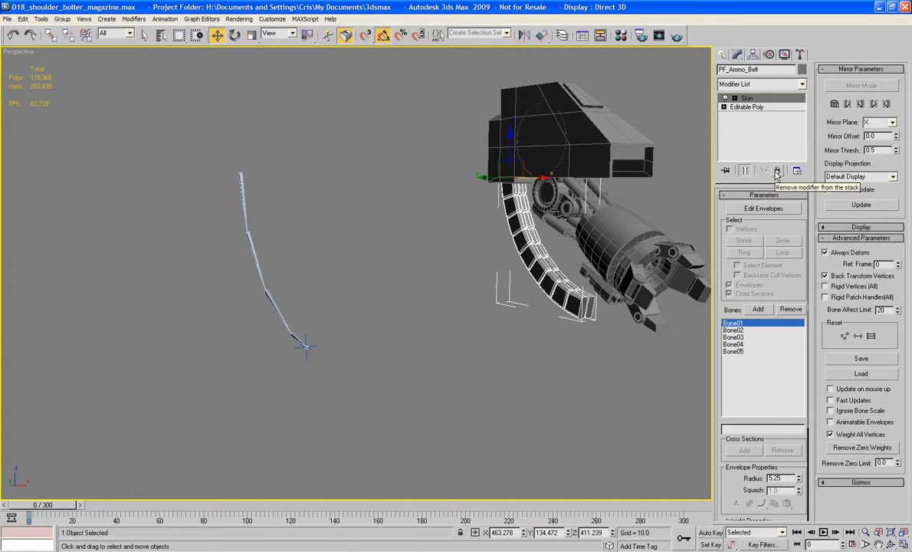
{"action": "left_click", "coordinate": [776, 170]}
{"action": "key", "text": "ctrl+z"}
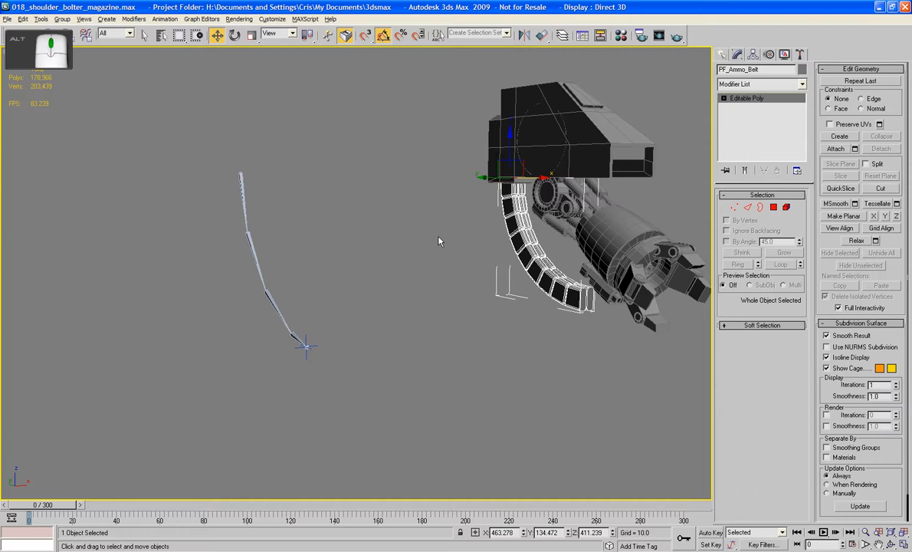
{"action": "key", "text": "ctrl+z"}
{"action": "key", "text": "ctrl+z"}
{"action": "key", "text": "ctrl+z"}
{"action": "key", "text": "ctrl+z"}
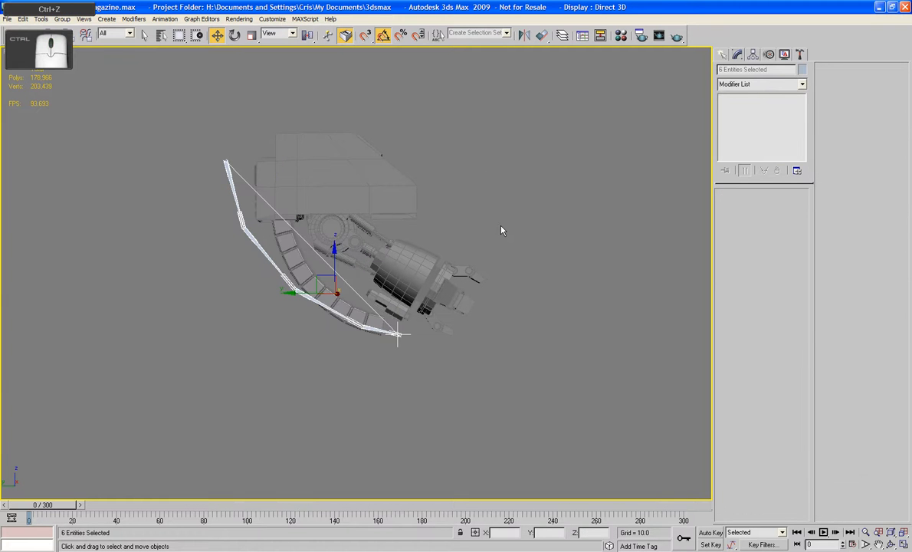
{"action": "key", "text": "ctrl+z"}
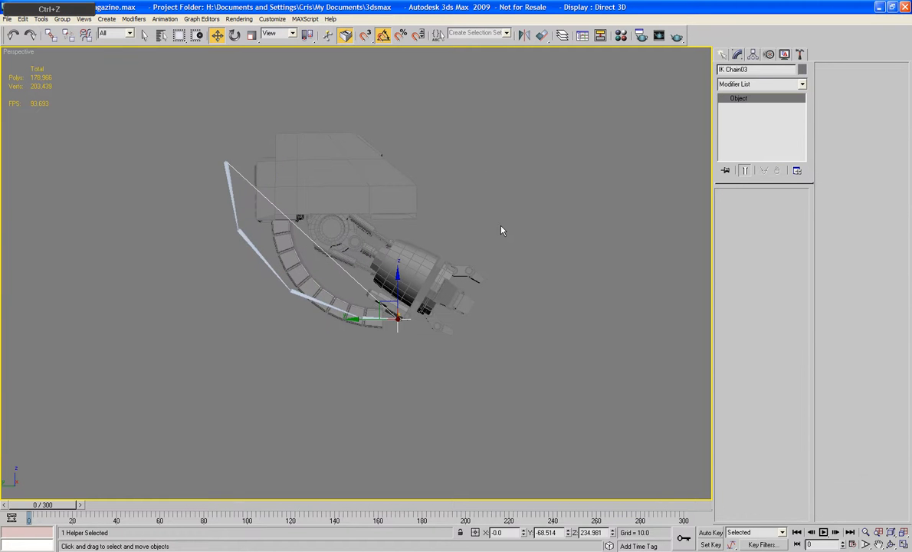
Remove the Skin modifier from the ammo belt.
{"action": "middle_click_drag", "start_coordinate": [511, 231], "coordinate": [492, 253], "text": "alt"}
{"action": "left_click", "coordinate": [383, 238]}
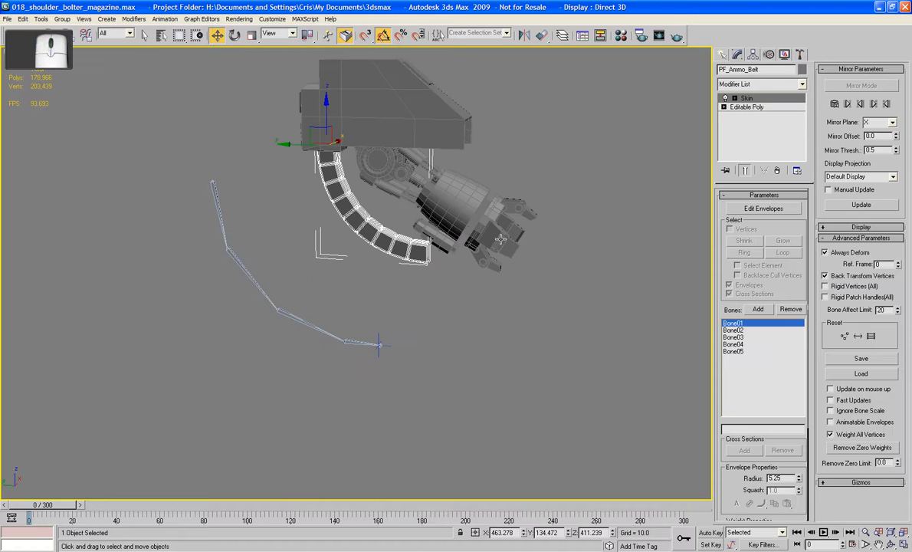
{"action": "left_click", "coordinate": [776, 172]}
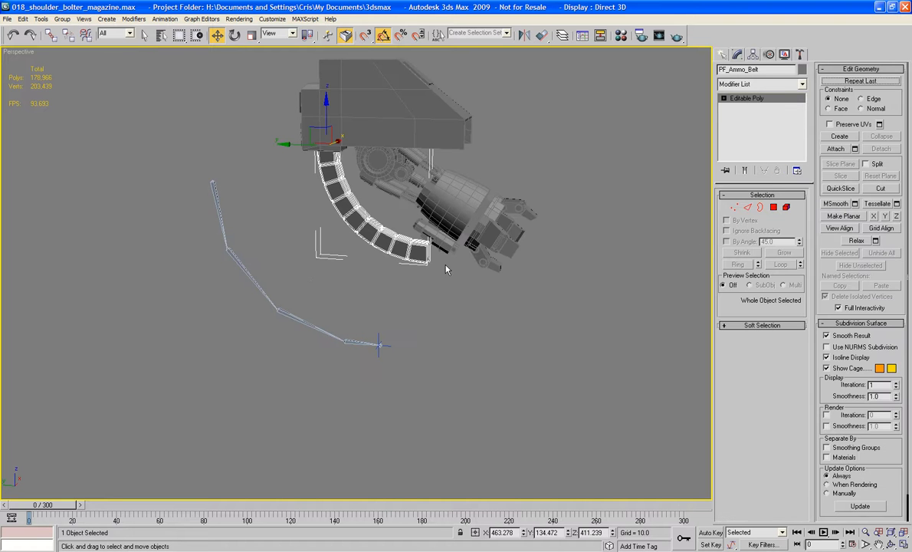
Move the whole bone chain together with its IK goal into the ammo belt so it follows the belt's curve.
{"action": "left_click_drag", "start_coordinate": [147, 178], "coordinate": [282, 358]}
{"action": "middle_click_drag", "start_coordinate": [281, 358], "coordinate": [329, 382], "text": "alt"}
{"action": "left_click_drag", "start_coordinate": [376, 391], "coordinate": [264, 311], "text": "ctrl"}
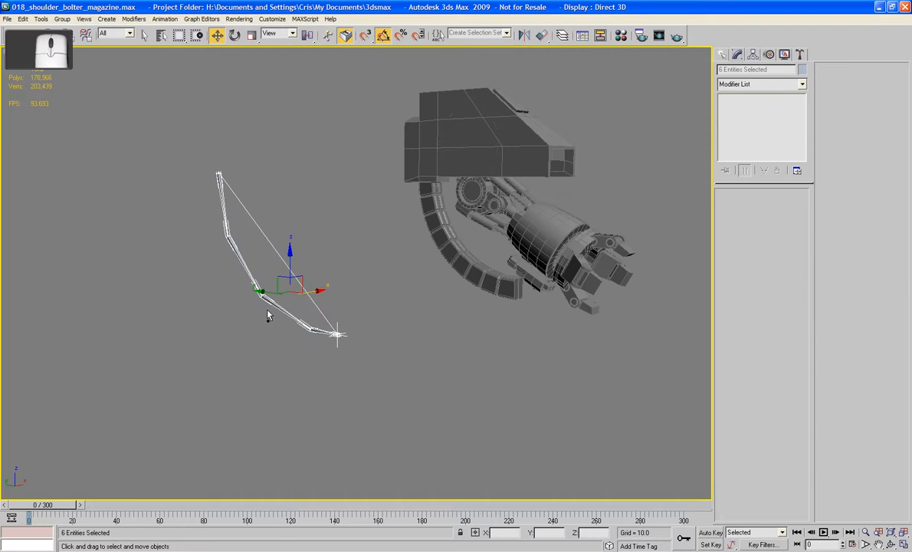
{"action": "left_click_drag", "start_coordinate": [289, 269], "coordinate": [518, 288]}
{"action": "mouse_move", "coordinate": [481, 319]}
{"action": "middle_mouse_down", "text": "alt"}
{"action": "mouse_move", "coordinate": [452, 304]}
{"action": "mouse_move", "coordinate": [619, 300]}
{"action": "mouse_move", "coordinate": [475, 304]}
{"action": "middle_mouse_up", "text": "alt"}
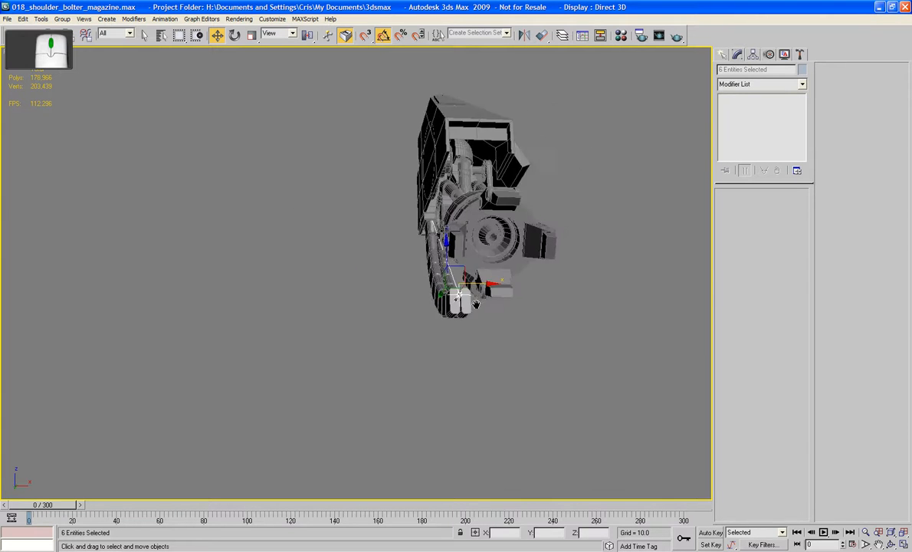
{"action": "scroll", "coordinate": [476, 304], "scroll_direction": "up", "scroll_amount": 3}
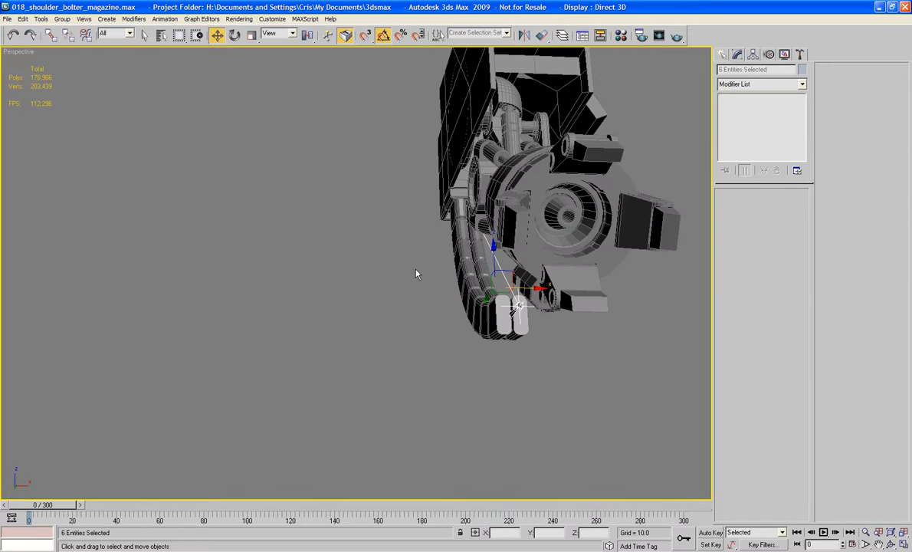
{"action": "middle_click_drag", "start_coordinate": [417, 271], "coordinate": [456, 304], "text": "alt"}
Apply a new Skin modifier to the ammo belt with the bones in their new position.
{"action": "left_click", "coordinate": [376, 305]}
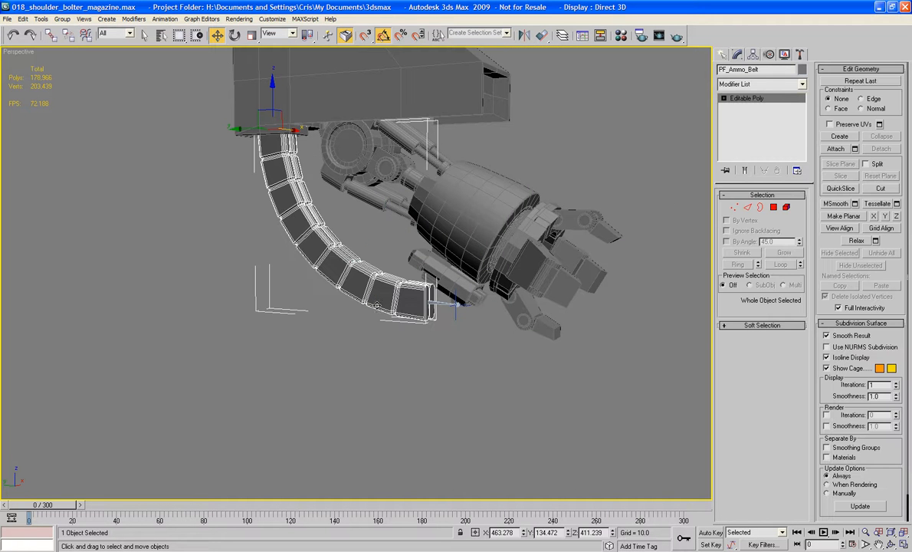
{"action": "left_click", "coordinate": [734, 86]}
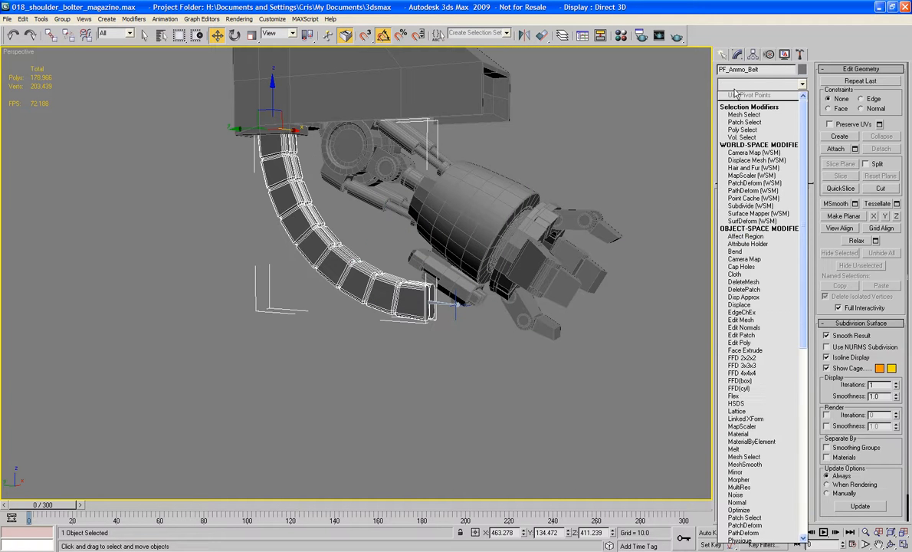
{"action": "key", "text": "s"}
{"action": "key", "text": "s"}
{"action": "key", "text": "s"}
{"action": "key", "text": "s"}
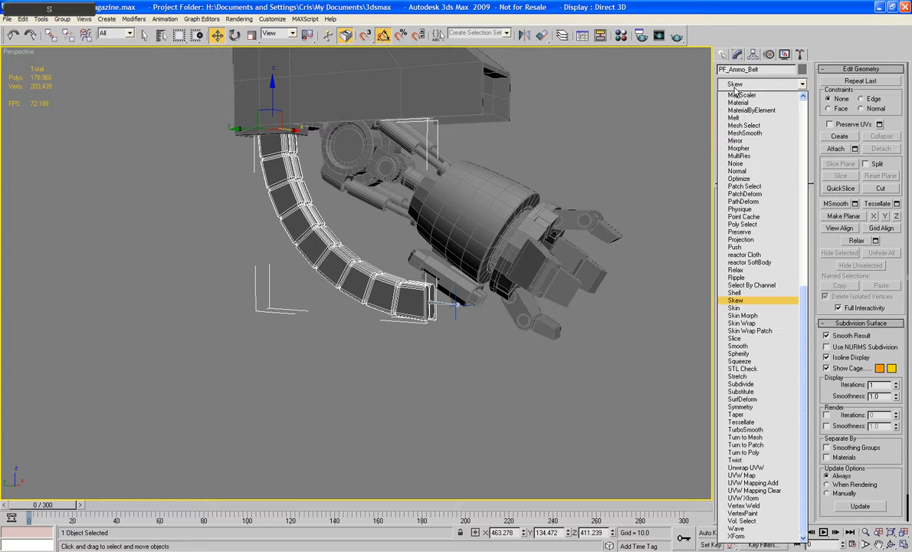
{"action": "key", "text": "Return"}
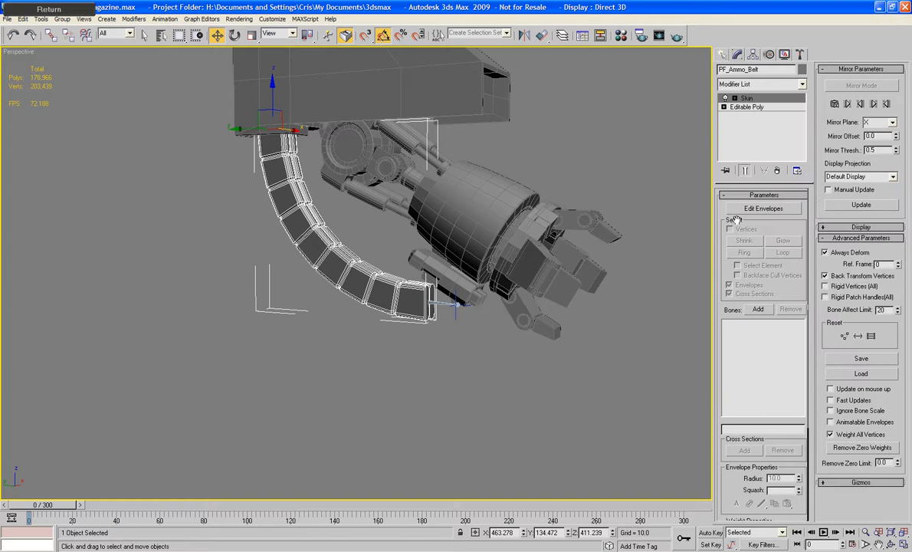
Add Bone01 through Bone05 to the new Skin modifier of the ammo belt.
{"action": "left_click", "coordinate": [758, 309]}
{"action": "left_click_drag", "start_coordinate": [202, 410], "coordinate": [249, 479]}
{"action": "left_click", "coordinate": [310, 470]}
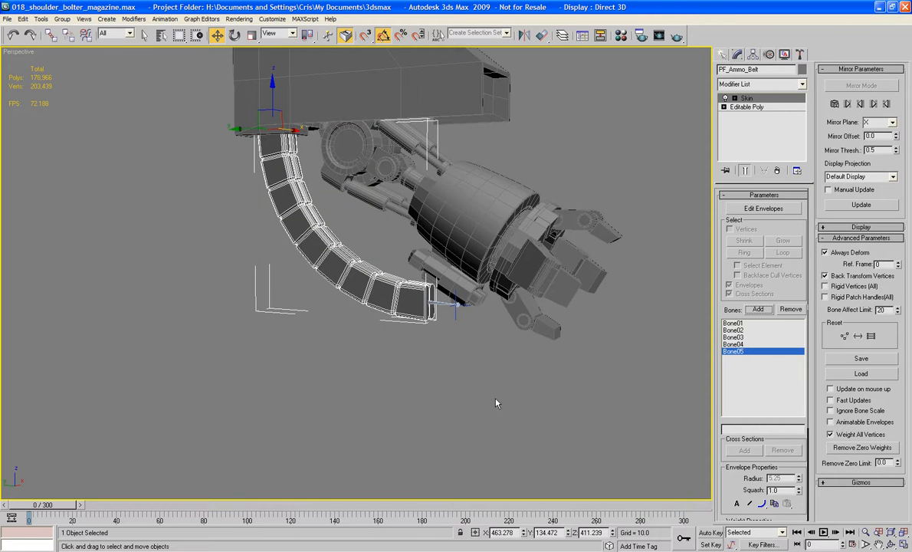
Test the re-skinned belt by moving the IK goal vertically, and undo the move.
{"action": "left_click", "coordinate": [452, 350]}
{"action": "left_click", "coordinate": [466, 314]}
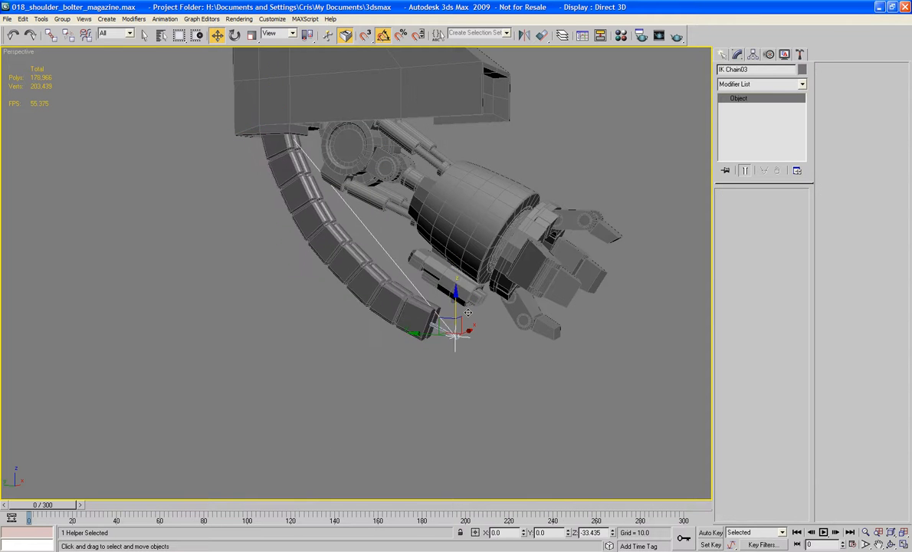
{"action": "left_click_drag", "start_coordinate": [467, 313], "coordinate": [478, 274]}
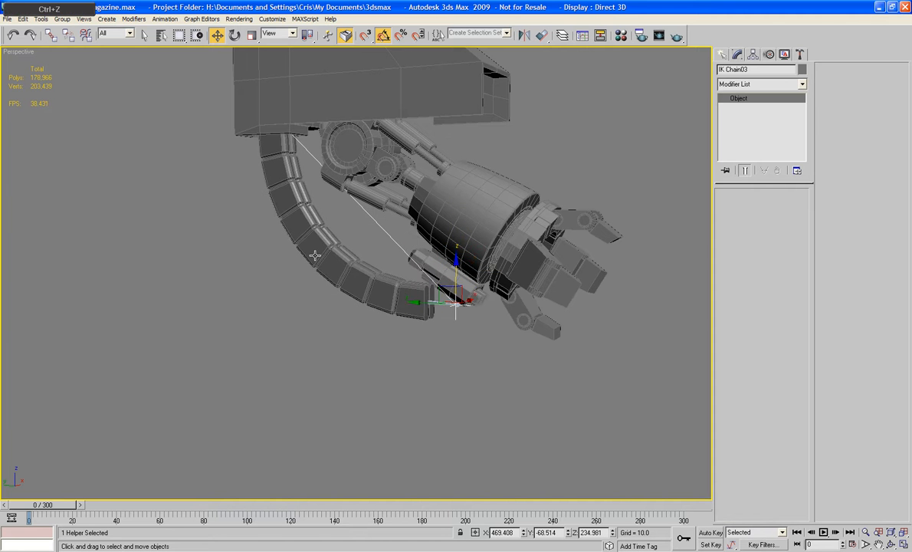
Link Bone01, the top bone of the belt's chain, to the shoulder bolter housing as its parent, working in wireframe.
{"action": "middle_click_drag", "start_coordinate": [478, 275], "coordinate": [322, 217], "text": "alt"}
{"action": "scroll", "coordinate": [406, 275], "scroll_direction": "up", "scroll_amount": 3}
{"action": "key", "text": "F3"}
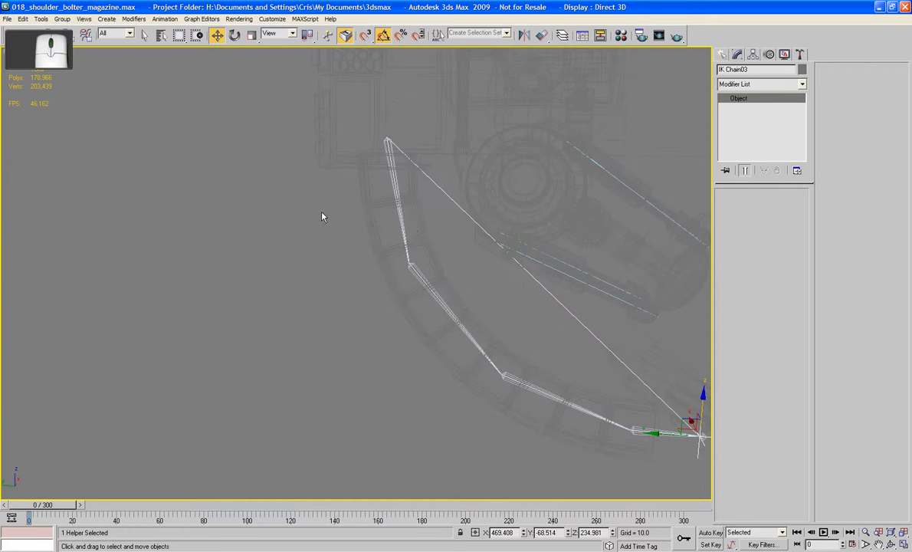
{"action": "left_click", "coordinate": [413, 230]}
{"action": "middle_click_drag", "start_coordinate": [413, 232], "coordinate": [406, 278]}
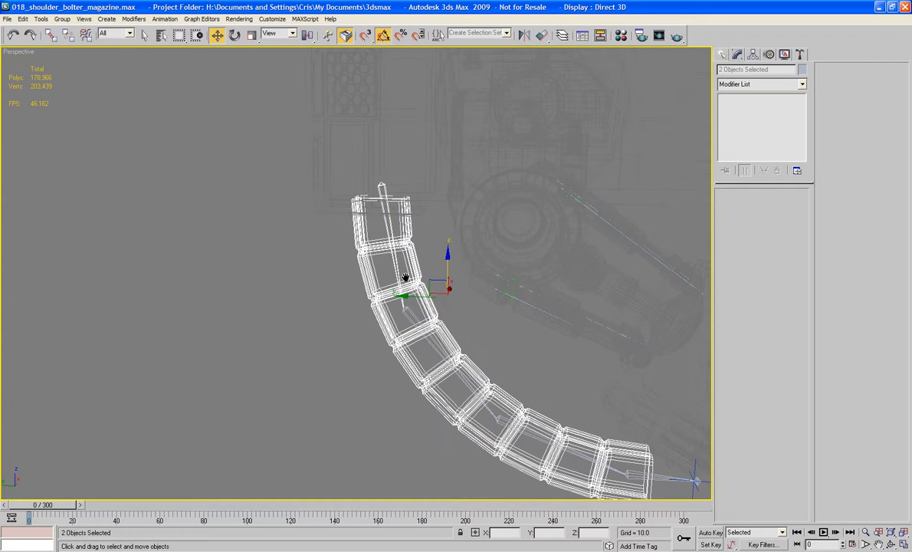
{"action": "left_click", "coordinate": [224, 261]}
{"action": "left_click", "coordinate": [400, 215]}
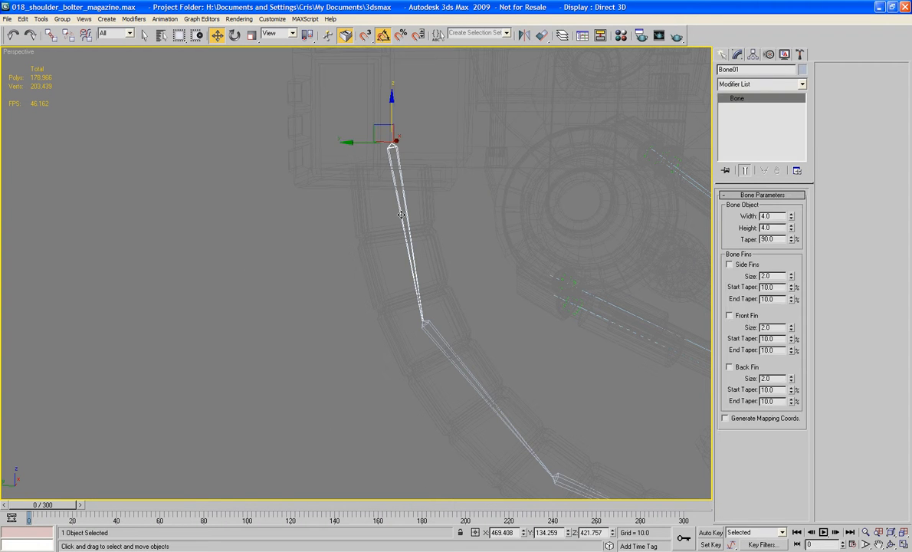
{"action": "left_click", "coordinate": [50, 35]}
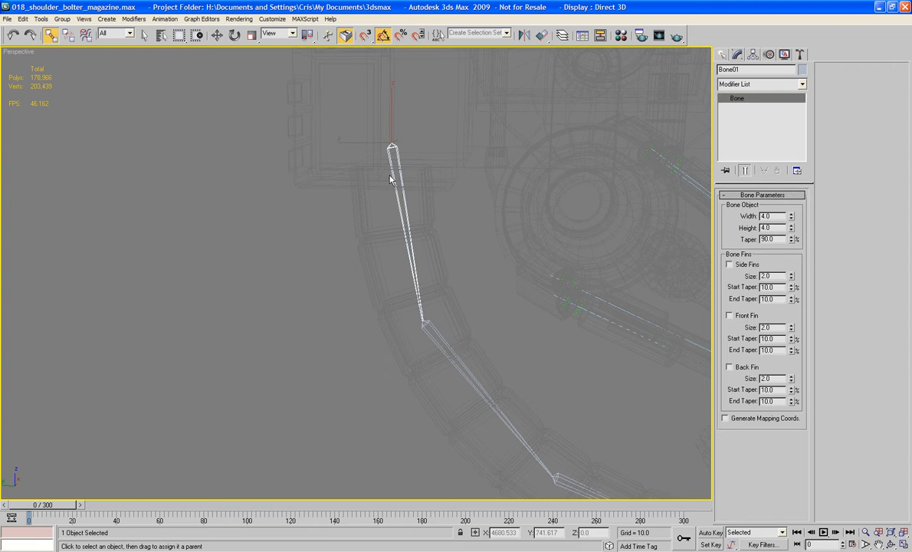
{"action": "left_click_drag", "start_coordinate": [392, 173], "coordinate": [299, 181]}
{"action": "left_click", "coordinate": [289, 206]}
Restore shaded display and move the belt's IK goal up toward the forearm weapon, to about X 490.8, Z 265.4.
{"action": "middle_click_drag", "start_coordinate": [288, 206], "coordinate": [227, 285]}
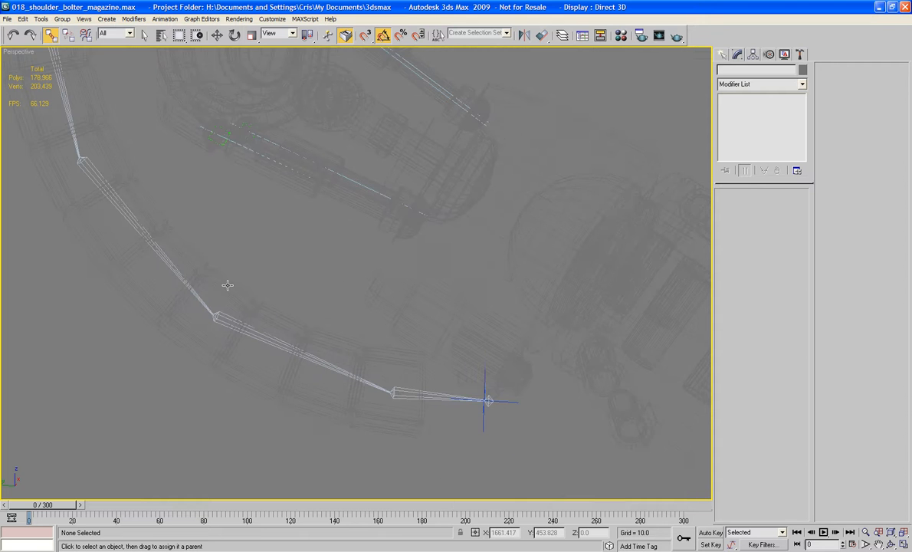
{"action": "key", "text": "F3"}
{"action": "scroll", "coordinate": [217, 274], "scroll_direction": "down", "scroll_amount": 3}
{"action": "mouse_move", "coordinate": [323, 290]}
{"action": "middle_mouse_down", "text": "alt"}
{"action": "mouse_move", "coordinate": [238, 309]}
{"action": "mouse_move", "coordinate": [153, 291]}
{"action": "mouse_move", "coordinate": [240, 311]}
{"action": "mouse_move", "coordinate": [259, 307]}
{"action": "mouse_move", "coordinate": [251, 289]}
{"action": "mouse_move", "coordinate": [358, 328]}
{"action": "middle_mouse_up", "text": "alt"}
{"action": "scroll", "coordinate": [250, 286], "scroll_direction": "up", "scroll_amount": 3}
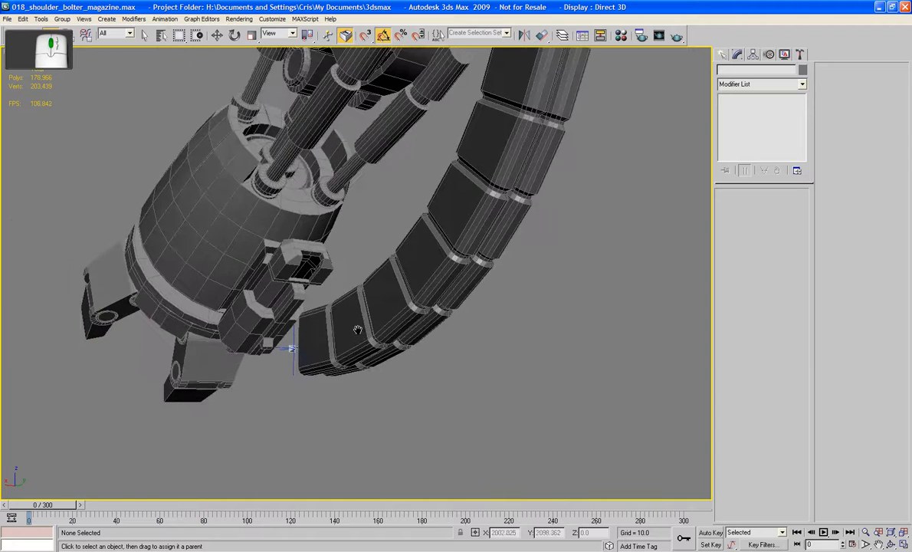
{"action": "middle_click_drag", "start_coordinate": [294, 364], "coordinate": [295, 366], "text": "alt"}
{"action": "left_click", "coordinate": [292, 362]}
{"action": "key", "text": "w"}
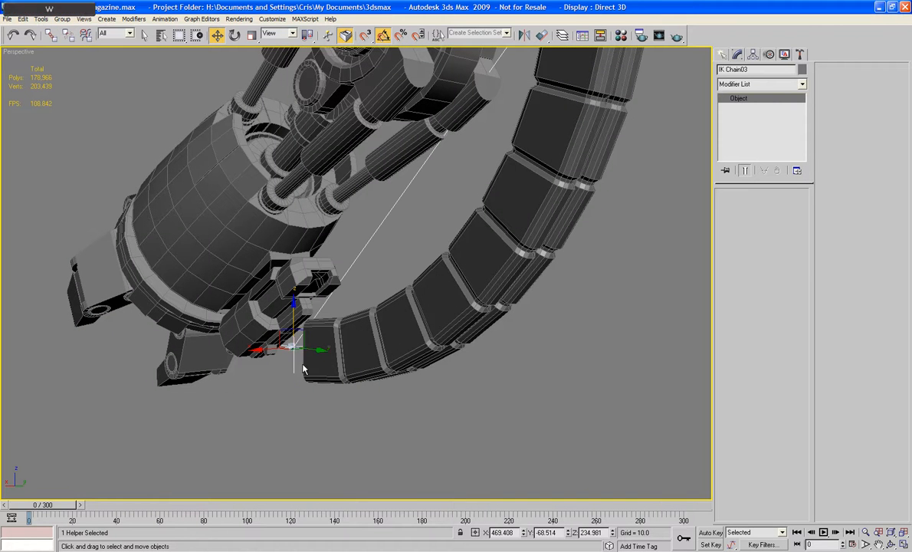
{"action": "middle_click_drag", "start_coordinate": [301, 318], "coordinate": [286, 337], "text": "alt"}
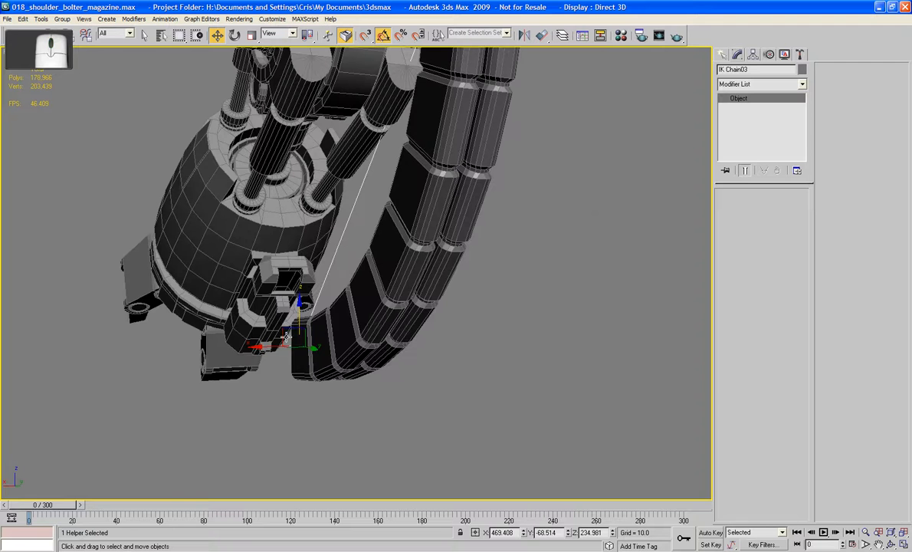
{"action": "left_click_drag", "start_coordinate": [284, 325], "coordinate": [247, 274]}
Refine the IK goal's position to about X 494.7, Y -44.6, Z 263.1 so the belt end meets the forearm weapon.
{"action": "middle_click_drag", "start_coordinate": [247, 273], "coordinate": [273, 320], "text": "alt"}
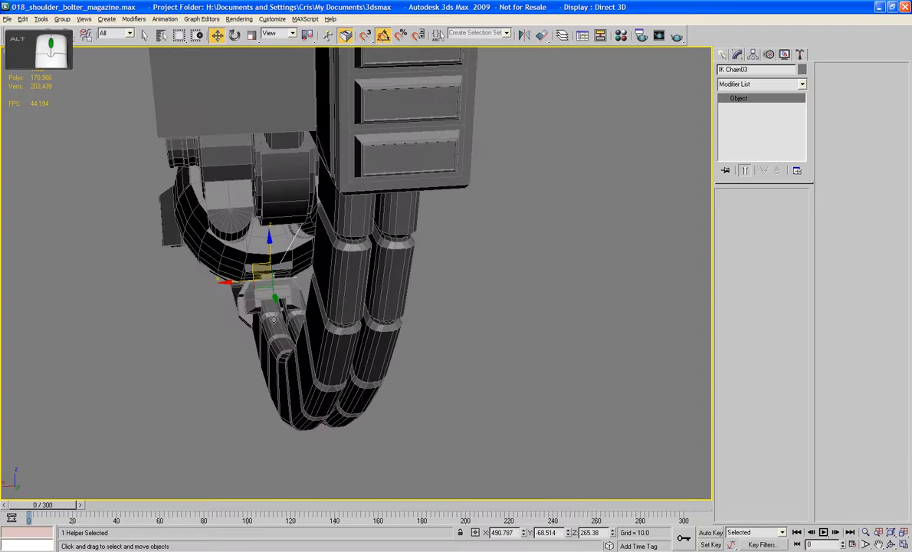
{"action": "left_click_drag", "start_coordinate": [239, 283], "coordinate": [223, 285]}
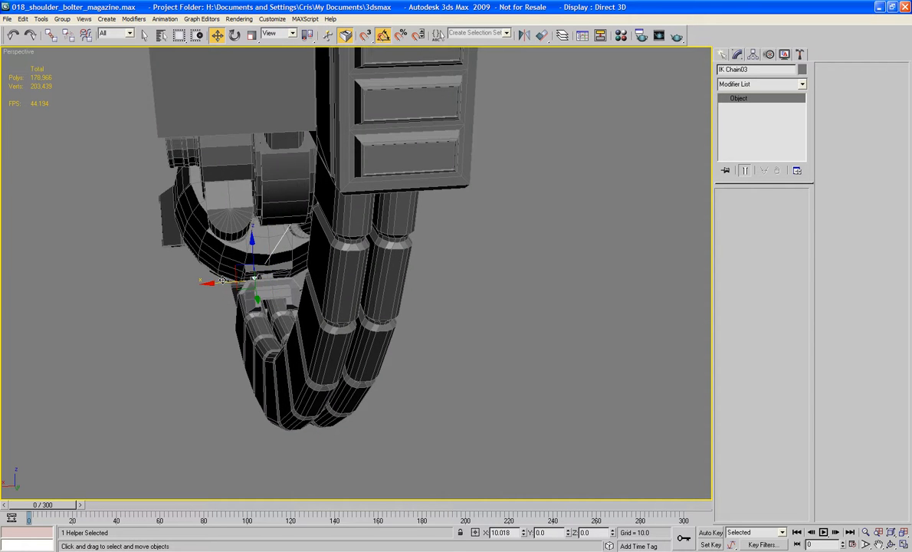
{"action": "middle_click_drag", "start_coordinate": [227, 288], "coordinate": [280, 295], "text": "alt"}
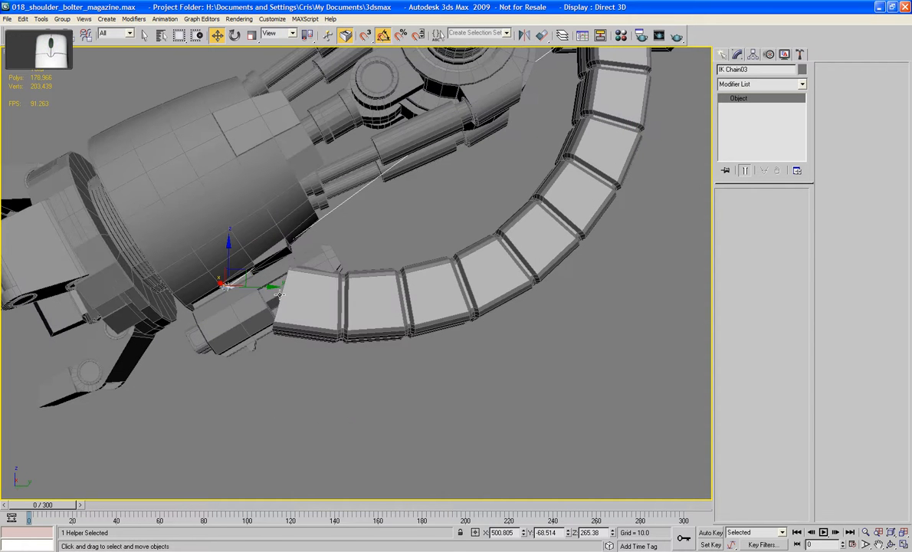
{"action": "left_click_drag", "start_coordinate": [244, 272], "coordinate": [290, 277]}
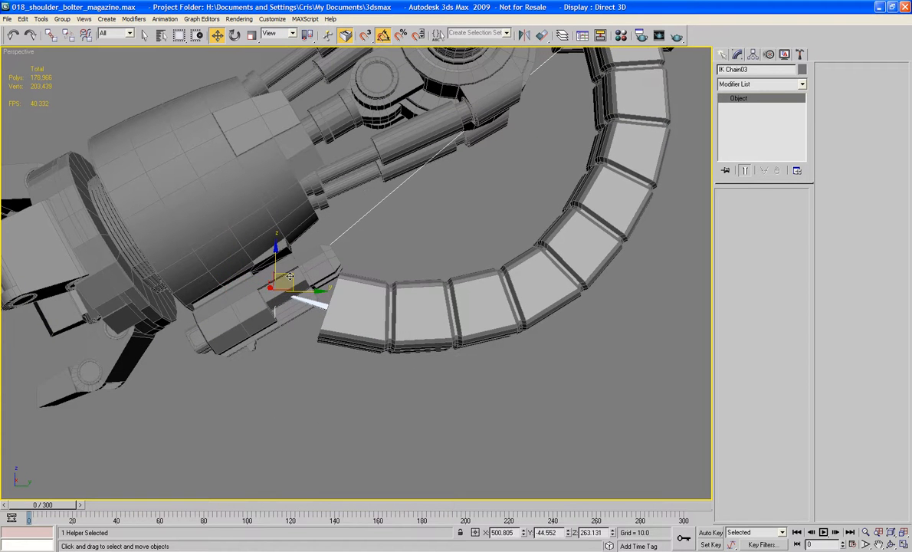
{"action": "middle_click_drag", "start_coordinate": [387, 264], "coordinate": [326, 317], "text": "alt"}
{"action": "left_click_drag", "start_coordinate": [225, 277], "coordinate": [238, 277]}
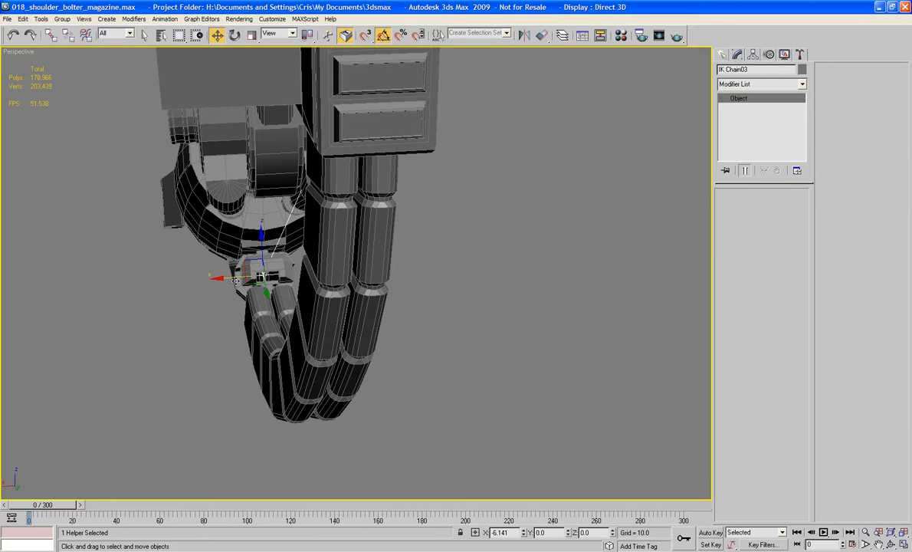
{"action": "middle_click_drag", "start_coordinate": [219, 273], "coordinate": [206, 171], "text": "alt"}
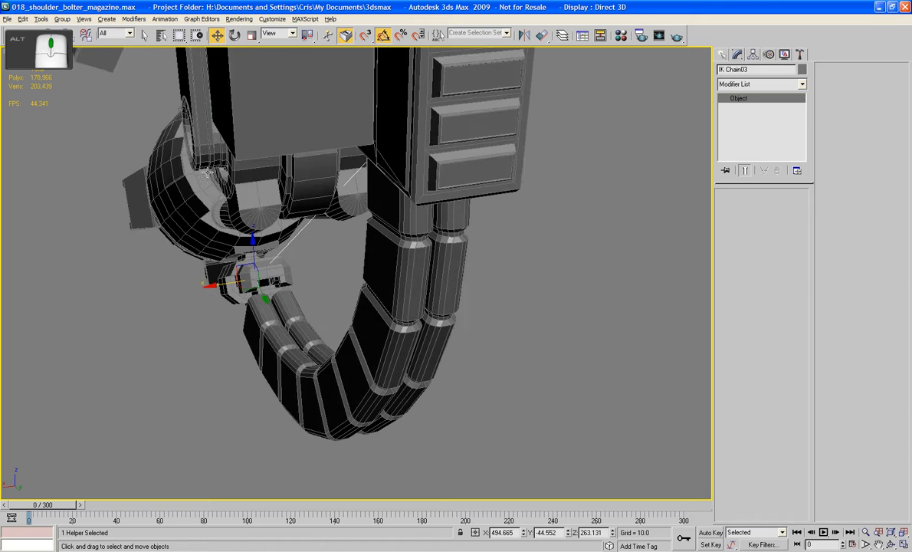
Set the rotation reference coordinate system to Local, try rotating the IK goal, and undo the rotation.
{"action": "left_click", "coordinate": [234, 36]}
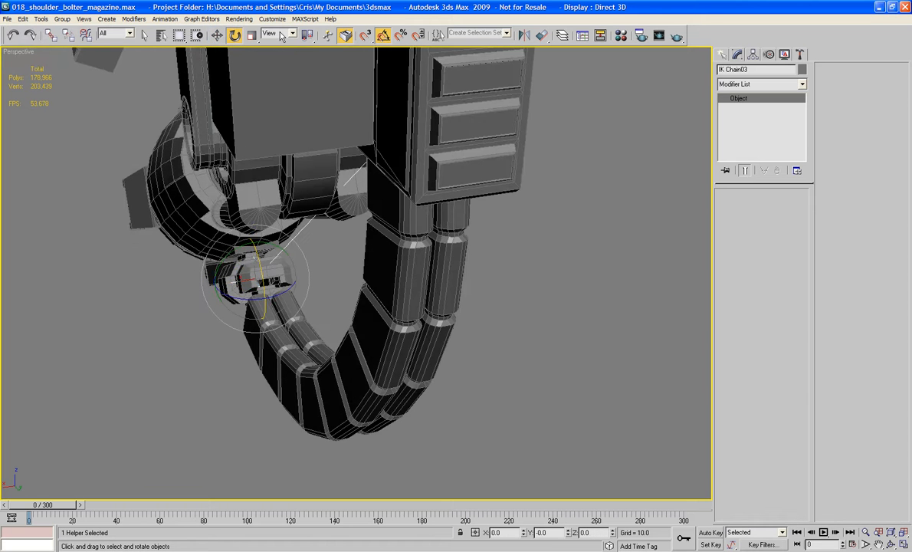
{"action": "left_click", "coordinate": [281, 34]}
{"action": "left_click", "coordinate": [264, 73]}
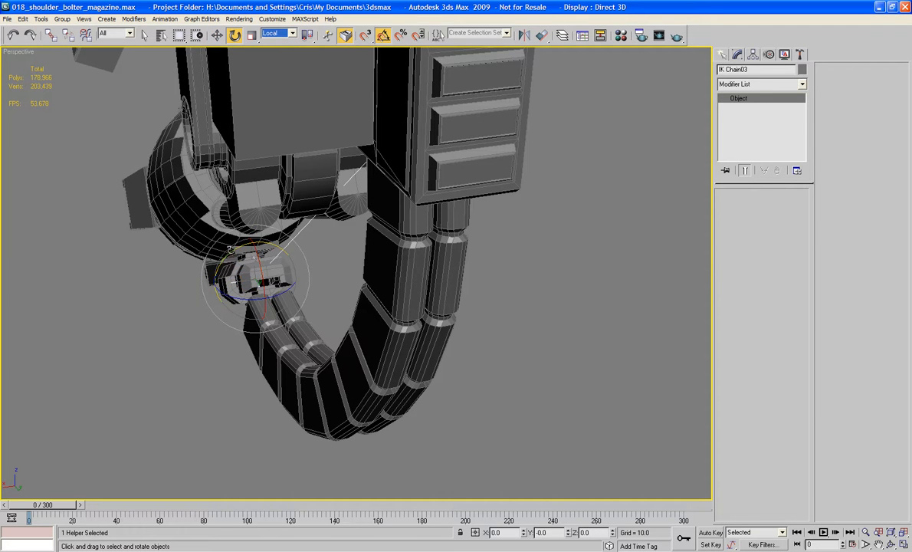
{"action": "left_click_drag", "start_coordinate": [230, 250], "coordinate": [224, 218]}
{"action": "key", "text": "ctrl+z"}
{"action": "middle_click_drag", "start_coordinate": [223, 219], "coordinate": [365, 311], "text": "alt"}
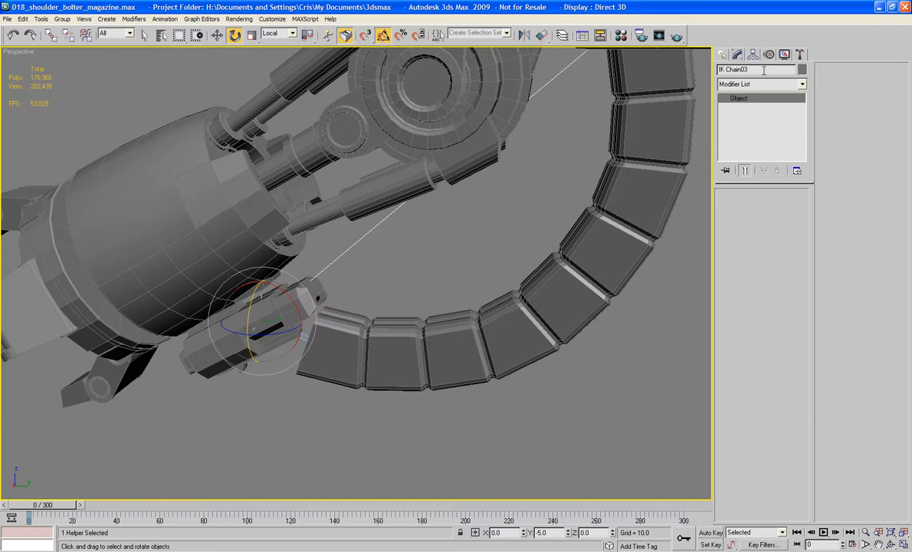
Select the IK Chain03 helper and rename it PF_Ammo_Belt_Control.
{"action": "left_click", "coordinate": [399, 300]}
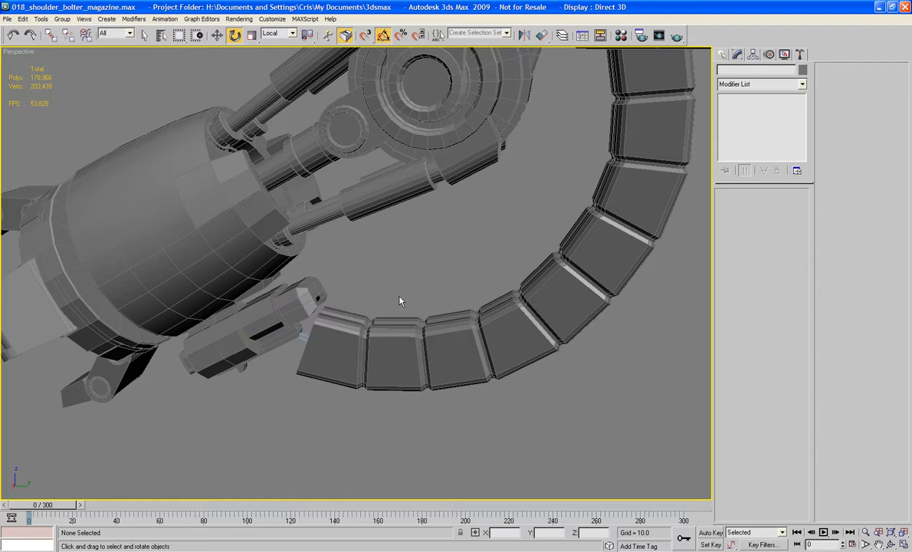
{"action": "key", "text": "h"}
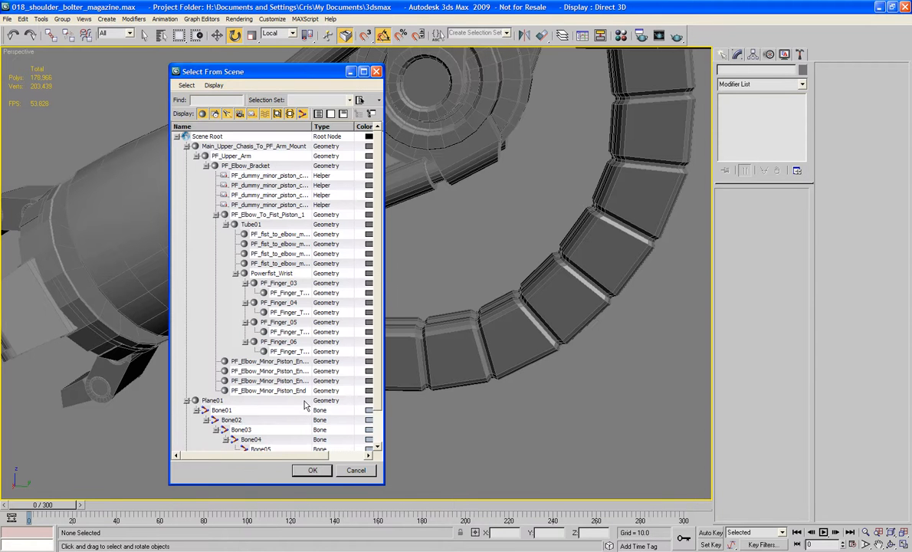
{"action": "scroll", "coordinate": [270, 399], "scroll_direction": "down", "scroll_amount": 1}
{"action": "double_click", "coordinate": [216, 440]}
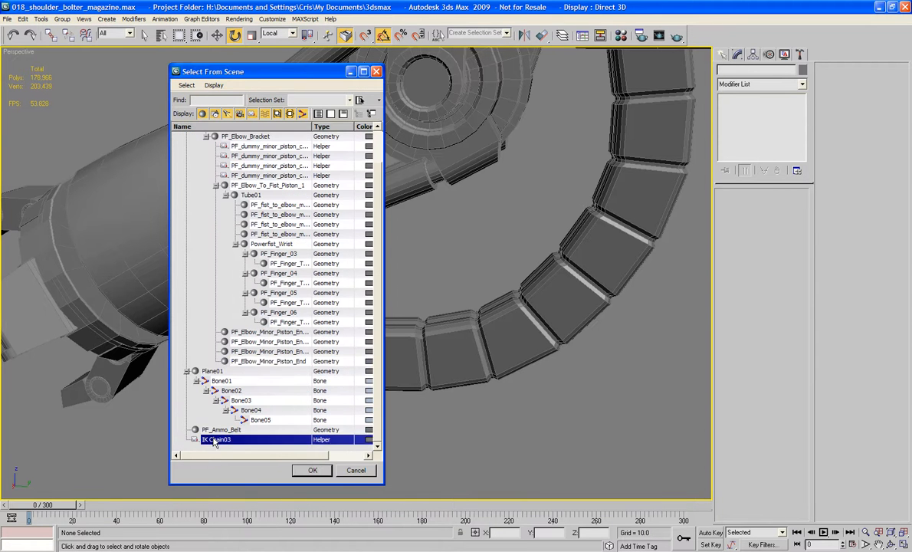
{"action": "double_click", "coordinate": [750, 69]}
{"action": "left_click_drag", "start_coordinate": [759, 69], "coordinate": [654, 72]}
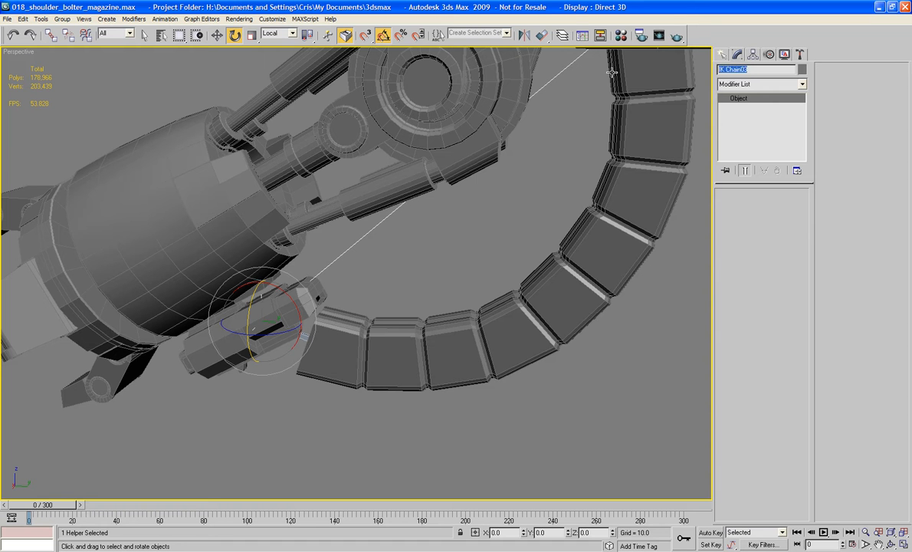
{"action": "type", "text": "PF_Ammo_Belt_Contro"}
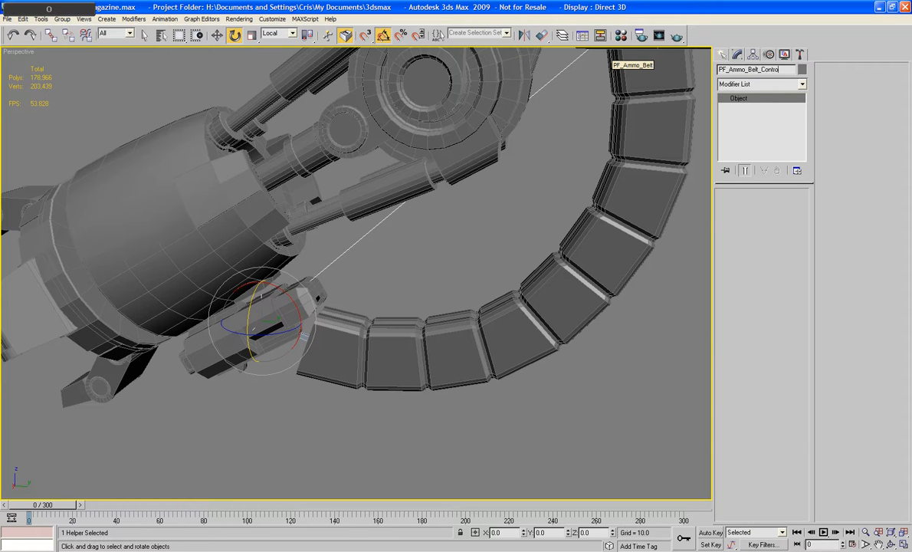
{"action": "type", "text": "l"}
{"action": "key", "text": "Return"}
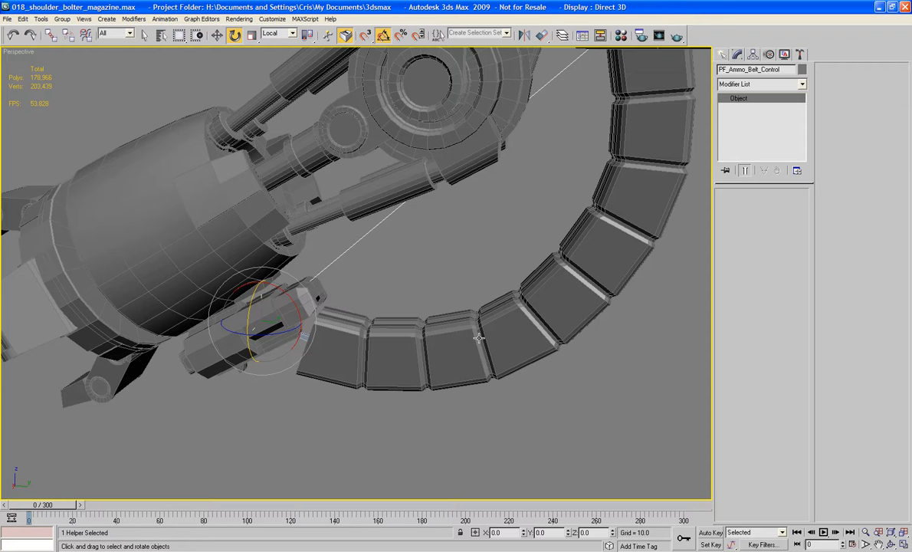
Rotate PF_Elbow_Bracket about its local Z axis by -35 degrees, followed by a 5-degree correction, to level the forearm.
{"action": "left_click", "coordinate": [445, 306]}
{"action": "middle_click_drag", "start_coordinate": [306, 310], "coordinate": [354, 303], "text": "alt"}
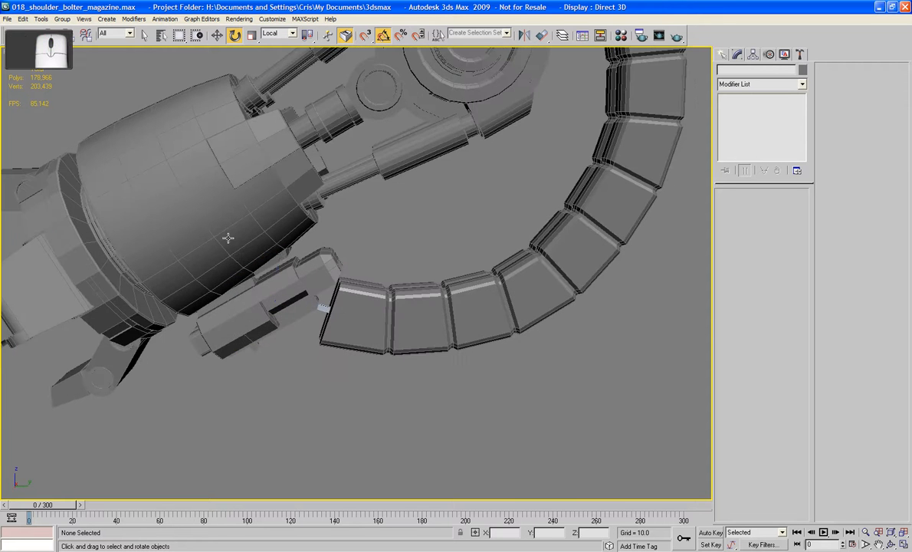
{"action": "left_click", "coordinate": [228, 238]}
{"action": "middle_click_drag", "start_coordinate": [330, 224], "coordinate": [284, 235]}
{"action": "scroll", "coordinate": [301, 234], "scroll_direction": "down", "scroll_amount": 5}
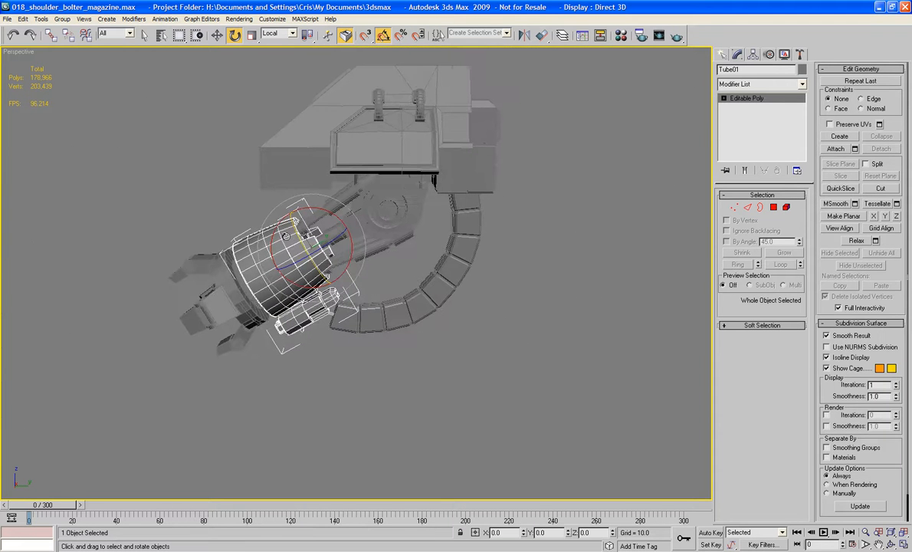
{"action": "left_click", "coordinate": [373, 222]}
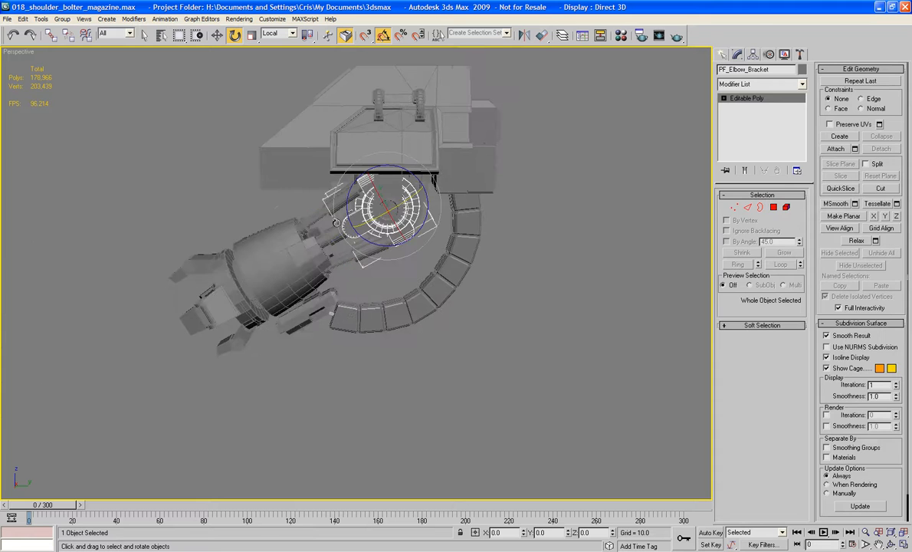
{"action": "left_click_drag", "start_coordinate": [332, 203], "coordinate": [320, 180]}
{"action": "middle_click_drag", "start_coordinate": [315, 211], "coordinate": [320, 259], "text": "alt"}
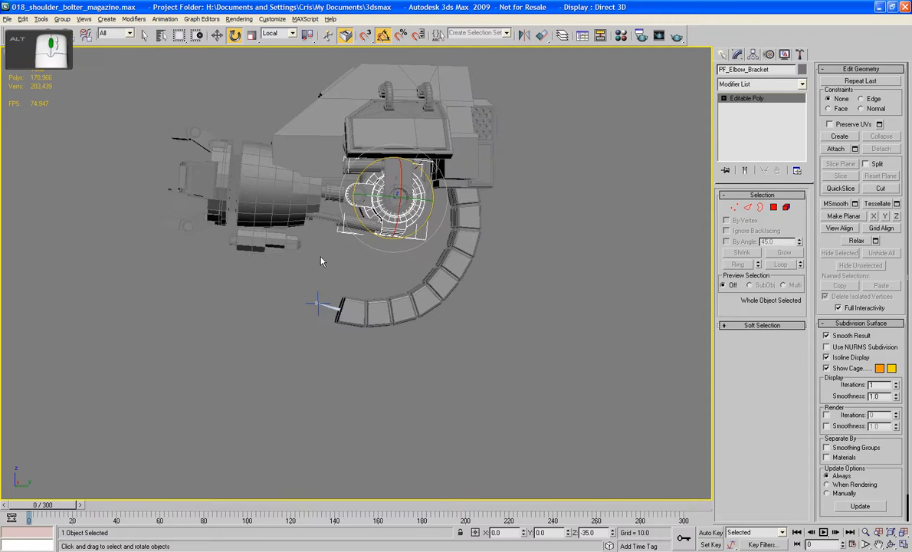
{"action": "left_click_drag", "start_coordinate": [355, 181], "coordinate": [362, 174]}
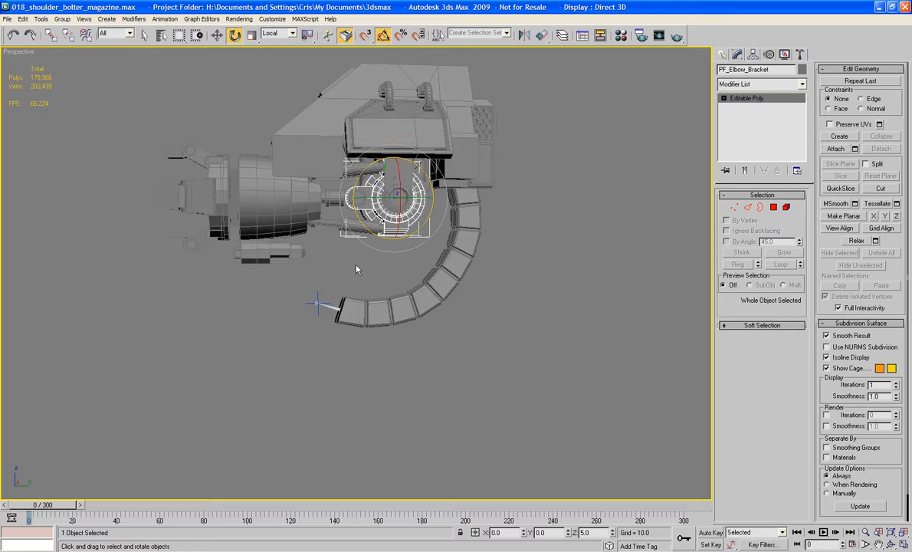
Move the ammo belt's IK control up under the forearm weapon, to about X 494.7, Y -95.2, Z 311.2.
{"action": "middle_click_drag", "start_coordinate": [355, 266], "coordinate": [406, 282], "text": "alt"}
{"action": "scroll", "coordinate": [342, 267], "scroll_direction": "up", "scroll_amount": 3}
{"action": "left_click", "coordinate": [325, 328]}
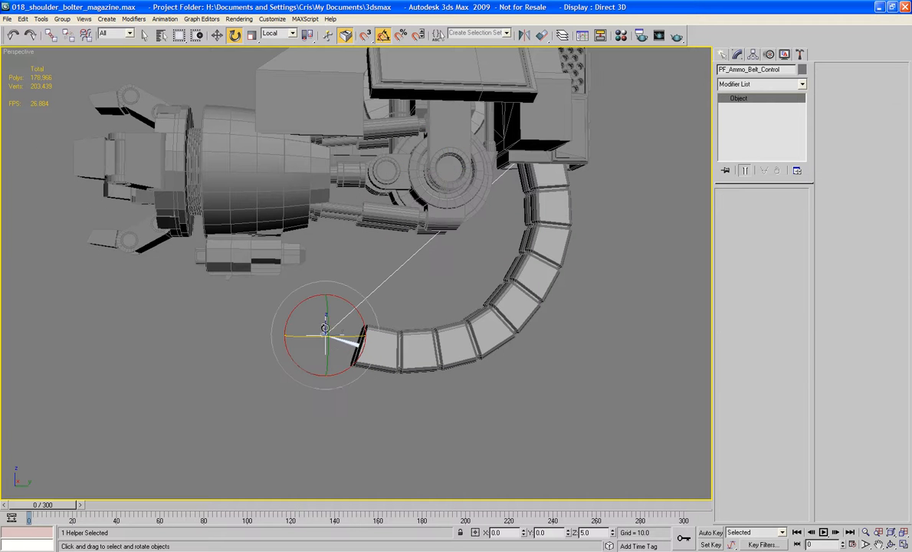
{"action": "key", "text": "w"}
{"action": "left_click_drag", "start_coordinate": [331, 328], "coordinate": [280, 254]}
{"action": "middle_click_drag", "start_coordinate": [280, 254], "coordinate": [513, 320], "text": "alt"}
In the Left view, select all polygons of the weapon beneath the forearm on Tube01, growing the selection once.
{"action": "scroll", "coordinate": [346, 341], "scroll_direction": "up", "scroll_amount": 5}
{"action": "left_click", "coordinate": [380, 157]}
{"action": "scroll", "coordinate": [380, 156], "scroll_direction": "down", "scroll_amount": 4}
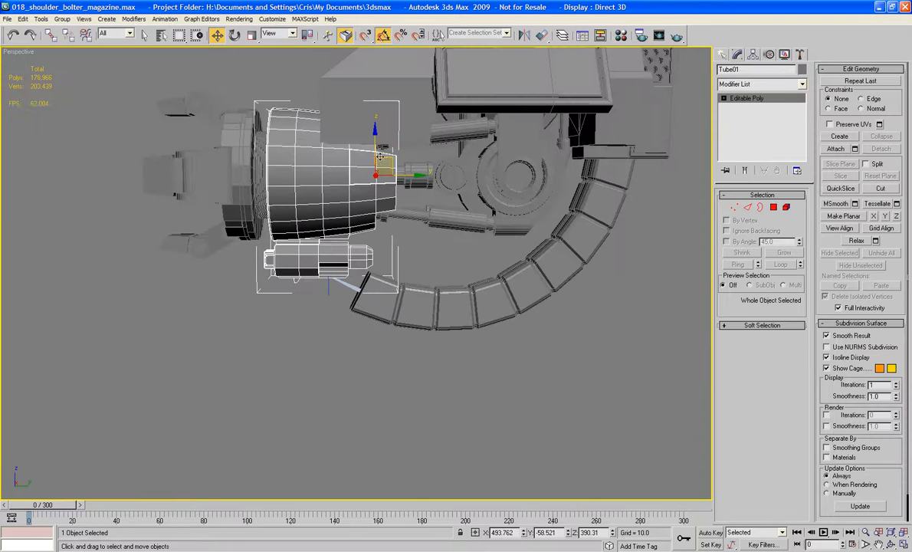
{"action": "key", "text": "l"}
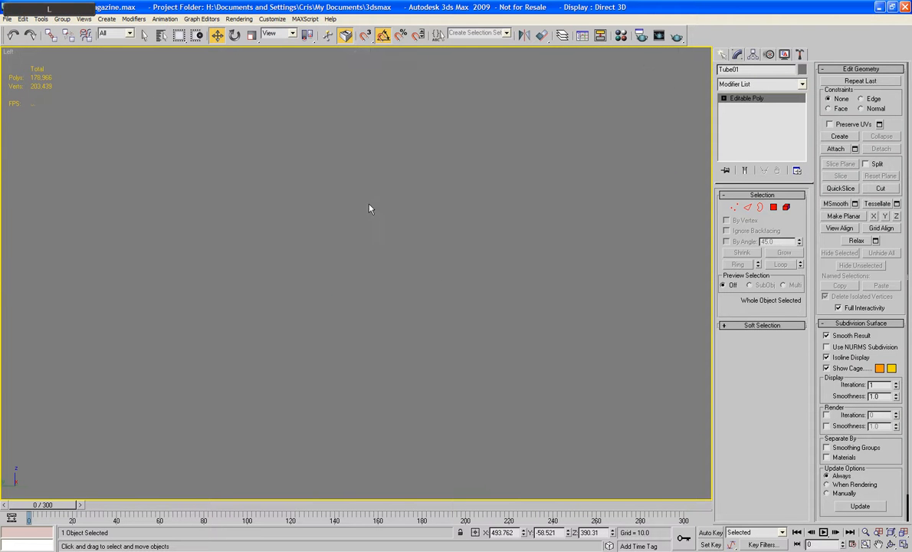
{"action": "key", "text": "z"}
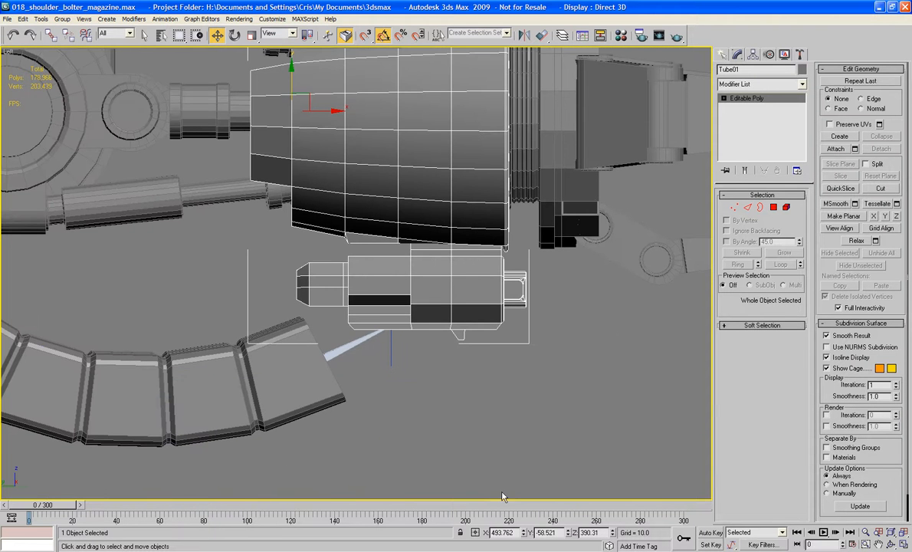
{"action": "left_click", "coordinate": [774, 207]}
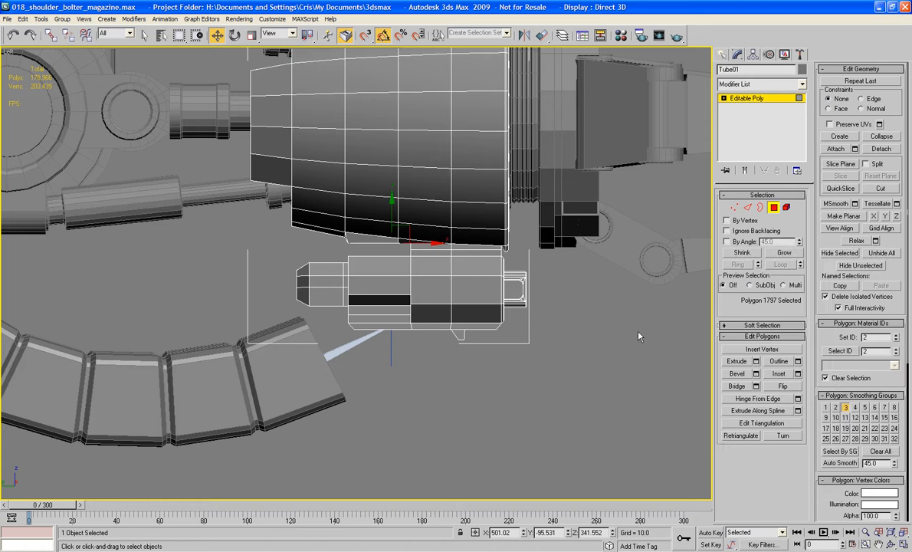
{"action": "left_click_drag", "start_coordinate": [337, 274], "coordinate": [288, 259]}
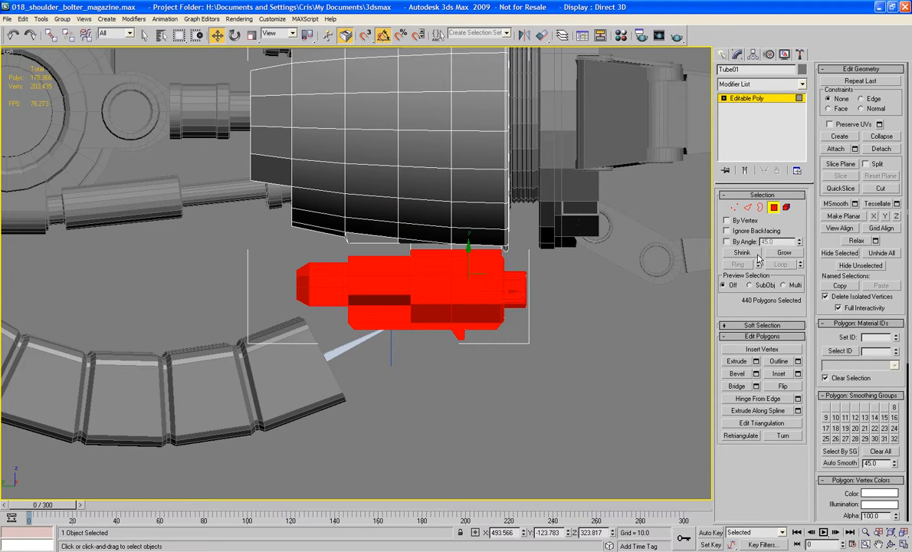
{"action": "left_click", "coordinate": [782, 254]}
Scale up the selected weapon polygons, reposition them to about Y -115.3, Z 314.9, and return to object level in Perspective view.
{"action": "key", "text": "r"}
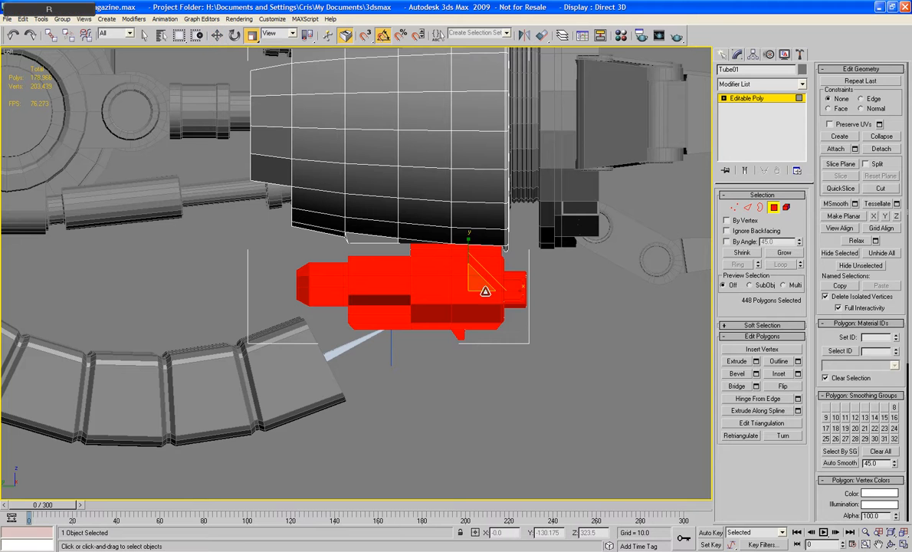
{"action": "left_click_drag", "start_coordinate": [485, 289], "coordinate": [454, 300]}
{"action": "key", "text": "w"}
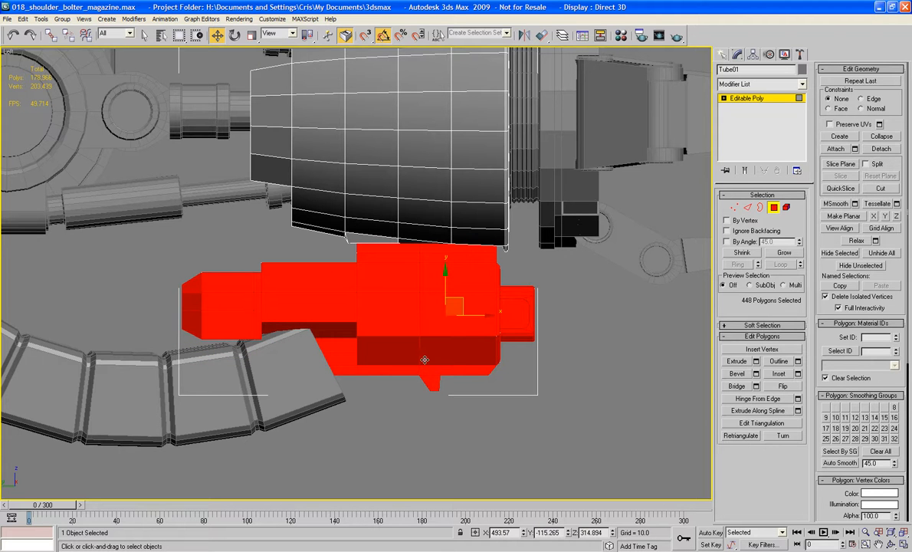
{"action": "left_click", "coordinate": [774, 208]}
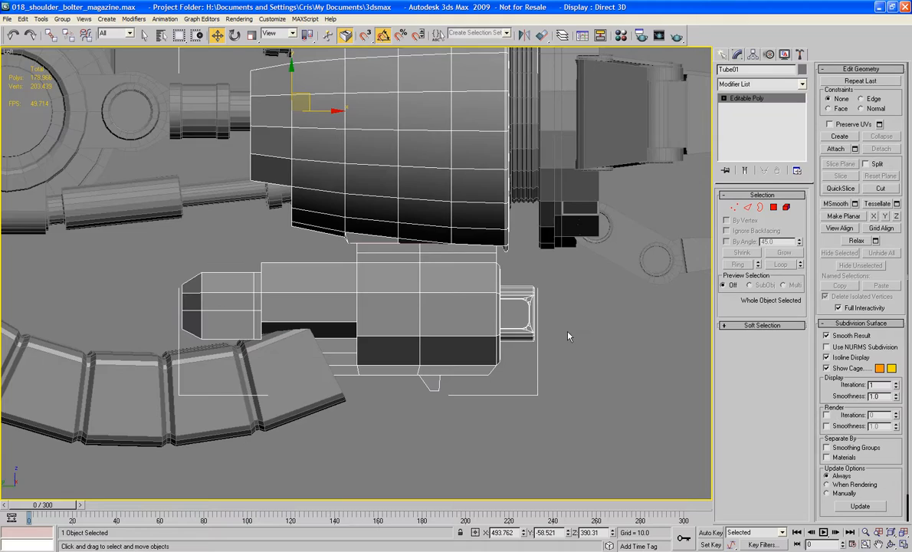
{"action": "key", "text": "p"}
{"action": "key", "text": "z"}
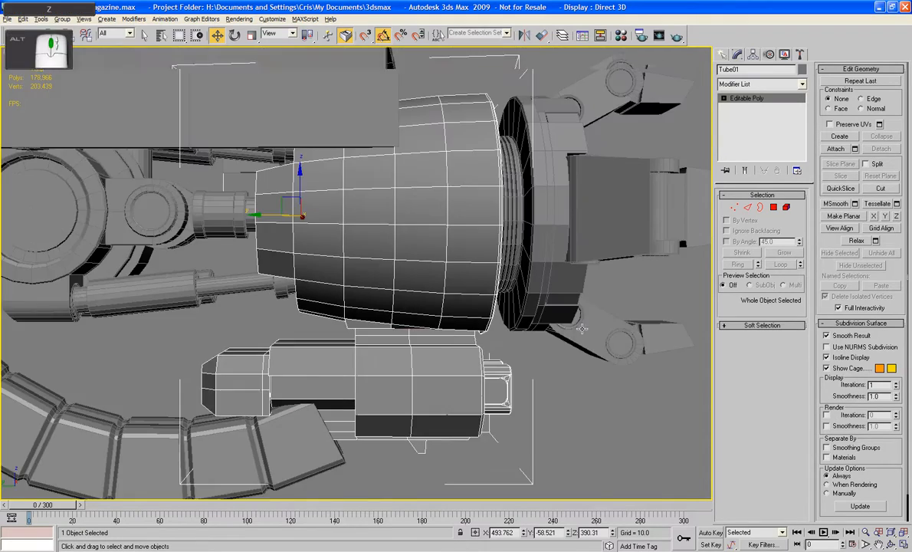
{"action": "middle_click_drag", "start_coordinate": [568, 332], "coordinate": [374, 247], "text": "alt"}
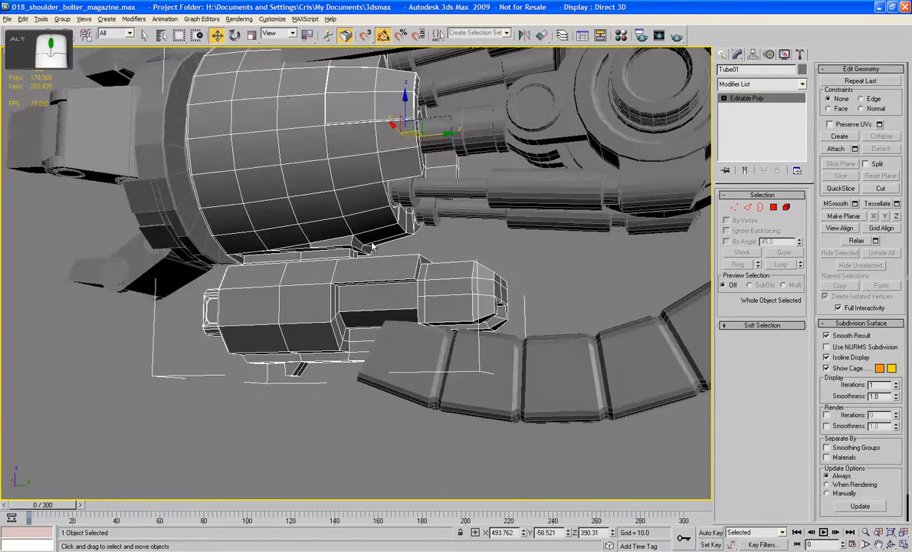
Reposition the ammo belt's IK control at the enlarged weapon's rear end, to about Y -42.6, Z 309.6.
{"action": "left_click", "coordinate": [280, 423]}
{"action": "key", "text": "F3"}
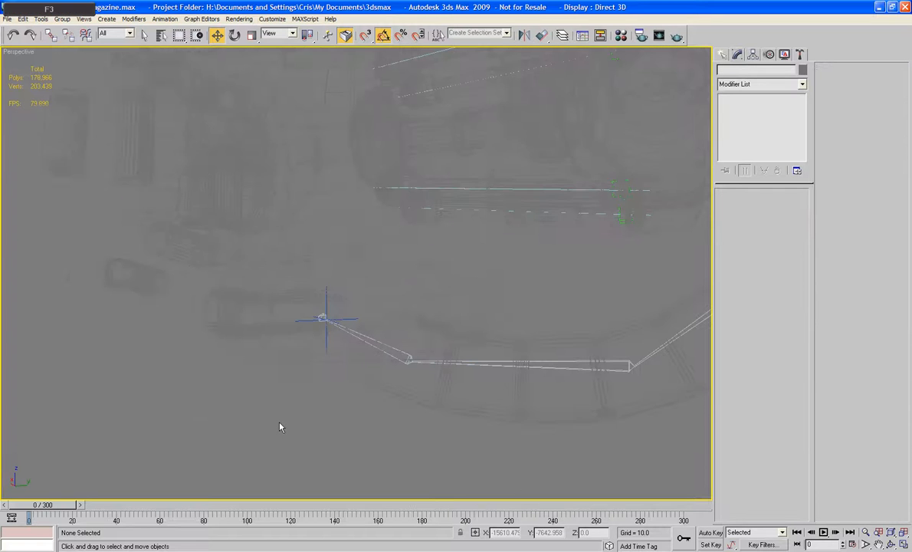
{"action": "left_click", "coordinate": [322, 318]}
{"action": "key", "text": "F3"}
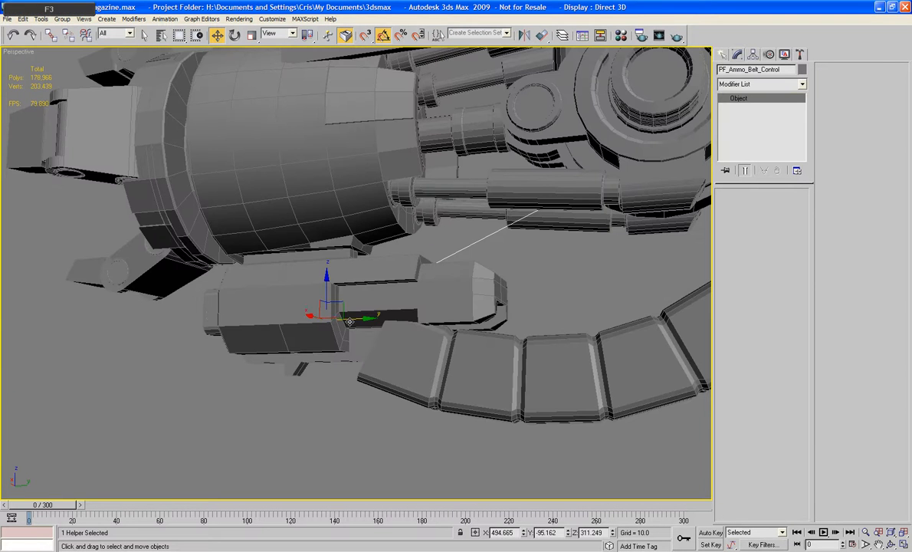
{"action": "left_click_drag", "start_coordinate": [368, 323], "coordinate": [462, 318]}
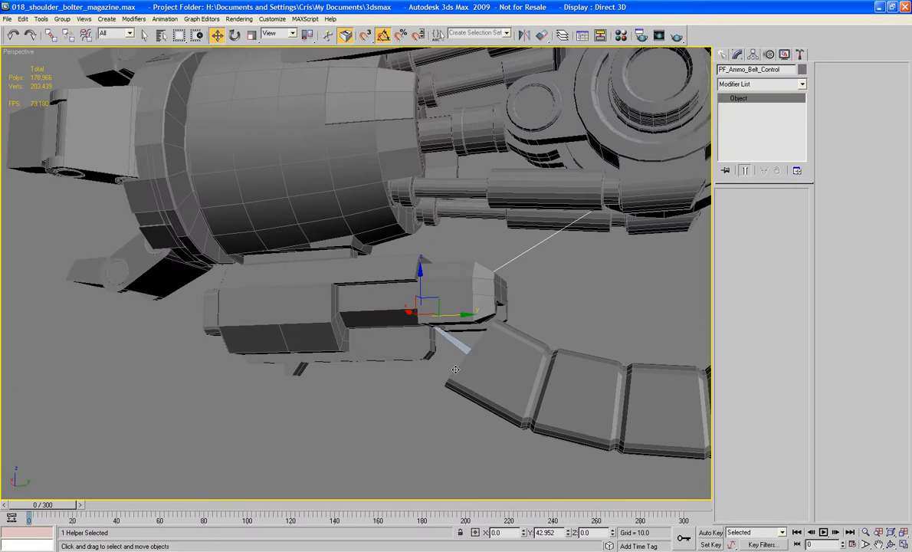
{"action": "middle_click_drag", "start_coordinate": [471, 375], "coordinate": [413, 322], "text": "alt"}
{"action": "scroll", "coordinate": [391, 328], "scroll_direction": "up", "scroll_amount": 3}
{"action": "left_click_drag", "start_coordinate": [299, 273], "coordinate": [345, 276]}
{"action": "mouse_move", "coordinate": [346, 276]}
{"action": "middle_mouse_down", "text": "alt"}
{"action": "mouse_move", "coordinate": [325, 285]}
{"action": "mouse_move", "coordinate": [354, 275]}
{"action": "middle_mouse_up", "text": "alt"}
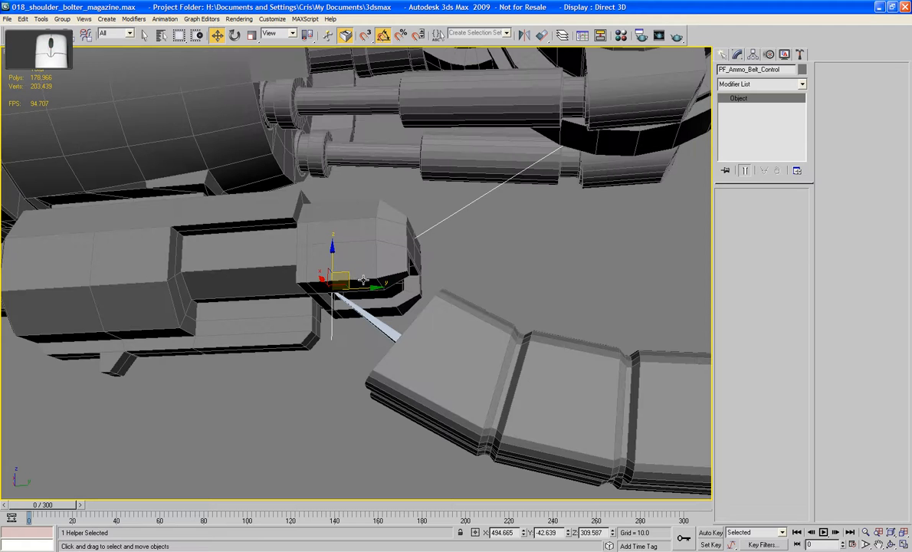
Select three polygons on the lower rear edge of the forearm weapon and move them slightly down.
{"action": "left_click", "coordinate": [525, 252]}
{"action": "left_click", "coordinate": [342, 277]}
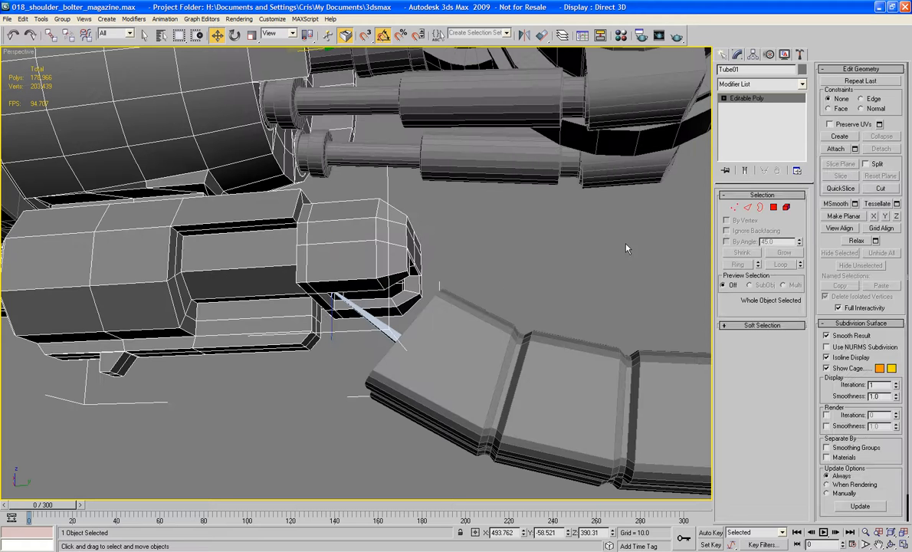
{"action": "left_click", "coordinate": [773, 206]}
{"action": "key", "text": "ctrl+a"}
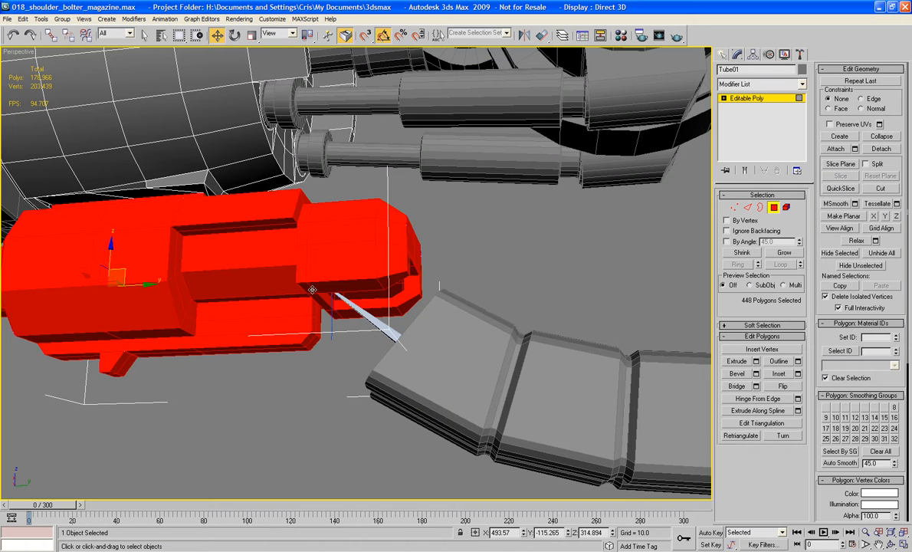
{"action": "left_click", "coordinate": [310, 288]}
{"action": "left_click", "coordinate": [322, 307], "text": "ctrl"}
{"action": "left_click", "coordinate": [333, 313], "text": "ctrl"}
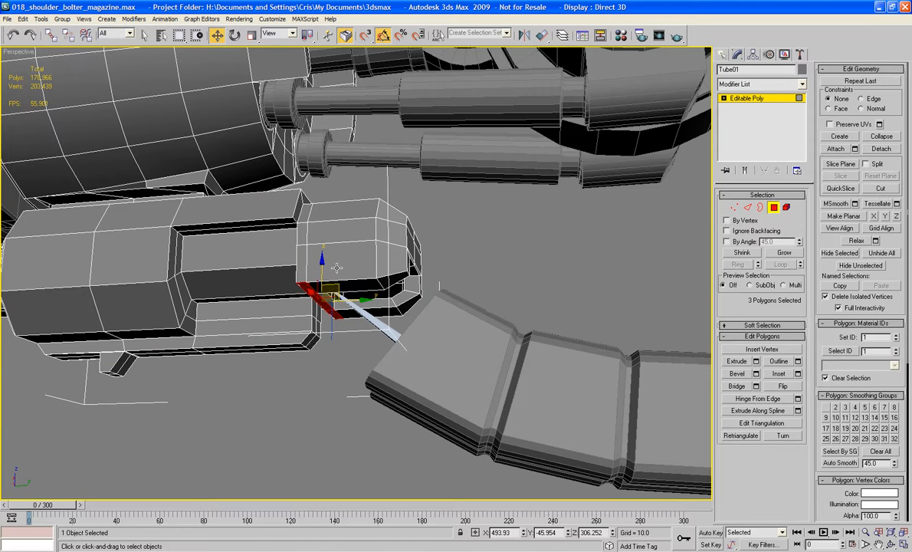
{"action": "mouse_move", "coordinate": [337, 268]}
{"action": "left_mouse_down"}
{"action": "mouse_move", "coordinate": [333, 289]}
{"action": "mouse_move", "coordinate": [330, 280]}
{"action": "left_mouse_up"}
Add the remaining polygons of the weapon's lower rear rim to the selection and try a Group extrusion of 10.0.
{"action": "left_click", "coordinate": [393, 282], "text": "ctrl"}
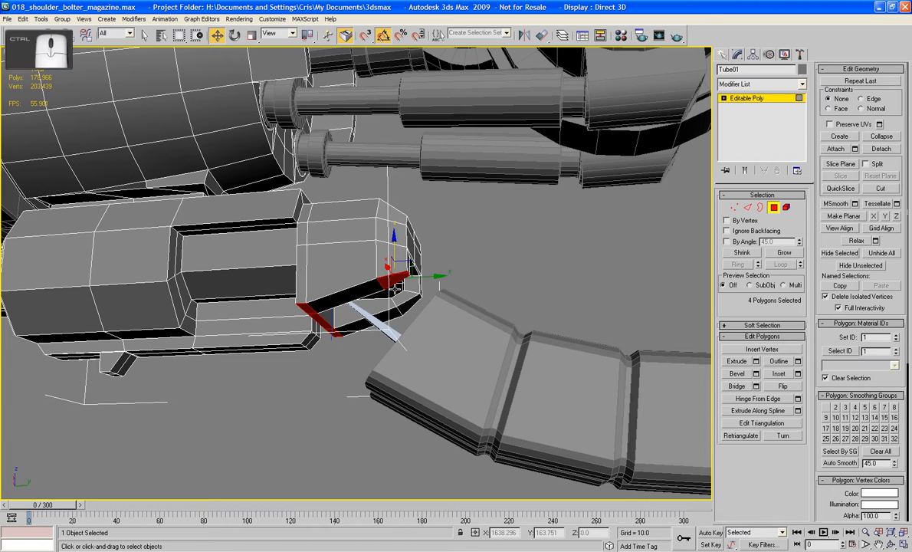
{"action": "left_click", "coordinate": [404, 307], "text": "ctrl"}
{"action": "left_click", "coordinate": [351, 296], "text": "ctrl"}
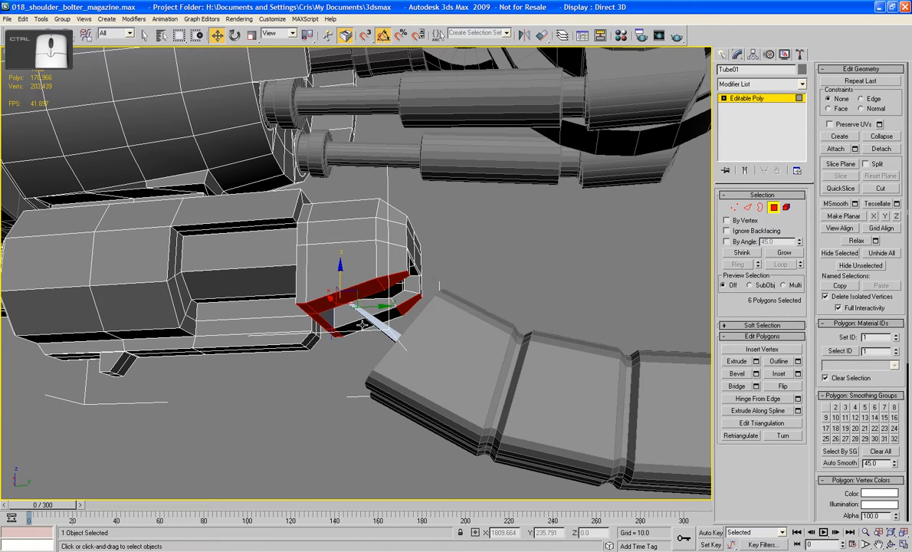
{"action": "left_click", "coordinate": [362, 324], "text": "ctrl"}
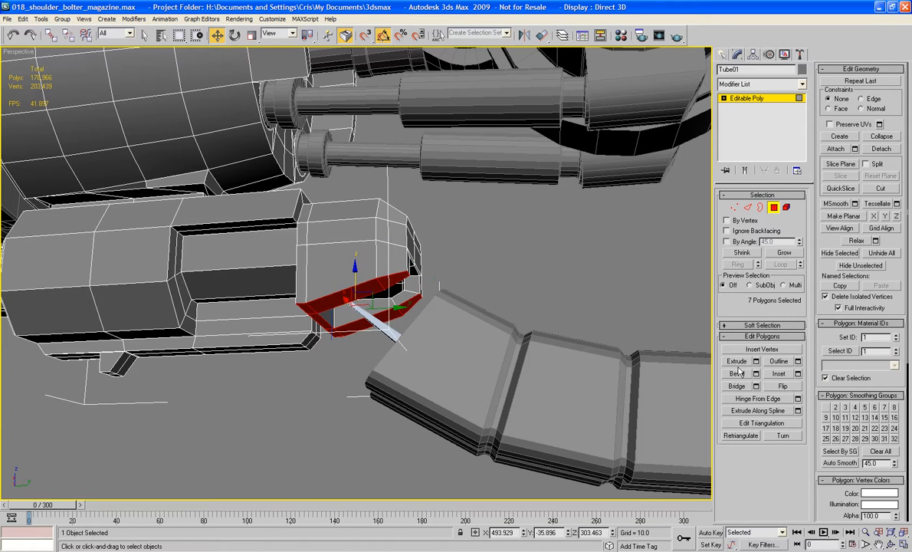
{"action": "left_click", "coordinate": [756, 362]}
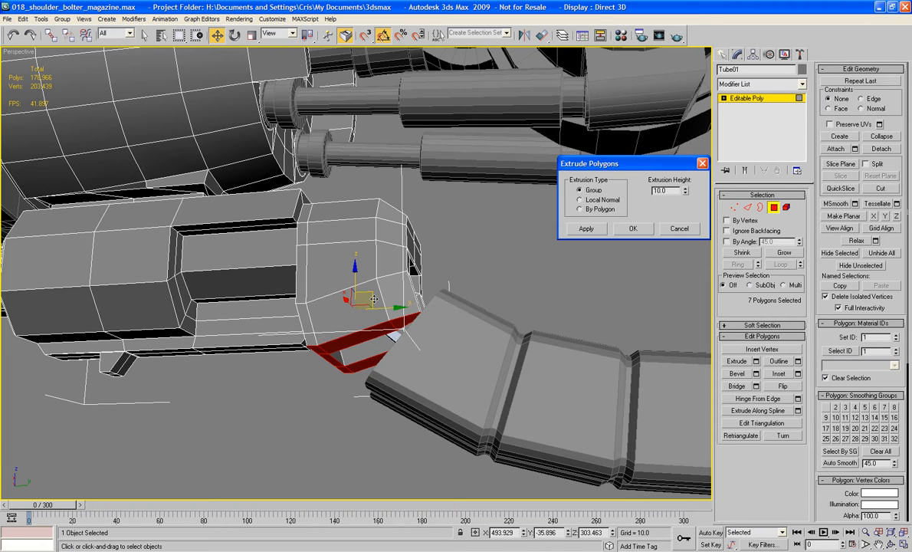
{"action": "left_click_drag", "start_coordinate": [374, 299], "coordinate": [411, 338]}
{"action": "middle_click_drag", "start_coordinate": [479, 341], "coordinate": [508, 296], "text": "alt"}
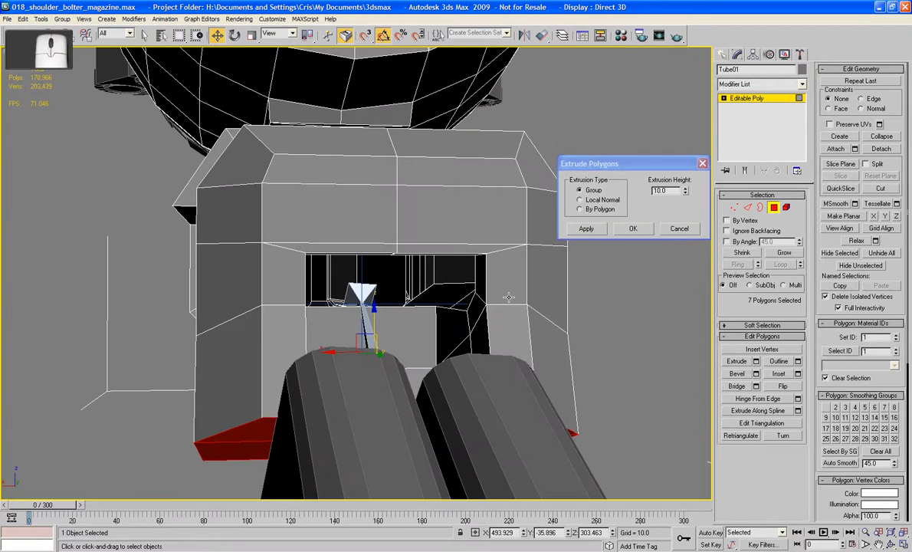
Discard the stray polygon selection and apply the 10.0 Group extrusion to the lower rear rim polygons.
{"action": "left_click", "coordinate": [515, 248]}
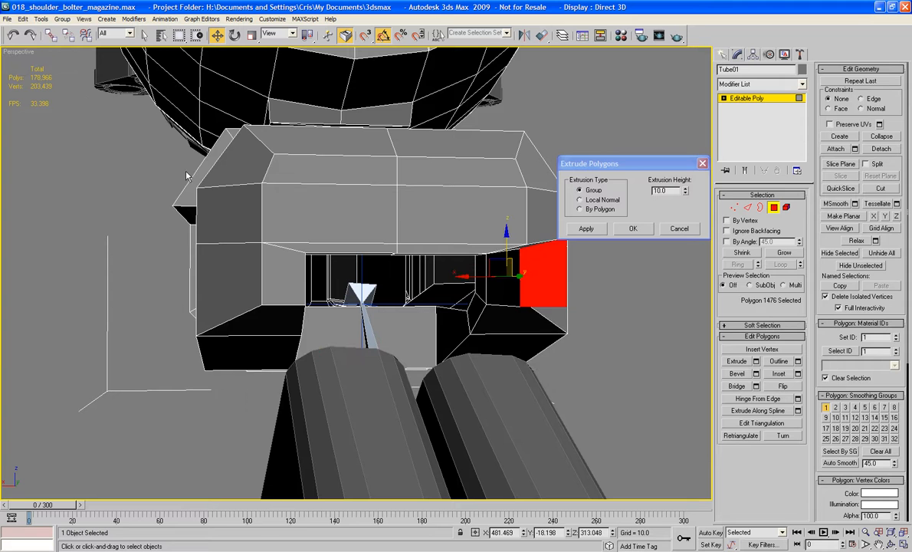
{"action": "key", "text": "ctrl+z"}
{"action": "left_click", "coordinate": [628, 228]}
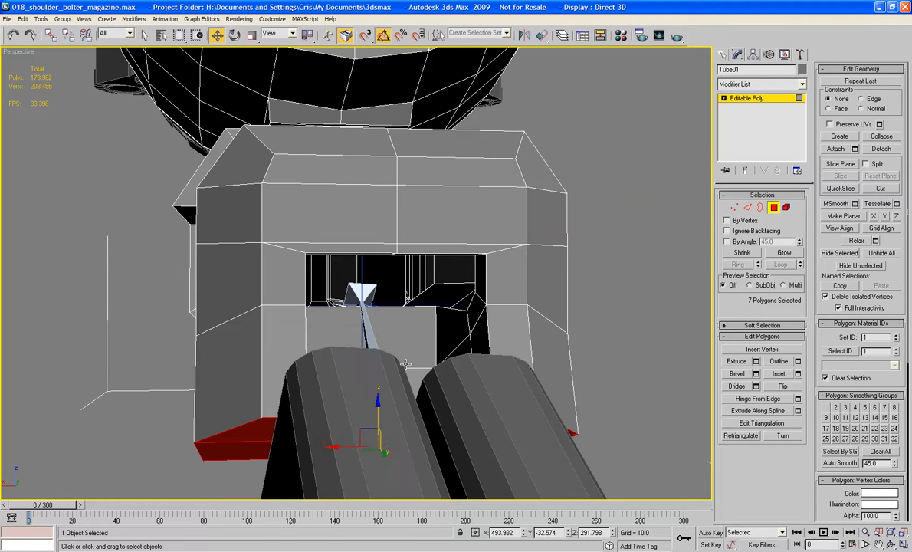
Select the polygons framing the weapon's rear opening together with its inner wall polygons, and delete them.
{"action": "left_click", "coordinate": [283, 363]}
{"action": "left_click", "coordinate": [258, 265], "text": "ctrl"}
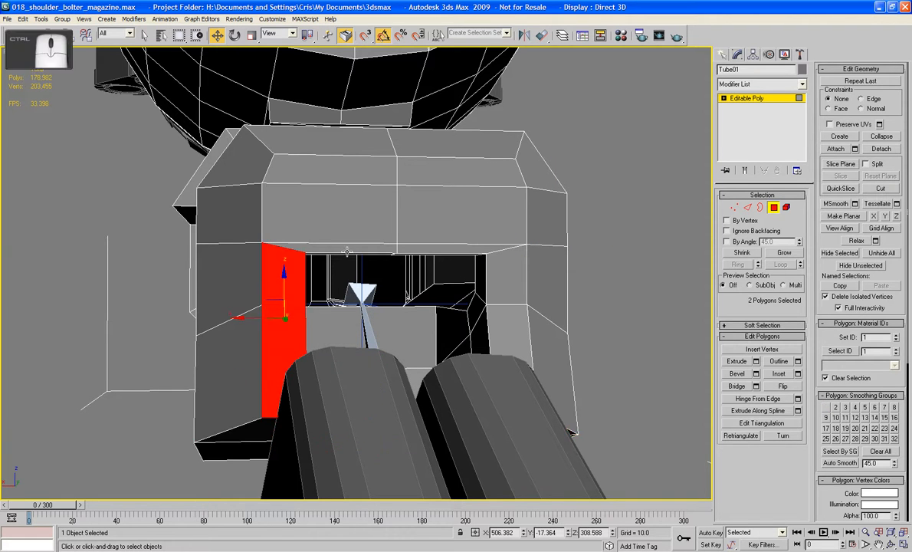
{"action": "left_click", "coordinate": [322, 247], "text": "ctrl"}
{"action": "left_click", "coordinate": [481, 255], "text": "ctrl"}
{"action": "left_click", "coordinate": [483, 258], "text": "ctrl"}
{"action": "left_click", "coordinate": [480, 332], "text": "ctrl"}
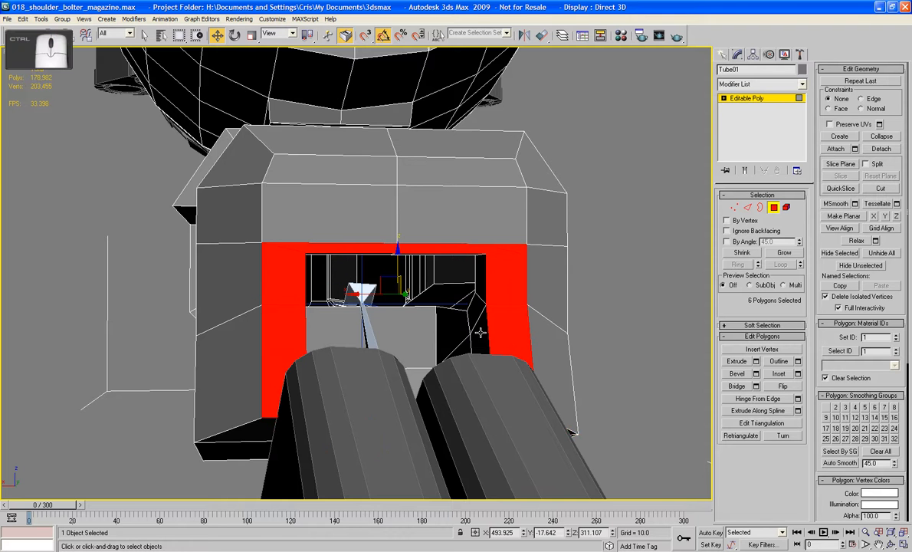
{"action": "middle_click_drag", "start_coordinate": [483, 341], "coordinate": [501, 341], "text": "alt"}
{"action": "left_click", "coordinate": [502, 321], "text": "ctrl"}
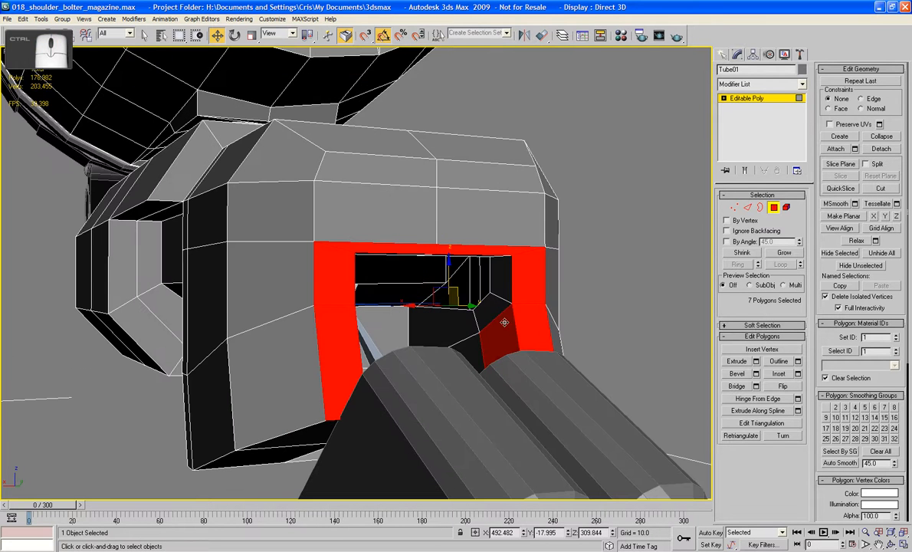
{"action": "left_click", "coordinate": [500, 304], "text": "ctrl"}
{"action": "left_click", "coordinate": [501, 283], "text": "ctrl"}
{"action": "middle_click_drag", "start_coordinate": [505, 274], "coordinate": [491, 305], "text": "alt"}
{"action": "left_click", "coordinate": [429, 224], "text": "ctrl"}
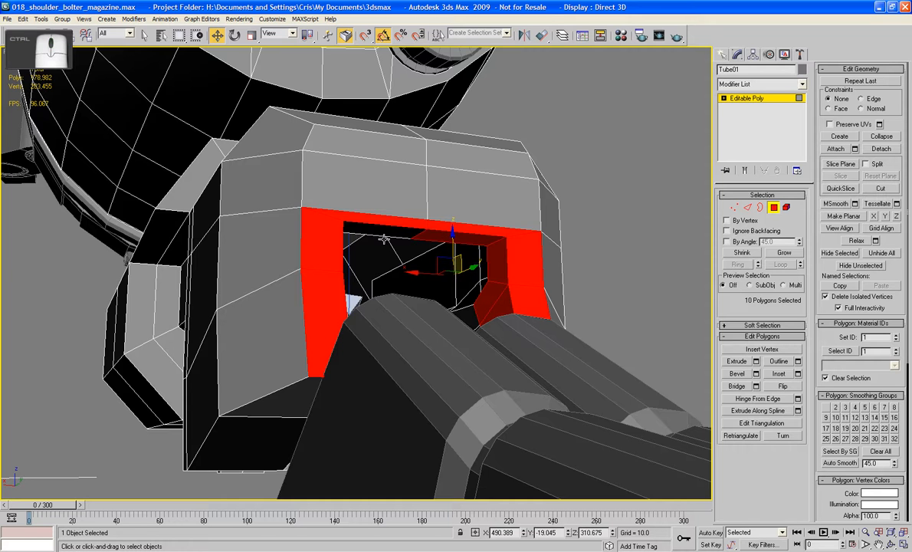
{"action": "left_click", "coordinate": [356, 222], "text": "ctrl"}
{"action": "middle_click_drag", "start_coordinate": [357, 222], "coordinate": [346, 250], "text": "alt"}
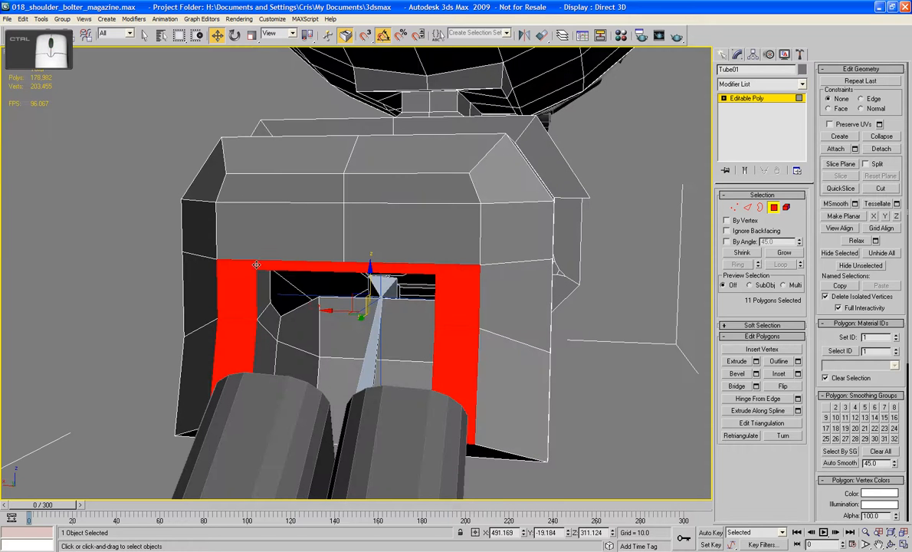
{"action": "left_click", "coordinate": [262, 292], "text": "ctrl"}
{"action": "left_click", "coordinate": [266, 326], "text": "ctrl"}
{"action": "left_click", "coordinate": [268, 349], "text": "ctrl"}
{"action": "left_click", "coordinate": [297, 368], "text": "ctrl"}
{"action": "left_click", "coordinate": [295, 344], "text": "ctrl"}
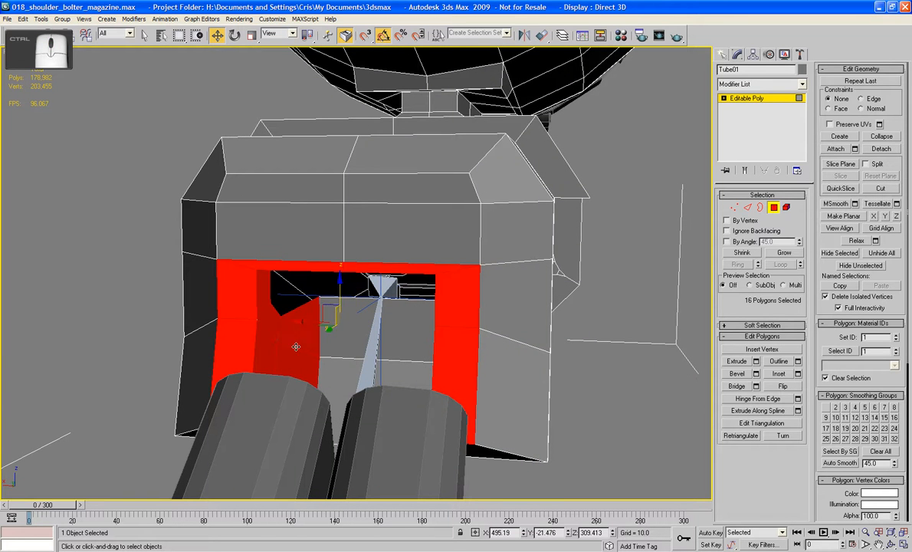
{"action": "left_click", "coordinate": [411, 343], "text": "ctrl"}
{"action": "left_click", "coordinate": [412, 343], "text": "ctrl"}
{"action": "left_click", "coordinate": [423, 381], "text": "ctrl"}
{"action": "left_click", "coordinate": [413, 342], "text": "ctrl"}
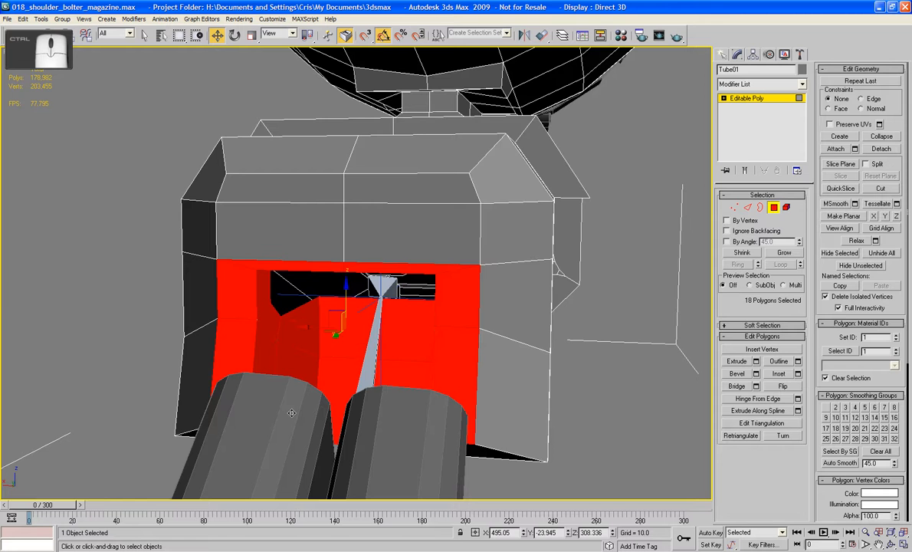
{"action": "middle_click_drag", "start_coordinate": [291, 414], "coordinate": [374, 382], "text": "alt"}
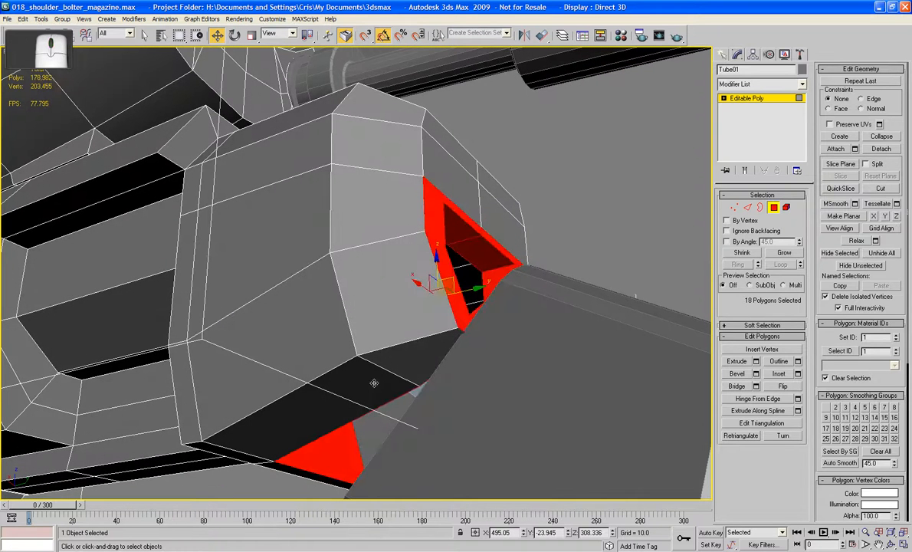
{"action": "key", "text": "Delete"}
Return to object level and isolate the weapon object for a close view of its rear end.
{"action": "left_click", "coordinate": [773, 207]}
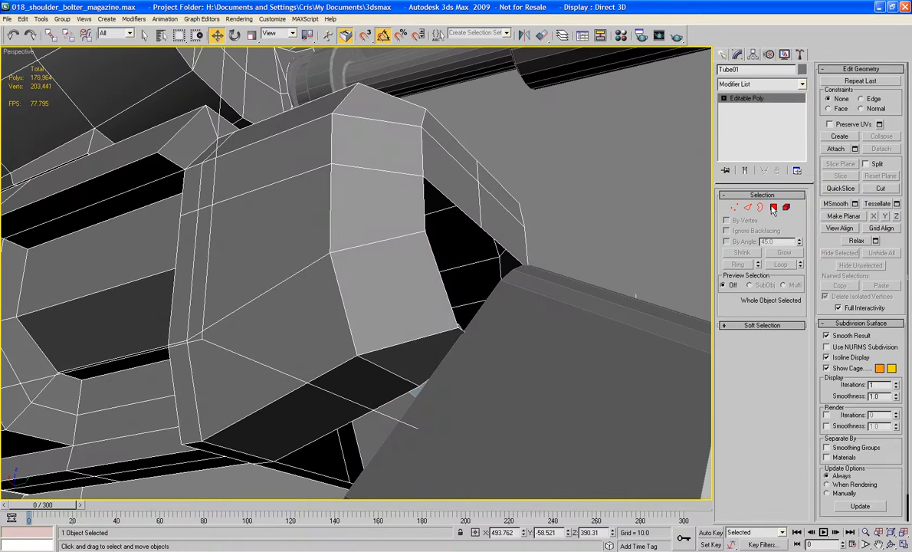
{"action": "right_click", "coordinate": [342, 245]}
{"action": "left_click", "coordinate": [369, 165]}
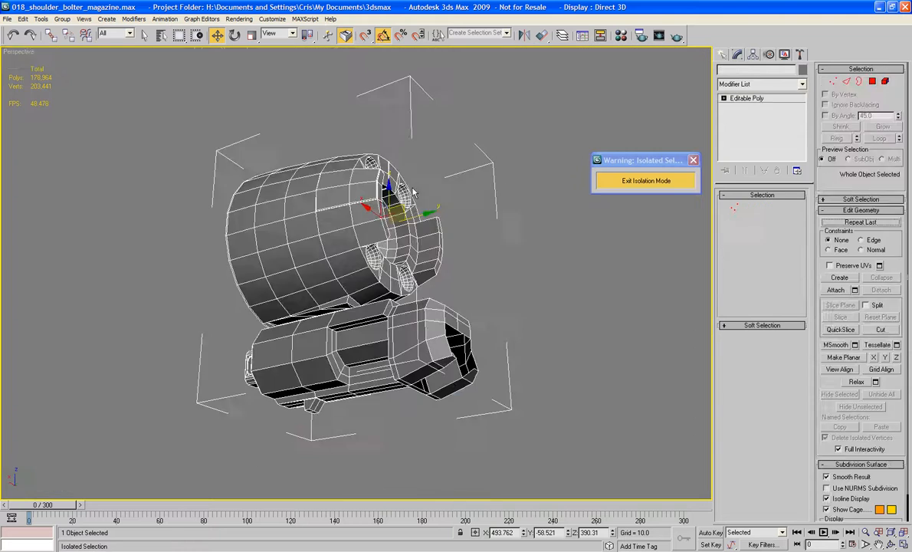
{"action": "middle_click_drag", "start_coordinate": [396, 186], "coordinate": [387, 200], "text": "alt"}
{"action": "scroll", "coordinate": [481, 317], "scroll_direction": "up", "scroll_amount": 3}
{"action": "middle_click_drag", "start_coordinate": [494, 316], "coordinate": [438, 286]}
{"action": "scroll", "coordinate": [440, 276], "scroll_direction": "up", "scroll_amount": 4}
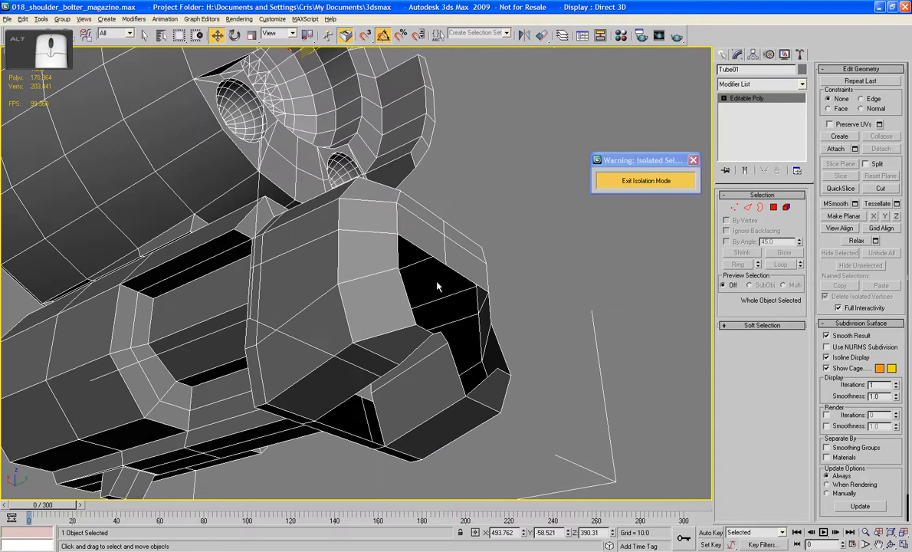
Delete the four polygons closing the lower edges on both sides of the weapon's rear end.
{"action": "left_click", "coordinate": [774, 207]}
{"action": "left_click", "coordinate": [396, 348]}
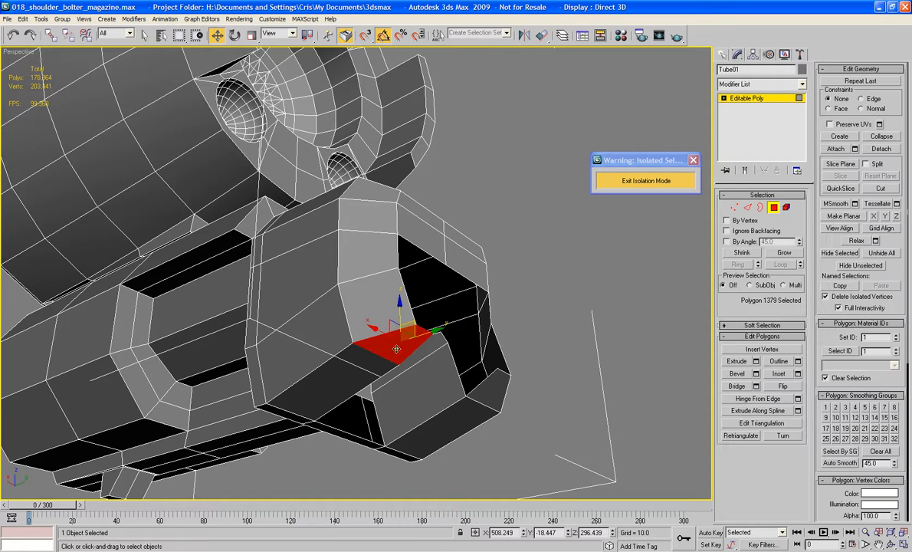
{"action": "left_click", "coordinate": [329, 372], "text": "ctrl"}
{"action": "left_click", "coordinate": [489, 397], "text": "ctrl"}
{"action": "left_click", "coordinate": [491, 387], "text": "ctrl"}
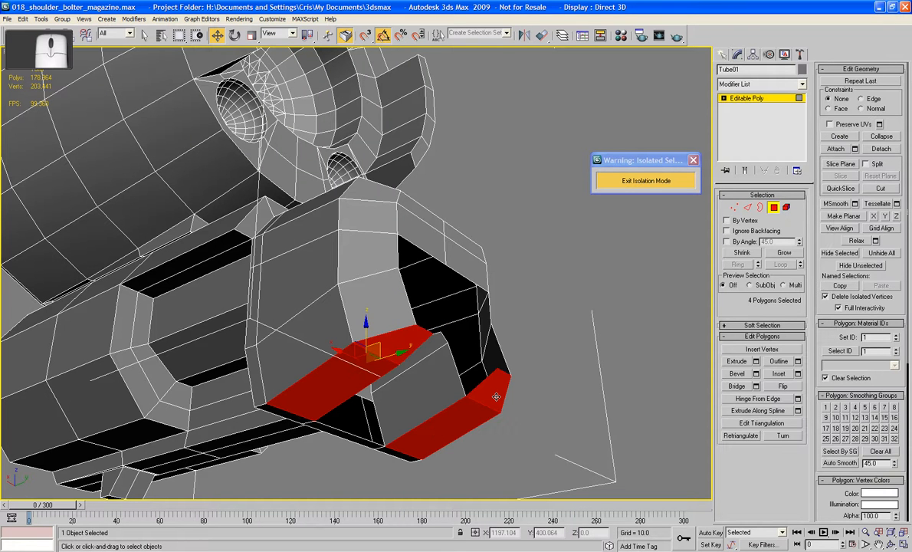
{"action": "key", "text": "Delete"}
In Left view, shift the rear end's vertex rows horizontally so its back profile follows a continuous slant.
{"action": "mouse_move", "coordinate": [396, 327]}
{"action": "middle_mouse_down", "text": "alt"}
{"action": "mouse_move", "coordinate": [460, 342]}
{"action": "mouse_move", "coordinate": [452, 363]}
{"action": "mouse_move", "coordinate": [403, 315]}
{"action": "middle_mouse_up", "text": "alt"}
{"action": "key", "text": "l"}
{"action": "key", "text": "z"}
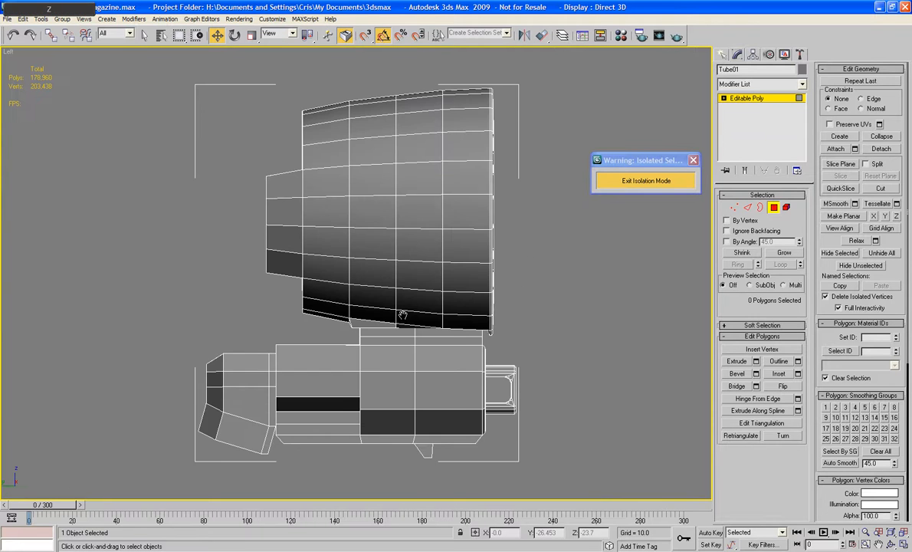
{"action": "middle_click_drag", "start_coordinate": [331, 303], "coordinate": [374, 226]}
{"action": "scroll", "coordinate": [362, 324], "scroll_direction": "up", "scroll_amount": 2}
{"action": "middle_click_drag", "start_coordinate": [363, 324], "coordinate": [463, 292]}
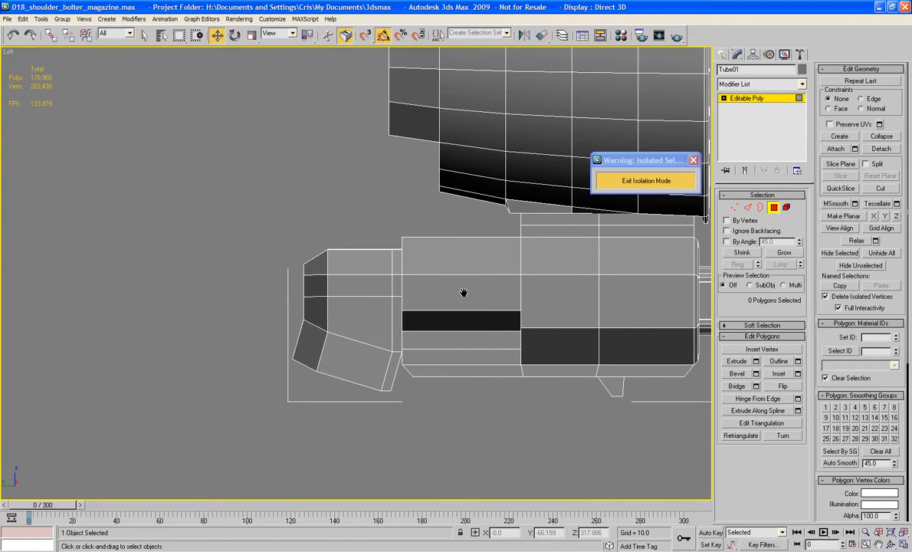
{"action": "left_click", "coordinate": [733, 209]}
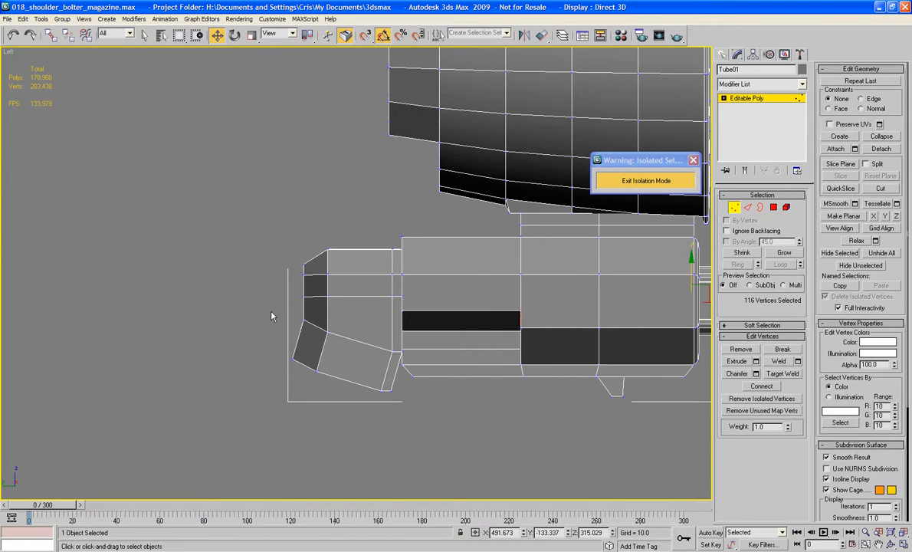
{"action": "left_click_drag", "start_coordinate": [334, 341], "coordinate": [347, 317]}
{"action": "left_click_drag", "start_coordinate": [336, 306], "coordinate": [337, 305]}
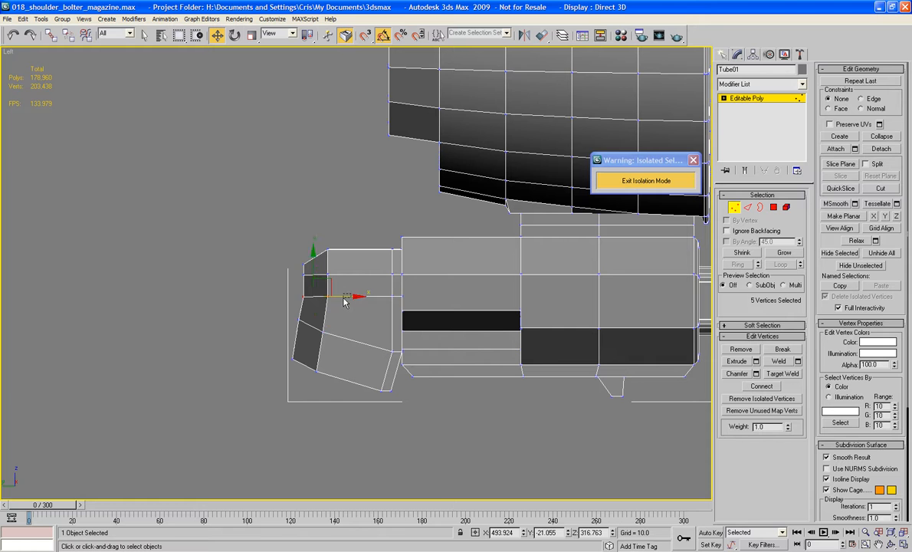
{"action": "left_click", "coordinate": [344, 298]}
{"action": "left_click_drag", "start_coordinate": [277, 304], "coordinate": [278, 304]}
{"action": "left_click_drag", "start_coordinate": [356, 296], "coordinate": [354, 273]}
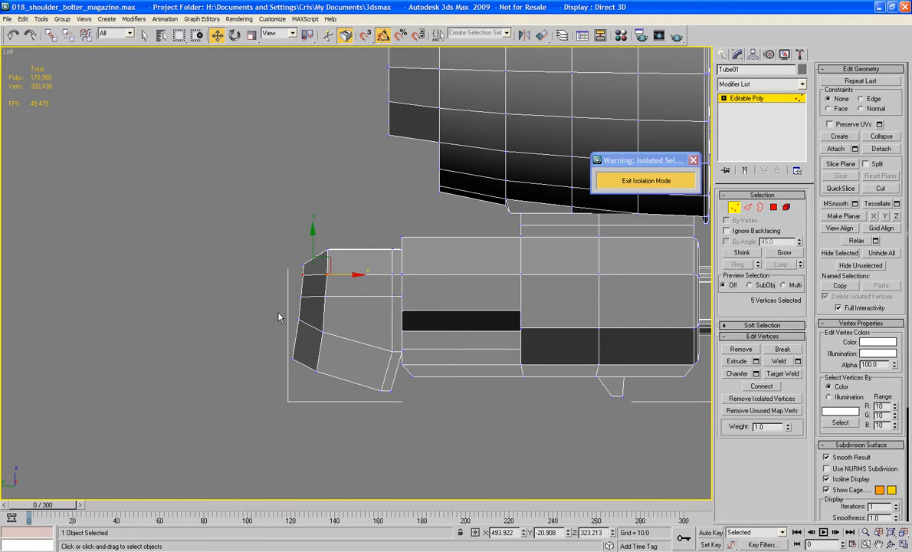
Move the two outer vertices at the rear bend down to about Z 307.1, return to Perspective view and save the scene.
{"action": "left_click_drag", "start_coordinate": [340, 350], "coordinate": [340, 349]}
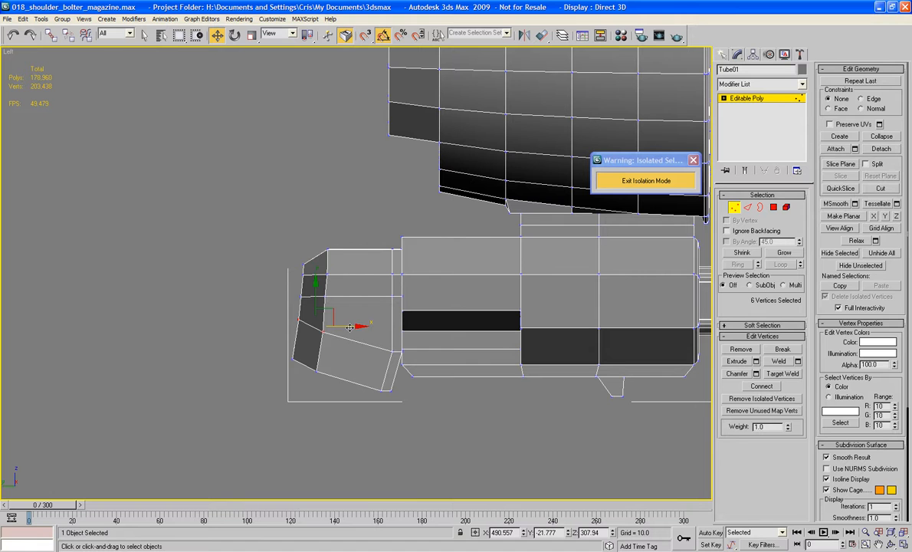
{"action": "left_click", "coordinate": [277, 311]}
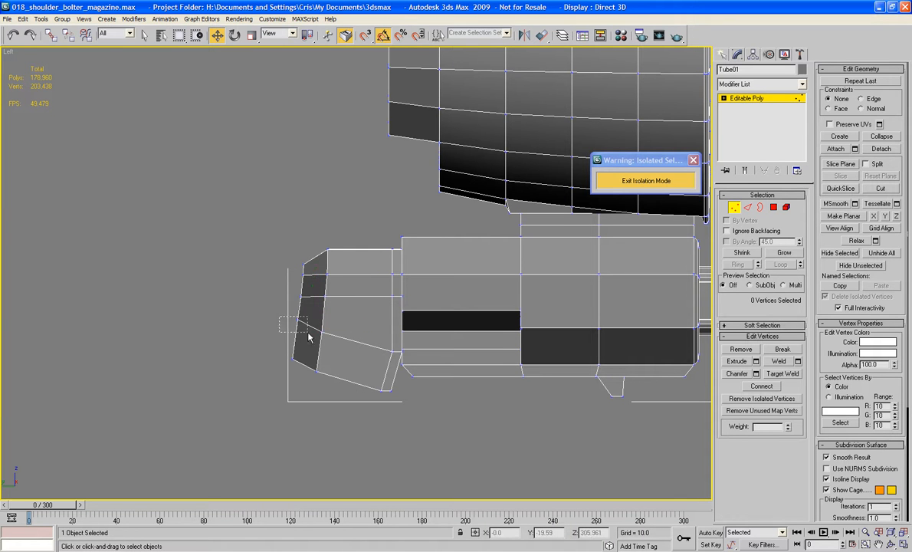
{"action": "mouse_move", "coordinate": [309, 338]}
{"action": "left_mouse_down"}
{"action": "mouse_move", "coordinate": [313, 307]}
{"action": "mouse_move", "coordinate": [310, 325]}
{"action": "left_mouse_up"}
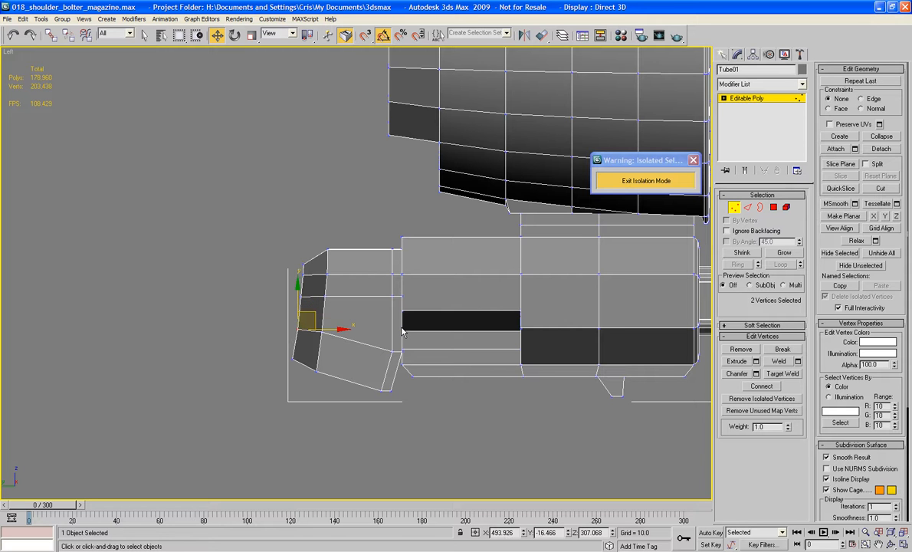
{"action": "scroll", "coordinate": [403, 330], "scroll_direction": "down", "scroll_amount": 5}
{"action": "middle_click_drag", "start_coordinate": [403, 325], "coordinate": [378, 351], "text": "alt"}
{"action": "key", "text": "z"}
{"action": "middle_click_drag", "start_coordinate": [211, 357], "coordinate": [341, 346], "text": "alt"}
{"action": "scroll", "coordinate": [253, 327], "scroll_direction": "down", "scroll_amount": 5}
{"action": "key", "text": "ctrl+s"}
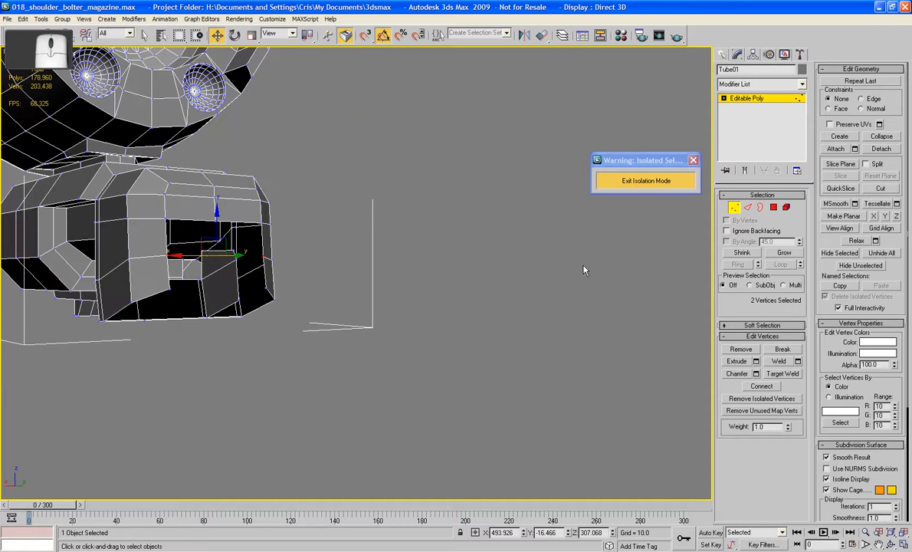
Delete the loose two-polygon element left inside the weapon's rear opening.
{"action": "left_click", "coordinate": [786, 207]}
{"action": "left_click", "coordinate": [217, 262]}
{"action": "left_click", "coordinate": [225, 348]}
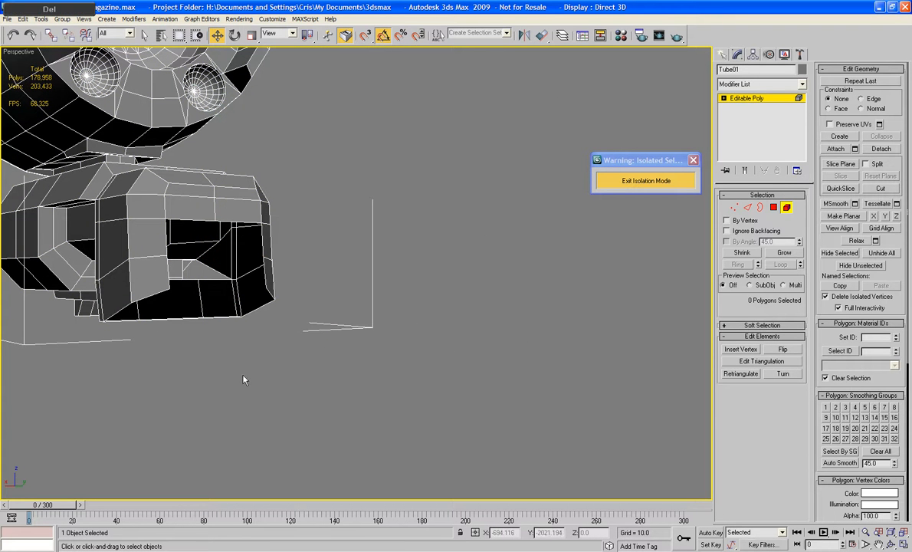
{"action": "middle_click_drag", "start_coordinate": [227, 349], "coordinate": [328, 314], "text": "alt"}
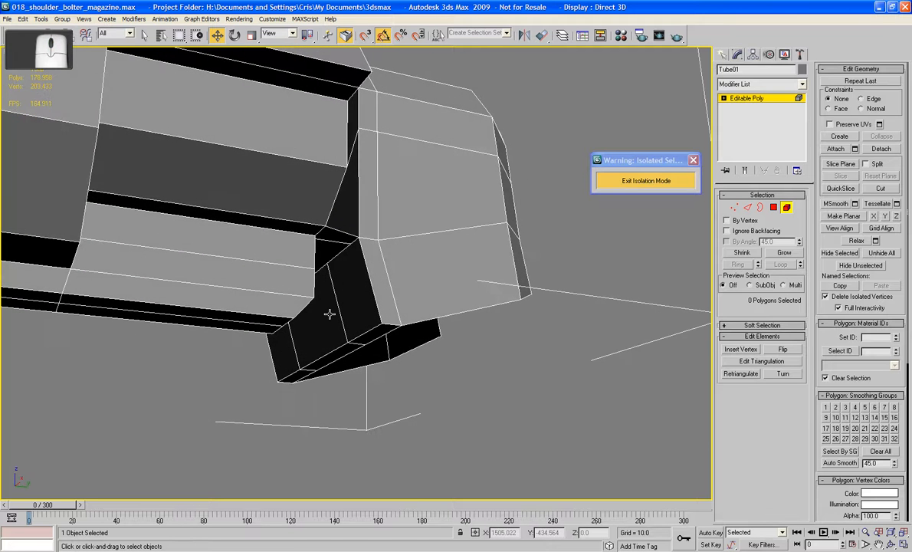
Delete two dark polygons on the underside between the weapon body and its rear end.
{"action": "left_click", "coordinate": [773, 207]}
{"action": "left_click", "coordinate": [310, 303]}
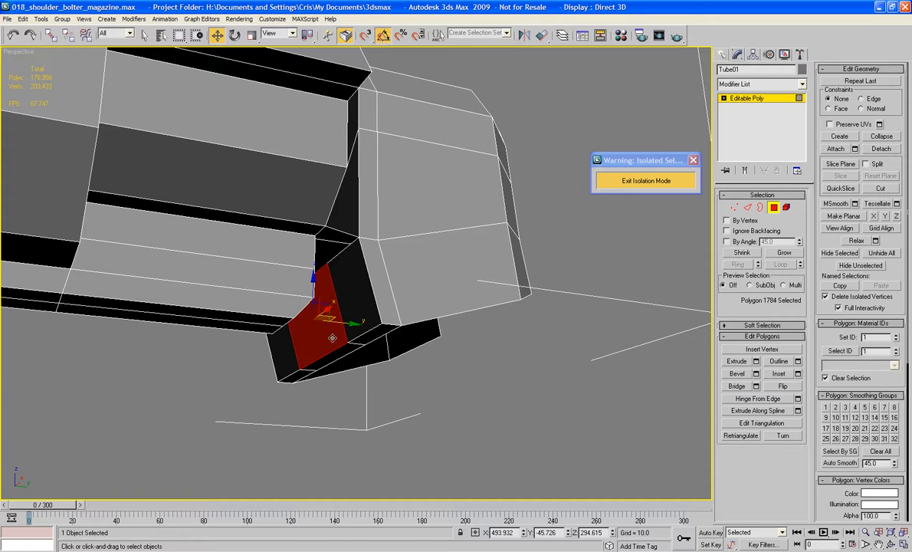
{"action": "left_click", "coordinate": [310, 327], "text": "ctrl"}
{"action": "key", "text": "Delete"}
Delete the small leftover polygons where the weapon body meets the rear opening and the adjoining strip along the underside.
{"action": "middle_click_drag", "start_coordinate": [334, 354], "coordinate": [263, 329], "text": "alt"}
{"action": "left_click", "coordinate": [228, 288]}
{"action": "left_click", "coordinate": [249, 295], "text": "ctrl"}
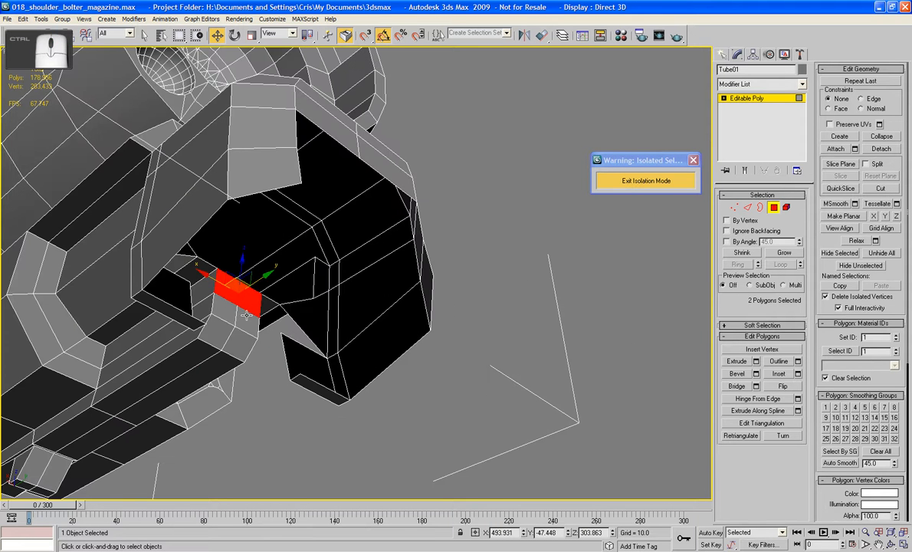
{"action": "left_click", "coordinate": [247, 319], "text": "ctrl"}
{"action": "left_click", "coordinate": [226, 311], "text": "ctrl"}
{"action": "left_click", "coordinate": [223, 329], "text": "ctrl"}
{"action": "key", "text": "Delete"}
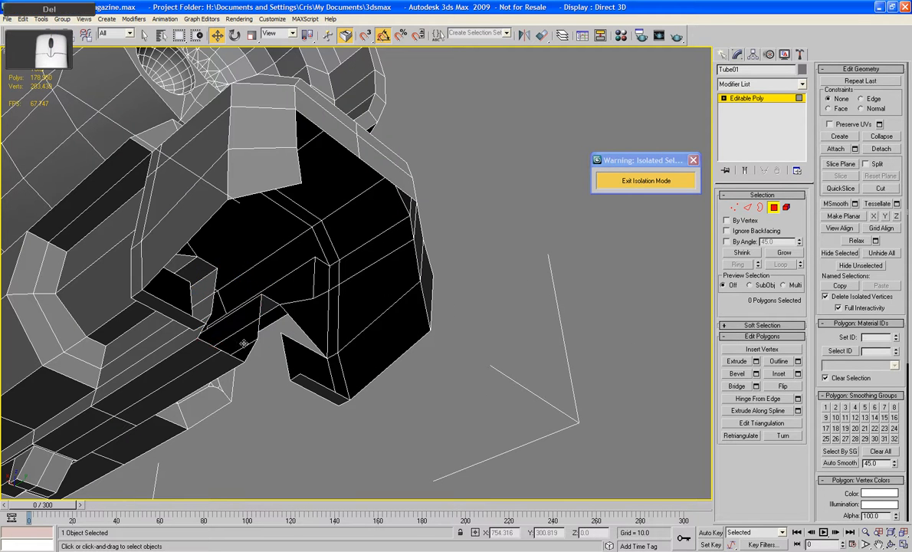
{"action": "left_click", "coordinate": [181, 381]}
{"action": "key", "text": "Delete"}
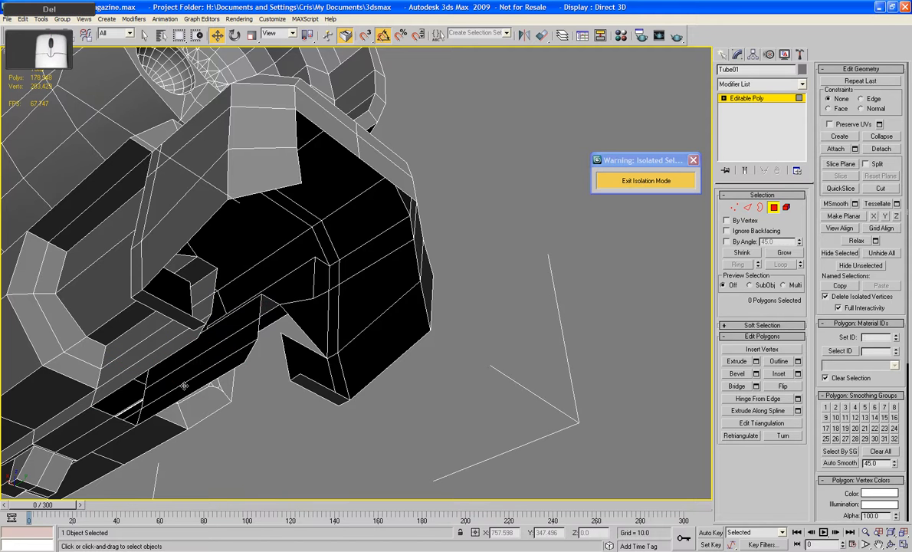
Select the two lower border edges along one side wall of the weapon's rear end.
{"action": "middle_click_drag", "start_coordinate": [366, 423], "coordinate": [393, 417], "text": "alt"}
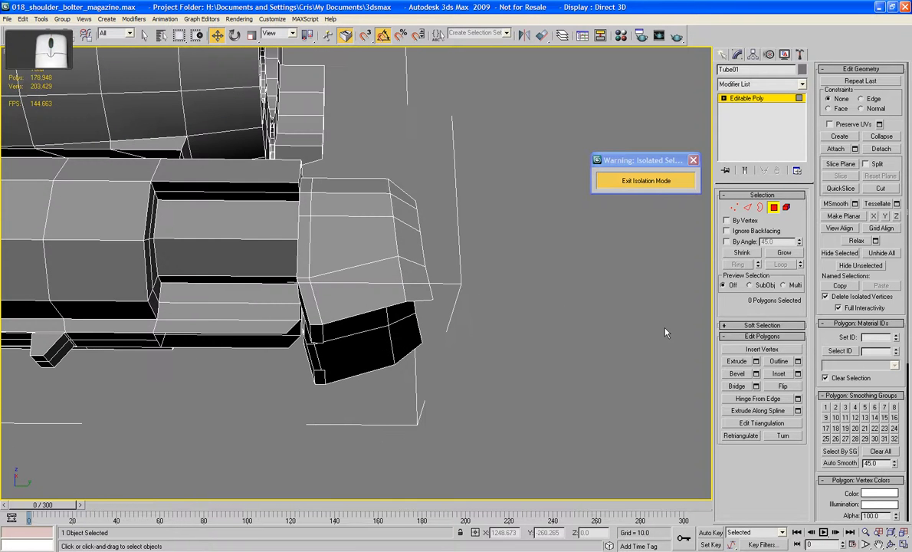
{"action": "left_click", "coordinate": [747, 208]}
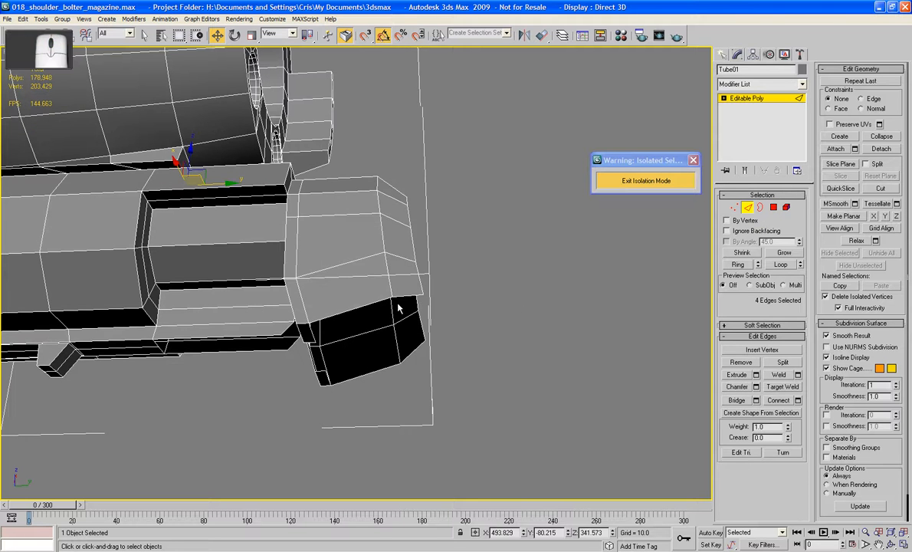
{"action": "left_click", "coordinate": [404, 293]}
{"action": "left_click", "coordinate": [376, 304], "text": "ctrl"}
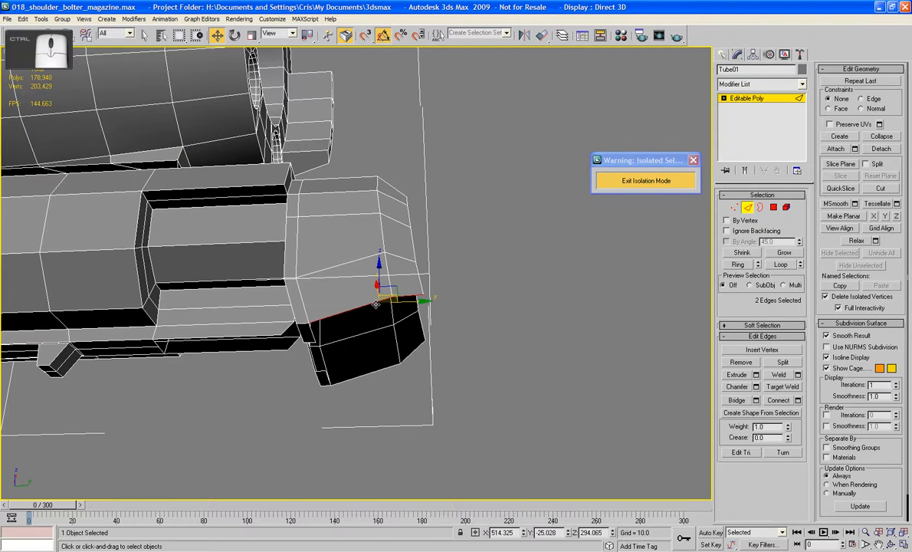
{"action": "middle_click_drag", "start_coordinate": [382, 251], "coordinate": [478, 261], "text": "alt"}
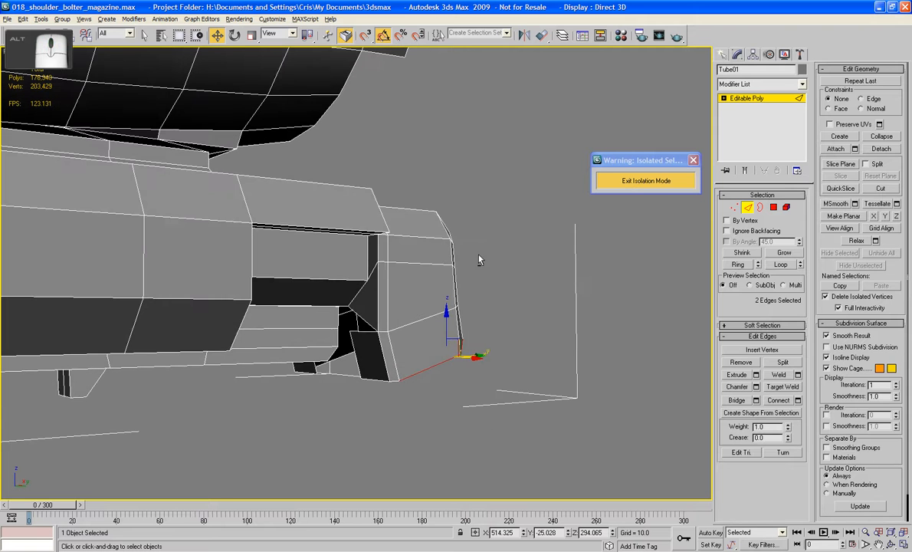
Delete the four inner polygons, two on each side leg of the weapon's rear opening.
{"action": "left_click", "coordinate": [774, 208]}
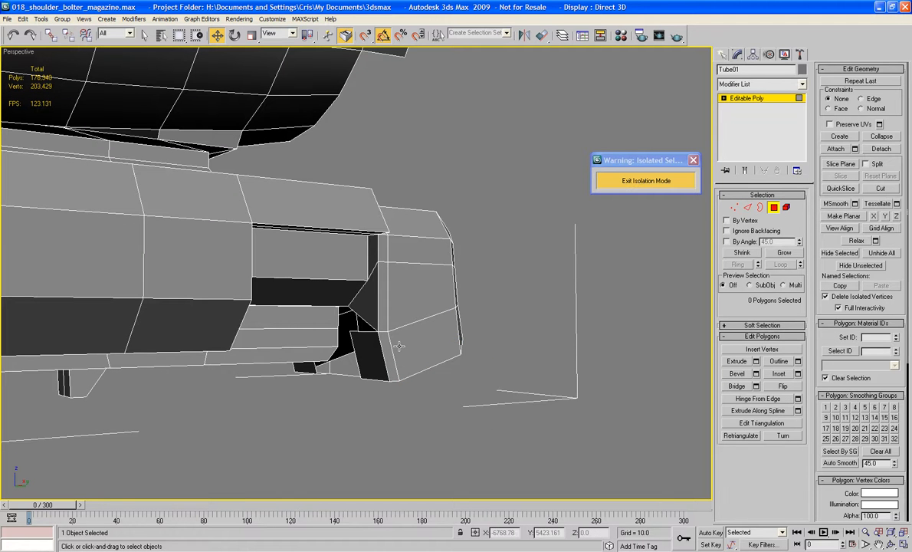
{"action": "left_click", "coordinate": [367, 338]}
{"action": "middle_click_drag", "start_coordinate": [367, 337], "coordinate": [395, 315], "text": "alt"}
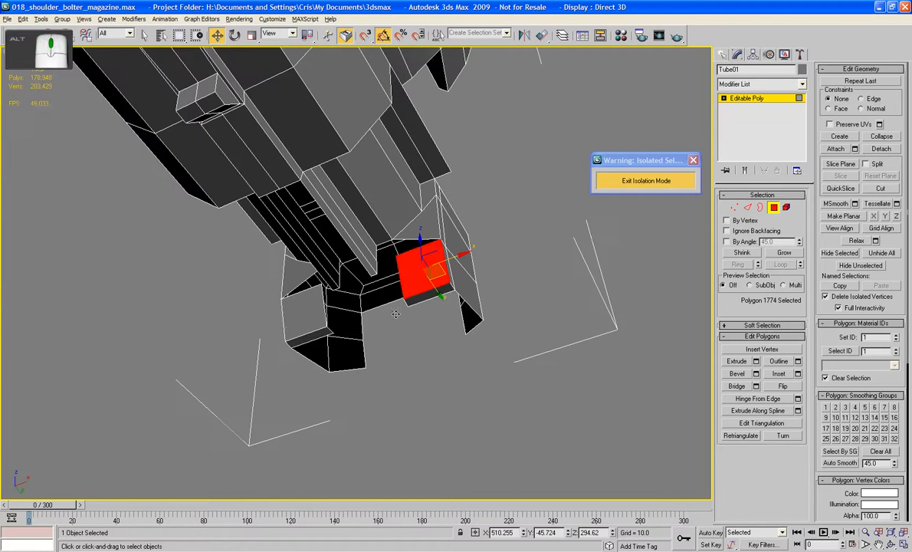
{"action": "left_click", "coordinate": [291, 327], "text": "ctrl"}
{"action": "left_click", "coordinate": [304, 339], "text": "ctrl"}
{"action": "key", "text": "ctrl+z"}
{"action": "left_click", "coordinate": [310, 338], "text": "ctrl"}
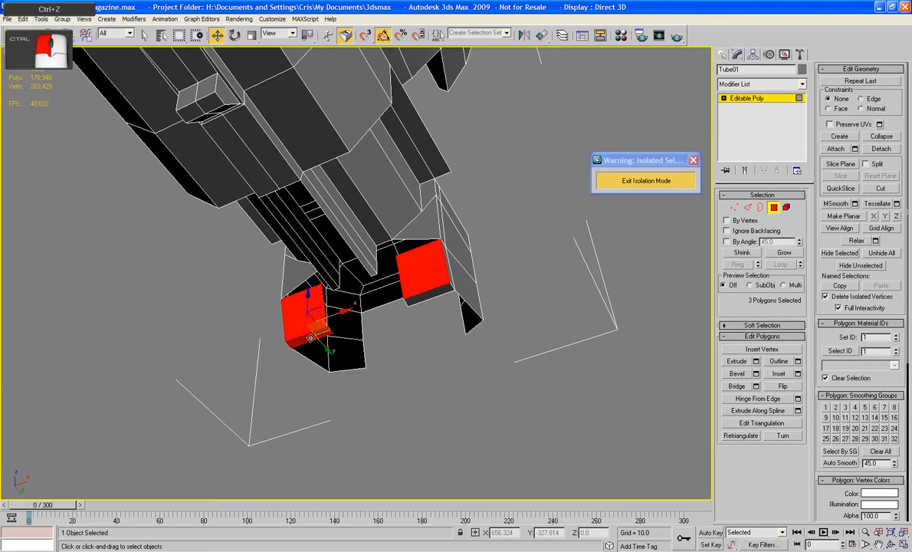
{"action": "left_click", "coordinate": [404, 270], "text": "ctrl"}
{"action": "key", "text": "Delete"}
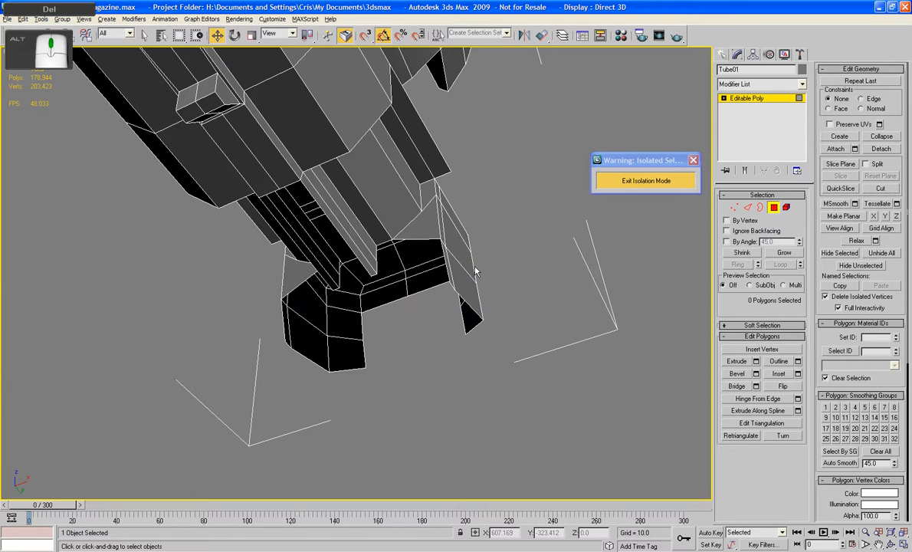
Delete the four polygons lining the top of the rear opening between the two side legs.
{"action": "middle_click_drag", "start_coordinate": [475, 270], "coordinate": [345, 276], "text": "alt"}
{"action": "left_click", "coordinate": [340, 266]}
{"action": "key", "text": "Delete"}
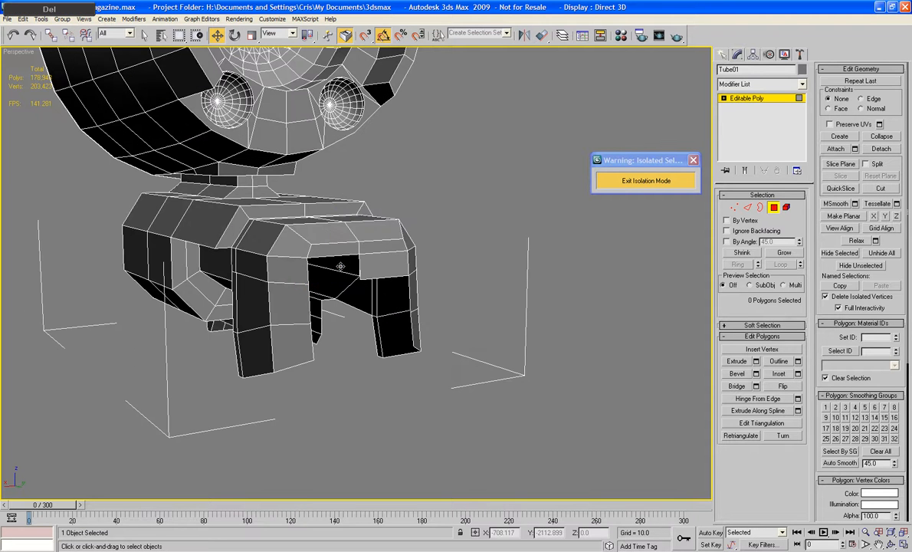
{"action": "left_click", "coordinate": [379, 267]}
{"action": "key", "text": "Delete"}
{"action": "left_click", "coordinate": [339, 250]}
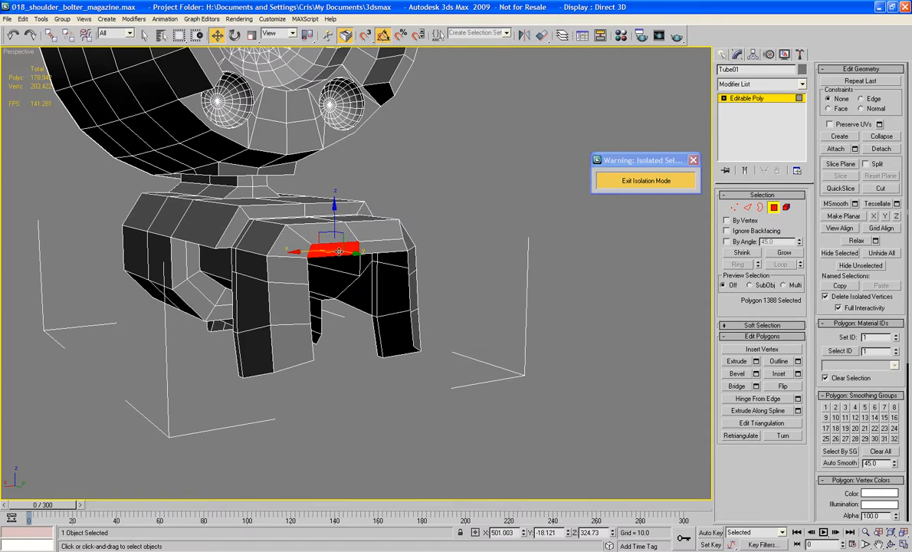
{"action": "key", "text": "Delete"}
{"action": "left_click", "coordinate": [380, 247]}
{"action": "key", "text": "Delete"}
Extend the edge selection to all six lower border edges of both rear side walls and extrude copies of them straight down to lengthen the walls.
{"action": "middle_click_drag", "start_coordinate": [374, 313], "coordinate": [491, 288], "text": "alt"}
{"action": "left_click", "coordinate": [747, 208]}
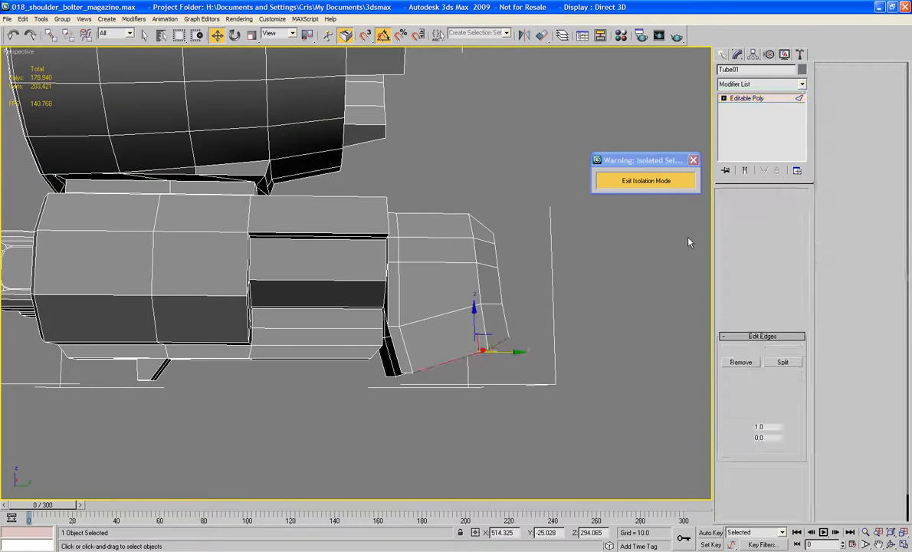
{"action": "middle_click_drag", "start_coordinate": [639, 220], "coordinate": [419, 386], "text": "alt"}
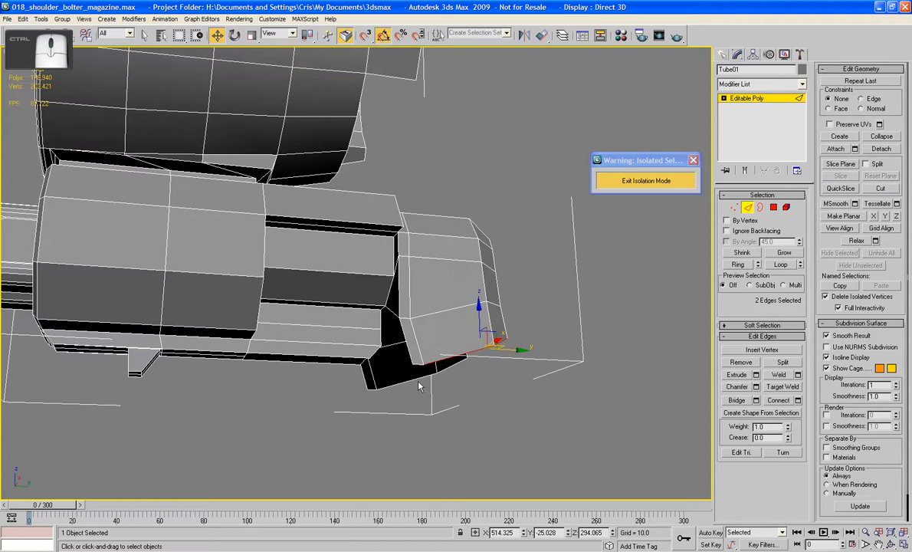
{"action": "left_click", "coordinate": [419, 365], "text": "ctrl"}
{"action": "middle_click_drag", "start_coordinate": [539, 369], "coordinate": [342, 378], "text": "alt"}
{"action": "left_click", "coordinate": [335, 373], "text": "ctrl"}
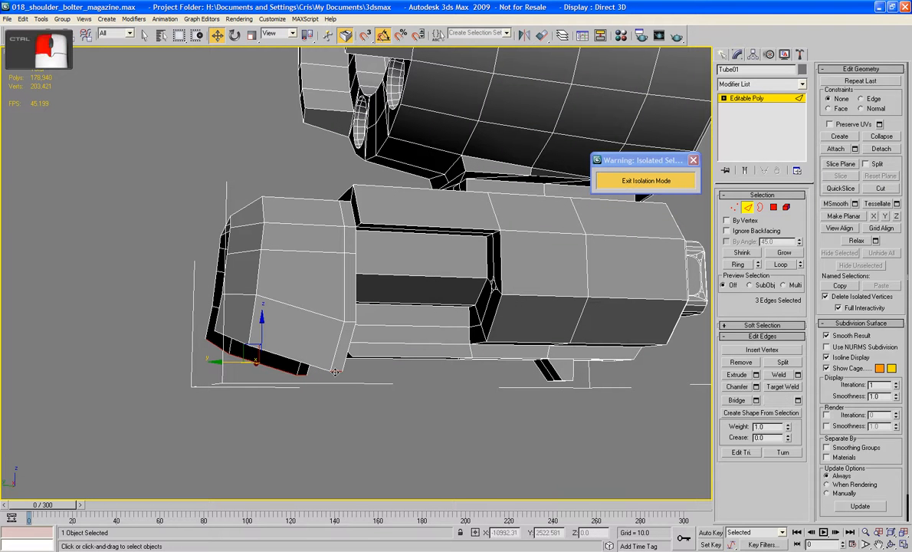
{"action": "left_click", "coordinate": [304, 361], "text": "ctrl"}
{"action": "left_click", "coordinate": [225, 336], "text": "ctrl"}
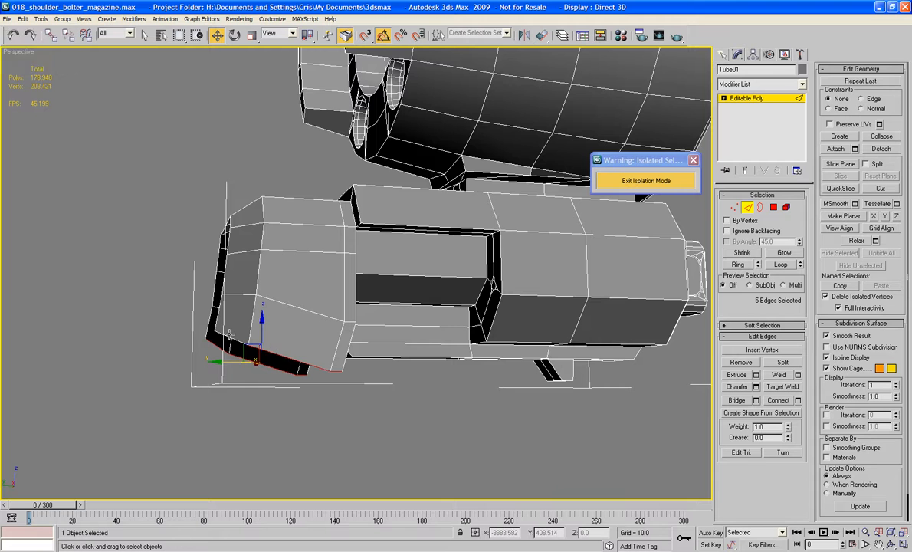
{"action": "middle_click_drag", "start_coordinate": [198, 319], "coordinate": [381, 352], "text": "alt"}
{"action": "scroll", "coordinate": [393, 355], "scroll_direction": "down", "scroll_amount": 3}
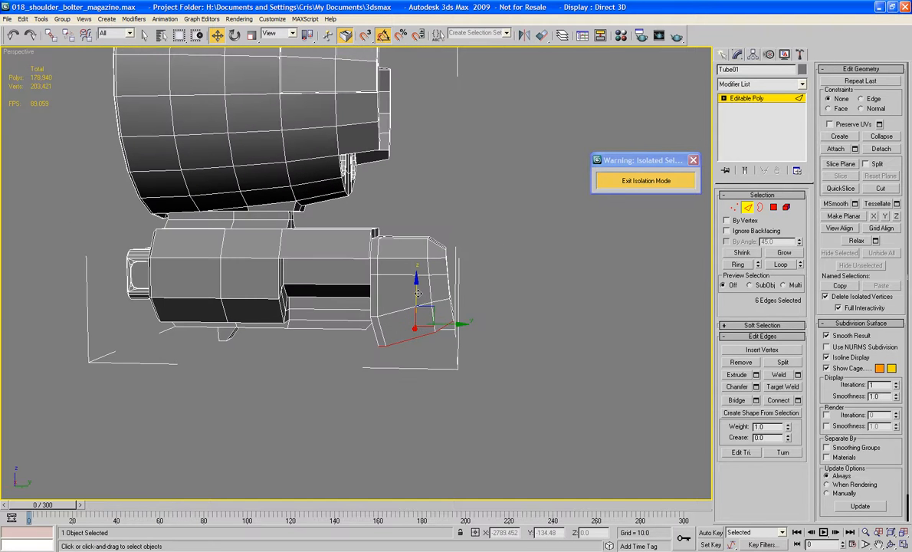
{"action": "left_click_drag", "start_coordinate": [427, 323], "coordinate": [432, 369], "text": "shift"}
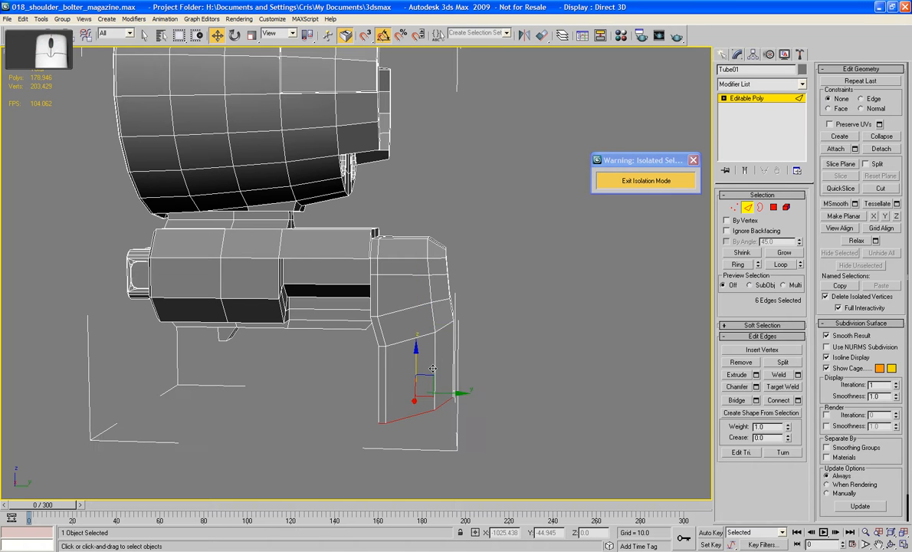
In the left view, move the open bottom border edges of the belt-feed housing backward and slightly up so its lower section slants.
{"action": "key", "text": "l"}
{"action": "key", "text": "z"}
{"action": "middle_click_drag", "start_coordinate": [433, 369], "coordinate": [434, 428]}
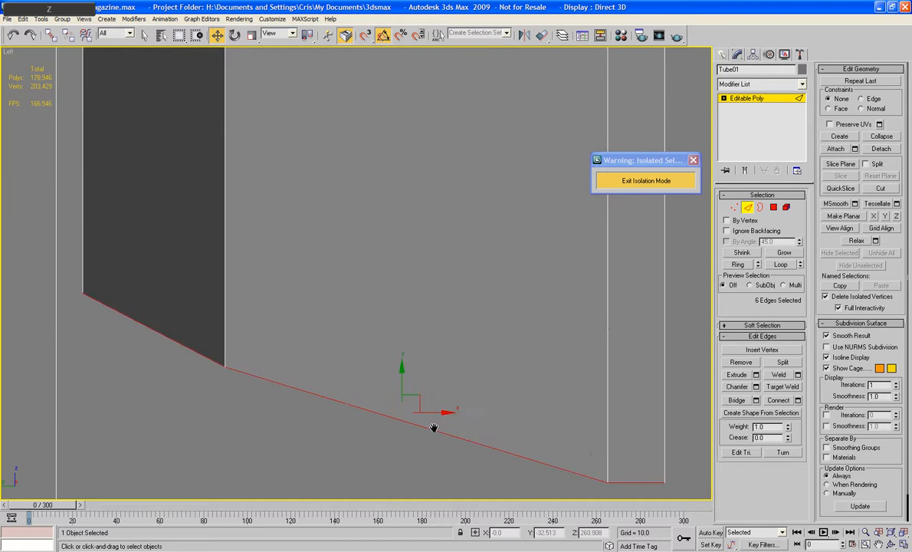
{"action": "scroll", "coordinate": [442, 306], "scroll_direction": "down", "scroll_amount": 5}
{"action": "middle_click_drag", "start_coordinate": [442, 306], "coordinate": [483, 358]}
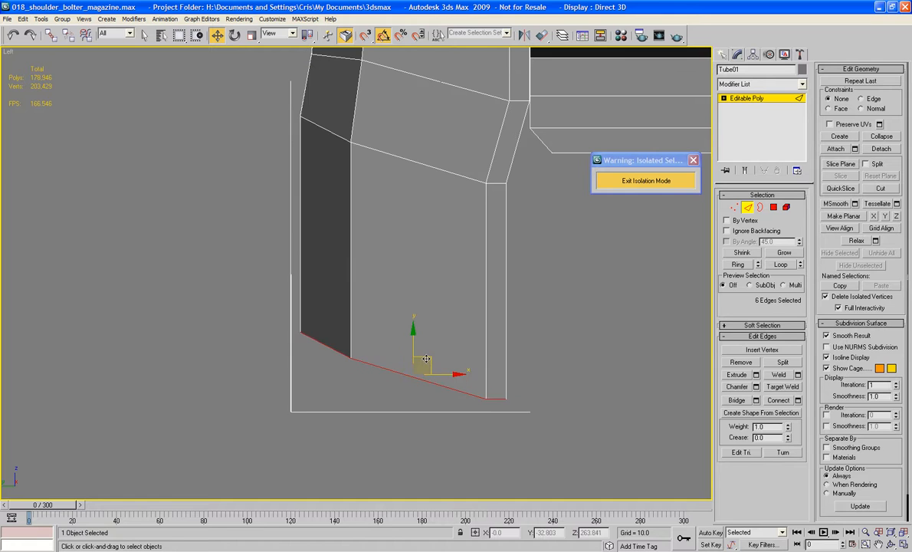
{"action": "left_click_drag", "start_coordinate": [426, 359], "coordinate": [379, 327]}
{"action": "scroll", "coordinate": [375, 324], "scroll_direction": "down", "scroll_amount": 5}
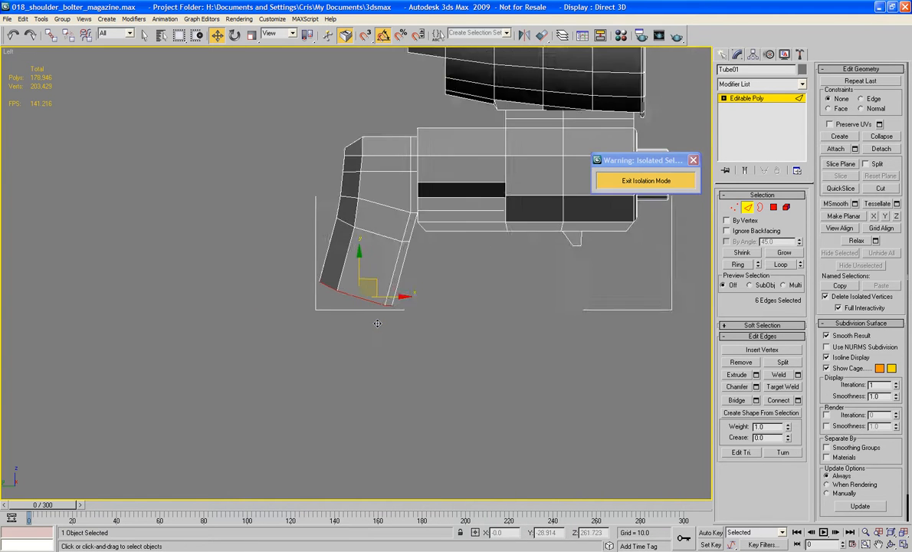
{"action": "middle_click_drag", "start_coordinate": [363, 314], "coordinate": [390, 418]}
{"action": "scroll", "coordinate": [378, 347], "scroll_direction": "up", "scroll_amount": 2}
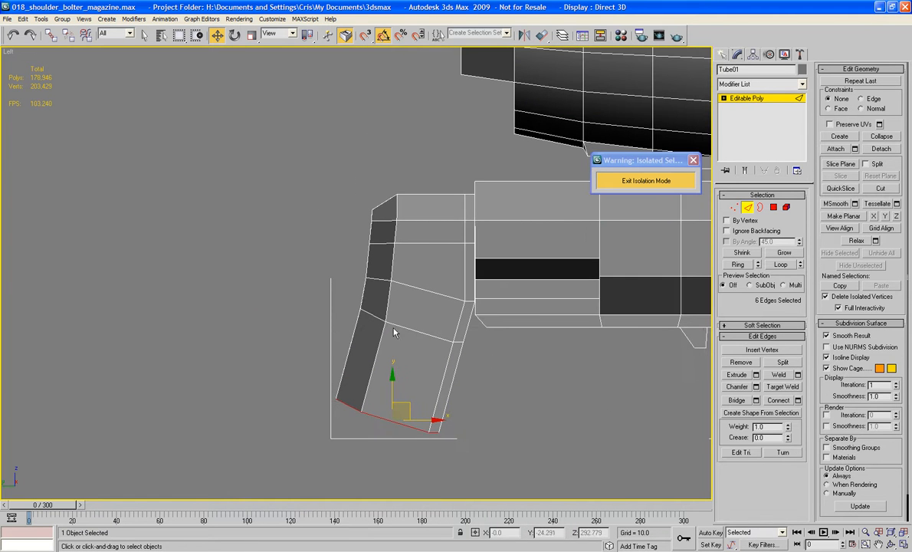
Reposition the vertices along the housing's outer back edge so it slopes evenly from the upper corner to the slanted lower section.
{"action": "left_click", "coordinate": [276, 292]}
{"action": "left_click", "coordinate": [734, 208]}
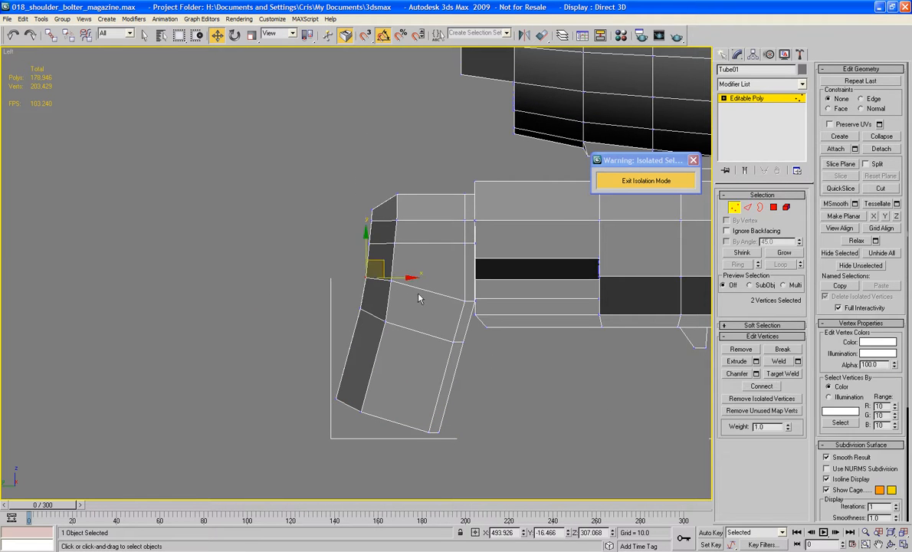
{"action": "left_click", "coordinate": [356, 231]}
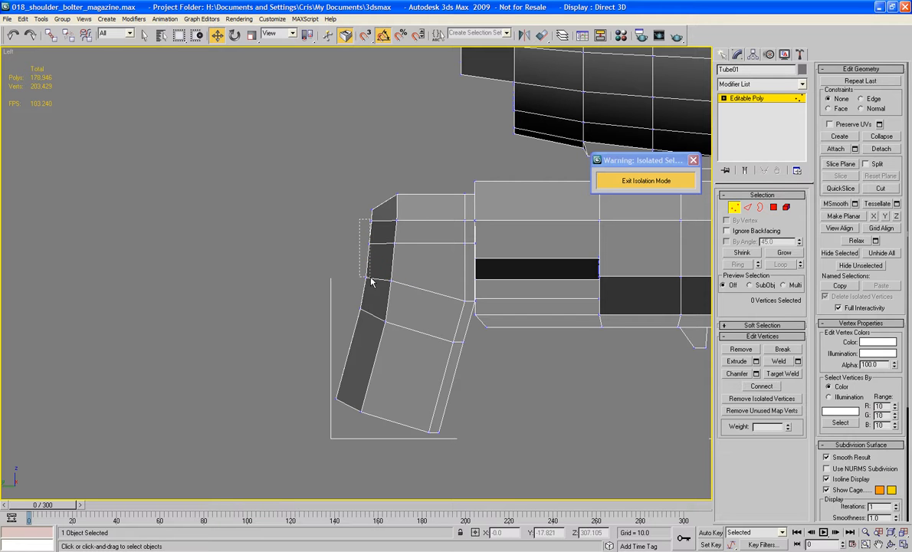
{"action": "left_click_drag", "start_coordinate": [376, 335], "coordinate": [377, 336]}
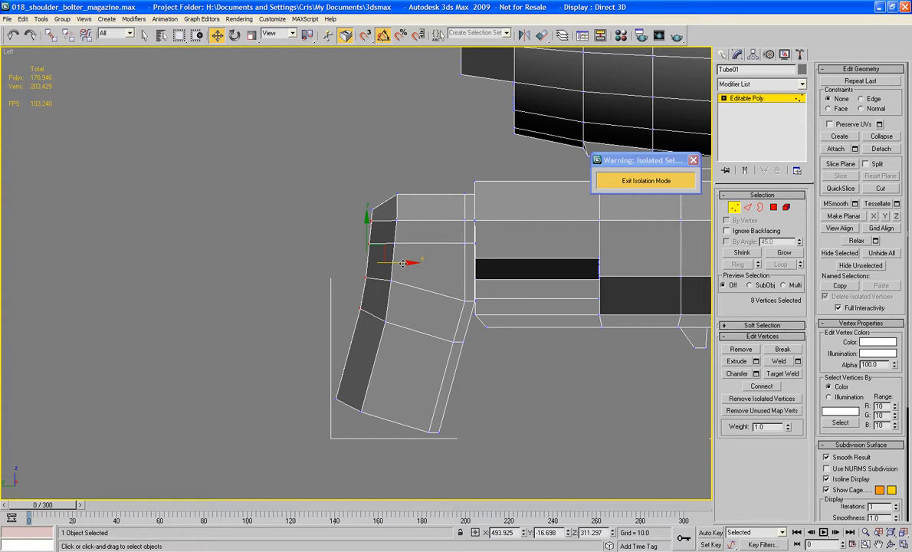
{"action": "left_click_drag", "start_coordinate": [402, 262], "coordinate": [397, 258]}
{"action": "key", "text": "ctrl+z"}
{"action": "left_click_drag", "start_coordinate": [368, 331], "coordinate": [392, 306]}
{"action": "left_click", "coordinate": [354, 278]}
{"action": "left_click_drag", "start_coordinate": [326, 259], "coordinate": [390, 264]}
{"action": "left_click", "coordinate": [357, 246]}
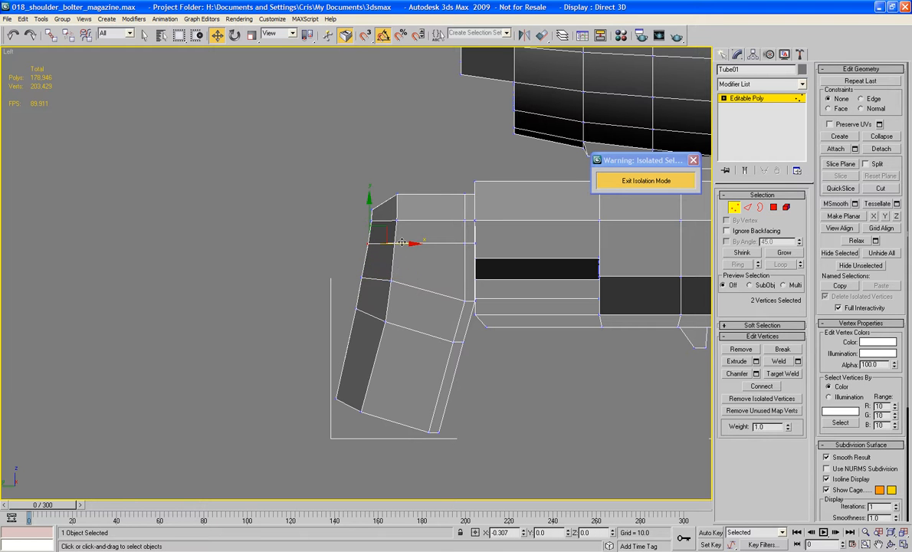
{"action": "left_click", "coordinate": [313, 228]}
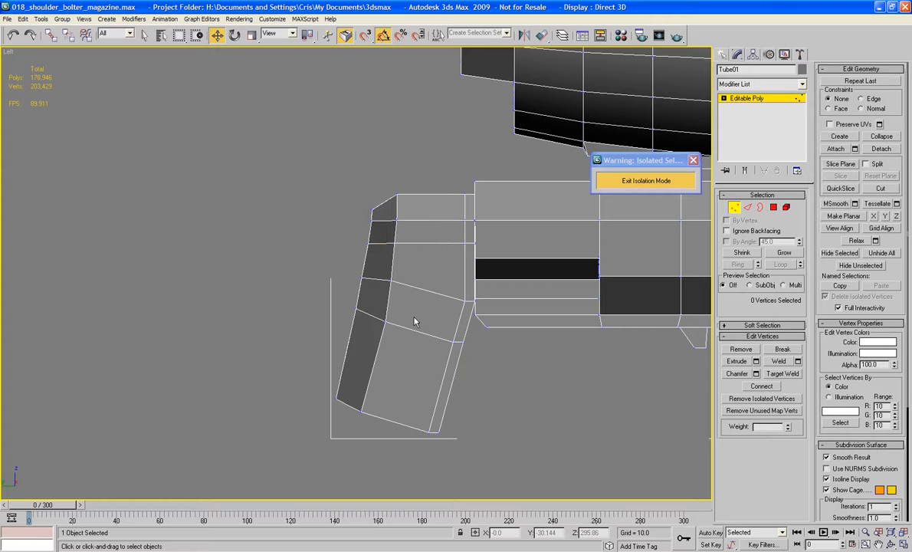
Shift the vertices of the housing's second vertical edge line backward so it runs parallel to the outer back edge.
{"action": "left_click_drag", "start_coordinate": [383, 304], "coordinate": [383, 302]}
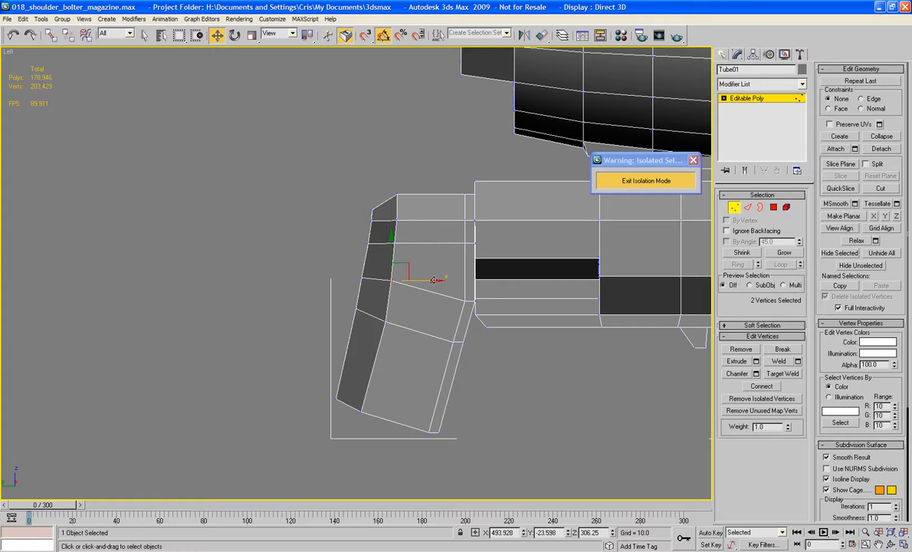
{"action": "left_click_drag", "start_coordinate": [434, 280], "coordinate": [430, 281]}
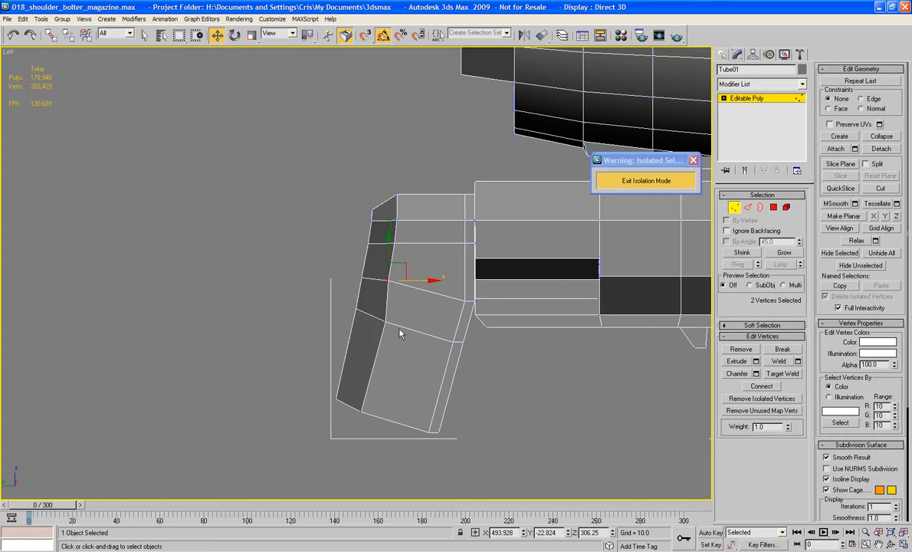
{"action": "left_click_drag", "start_coordinate": [378, 338], "coordinate": [407, 322]}
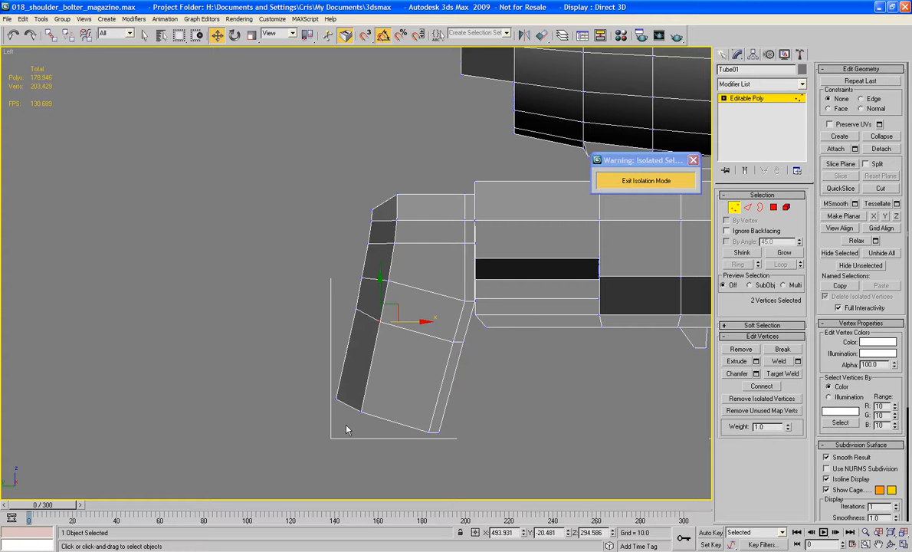
{"action": "left_click_drag", "start_coordinate": [349, 402], "coordinate": [375, 393]}
{"action": "left_click", "coordinate": [282, 294]}
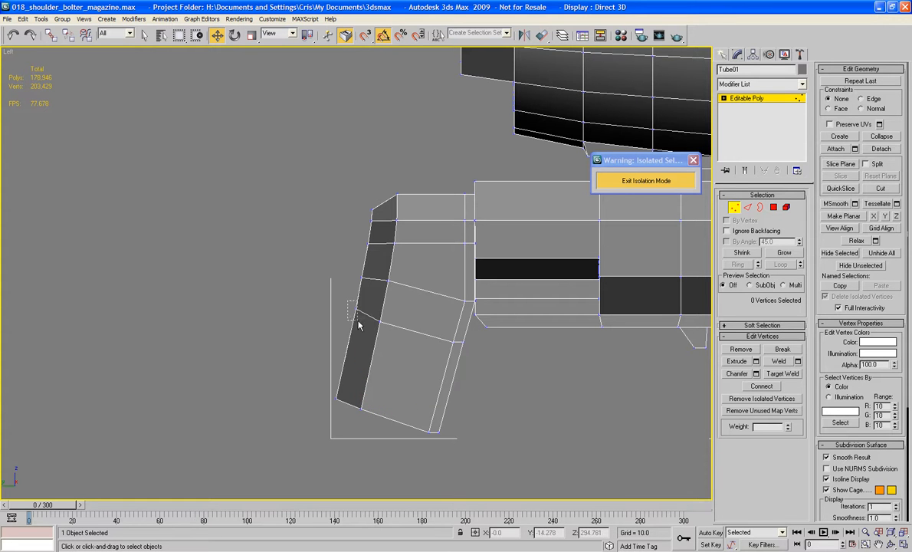
Lower the vertices at the bend on the outer back edge and adjust the vertices near the housing's upper back corner.
{"action": "left_click_drag", "start_coordinate": [363, 330], "coordinate": [362, 327]}
{"action": "mouse_move", "coordinate": [370, 292]}
{"action": "left_mouse_down"}
{"action": "mouse_move", "coordinate": [360, 300]}
{"action": "mouse_move", "coordinate": [372, 296]}
{"action": "left_mouse_up"}
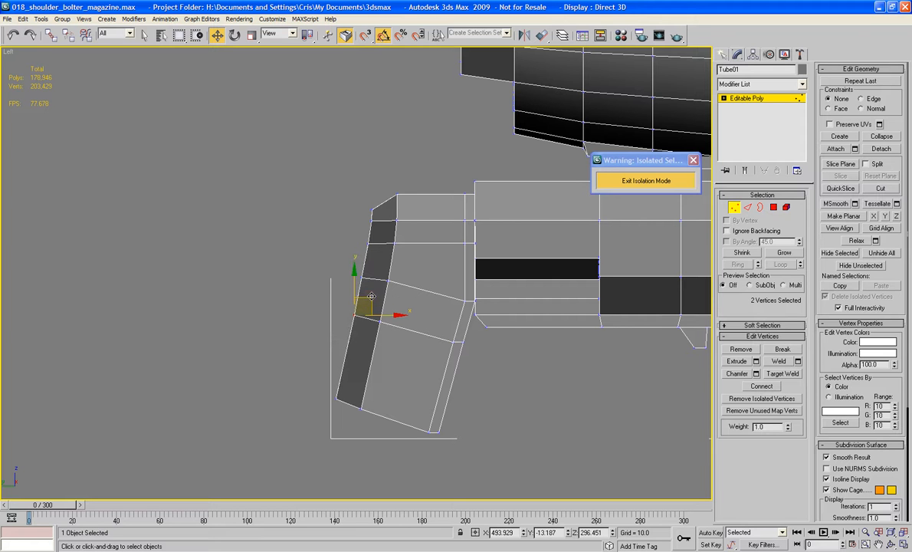
{"action": "left_click_drag", "start_coordinate": [377, 209], "coordinate": [390, 197]}
{"action": "left_click", "coordinate": [360, 223]}
{"action": "left_click_drag", "start_coordinate": [377, 229], "coordinate": [405, 220]}
{"action": "left_click", "coordinate": [335, 218]}
Return to the perspective view and exit isolation to show the whole weapon with its ammo belt.
{"action": "key", "text": "p"}
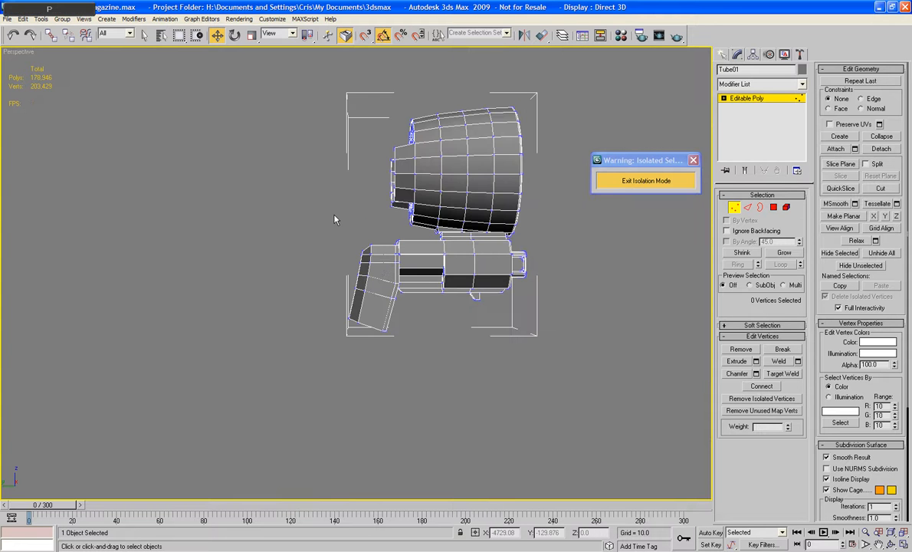
{"action": "middle_click_drag", "start_coordinate": [364, 263], "coordinate": [448, 266], "text": "alt"}
{"action": "left_click", "coordinate": [646, 181]}
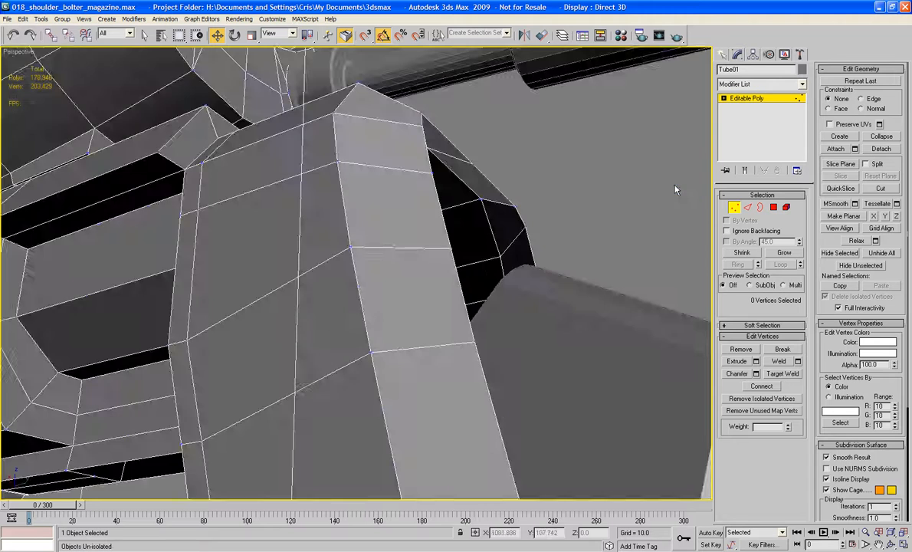
{"action": "scroll", "coordinate": [429, 196], "scroll_direction": "up", "scroll_amount": 5}
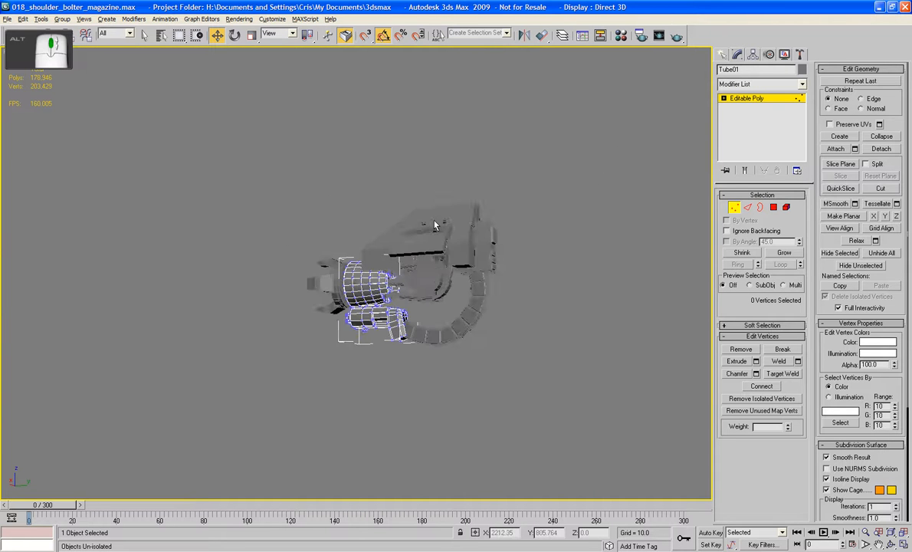
{"action": "middle_click_drag", "start_coordinate": [417, 139], "coordinate": [428, 186]}
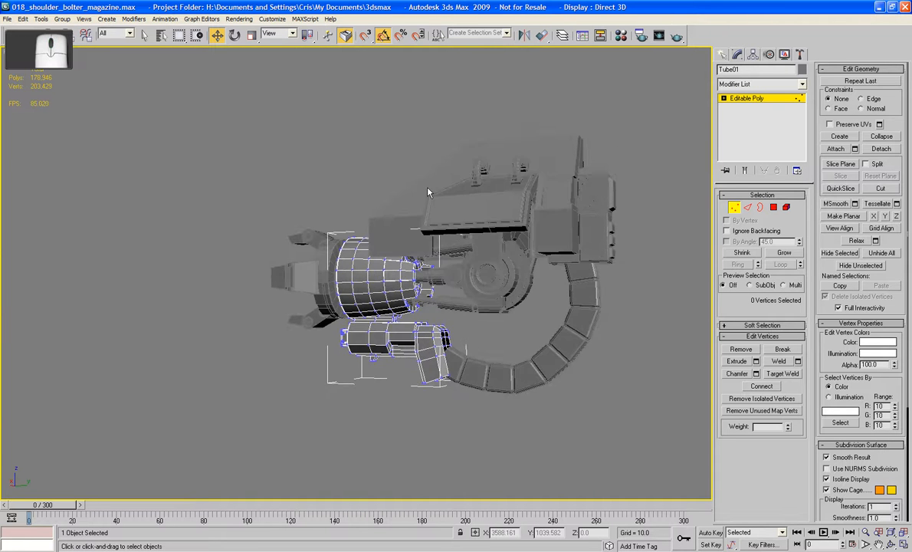
{"action": "scroll", "coordinate": [434, 311], "scroll_direction": "up", "scroll_amount": 4}
{"action": "middle_click_drag", "start_coordinate": [573, 455], "coordinate": [503, 368]}
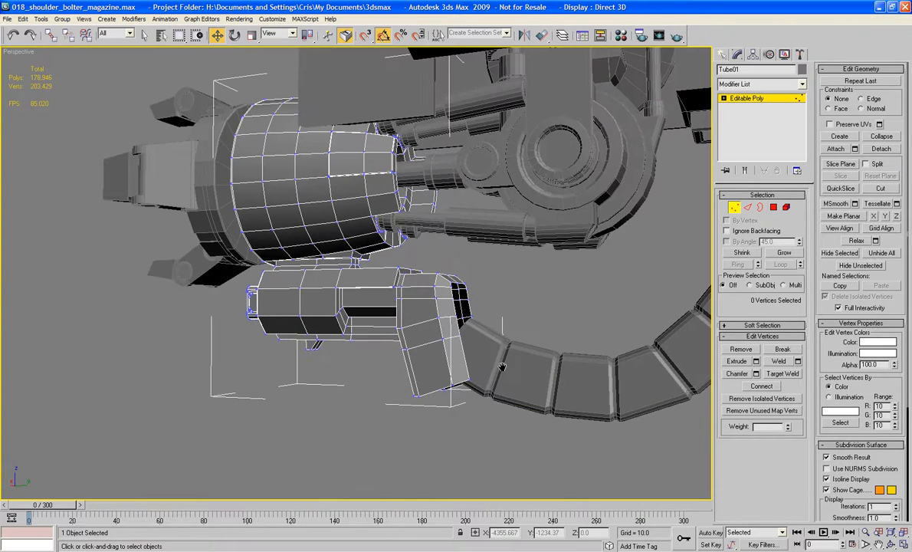
Select the PF_Ammo_Belt_Control helper in wireframe and move it toward the housing and up, to about Y -51.7 and Z 327.
{"action": "key", "text": "F3"}
{"action": "left_click", "coordinate": [738, 208]}
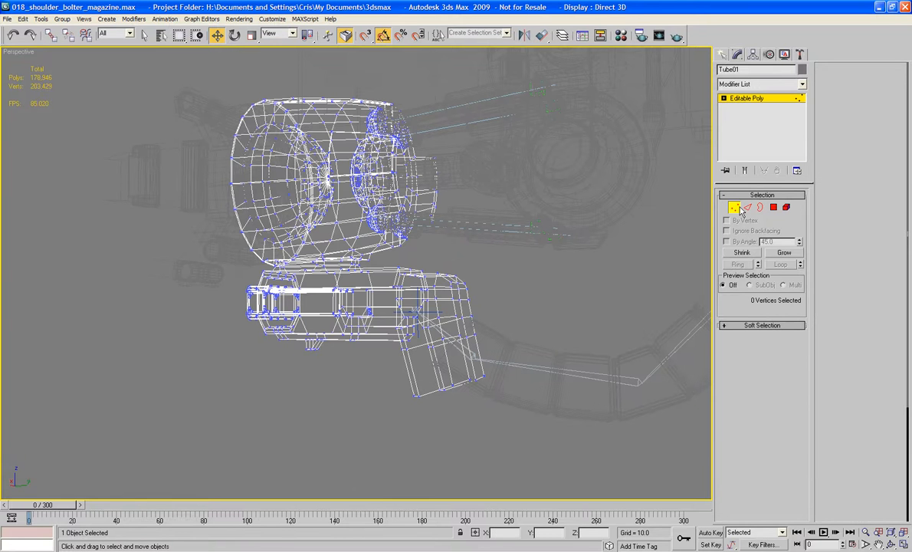
{"action": "left_click", "coordinate": [416, 314]}
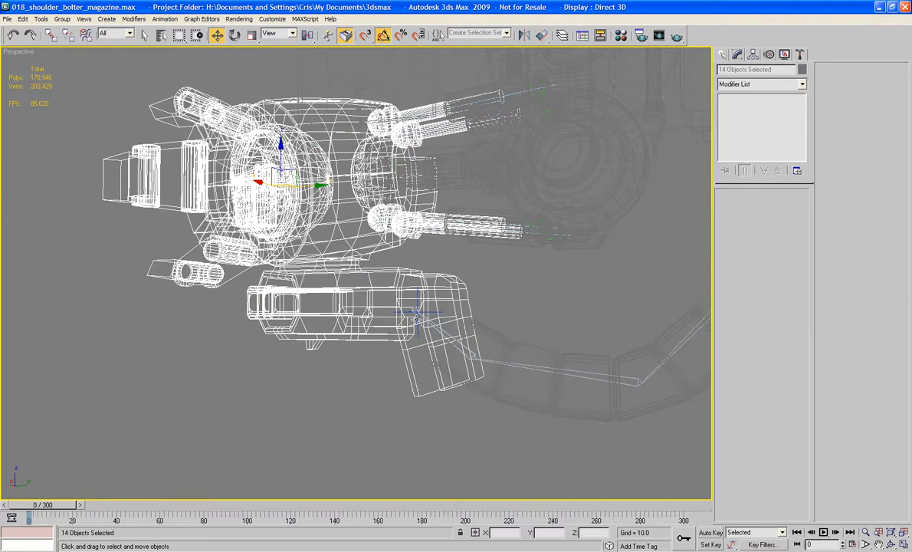
{"action": "left_click", "coordinate": [417, 311]}
{"action": "left_click_drag", "start_coordinate": [416, 280], "coordinate": [415, 263]}
{"action": "key", "text": "F3"}
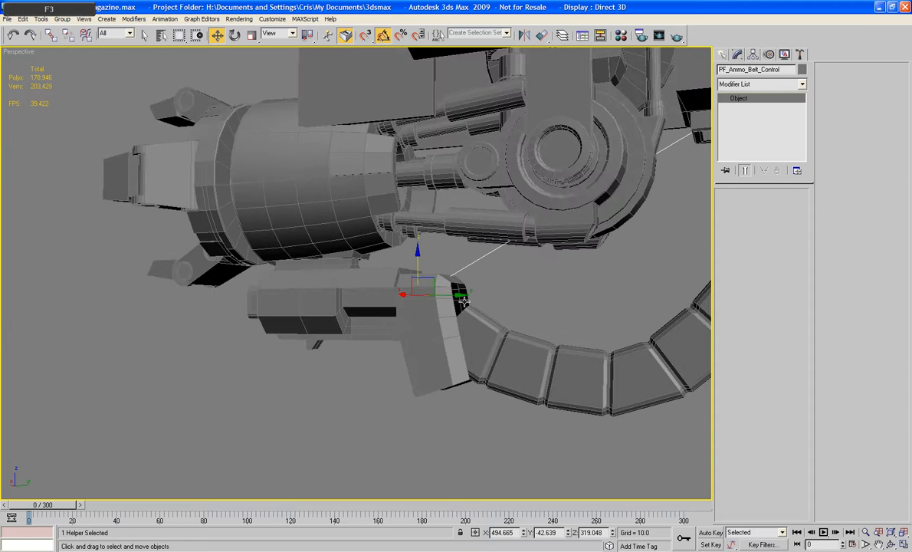
{"action": "left_click_drag", "start_coordinate": [463, 302], "coordinate": [445, 285]}
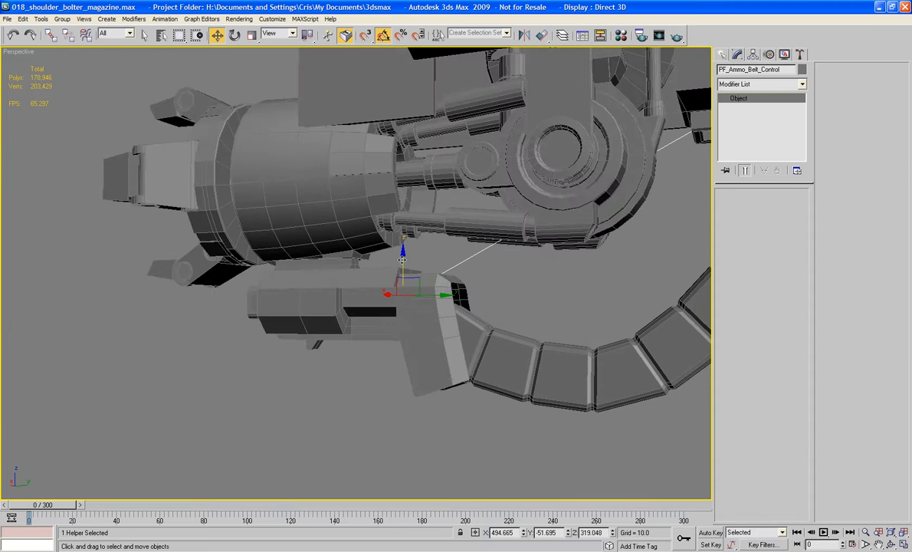
{"action": "left_click_drag", "start_coordinate": [402, 260], "coordinate": [403, 238]}
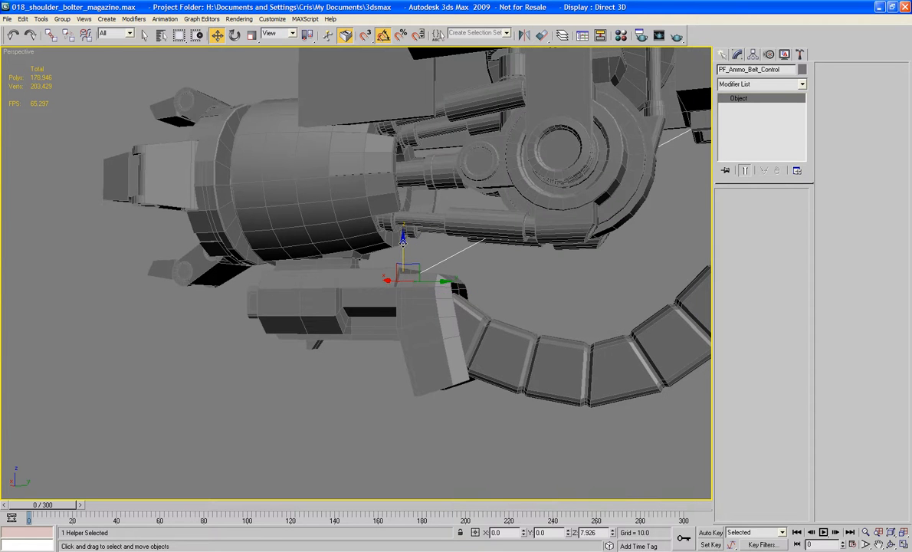
Examine from several angles how the ammo belt enters the feed housing.
{"action": "middle_click_drag", "start_coordinate": [525, 359], "coordinate": [429, 279]}
{"action": "scroll", "coordinate": [380, 277], "scroll_direction": "down", "scroll_amount": 5}
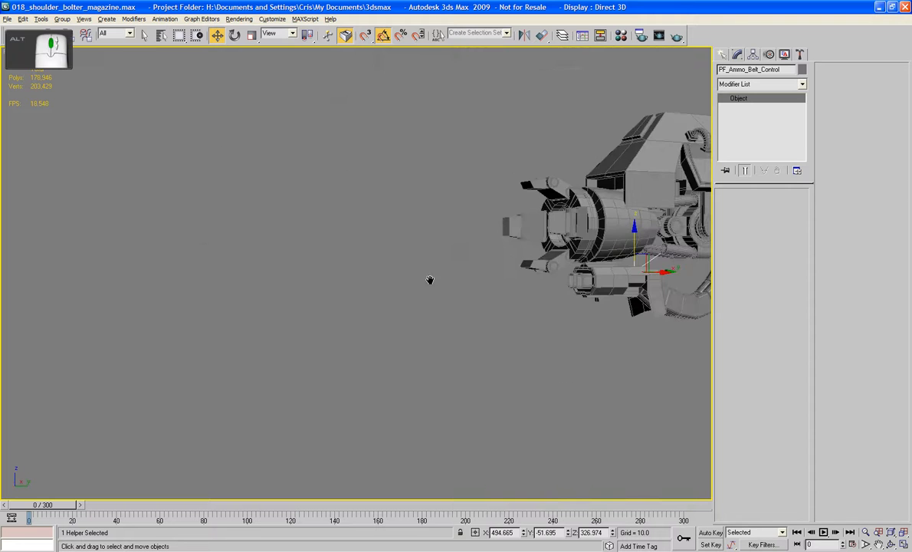
{"action": "middle_click_drag", "start_coordinate": [524, 321], "coordinate": [423, 314], "text": "alt"}
{"action": "scroll", "coordinate": [395, 292], "scroll_direction": "up", "scroll_amount": 4}
{"action": "middle_click_drag", "start_coordinate": [279, 301], "coordinate": [362, 349]}
{"action": "scroll", "coordinate": [322, 328], "scroll_direction": "up", "scroll_amount": 4}
{"action": "middle_click_drag", "start_coordinate": [362, 349], "coordinate": [333, 339], "text": "alt"}
{"action": "middle_click_drag", "start_coordinate": [309, 318], "coordinate": [382, 311]}
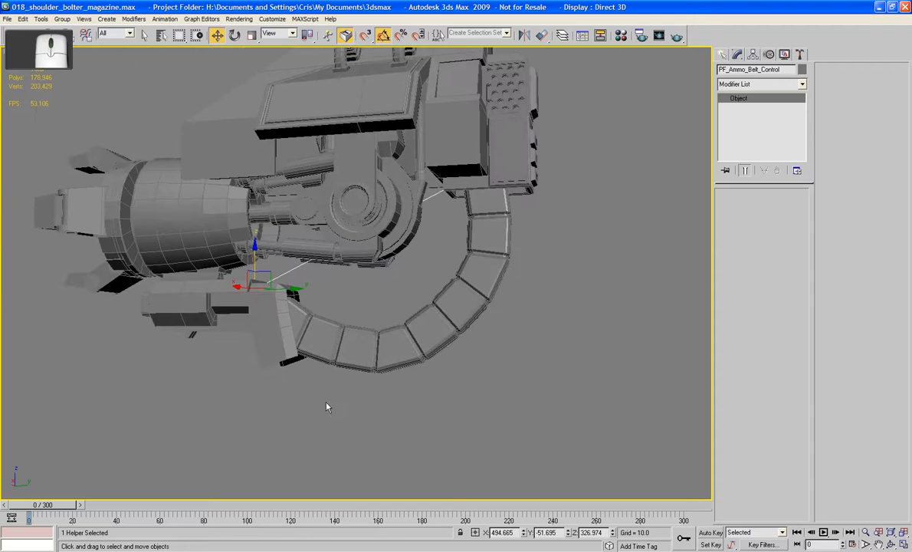
Select the gun body and the ammo belt together and isolate them.
{"action": "left_click_drag", "start_coordinate": [322, 397], "coordinate": [258, 346]}
{"action": "scroll", "coordinate": [284, 362], "scroll_direction": "up", "scroll_amount": 5}
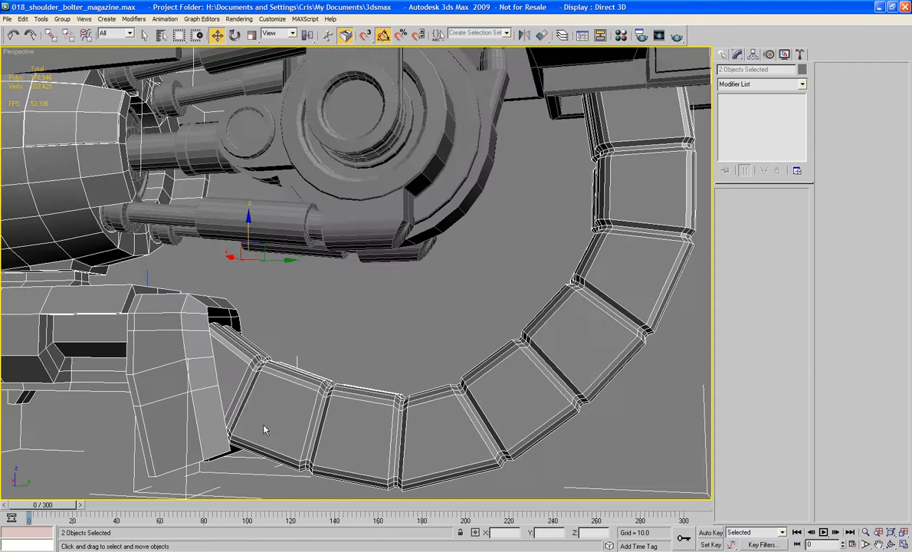
{"action": "right_click", "coordinate": [208, 409]}
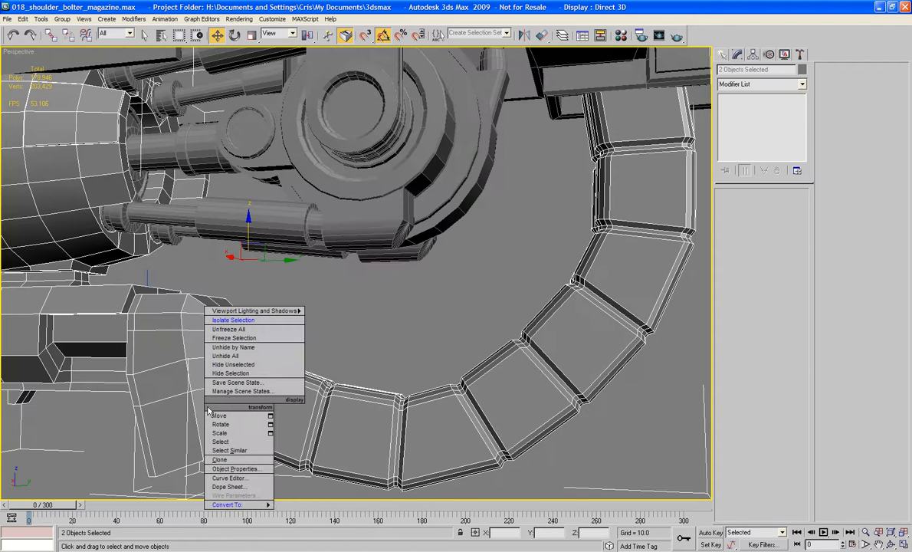
{"action": "left_click", "coordinate": [233, 320]}
{"action": "key", "text": "F3"}
{"action": "mouse_move", "coordinate": [336, 373]}
{"action": "middle_mouse_down", "text": "alt"}
{"action": "mouse_move", "coordinate": [364, 418]}
{"action": "mouse_move", "coordinate": [438, 391]}
{"action": "mouse_move", "coordinate": [445, 425]}
{"action": "mouse_move", "coordinate": [299, 342]}
{"action": "mouse_move", "coordinate": [227, 333]}
{"action": "mouse_move", "coordinate": [300, 325]}
{"action": "mouse_move", "coordinate": [308, 333]}
{"action": "mouse_move", "coordinate": [370, 333]}
{"action": "middle_mouse_up", "text": "alt"}
{"action": "scroll", "coordinate": [307, 333], "scroll_direction": "down", "scroll_amount": 2}
{"action": "scroll", "coordinate": [309, 333], "scroll_direction": "up", "scroll_amount": 5}
Bridge the two opposite bottom edges of the Tube01 feed housing to close the main part of its open underside.
{"action": "left_click", "coordinate": [235, 287]}
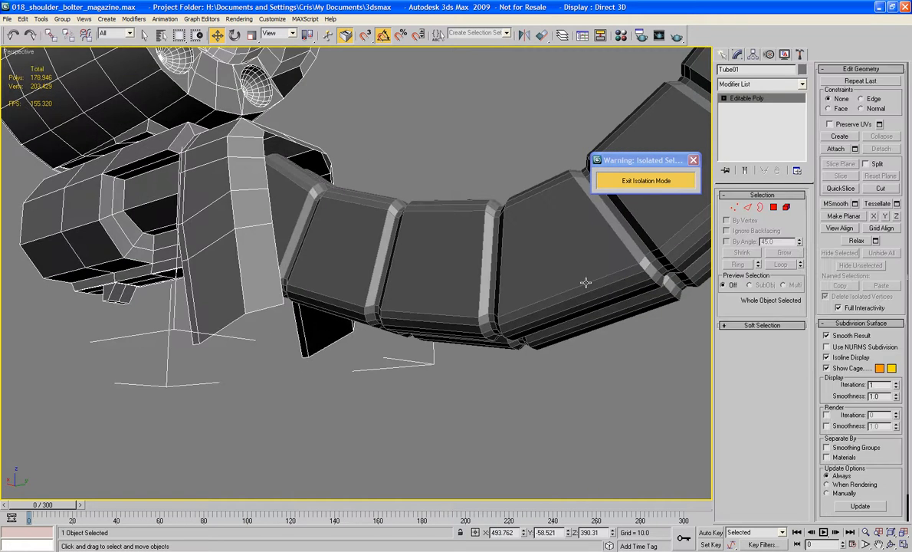
{"action": "left_click", "coordinate": [747, 208]}
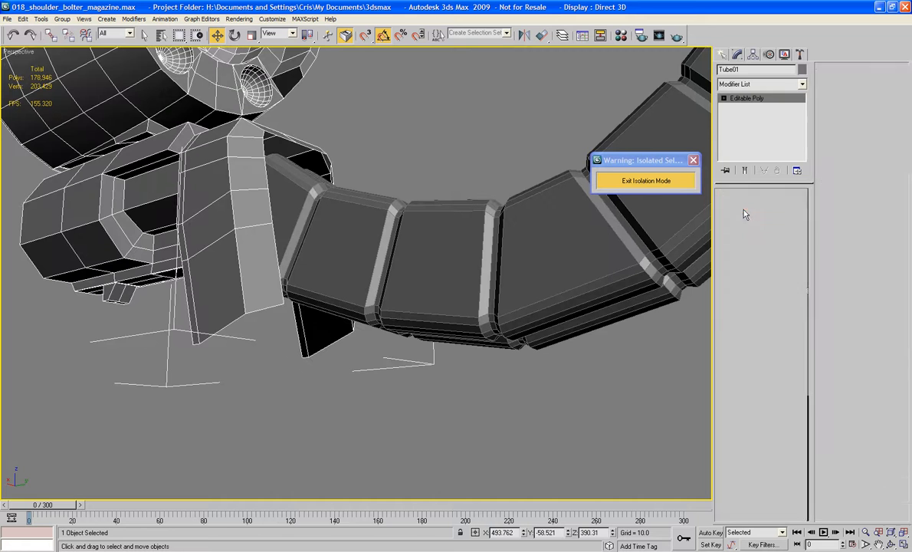
{"action": "left_click", "coordinate": [230, 331]}
{"action": "left_click", "coordinate": [299, 340], "text": "ctrl"}
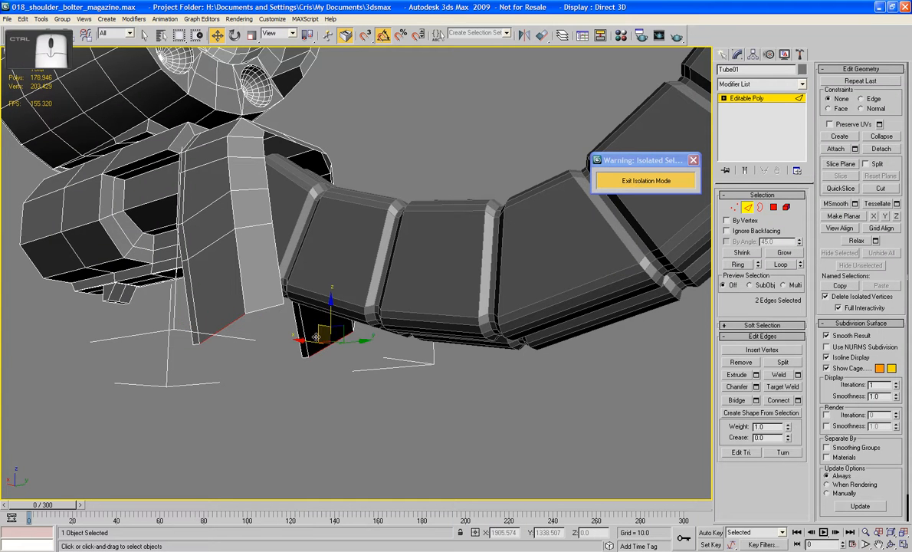
{"action": "middle_click_drag", "start_coordinate": [297, 362], "coordinate": [634, 407], "text": "alt"}
{"action": "left_click", "coordinate": [734, 400]}
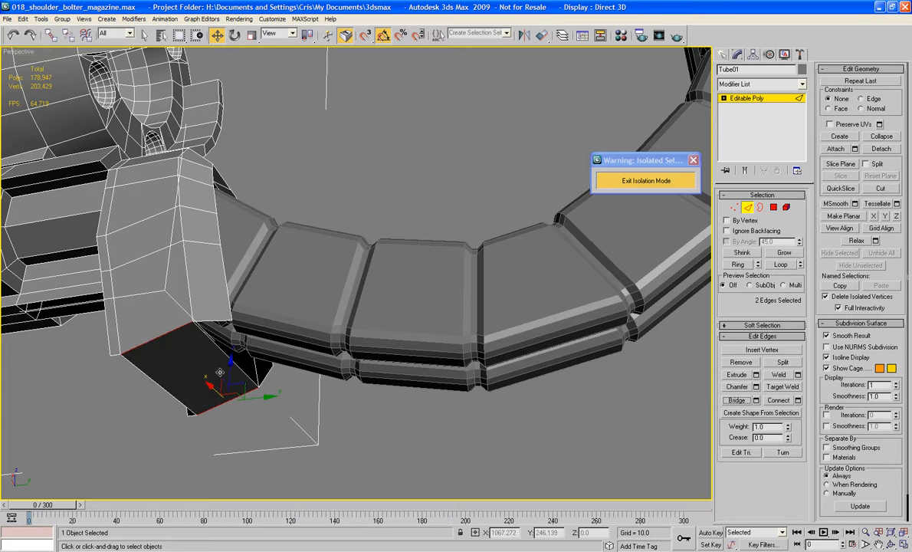
Bridge the next pair of opposite bottom edges, nearest the ammo belt, to extend the housing's underside.
{"action": "left_click", "coordinate": [208, 320]}
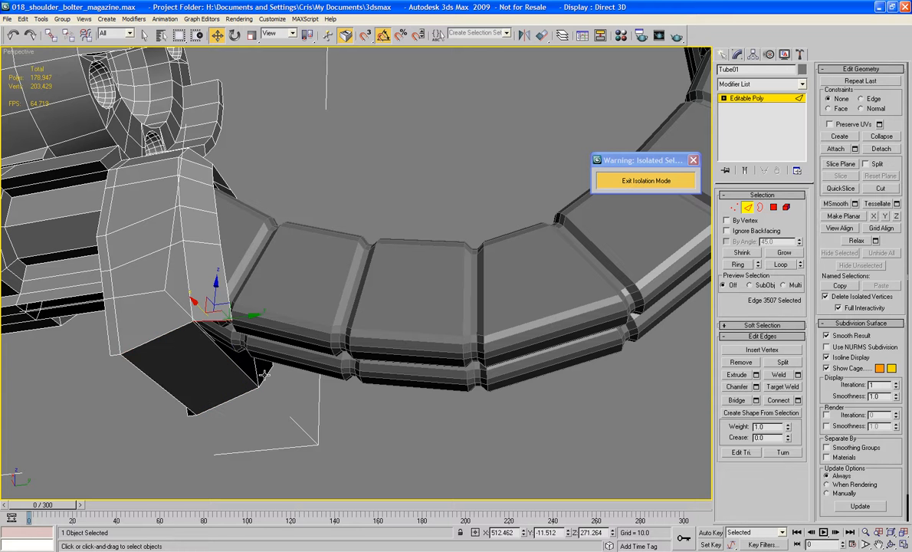
{"action": "left_click", "coordinate": [263, 374], "text": "ctrl"}
{"action": "left_click", "coordinate": [730, 400]}
Move the main underside polygon of the feed housing down about 6 units and slightly toward the ammo belt.
{"action": "middle_click_drag", "start_coordinate": [467, 324], "coordinate": [469, 364], "text": "alt"}
{"action": "scroll", "coordinate": [470, 365], "scroll_direction": "up", "scroll_amount": 3}
{"action": "middle_click_drag", "start_coordinate": [316, 325], "coordinate": [345, 311]}
{"action": "key", "text": "4"}
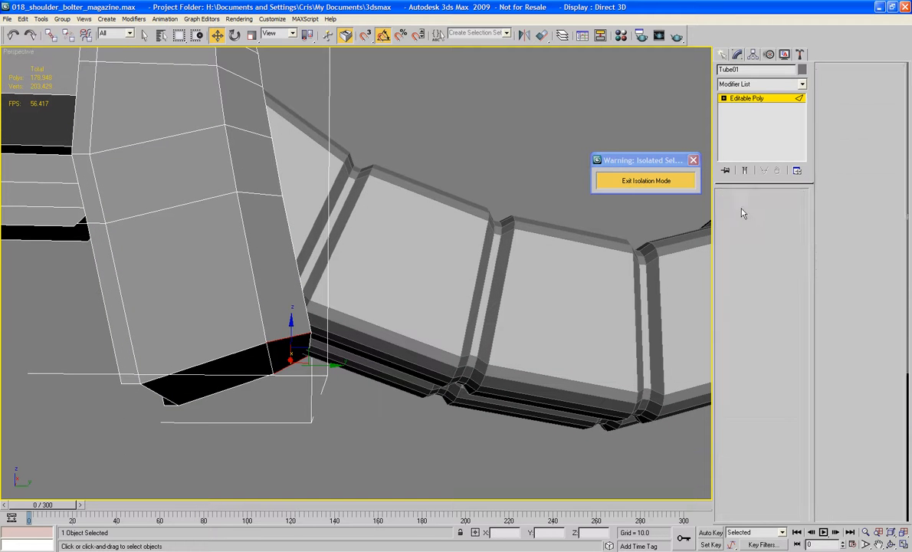
{"action": "left_click", "coordinate": [221, 361]}
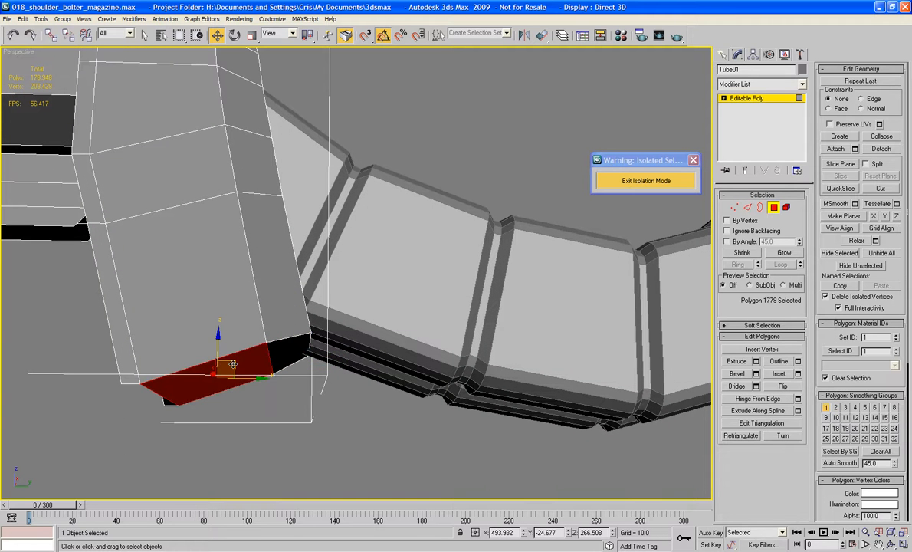
{"action": "left_click_drag", "start_coordinate": [222, 363], "coordinate": [240, 397]}
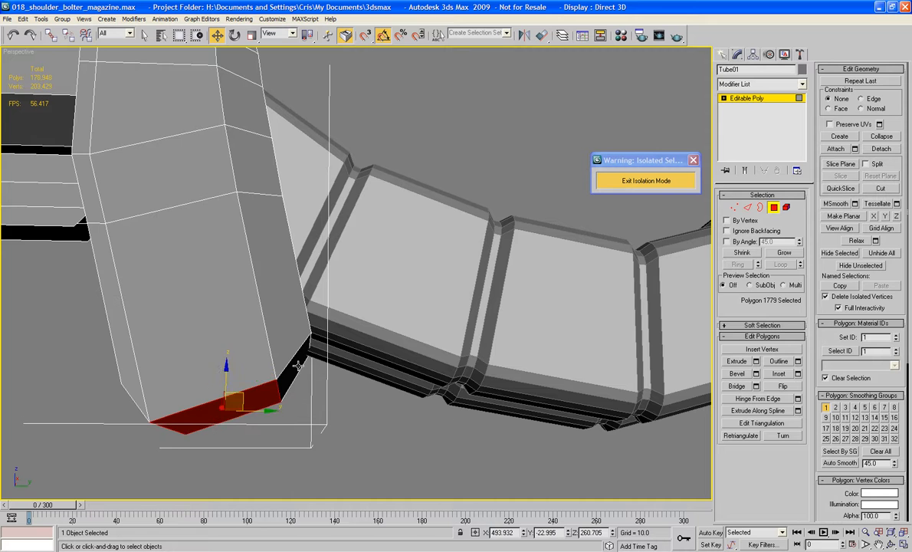
Bridge the two opposite short edges at the lower rim of the housing's open side facing the gun body.
{"action": "middle_click_drag", "start_coordinate": [299, 360], "coordinate": [247, 374]}
{"action": "left_click", "coordinate": [746, 208]}
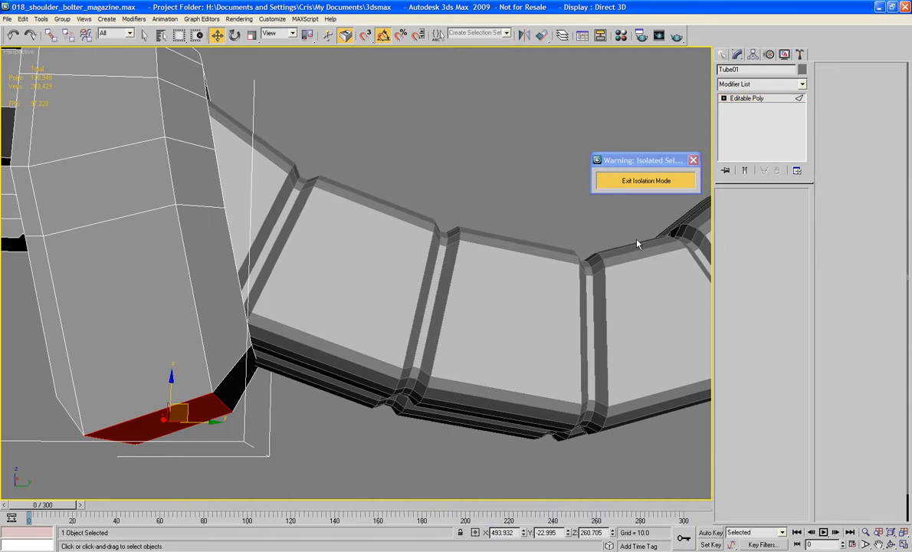
{"action": "left_click", "coordinate": [260, 358]}
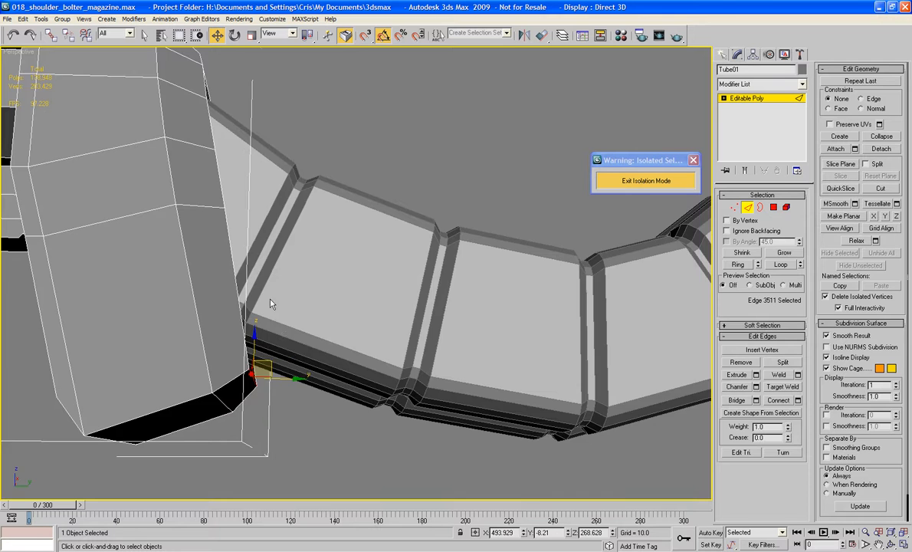
{"action": "middle_click_drag", "start_coordinate": [269, 304], "coordinate": [326, 337], "text": "alt"}
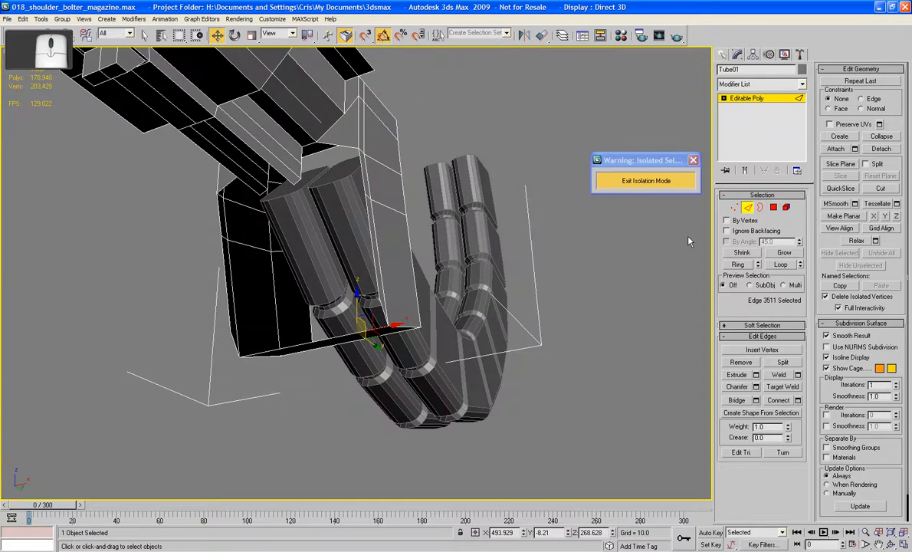
{"action": "left_click", "coordinate": [381, 310]}
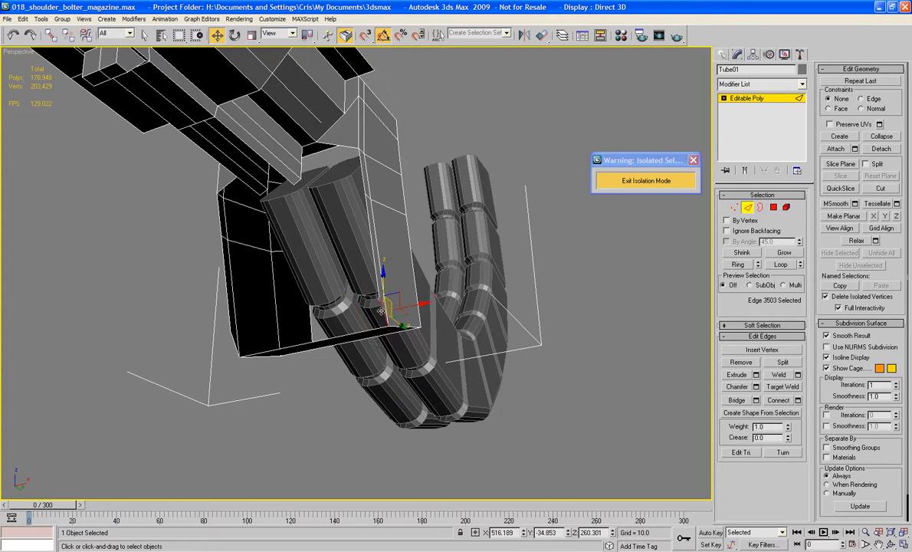
{"action": "left_click", "coordinate": [235, 349], "text": "ctrl"}
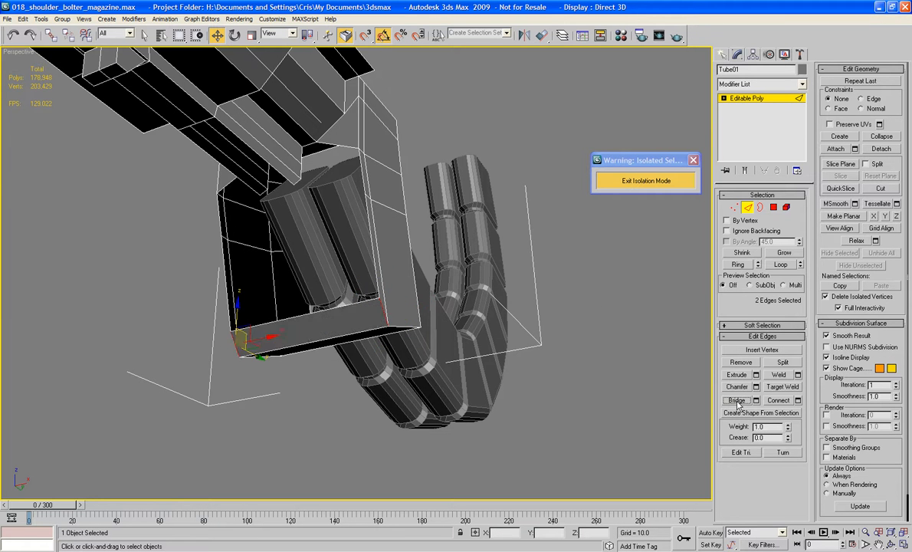
{"action": "scroll", "coordinate": [527, 283], "scroll_direction": "up", "scroll_amount": 5}
Try to bridge both side edges of the housing's opening to the gun body's lower edges in one operation.
{"action": "middle_click_drag", "start_coordinate": [424, 274], "coordinate": [522, 370], "text": "alt"}
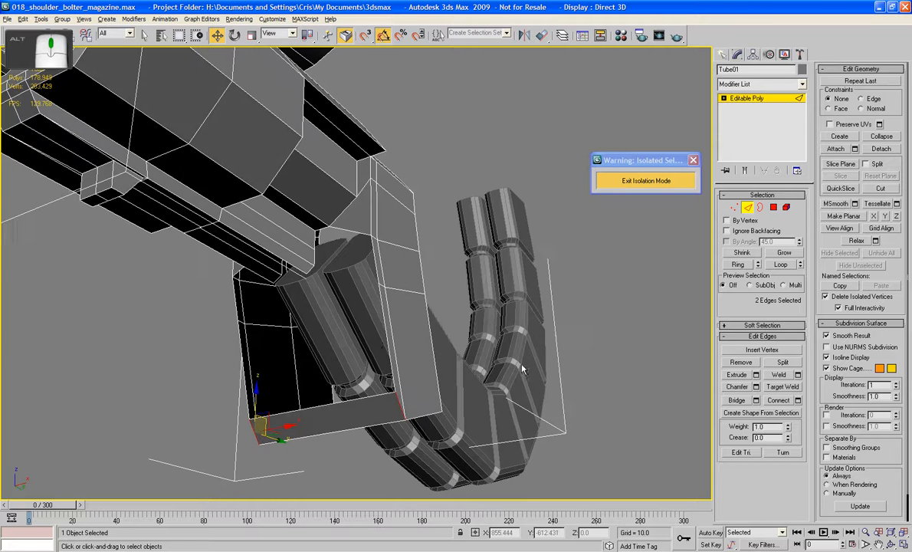
{"action": "left_click", "coordinate": [386, 337]}
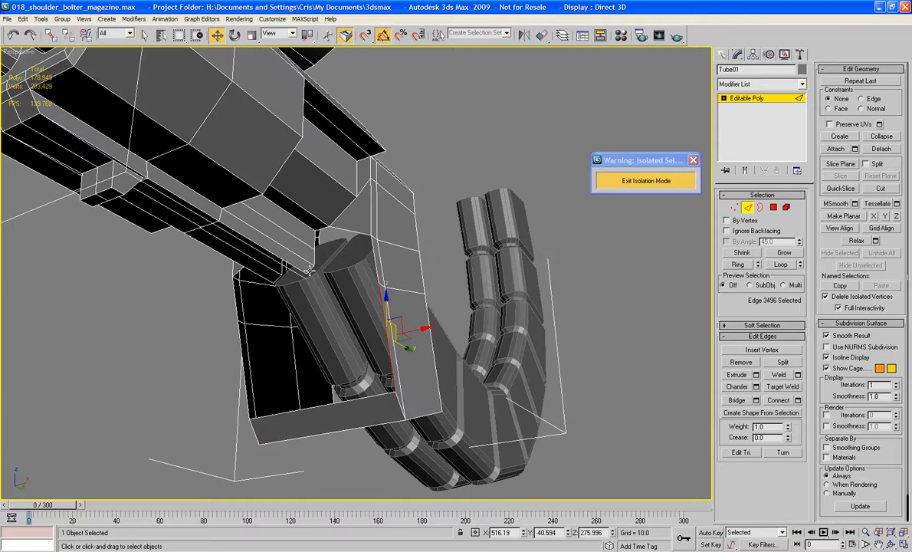
{"action": "left_click", "coordinate": [310, 270], "text": "ctrl"}
{"action": "middle_click_drag", "start_coordinate": [268, 330], "coordinate": [331, 350], "text": "alt"}
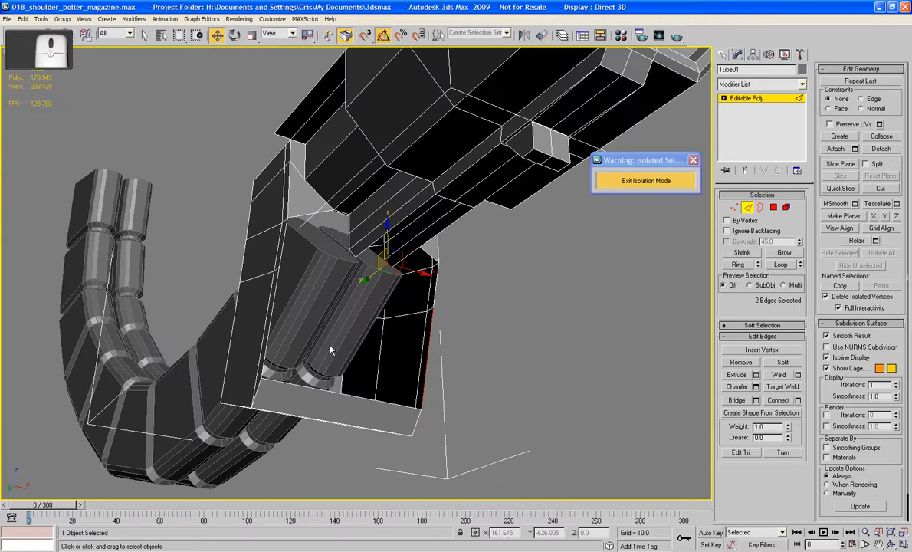
{"action": "left_click", "coordinate": [269, 337], "text": "ctrl"}
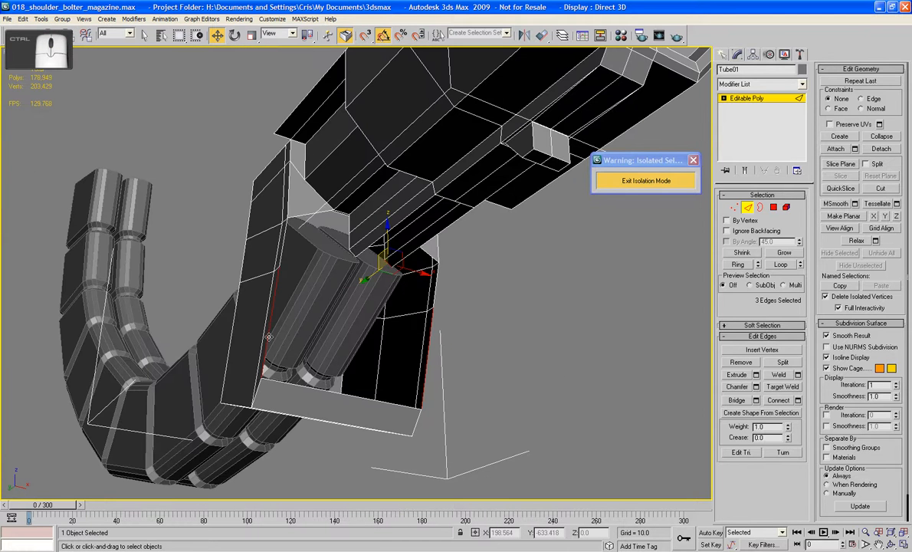
{"action": "left_click", "coordinate": [352, 254], "text": "ctrl"}
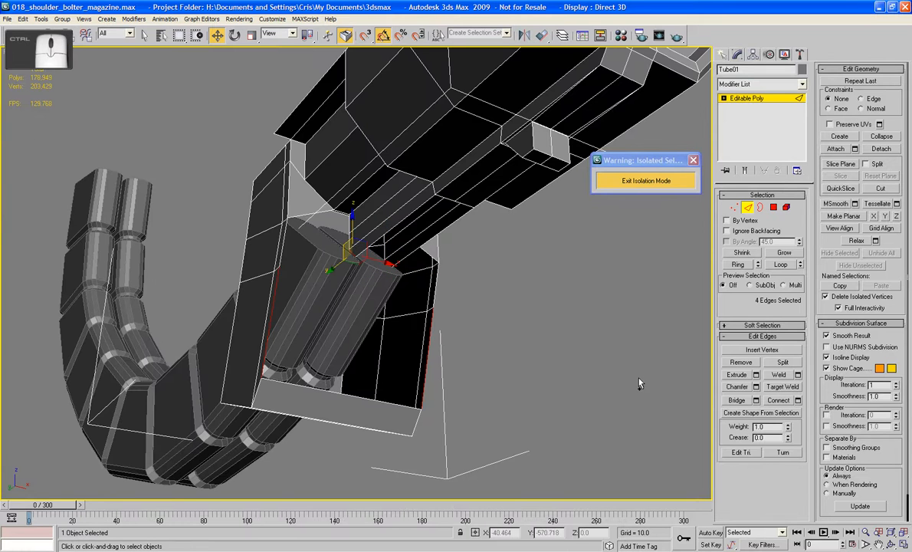
{"action": "left_click", "coordinate": [735, 400]}
{"action": "middle_click_drag", "start_coordinate": [548, 337], "coordinate": [432, 307], "text": "alt"}
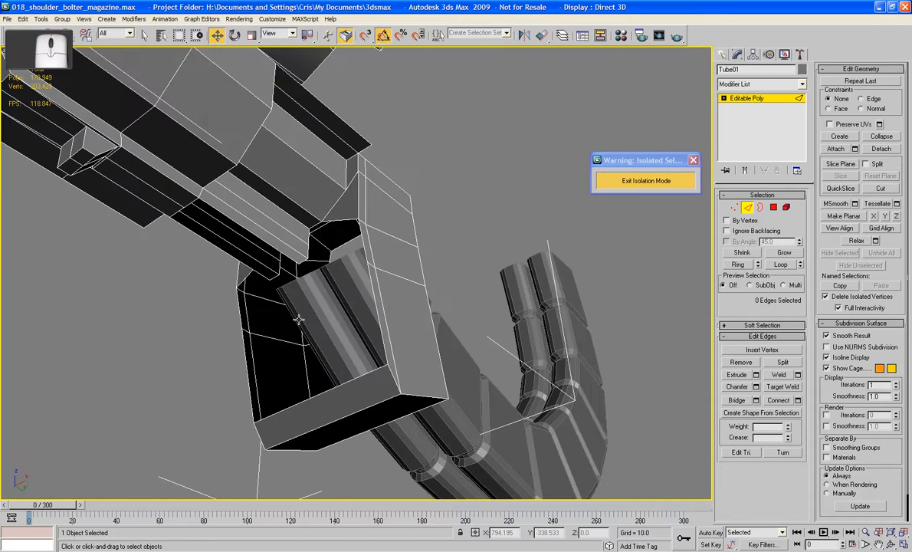
Bridge each inner side edge of the housing's opening to the nearest lower corner edge of the gun body.
{"action": "left_click", "coordinate": [302, 262]}
{"action": "left_click", "coordinate": [375, 314], "text": "ctrl"}
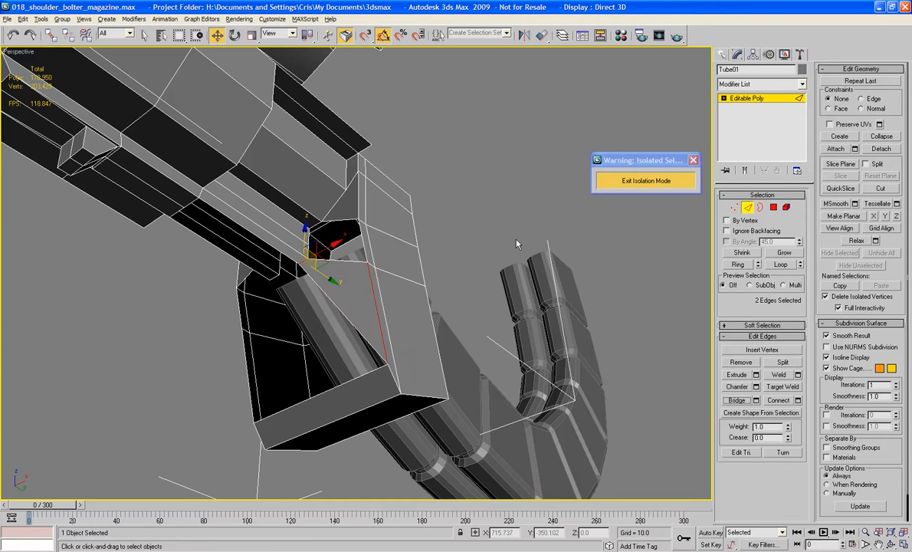
{"action": "middle_click_drag", "start_coordinate": [515, 244], "coordinate": [598, 252], "text": "alt"}
{"action": "left_click", "coordinate": [357, 251]}
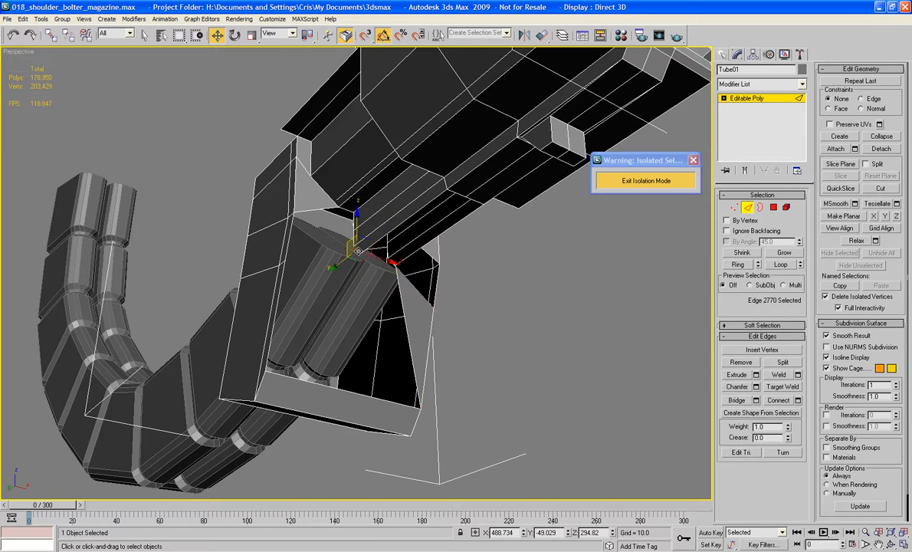
{"action": "key", "text": "BackSpace"}
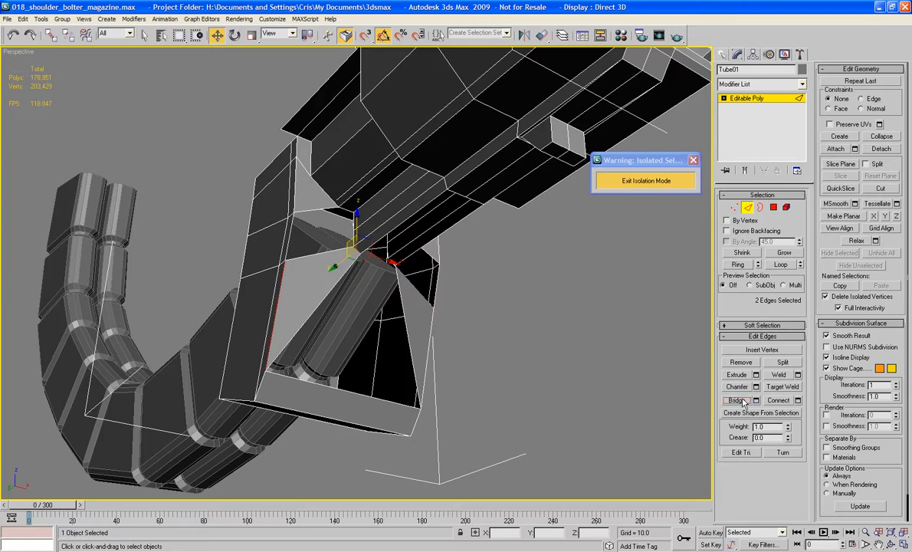
Bridge the next edge pair above on each side, joining the housing wall to the gun body.
{"action": "middle_click_drag", "start_coordinate": [414, 326], "coordinate": [430, 375], "text": "alt"}
{"action": "scroll", "coordinate": [407, 290], "scroll_direction": "up", "scroll_amount": 2}
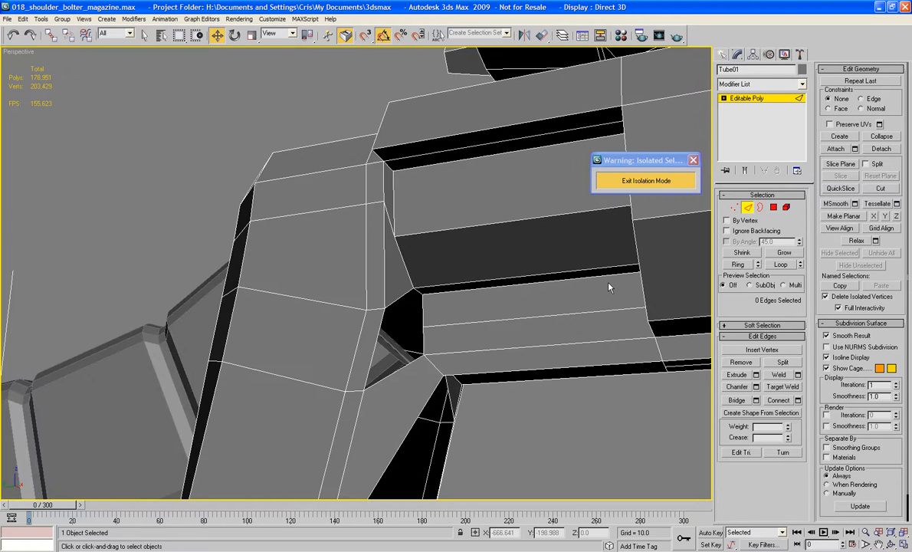
{"action": "left_click", "coordinate": [371, 357]}
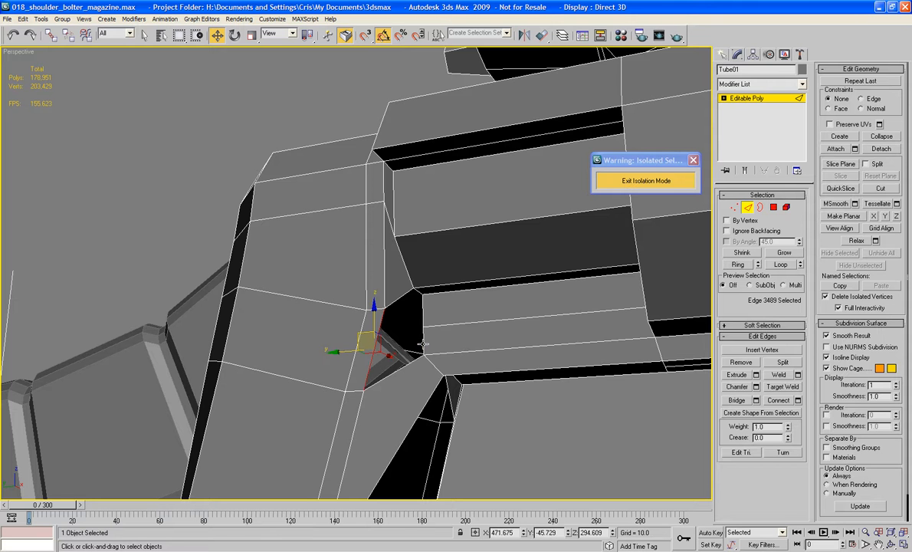
{"action": "left_click", "coordinate": [423, 344], "text": "ctrl"}
{"action": "left_click", "coordinate": [736, 400]}
{"action": "middle_click_drag", "start_coordinate": [471, 388], "coordinate": [367, 264]}
{"action": "left_click", "coordinate": [297, 226]}
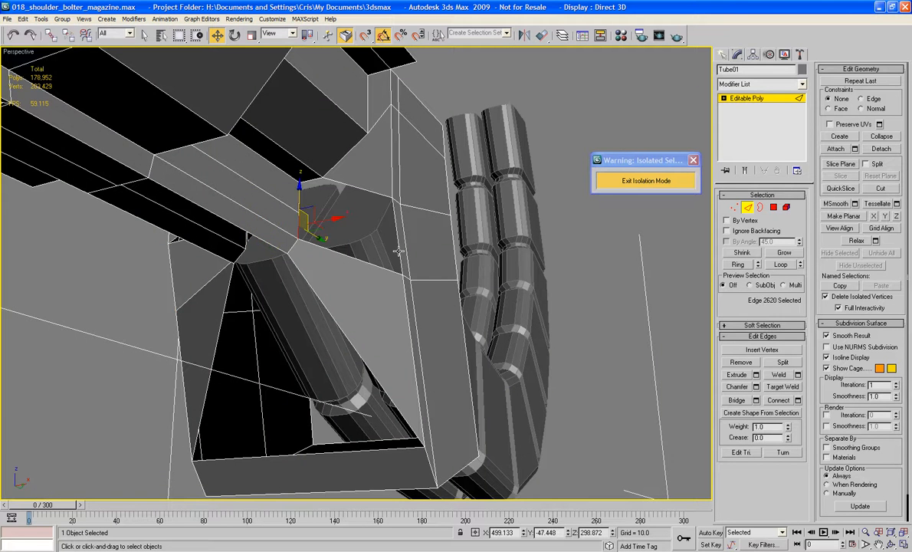
{"action": "left_click", "coordinate": [398, 251], "text": "ctrl"}
{"action": "left_click", "coordinate": [740, 401]}
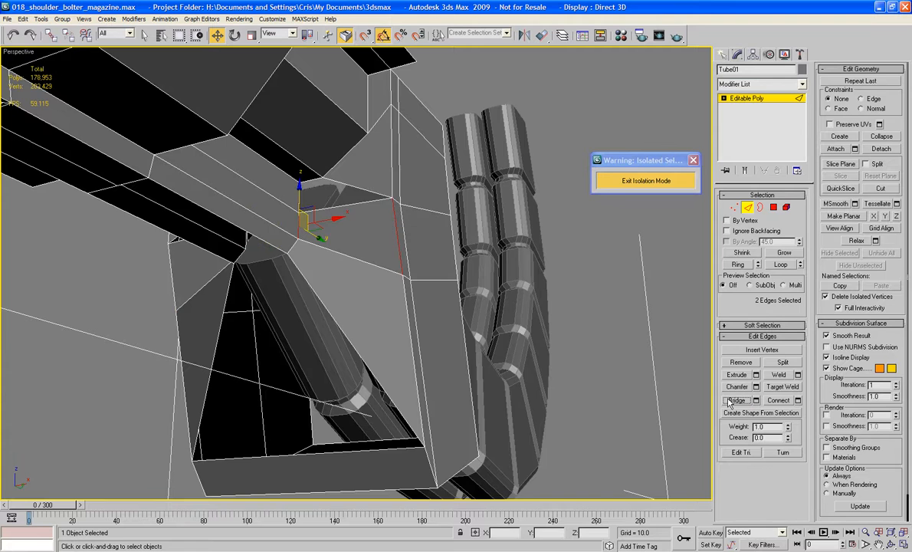
Bridge the two long opposite edges of the open slot under the gun body, just ahead of the feed housing.
{"action": "middle_click_drag", "start_coordinate": [498, 299], "coordinate": [402, 385], "text": "alt"}
{"action": "left_click", "coordinate": [377, 350]}
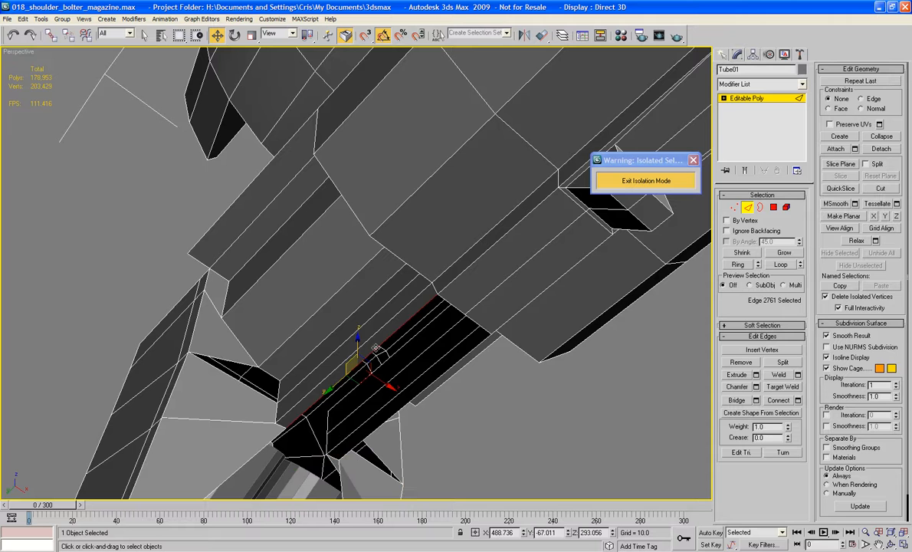
{"action": "left_click", "coordinate": [411, 403], "text": "ctrl"}
{"action": "left_click", "coordinate": [733, 400]}
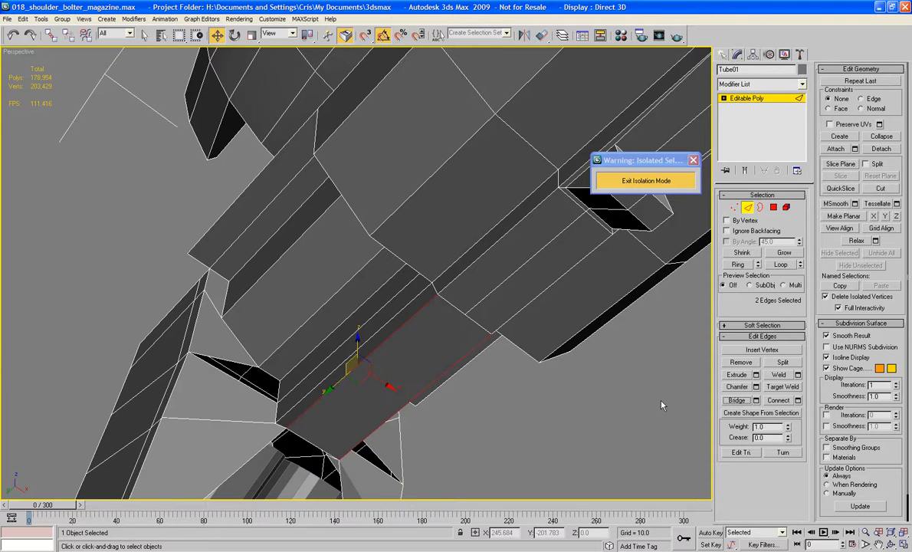
Bridge the end edge of the gun body's new underside strip to the upper edge of the housing's lower rim.
{"action": "middle_click_drag", "start_coordinate": [478, 452], "coordinate": [534, 244]}
{"action": "left_click", "coordinate": [332, 216]}
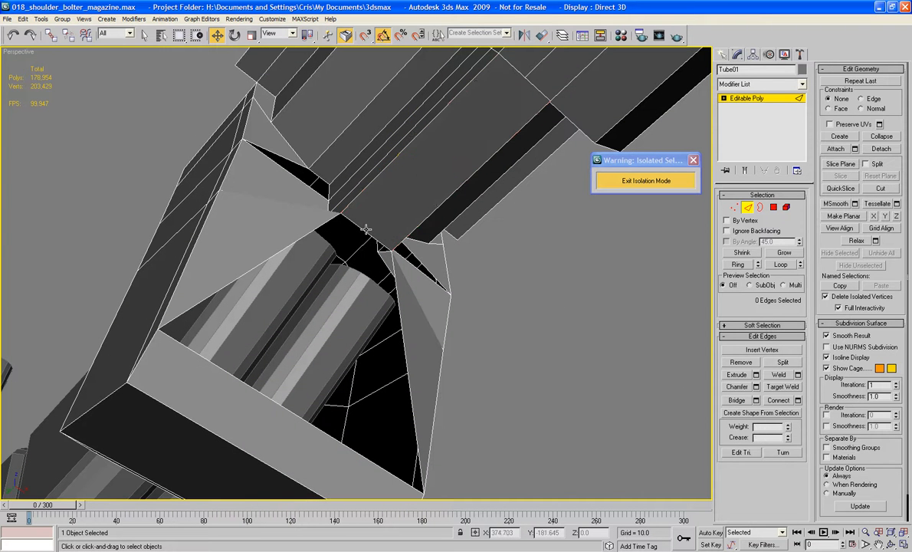
{"action": "left_click", "coordinate": [342, 215]}
{"action": "key", "text": "ctrl+z"}
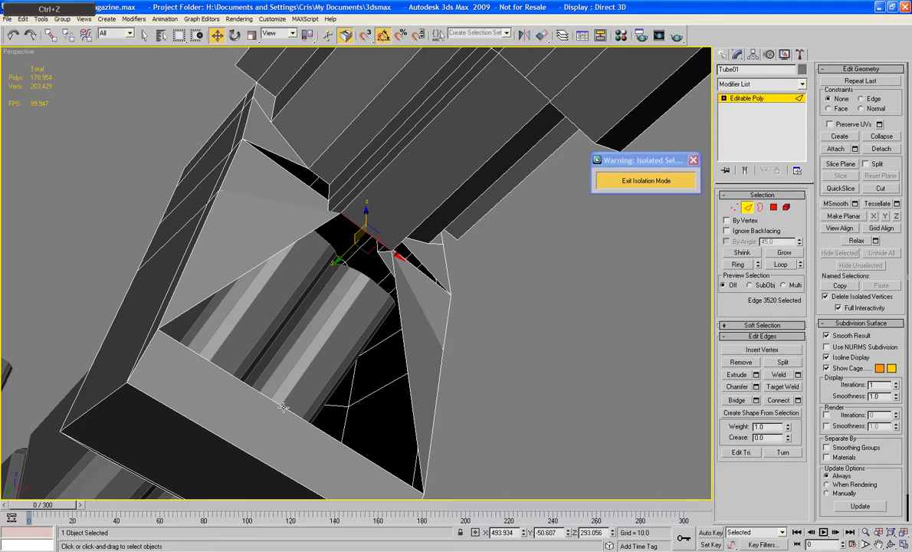
{"action": "left_click", "coordinate": [285, 406], "text": "ctrl"}
{"action": "left_click", "coordinate": [733, 400]}
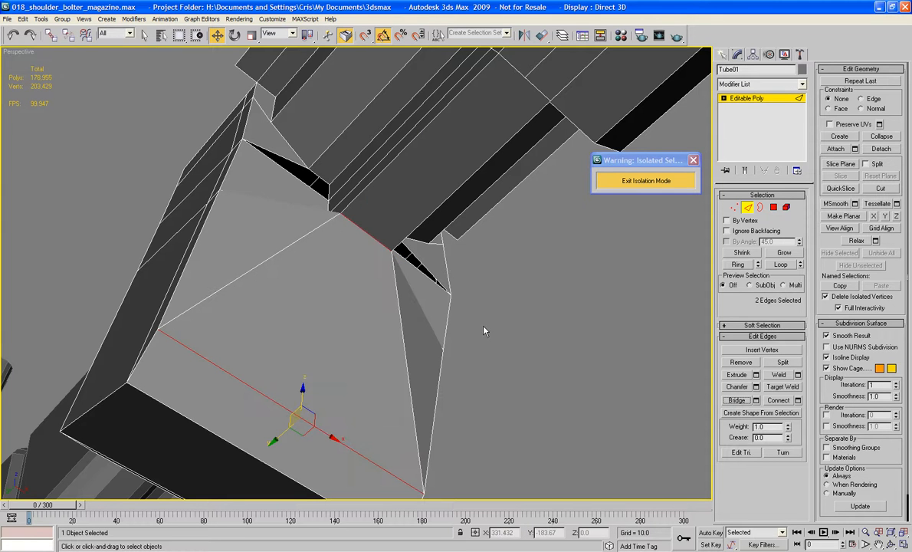
Select the ring of cross edges along the new underside faces and connect them with a lengthwise centre edge.
{"action": "left_click", "coordinate": [366, 230]}
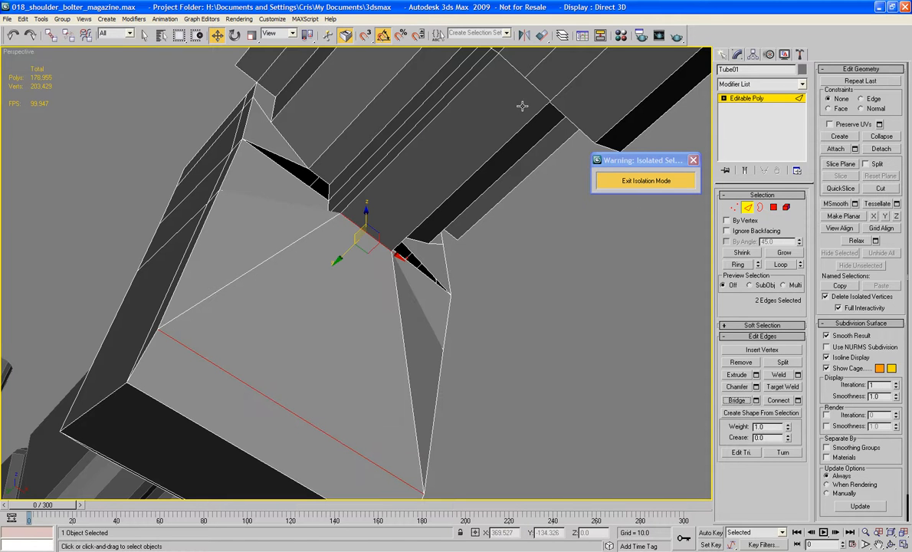
{"action": "left_click", "coordinate": [740, 264]}
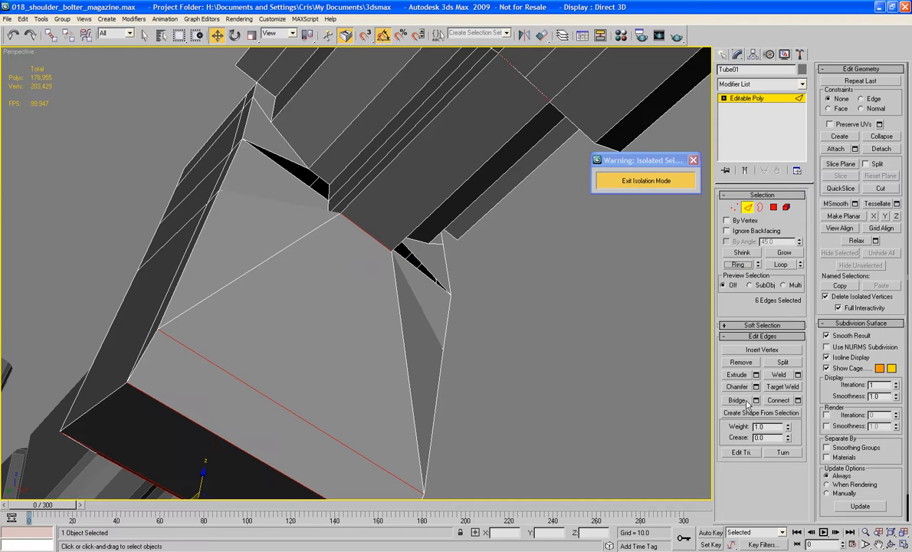
{"action": "left_click", "coordinate": [779, 401]}
Weld the two overlapping vertices where the new centre edge meets the gun body, using a 0.1 threshold.
{"action": "middle_click_drag", "start_coordinate": [631, 292], "coordinate": [516, 349]}
{"action": "scroll", "coordinate": [580, 451], "scroll_direction": "up", "scroll_amount": 2}
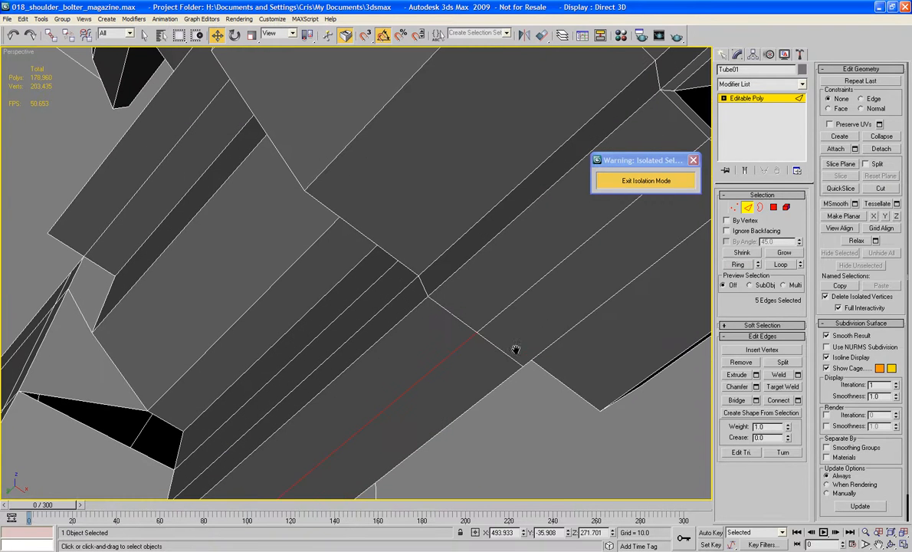
{"action": "left_click", "coordinate": [732, 209]}
{"action": "left_click_drag", "start_coordinate": [462, 319], "coordinate": [497, 352]}
{"action": "left_click", "coordinate": [798, 361]}
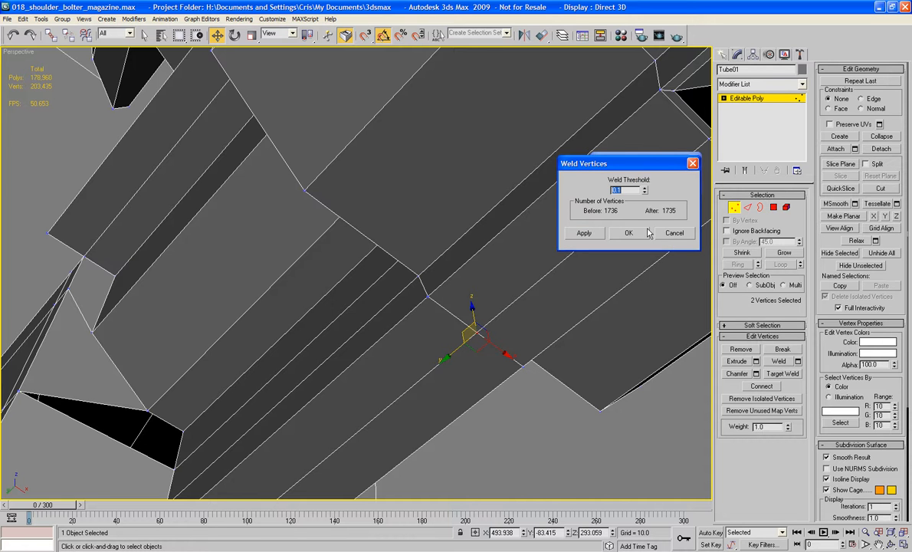
{"action": "left_click", "coordinate": [623, 236]}
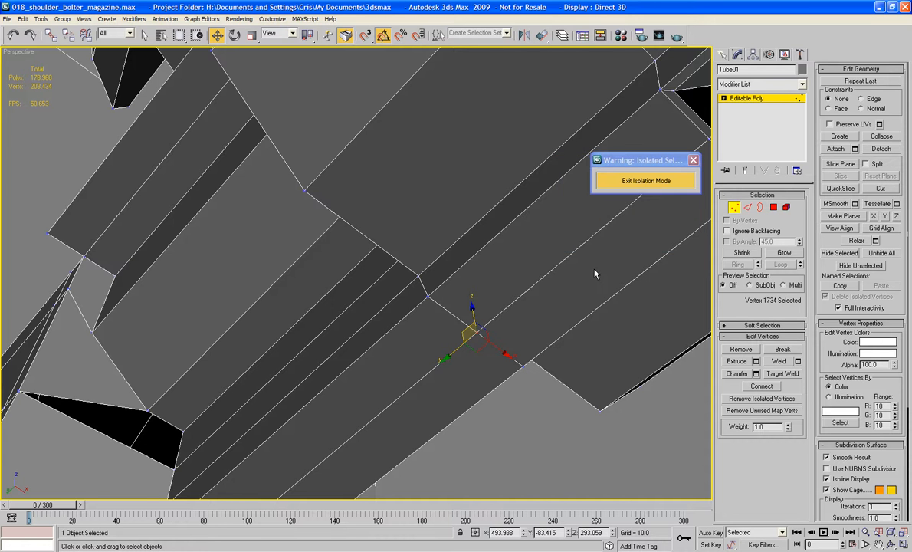
Cap the two open border holes on either side of the junction between the gun body and the feed housing.
{"action": "scroll", "coordinate": [590, 264], "scroll_direction": "down", "scroll_amount": 4}
{"action": "middle_click_drag", "start_coordinate": [529, 199], "coordinate": [501, 237], "text": "alt"}
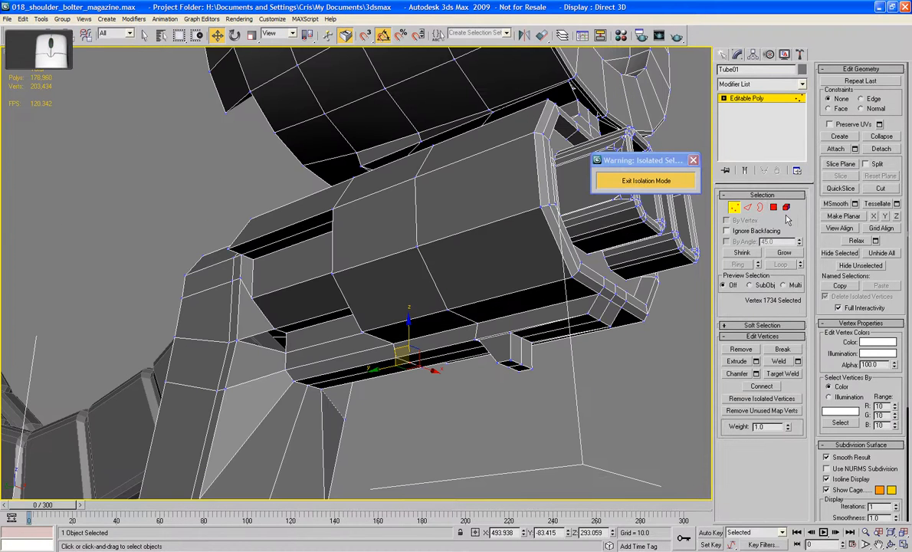
{"action": "left_click", "coordinate": [760, 207]}
{"action": "left_click", "coordinate": [422, 351]}
{"action": "left_click", "coordinate": [255, 349]}
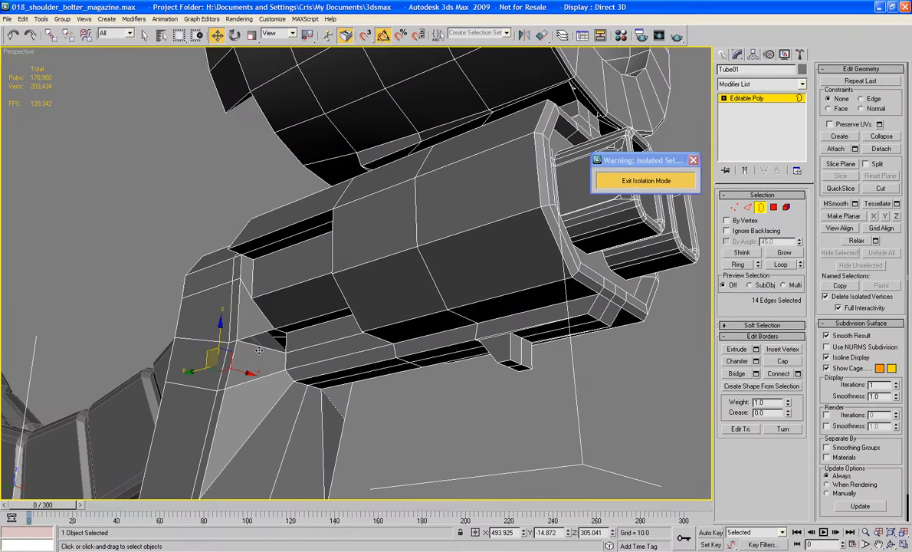
{"action": "left_click_drag", "start_coordinate": [255, 344], "coordinate": [265, 341]}
{"action": "middle_click_drag", "start_coordinate": [414, 377], "coordinate": [337, 365], "text": "alt"}
{"action": "key", "text": "ctrl+z"}
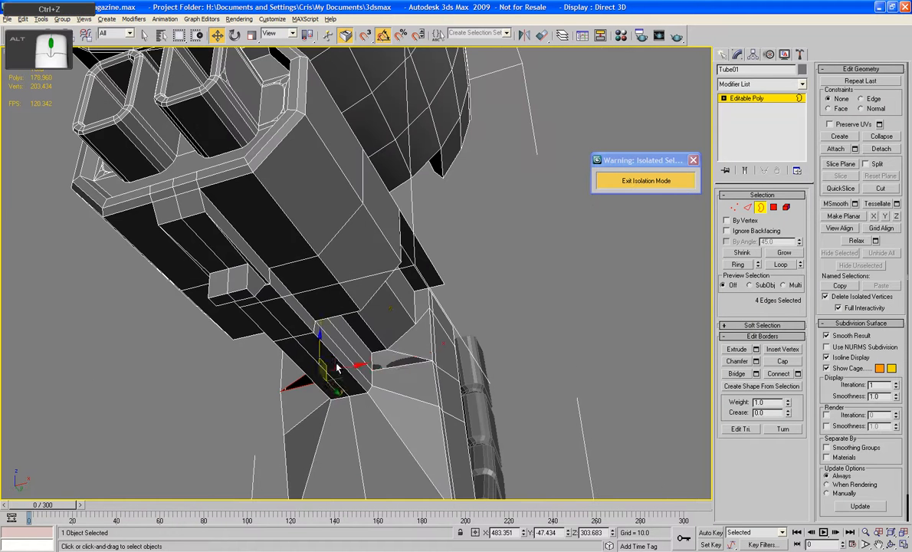
{"action": "left_click", "coordinate": [374, 362], "text": "ctrl"}
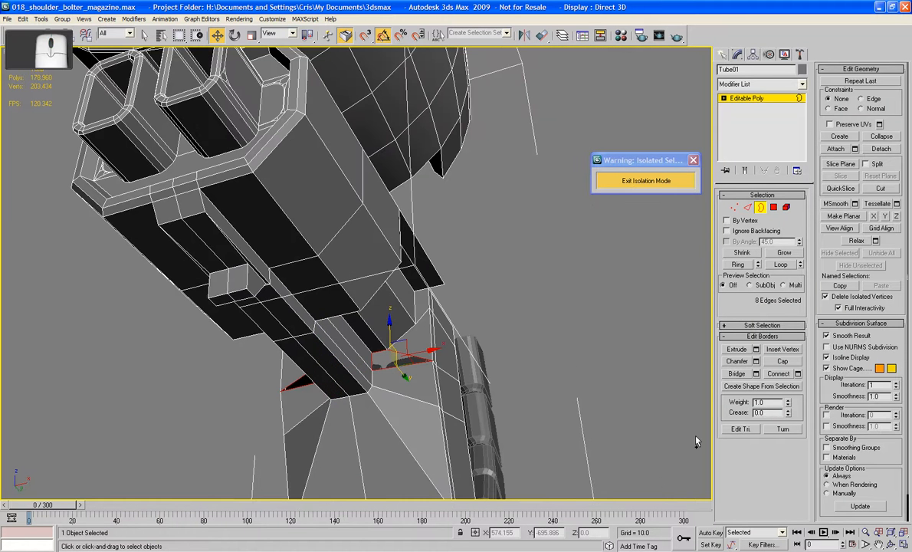
{"action": "left_click", "coordinate": [787, 363]}
Shorten the feed housing in the left view by moving its lower front and lower rear corner vertices upward and toward the gun body.
{"action": "scroll", "coordinate": [609, 312], "scroll_direction": "down", "scroll_amount": 5}
{"action": "middle_click_drag", "start_coordinate": [609, 313], "coordinate": [510, 337], "text": "alt"}
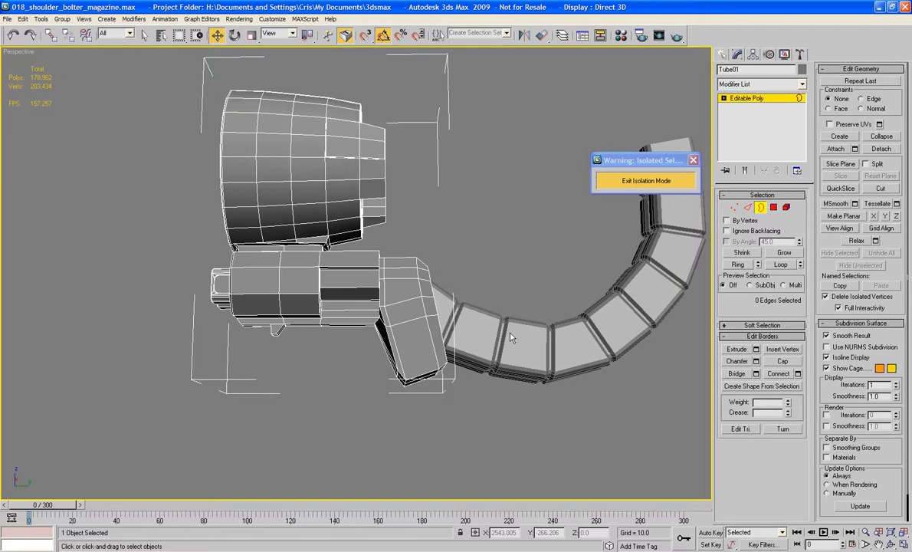
{"action": "middle_click_drag", "start_coordinate": [426, 338], "coordinate": [470, 299], "text": "alt"}
{"action": "scroll", "coordinate": [444, 357], "scroll_direction": "up", "scroll_amount": 3}
{"action": "key", "text": "l"}
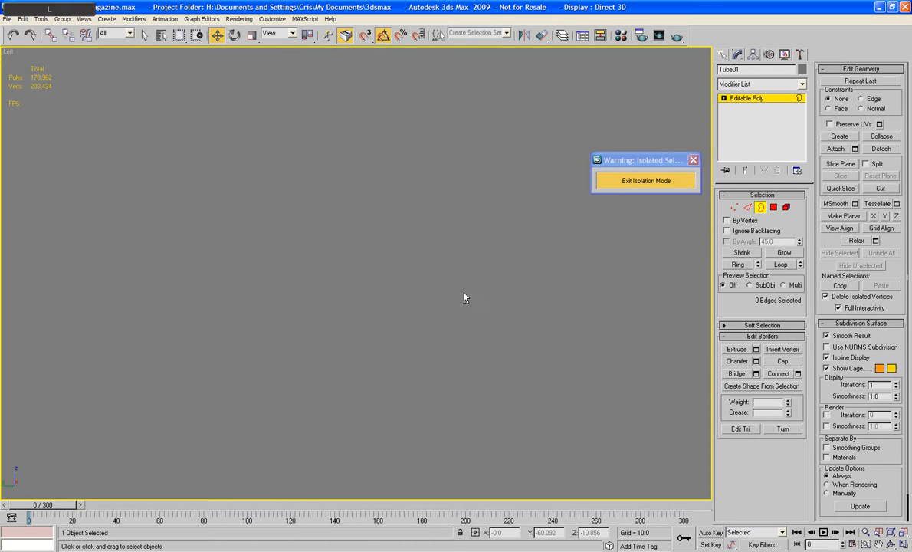
{"action": "key", "text": "z"}
{"action": "scroll", "coordinate": [370, 381], "scroll_direction": "up", "scroll_amount": 4}
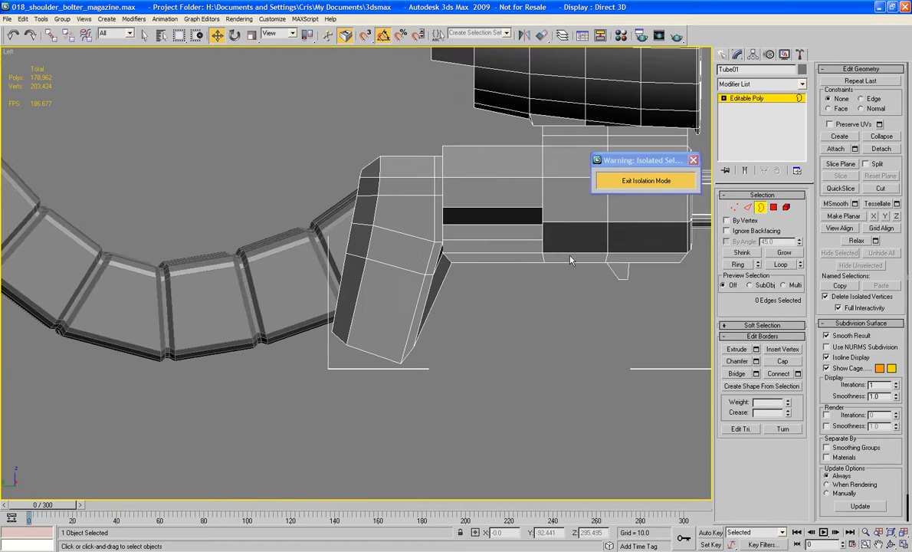
{"action": "key", "text": "1"}
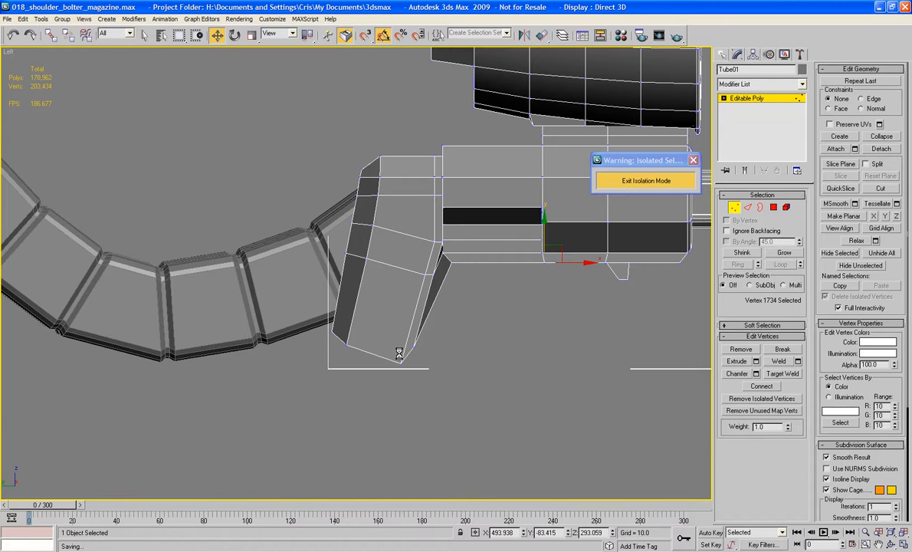
{"action": "left_click_drag", "start_coordinate": [439, 382], "coordinate": [459, 287]}
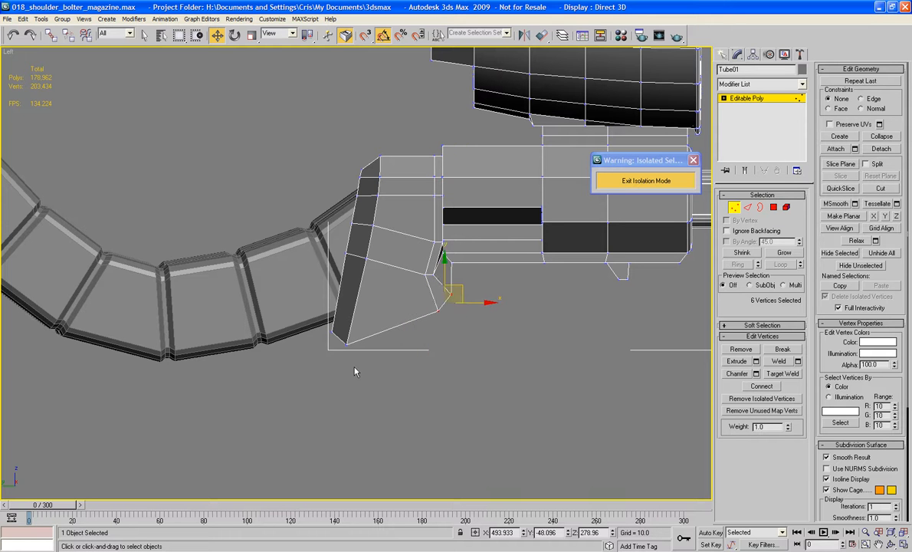
{"action": "left_click_drag", "start_coordinate": [359, 348], "coordinate": [391, 304]}
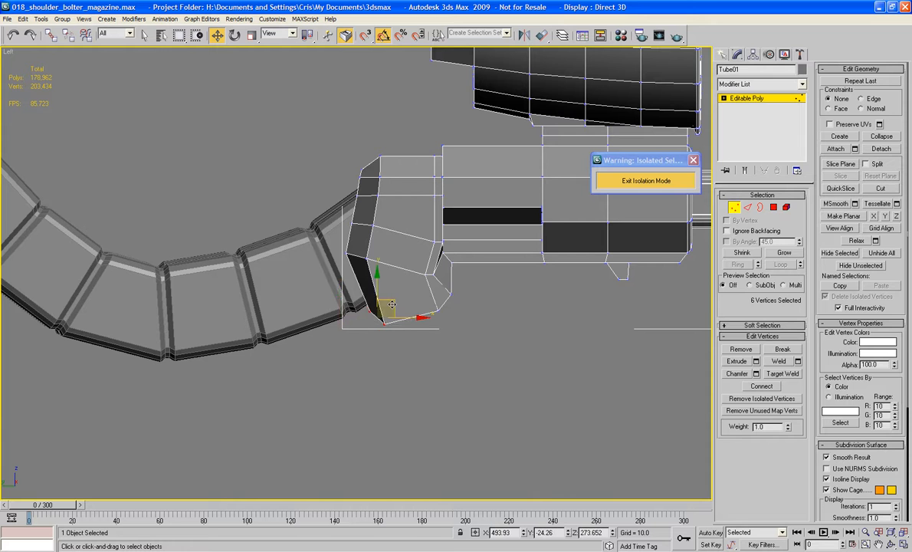
Target-weld the intermediate vertices along the housing's belt-side edges into the bottom corners, leaving straight edges on the side facing the left view.
{"action": "left_click", "coordinate": [750, 207]}
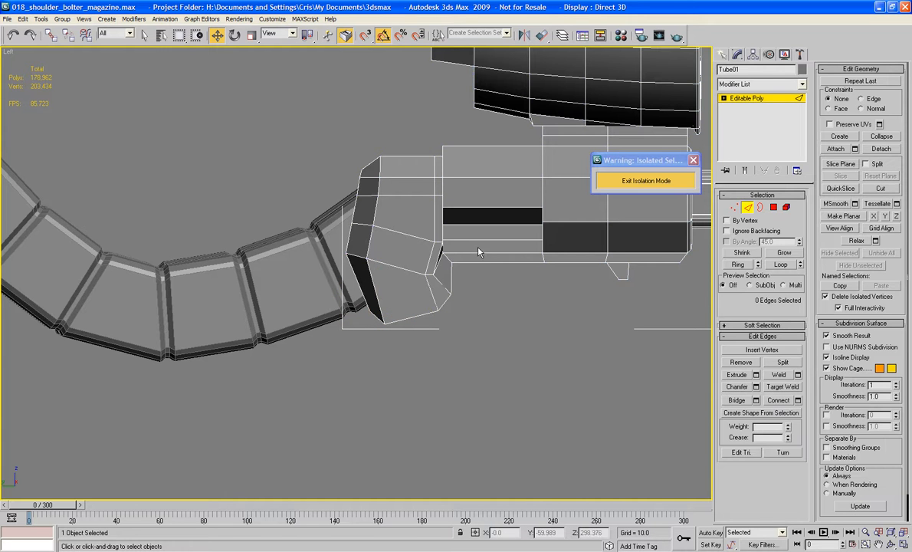
{"action": "left_click", "coordinate": [360, 257]}
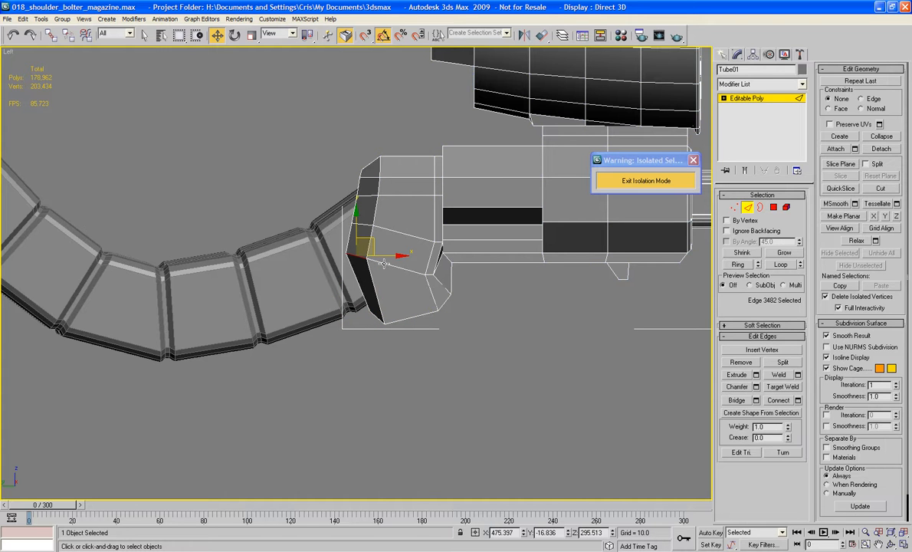
{"action": "left_click", "coordinate": [751, 208]}
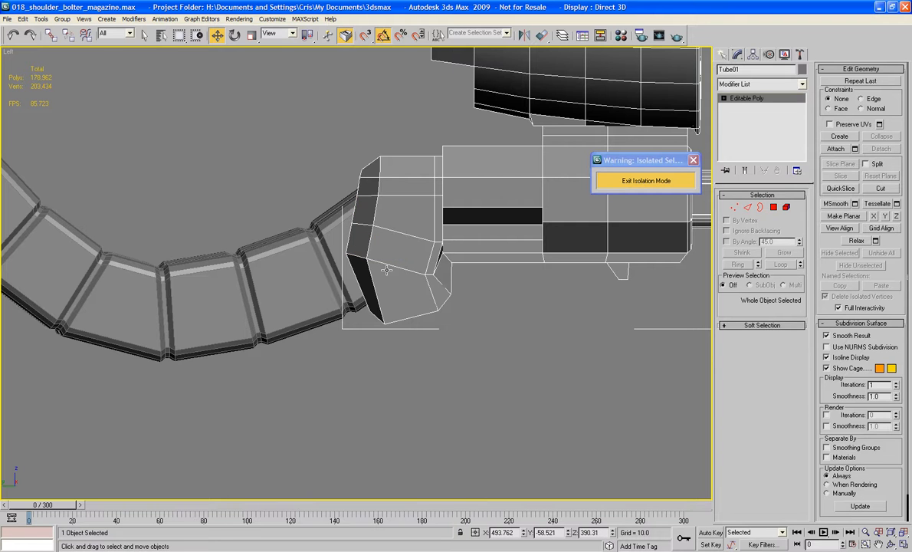
{"action": "left_click", "coordinate": [734, 208]}
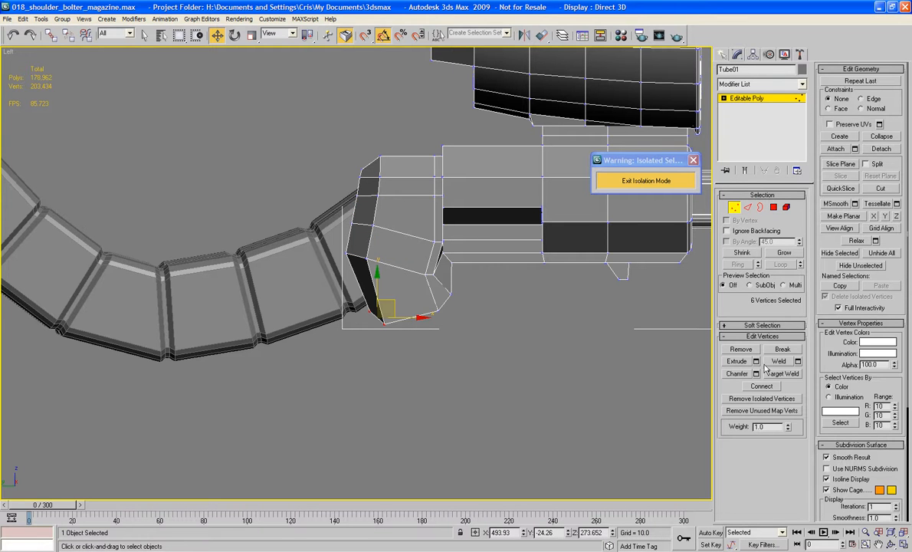
{"action": "left_click", "coordinate": [780, 373]}
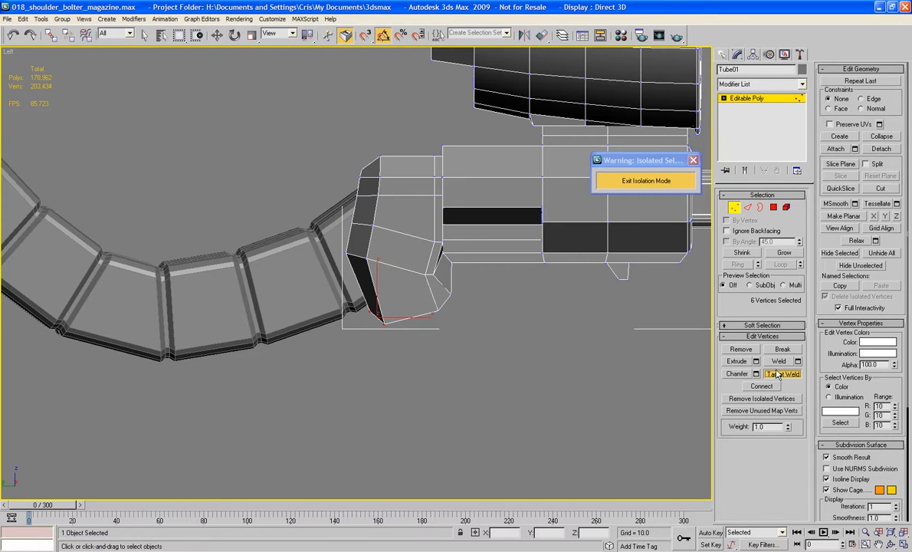
{"action": "left_click", "coordinate": [377, 193]}
{"action": "left_click", "coordinate": [361, 179]}
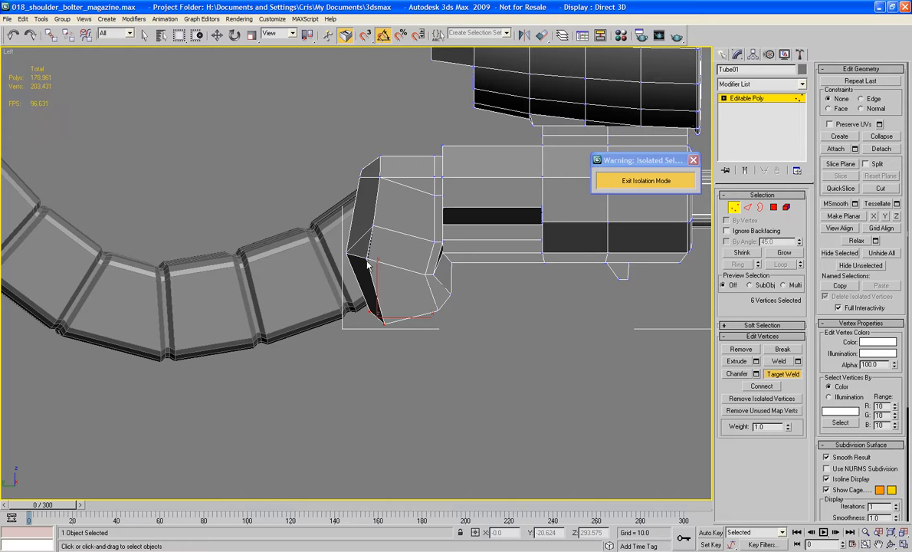
{"action": "left_click", "coordinate": [366, 256]}
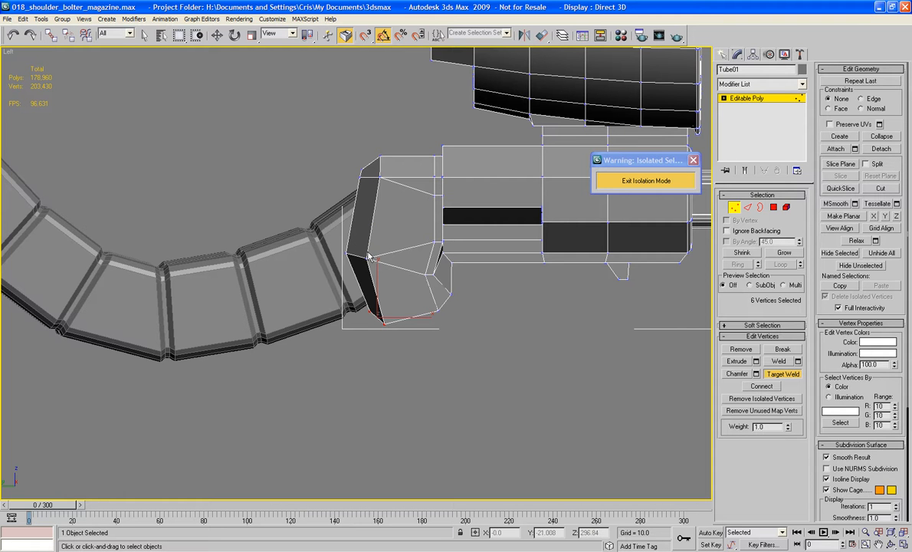
{"action": "left_click", "coordinate": [384, 322]}
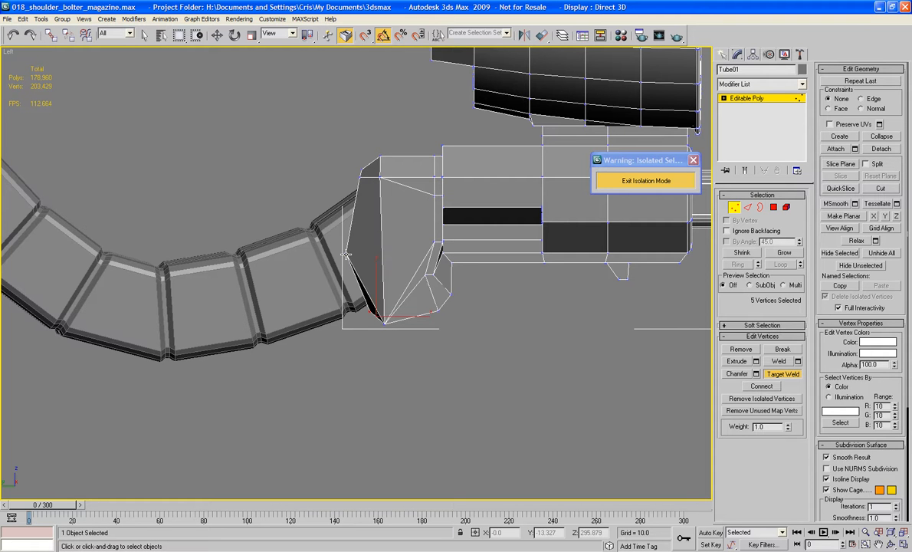
{"action": "left_click", "coordinate": [371, 311]}
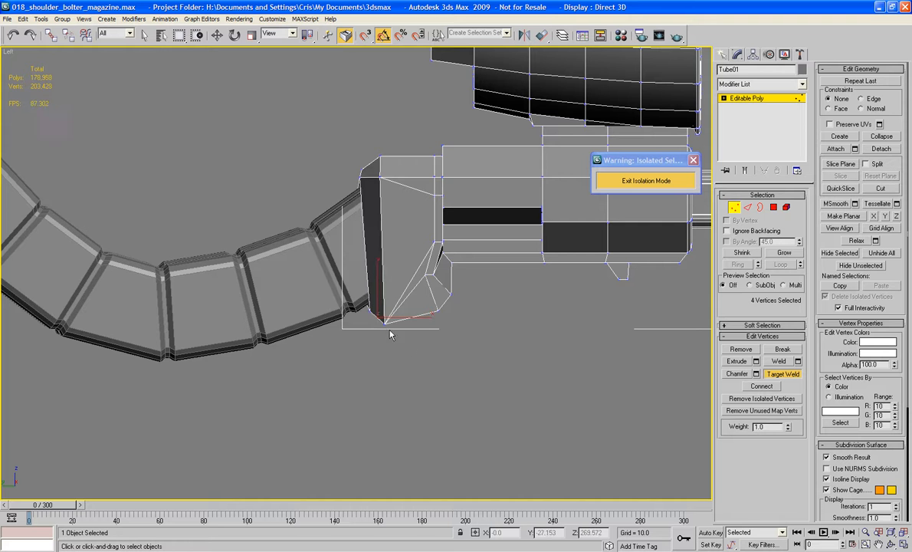
{"action": "key", "text": "w"}
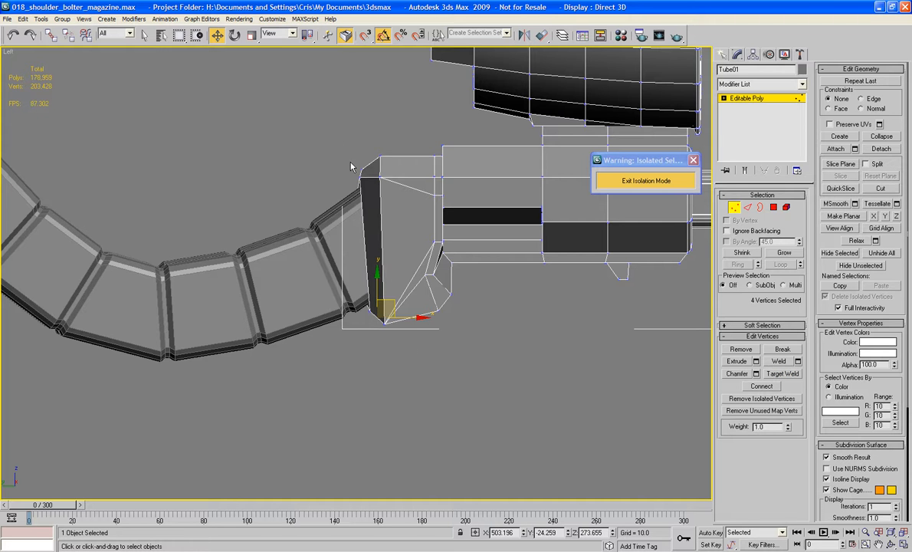
Target-weld the intermediate vertices on the housing's opposite side down into its bottom corner to match the simplified side.
{"action": "left_click", "coordinate": [341, 167]}
{"action": "scroll", "coordinate": [336, 161], "scroll_direction": "down", "scroll_amount": 4}
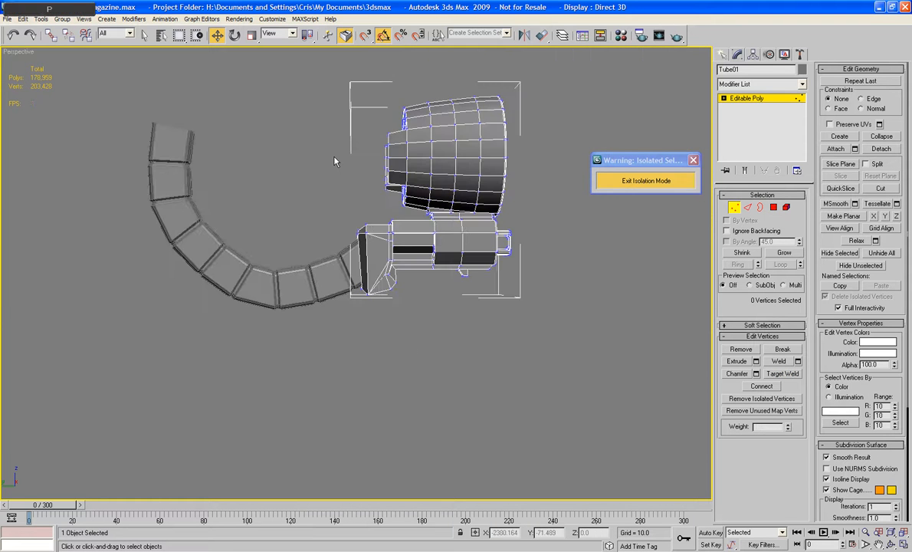
{"action": "middle_click_drag", "start_coordinate": [340, 178], "coordinate": [377, 198], "text": "alt"}
{"action": "key", "text": "z"}
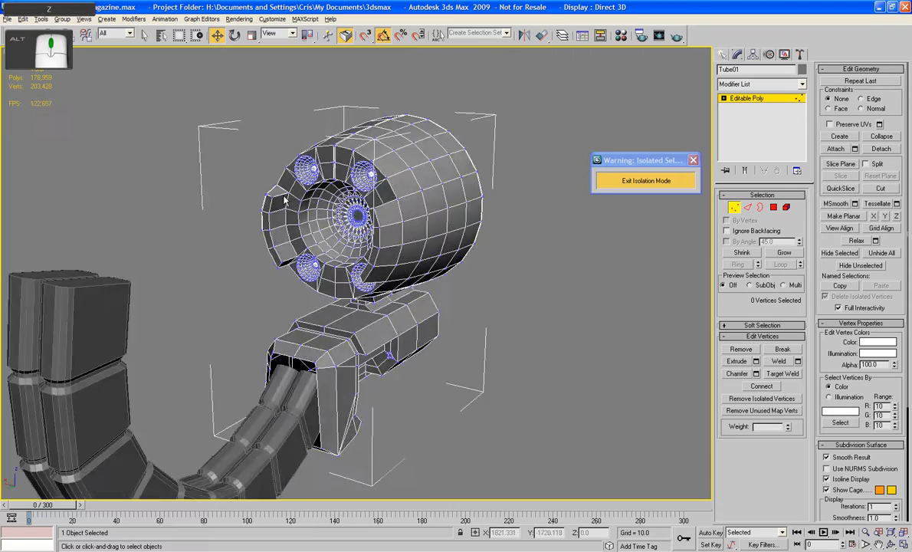
{"action": "mouse_move", "coordinate": [259, 181]}
{"action": "middle_mouse_down", "text": "alt"}
{"action": "mouse_move", "coordinate": [279, 178]}
{"action": "mouse_move", "coordinate": [259, 181]}
{"action": "middle_mouse_up", "text": "alt"}
{"action": "middle_click_drag", "start_coordinate": [279, 177], "coordinate": [296, 162], "text": "alt"}
{"action": "middle_click_drag", "start_coordinate": [258, 141], "coordinate": [370, 234], "text": "alt"}
{"action": "scroll", "coordinate": [383, 234], "scroll_direction": "up", "scroll_amount": 2}
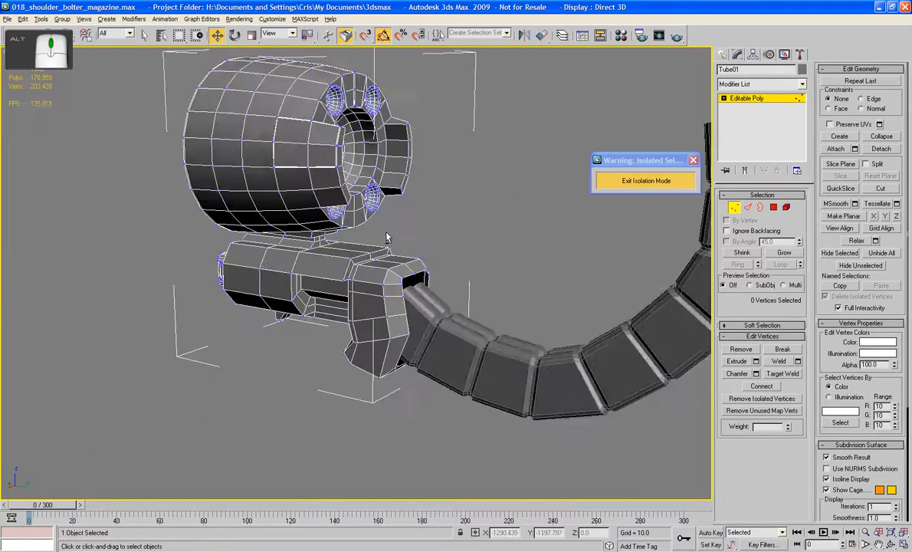
{"action": "scroll", "coordinate": [387, 234], "scroll_direction": "up", "scroll_amount": 2}
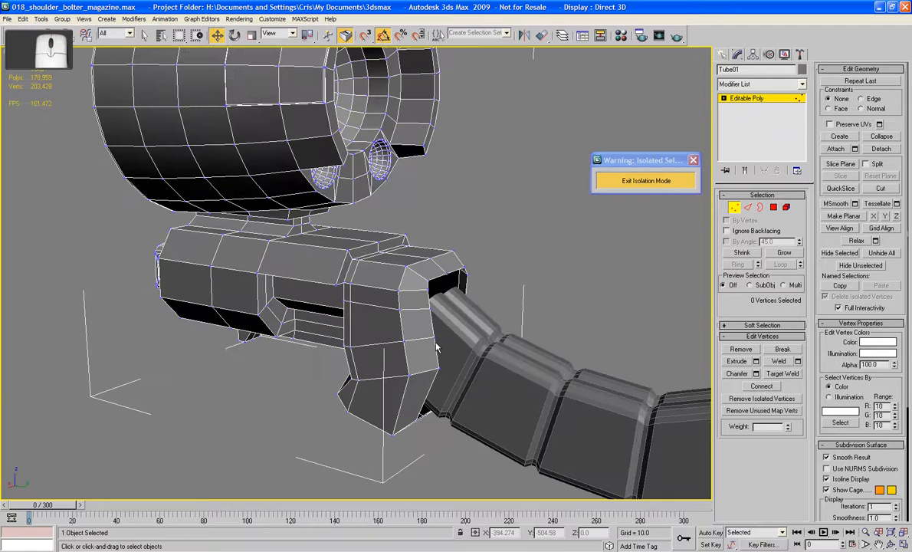
{"action": "left_click", "coordinate": [781, 374]}
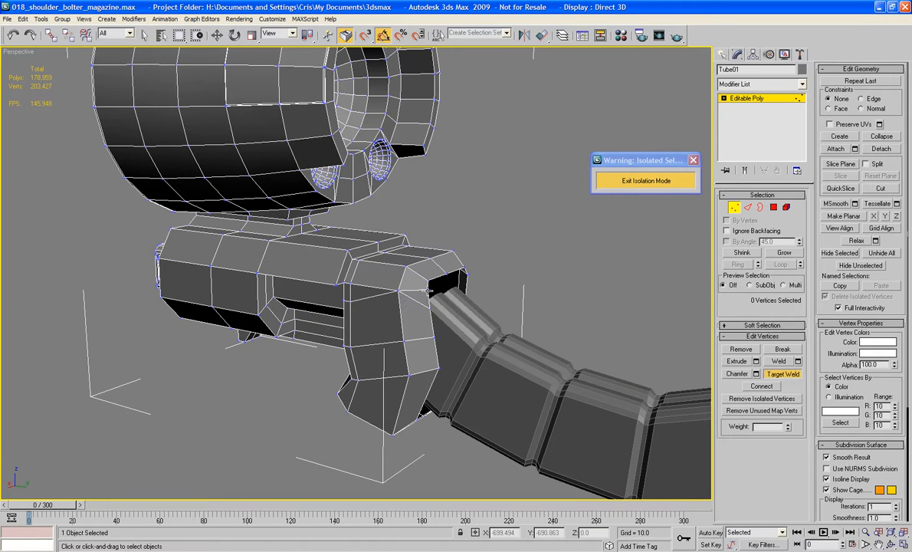
{"action": "left_click", "coordinate": [428, 291]}
{"action": "left_click", "coordinate": [384, 349]}
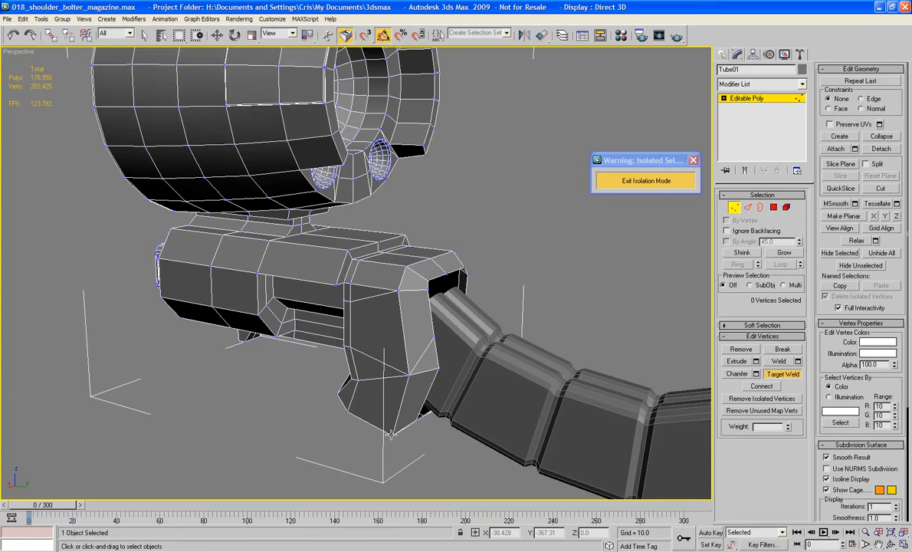
{"action": "left_click", "coordinate": [774, 374]}
{"action": "left_click", "coordinate": [392, 433]}
{"action": "left_click", "coordinate": [391, 435]}
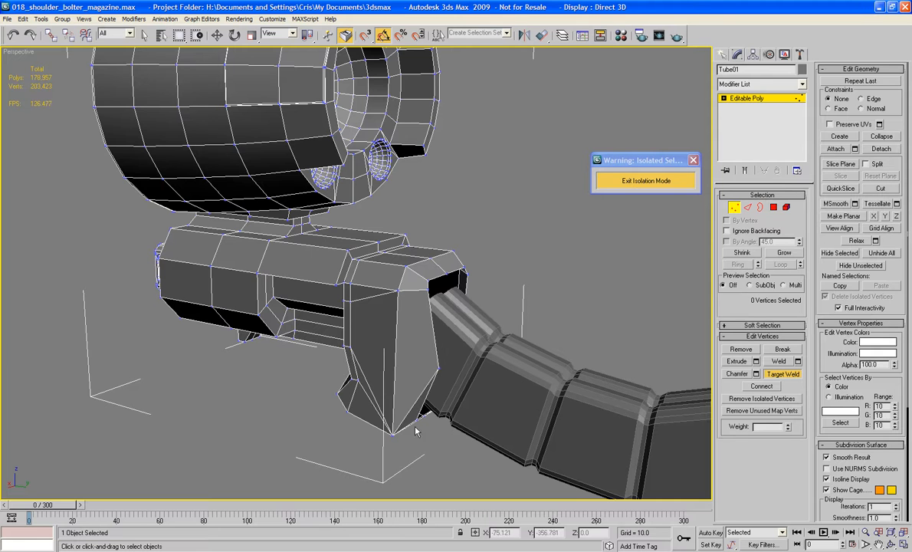
{"action": "middle_click_drag", "start_coordinate": [418, 420], "coordinate": [458, 393], "text": "alt"}
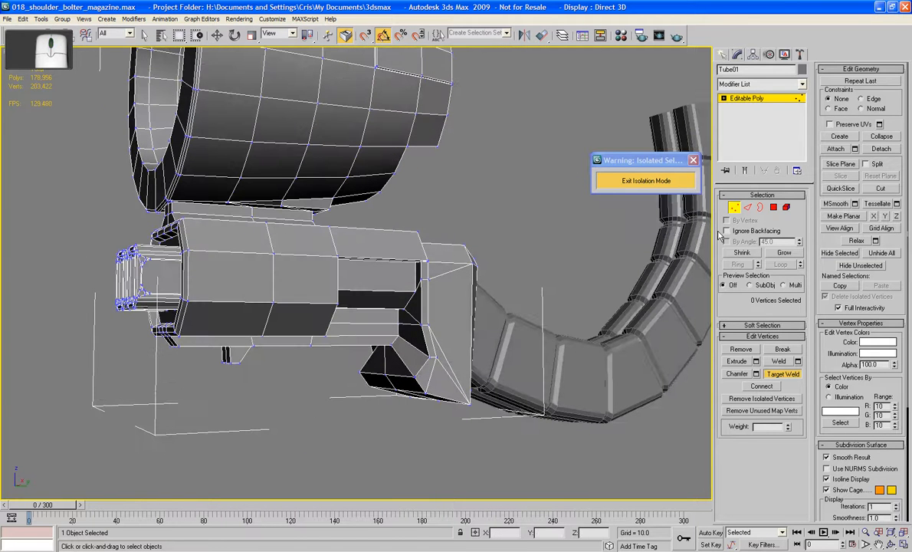
Select the housing's front-facing polygons on both sides and beneath the gun body, and scale them flat along the gun's length.
{"action": "key", "text": "4"}
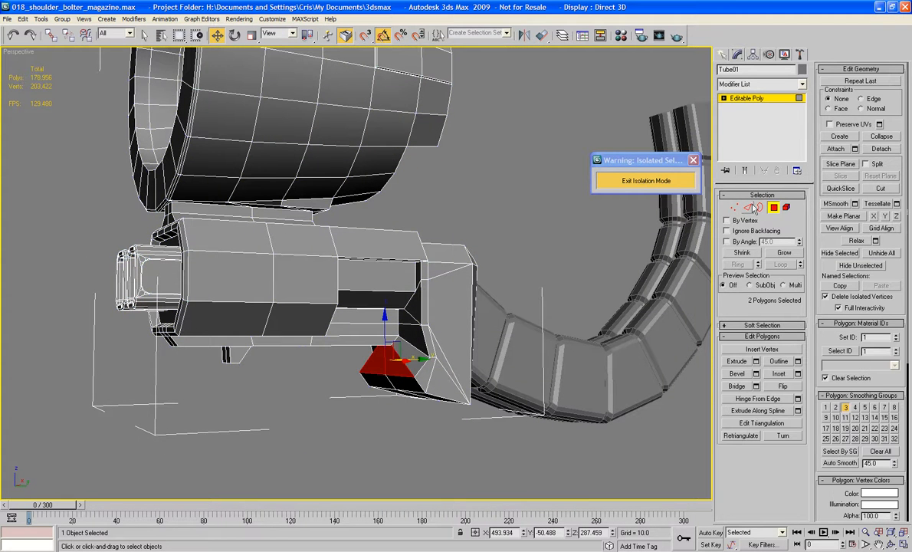
{"action": "left_click", "coordinate": [416, 304]}
{"action": "left_click", "coordinate": [416, 269], "text": "ctrl"}
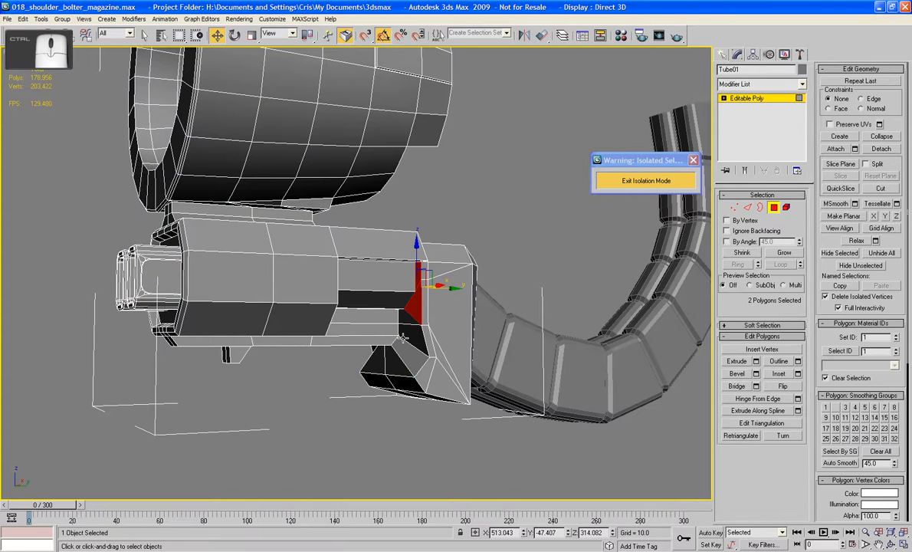
{"action": "left_click", "coordinate": [410, 324], "text": "ctrl"}
{"action": "left_click", "coordinate": [412, 342], "text": "ctrl"}
{"action": "left_click", "coordinate": [407, 369], "text": "ctrl"}
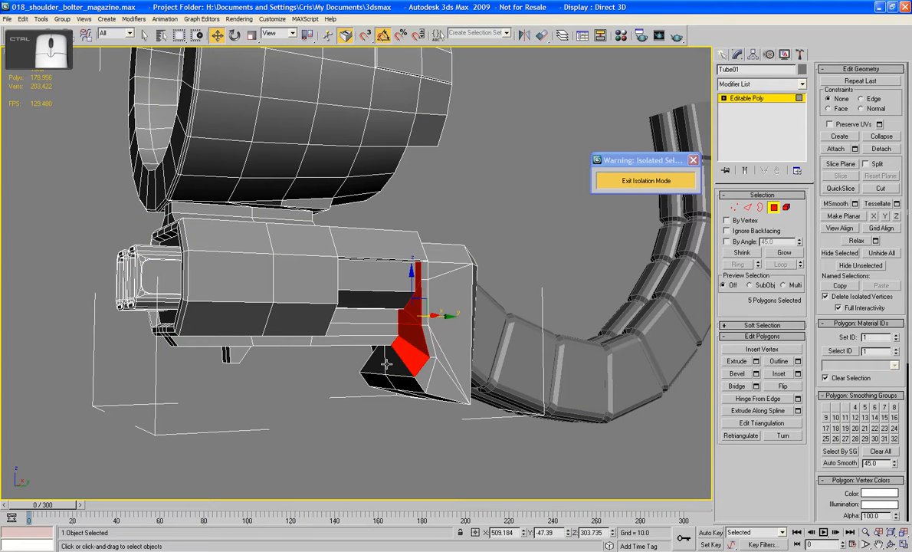
{"action": "left_click", "coordinate": [388, 364], "text": "ctrl"}
{"action": "left_click", "coordinate": [375, 363], "text": "ctrl"}
{"action": "middle_click_drag", "start_coordinate": [375, 363], "coordinate": [493, 369], "text": "alt"}
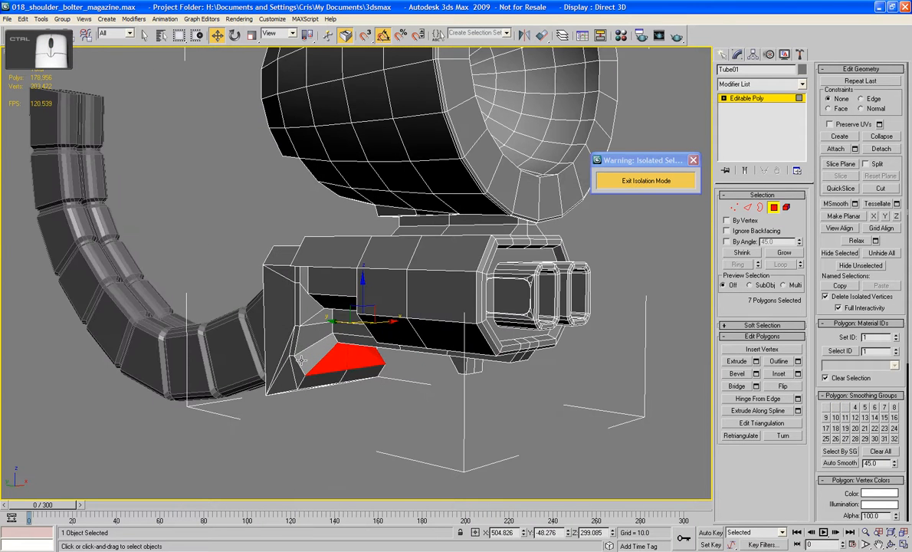
{"action": "left_click", "coordinate": [295, 338], "text": "ctrl"}
{"action": "left_click", "coordinate": [301, 318], "text": "ctrl"}
{"action": "left_click", "coordinate": [311, 311], "text": "ctrl"}
{"action": "left_click", "coordinate": [307, 288], "text": "ctrl"}
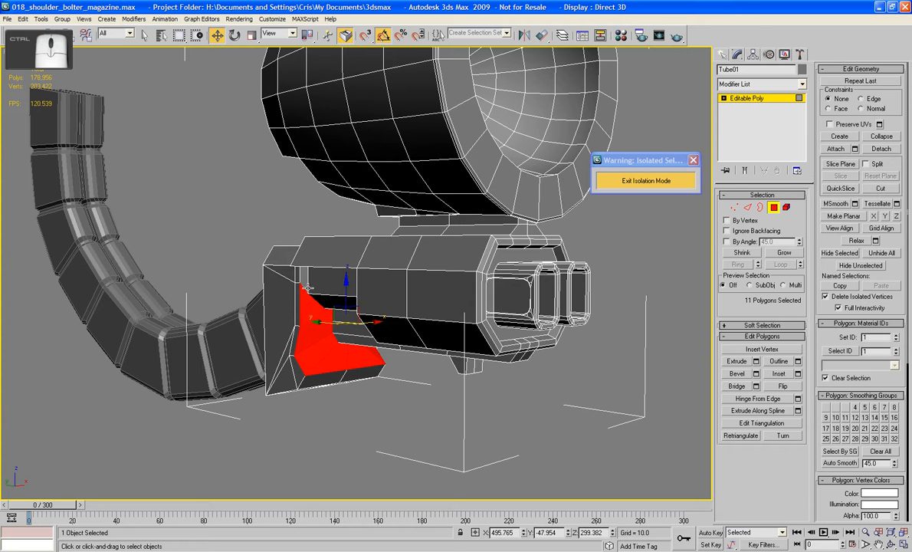
{"action": "left_click", "coordinate": [306, 274], "text": "ctrl"}
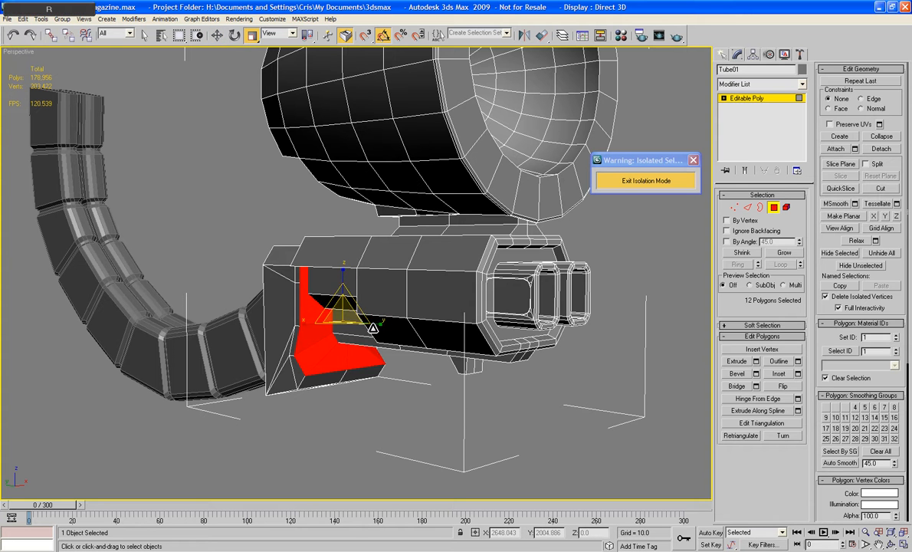
{"action": "key", "text": "r"}
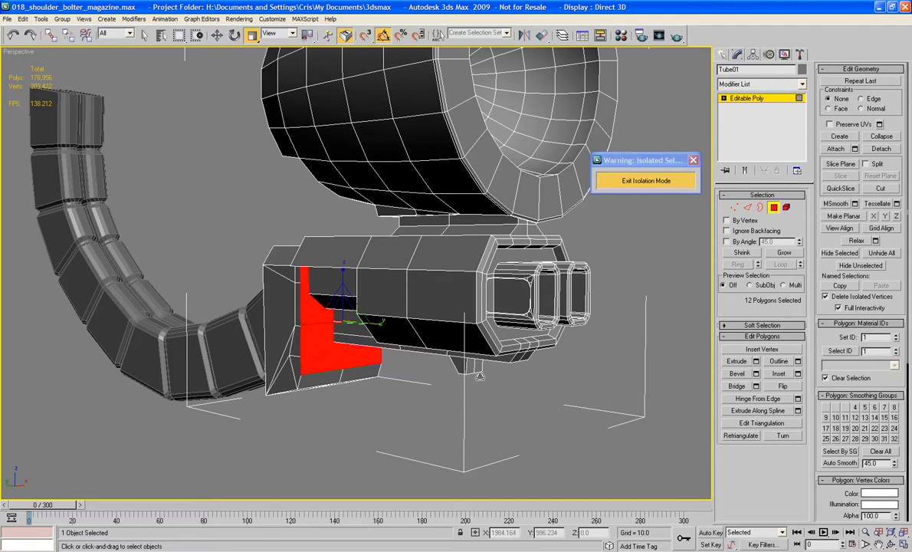
Select the two polygons on the feed housing's underside, scale them flat vertically, and adjust their height.
{"action": "middle_click_drag", "start_coordinate": [324, 354], "coordinate": [407, 374]}
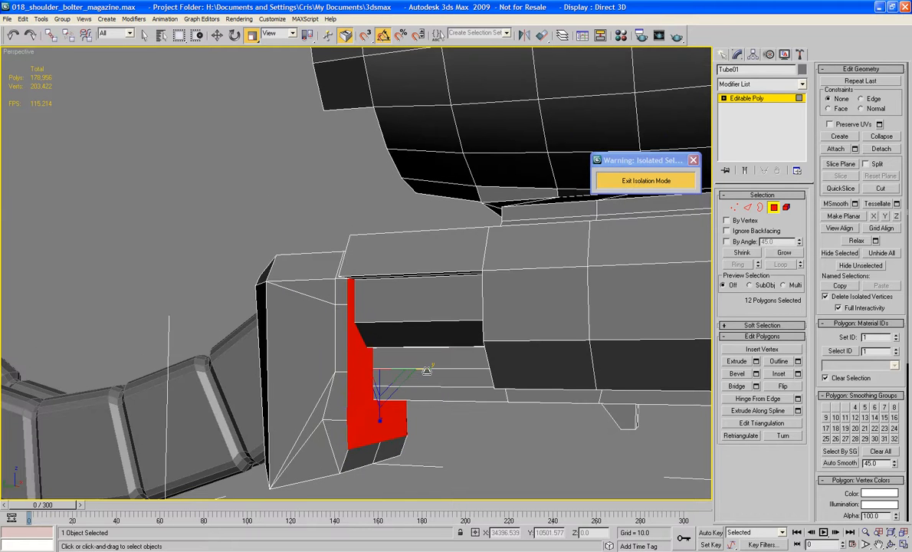
{"action": "middle_click_drag", "start_coordinate": [387, 377], "coordinate": [285, 394], "text": "alt"}
{"action": "left_click", "coordinate": [285, 394]}
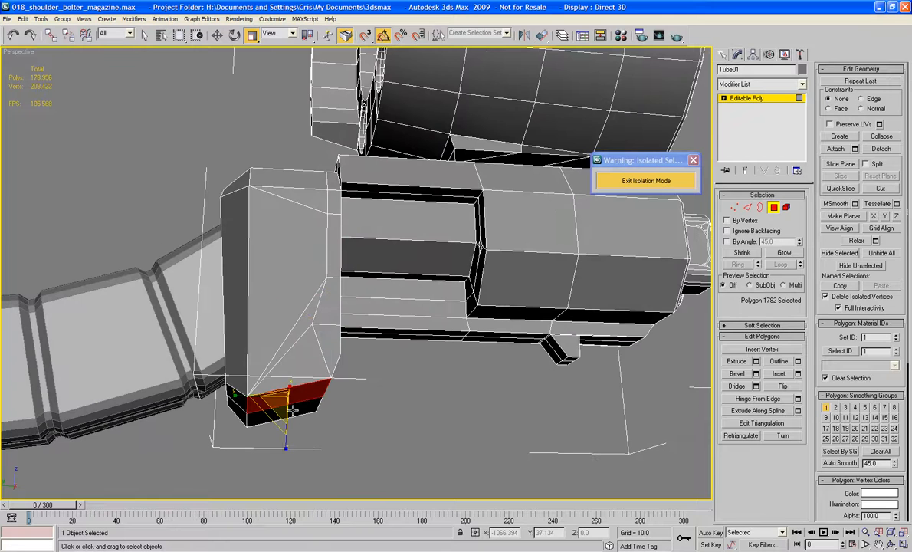
{"action": "left_click", "coordinate": [292, 406], "text": "ctrl"}
{"action": "left_click_drag", "start_coordinate": [284, 457], "coordinate": [250, 367]}
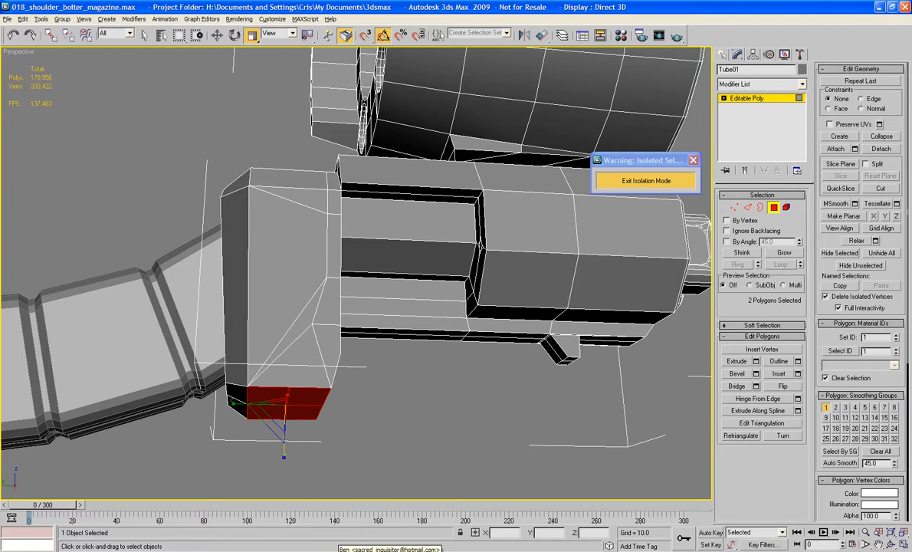
{"action": "middle_click_drag", "start_coordinate": [254, 377], "coordinate": [264, 341], "text": "alt"}
{"action": "key", "text": "w"}
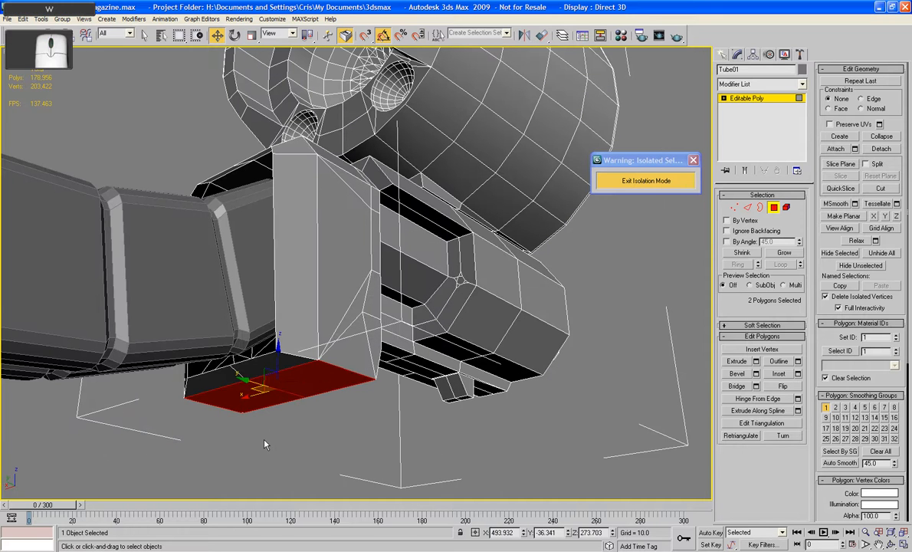
{"action": "left_click_drag", "start_coordinate": [278, 357], "coordinate": [281, 314]}
{"action": "middle_click_drag", "start_coordinate": [281, 314], "coordinate": [245, 396], "text": "alt"}
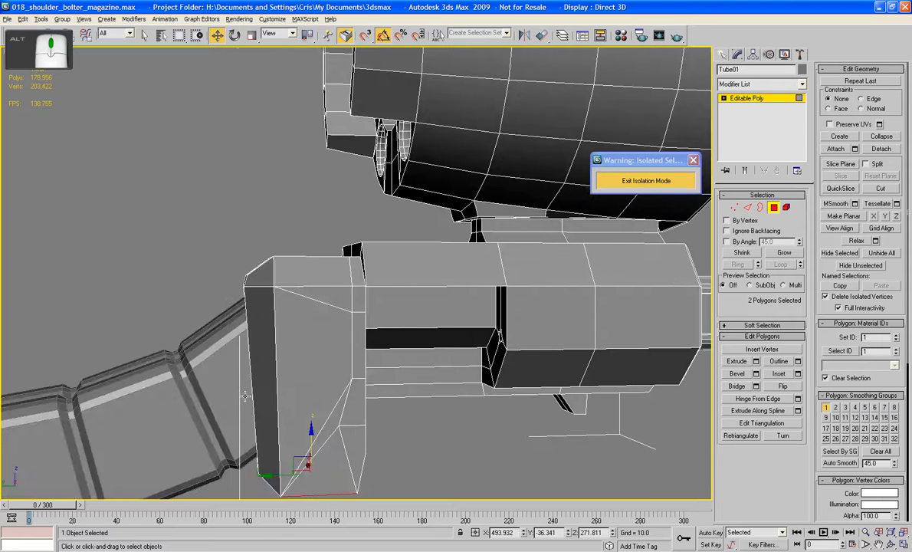
Leave polygon editing on the gun body and exit isolation mode to bring back the rest of the model.
{"action": "left_click", "coordinate": [773, 207]}
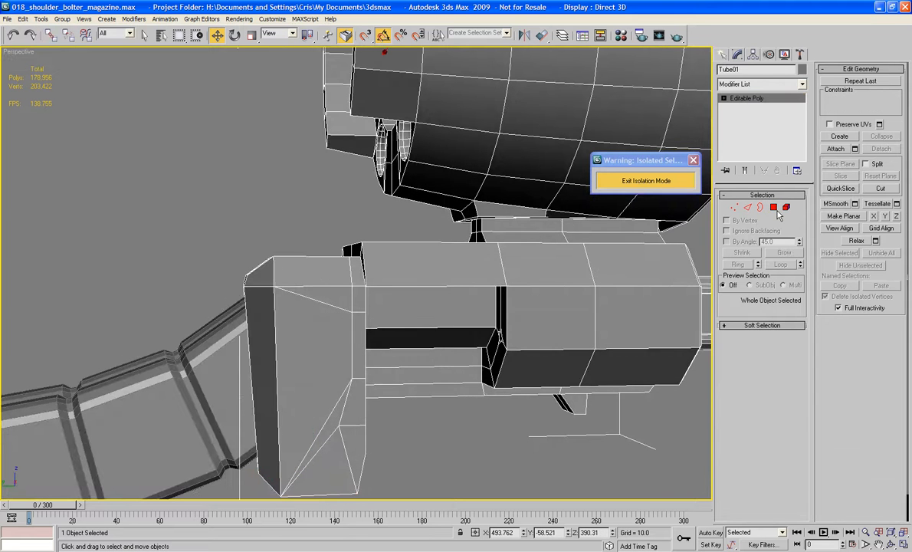
{"action": "key", "text": "F3"}
{"action": "key", "text": "F3"}
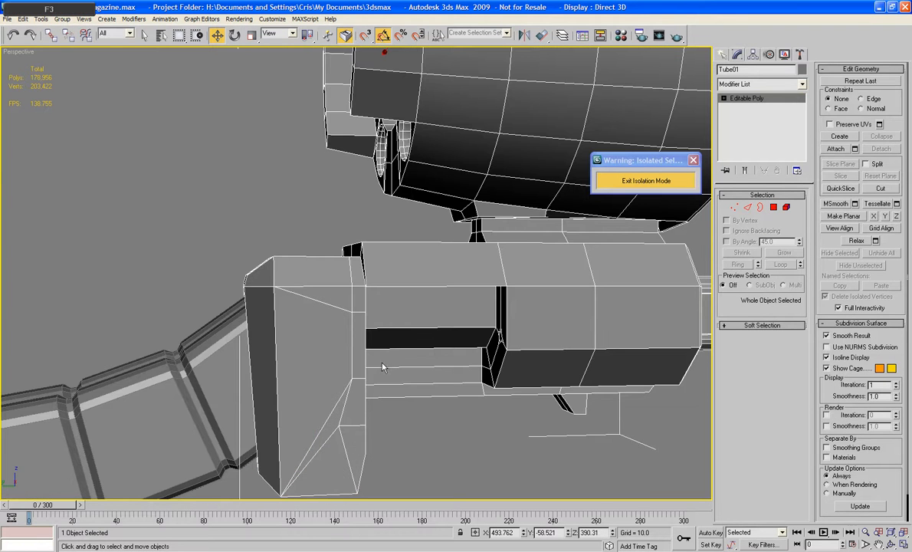
{"action": "left_click", "coordinate": [646, 180]}
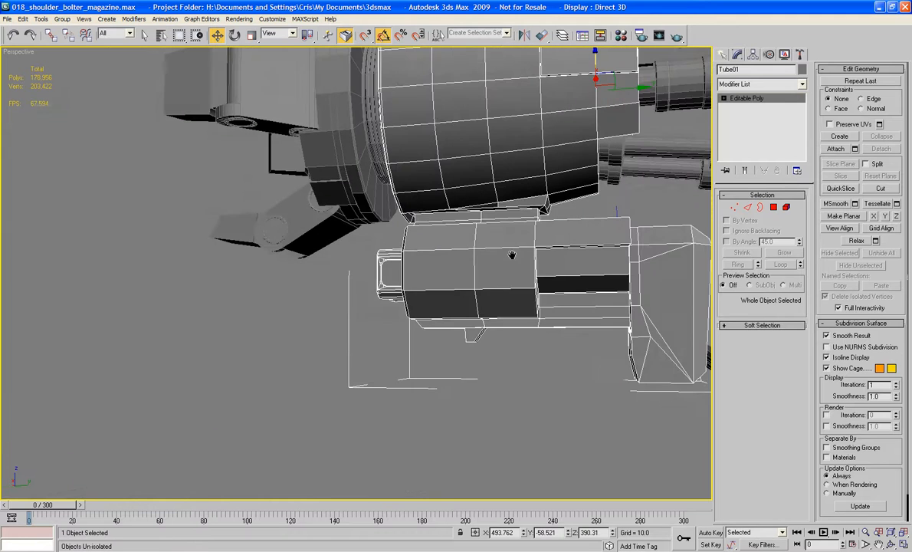
In the left view, nudge the PF_Ammo_Belt_Control helper near the feed housing and link it to the gun body Tube01.
{"action": "key", "text": "l"}
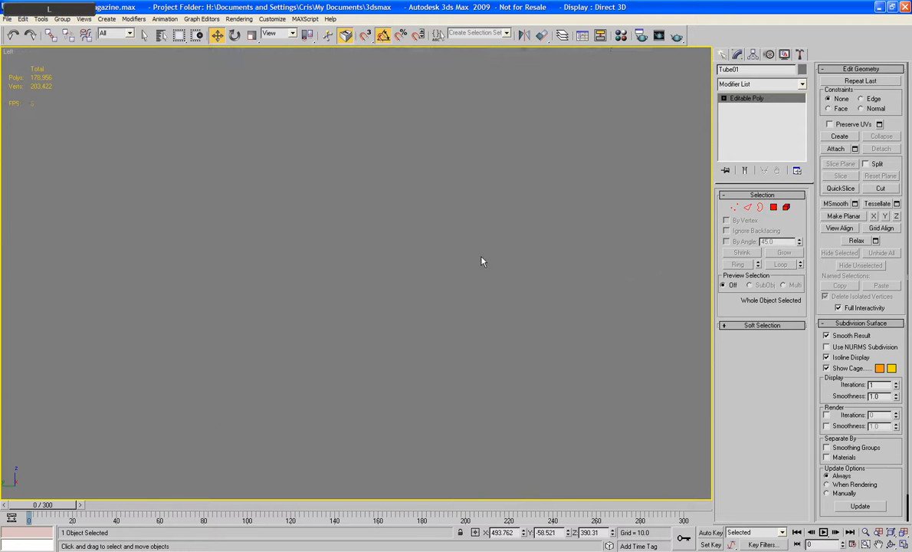
{"action": "key", "text": "z"}
{"action": "middle_click_drag", "start_coordinate": [446, 208], "coordinate": [443, 127]}
{"action": "key", "text": "F3"}
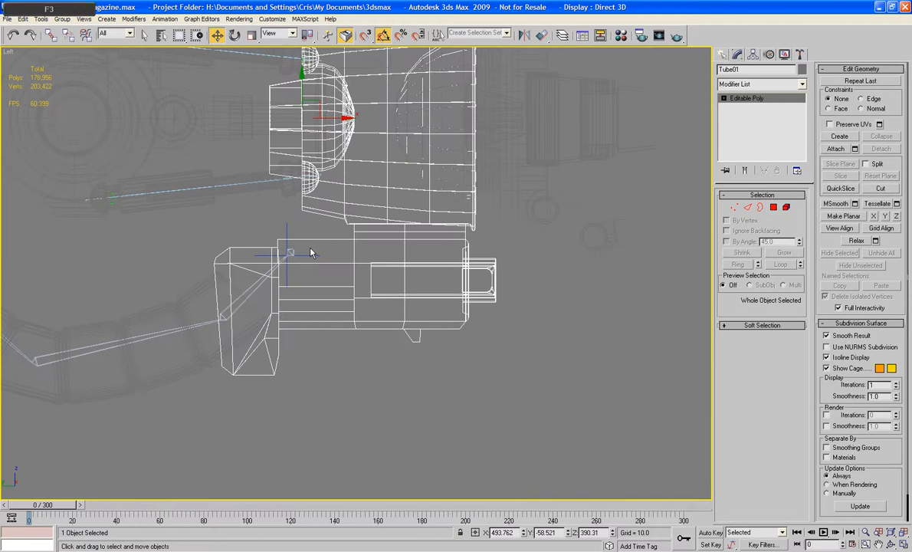
{"action": "left_click", "coordinate": [288, 249]}
{"action": "mouse_move", "coordinate": [306, 243]}
{"action": "left_mouse_down"}
{"action": "mouse_move", "coordinate": [320, 236]}
{"action": "mouse_move", "coordinate": [329, 246]}
{"action": "mouse_move", "coordinate": [301, 245]}
{"action": "left_mouse_up"}
{"action": "key", "text": "F3"}
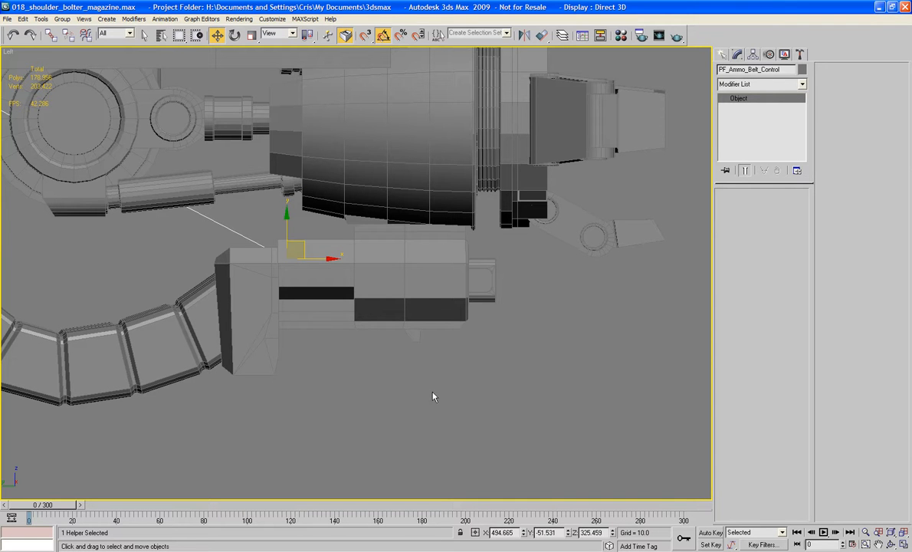
{"action": "left_click", "coordinate": [431, 398]}
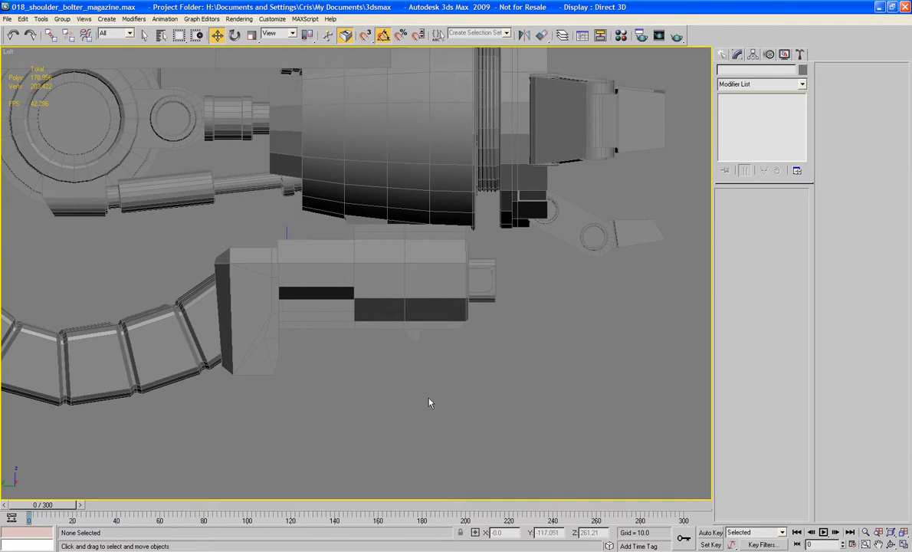
{"action": "left_click", "coordinate": [285, 234]}
{"action": "left_click", "coordinate": [49, 35]}
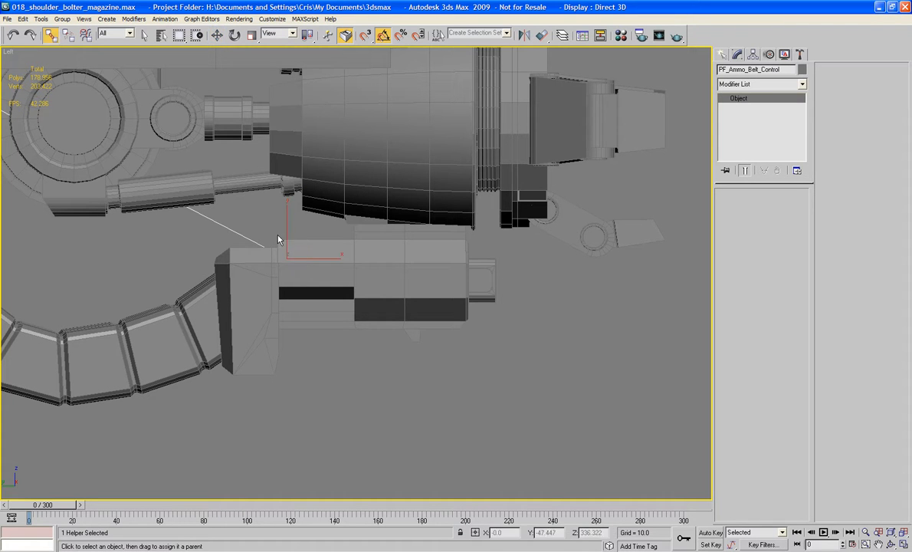
{"action": "left_click_drag", "start_coordinate": [288, 258], "coordinate": [329, 255]}
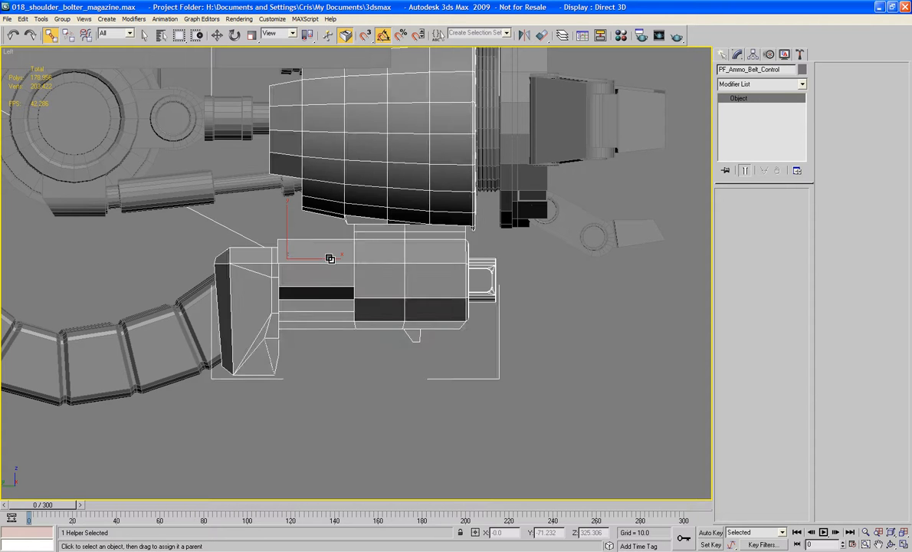
{"action": "left_click", "coordinate": [350, 369]}
Test-rotate PF_Elbow_Bracket around its local axis to check how the linked ammo belt follows the gun.
{"action": "left_click", "coordinate": [108, 154]}
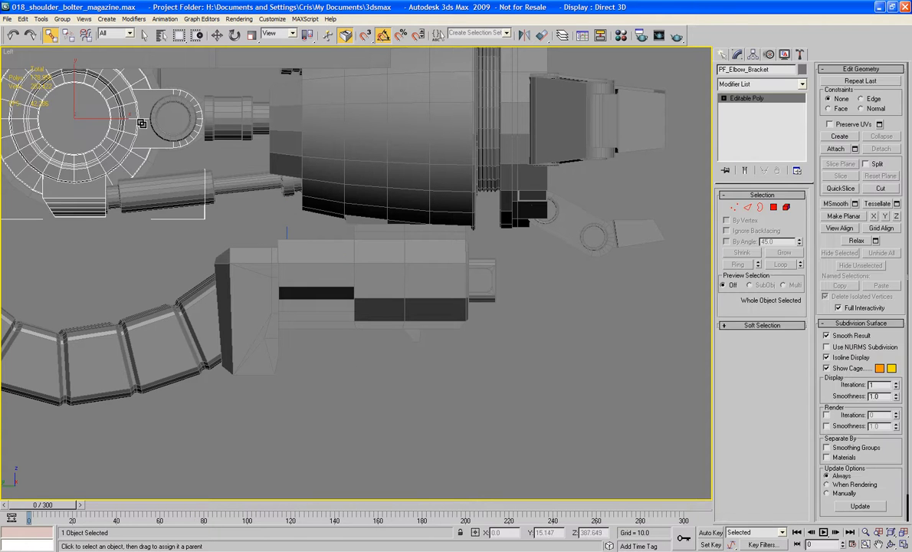
{"action": "left_click", "coordinate": [235, 35]}
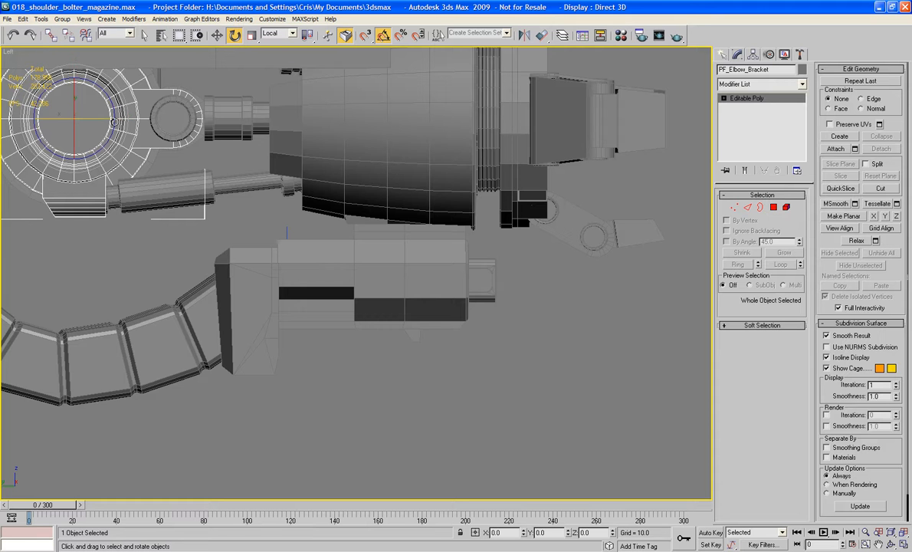
{"action": "left_click_drag", "start_coordinate": [118, 109], "coordinate": [139, 102]}
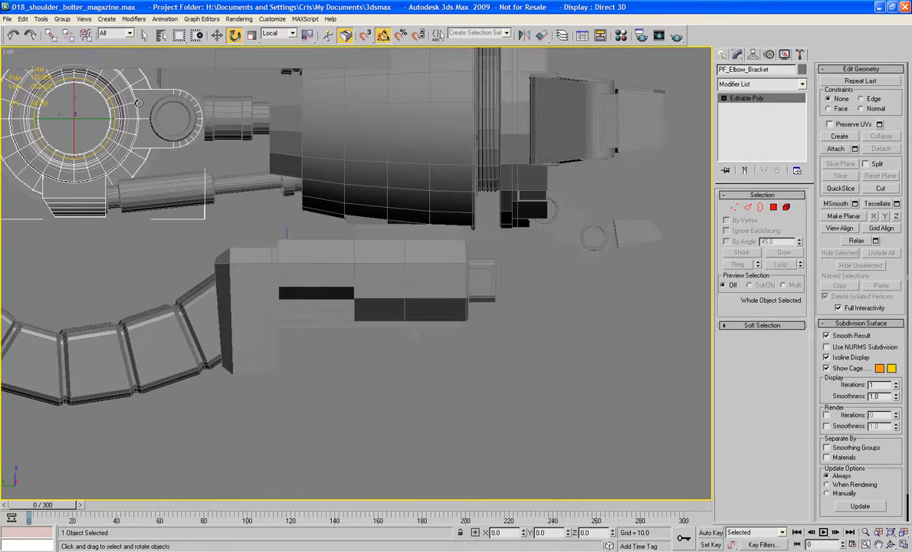
Move the PF_Ammo_Belt_Control helper horizontally back toward the ammo belt.
{"action": "middle_click_drag", "start_coordinate": [317, 230], "coordinate": [362, 232]}
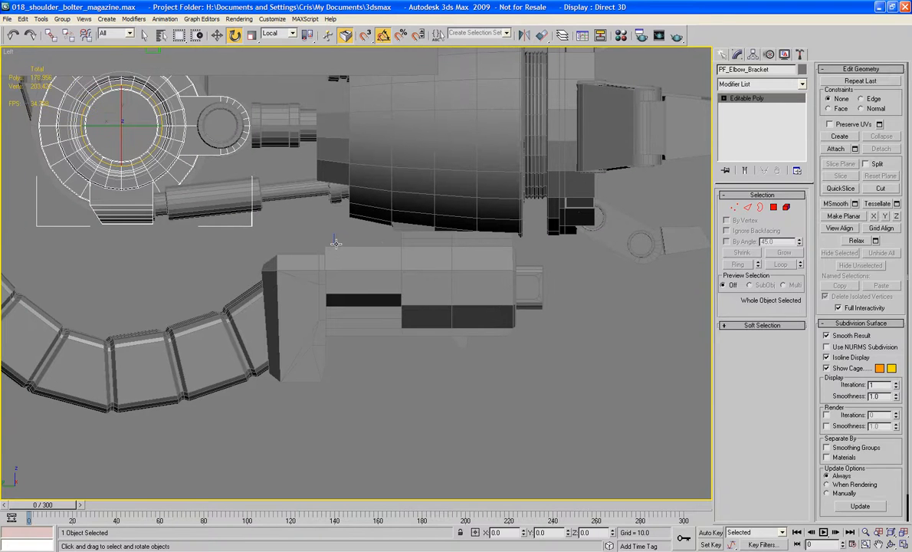
{"action": "left_click", "coordinate": [335, 243]}
{"action": "key", "text": "w"}
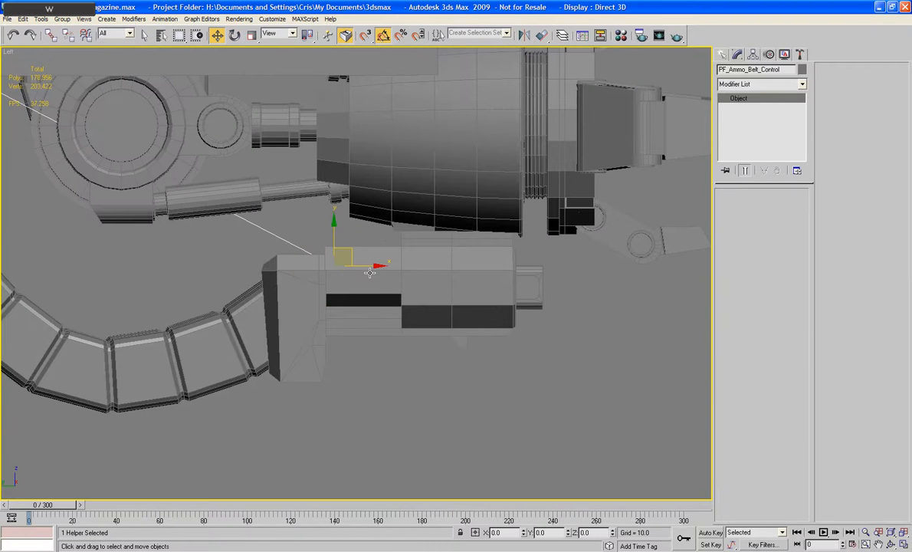
{"action": "left_click_drag", "start_coordinate": [358, 265], "coordinate": [349, 265]}
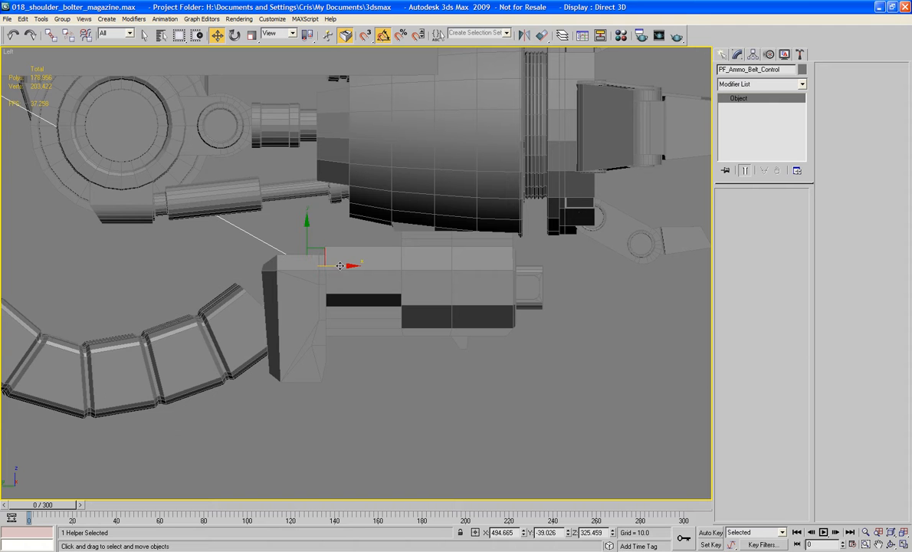
Tilt the gun by rotating PF_Elbow_Bracket 35 degrees to test the belt's fit in the housing, and undo the rotations.
{"action": "left_click", "coordinate": [162, 154]}
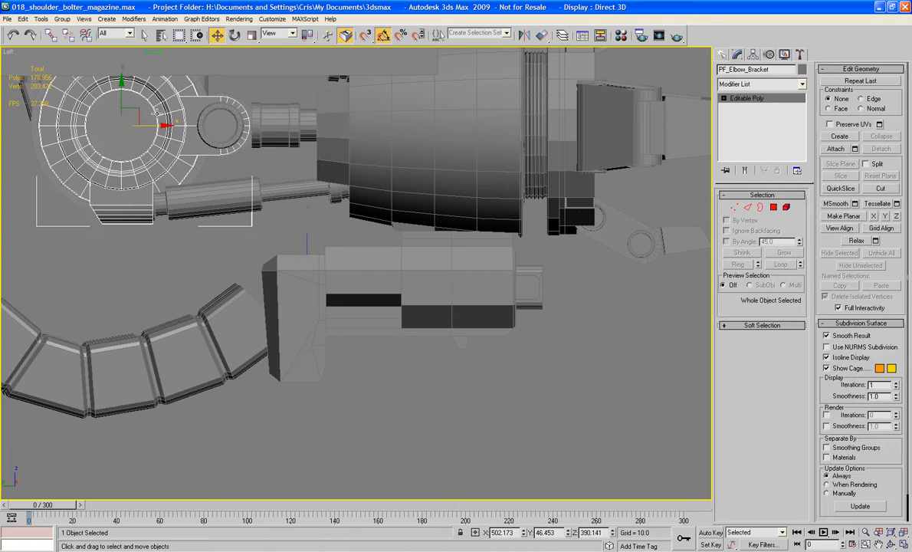
{"action": "key", "text": "e"}
{"action": "left_click_drag", "start_coordinate": [163, 111], "coordinate": [207, 142]}
{"action": "middle_click_drag", "start_coordinate": [249, 164], "coordinate": [469, 140]}
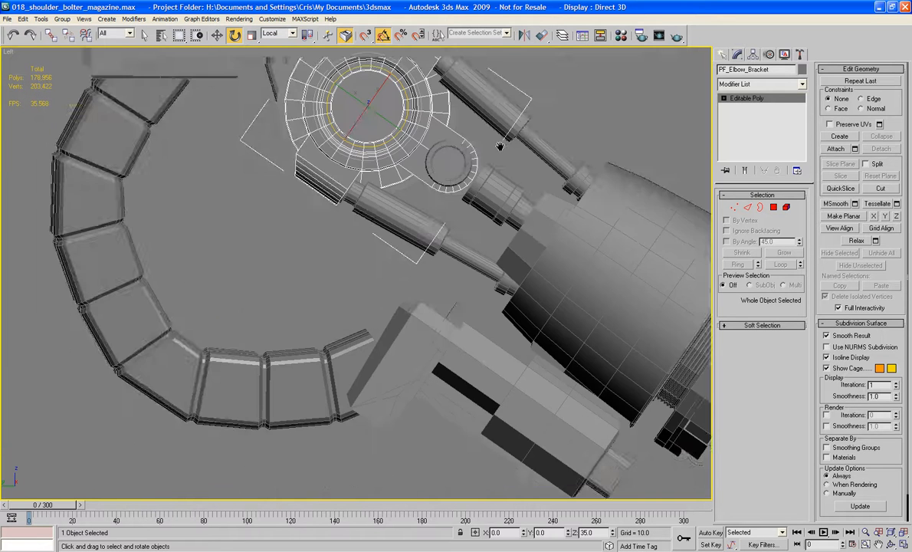
{"action": "scroll", "coordinate": [466, 138], "scroll_direction": "down", "scroll_amount": 2}
{"action": "middle_click_drag", "start_coordinate": [362, 154], "coordinate": [362, 183]}
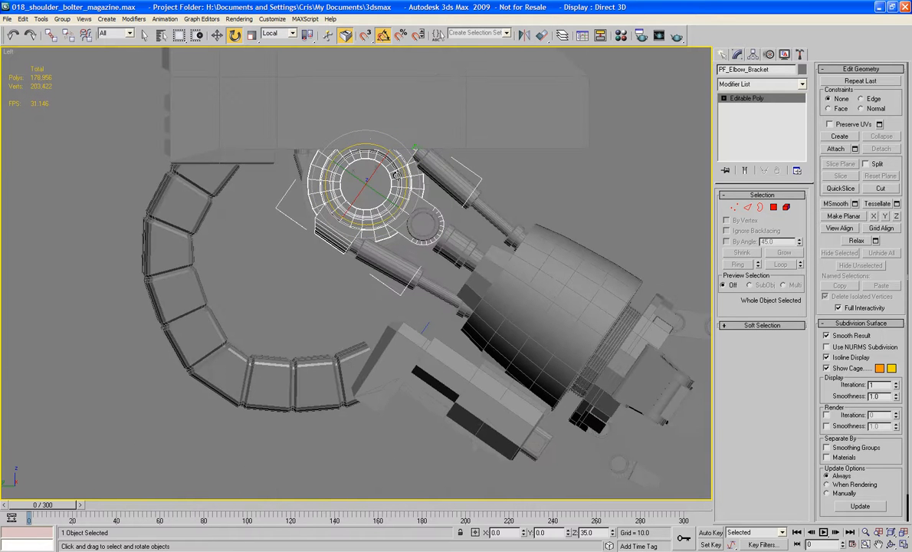
{"action": "left_click_drag", "start_coordinate": [381, 159], "coordinate": [419, 182]}
{"action": "key", "text": "ctrl+z"}
{"action": "key", "text": "ctrl+z"}
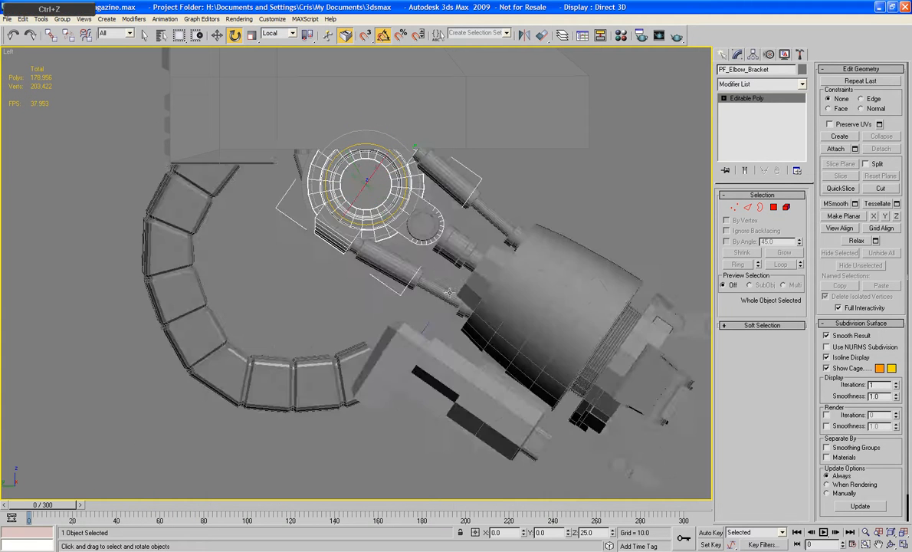
Move the PF_Ammo_Belt_Control helper forward along the gun body so the belt end reaches deeper into the feed housing.
{"action": "left_click", "coordinate": [505, 287]}
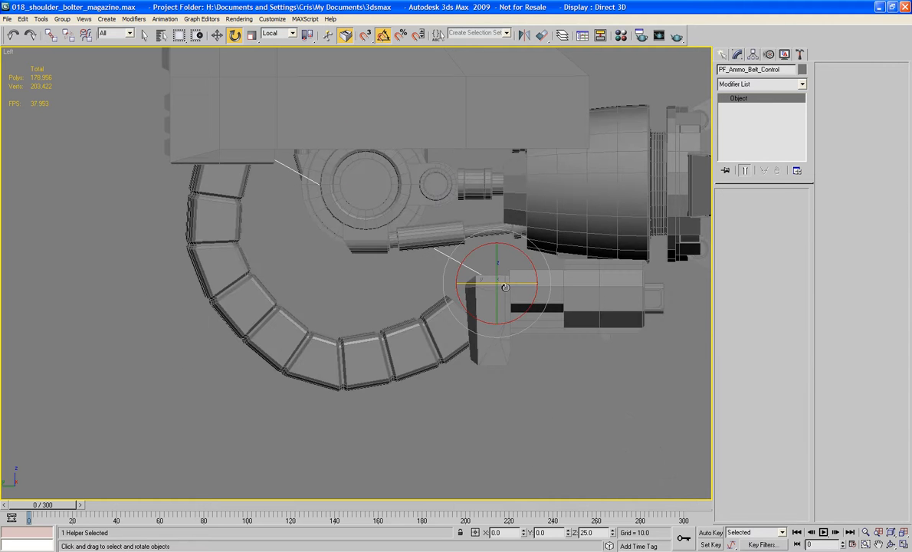
{"action": "key", "text": "w"}
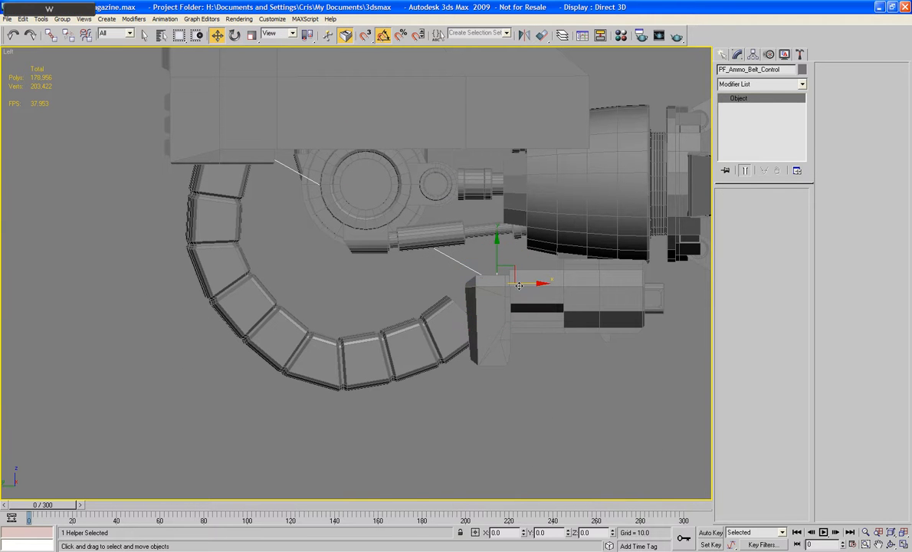
{"action": "left_click_drag", "start_coordinate": [528, 287], "coordinate": [560, 309]}
{"action": "middle_click_drag", "start_coordinate": [535, 346], "coordinate": [309, 290]}
{"action": "scroll", "coordinate": [458, 312], "scroll_direction": "up", "scroll_amount": 4}
On Tube01, target-weld the inner column of vertices on the feed housing's side face onto the edge adjoining the gun body.
{"action": "left_click", "coordinate": [541, 308]}
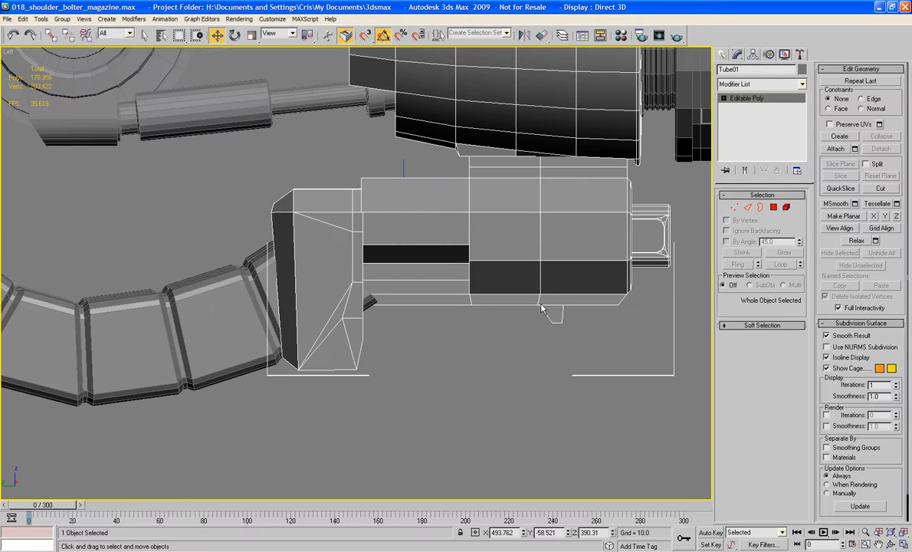
{"action": "key", "text": "1"}
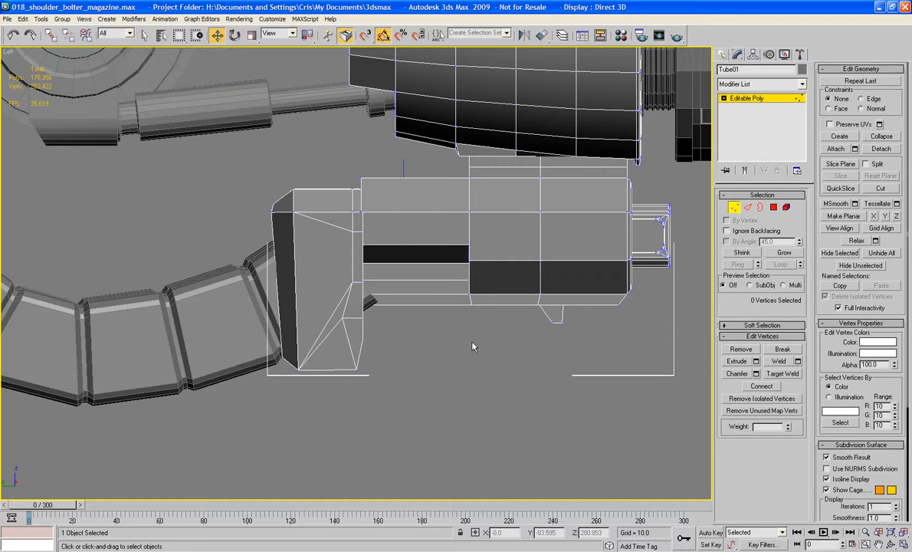
{"action": "middle_click_drag", "start_coordinate": [374, 293], "coordinate": [206, 305]}
{"action": "scroll", "coordinate": [409, 302], "scroll_direction": "down", "scroll_amount": 5}
{"action": "key", "text": "z"}
{"action": "middle_click_drag", "start_coordinate": [308, 412], "coordinate": [320, 264]}
{"action": "scroll", "coordinate": [347, 279], "scroll_direction": "up", "scroll_amount": 4}
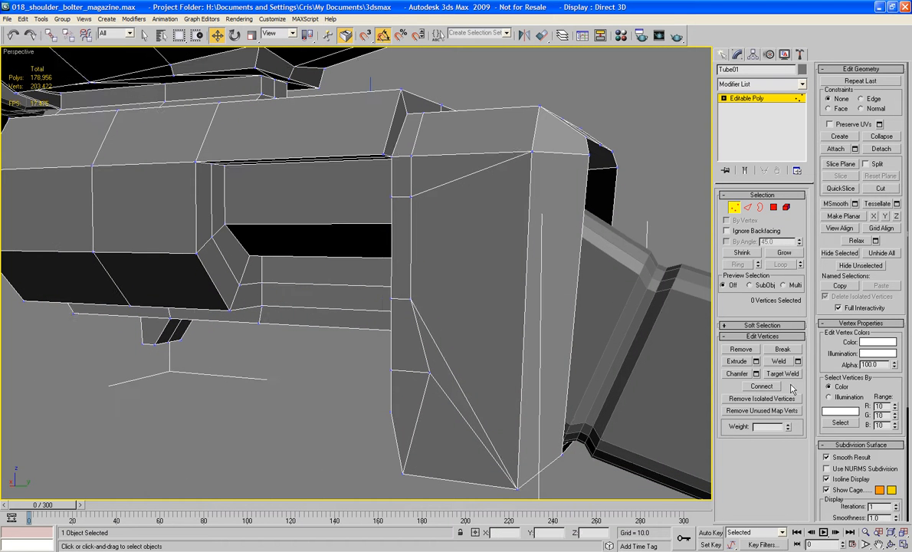
{"action": "left_click", "coordinate": [782, 373]}
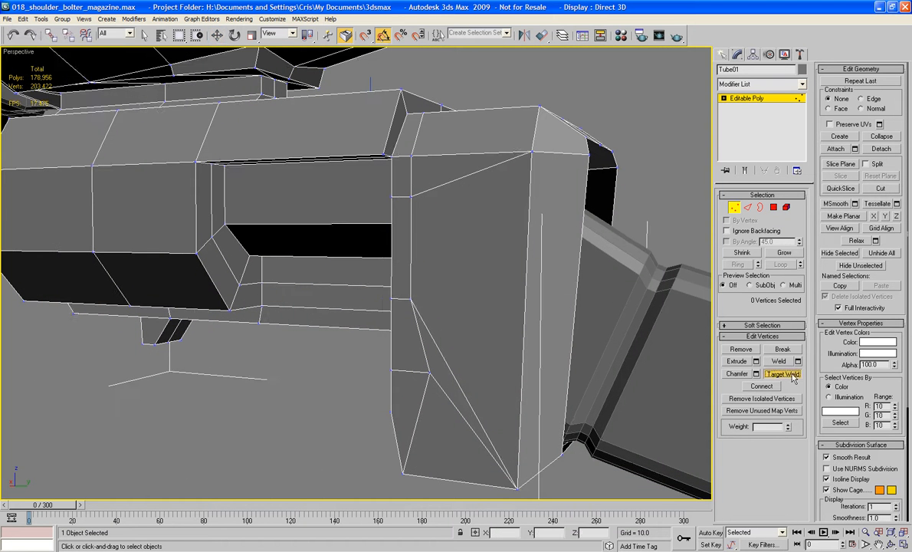
{"action": "left_click", "coordinate": [430, 373]}
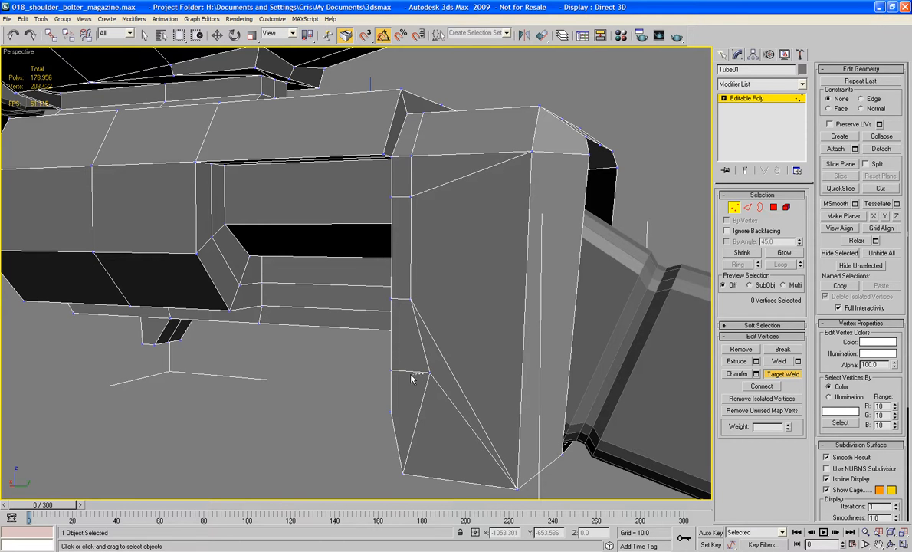
{"action": "left_click", "coordinate": [390, 368]}
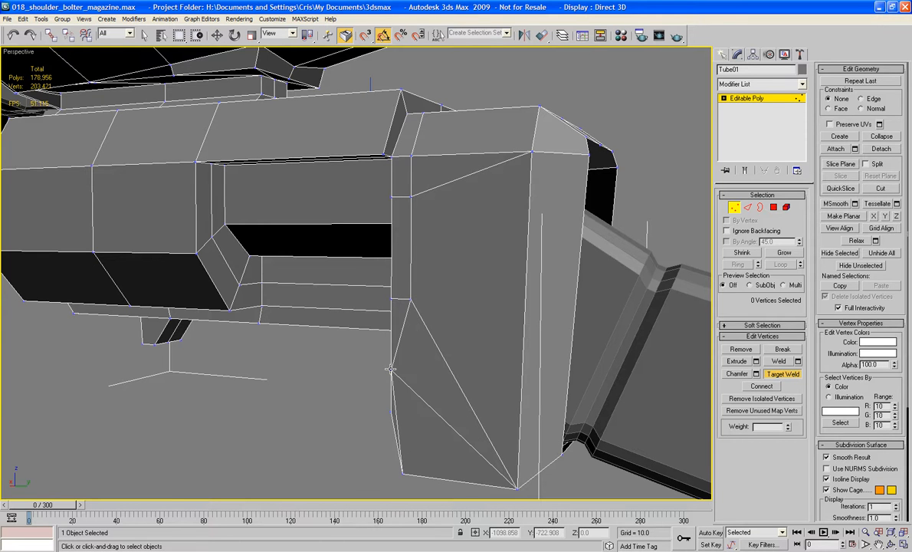
{"action": "left_click", "coordinate": [392, 298]}
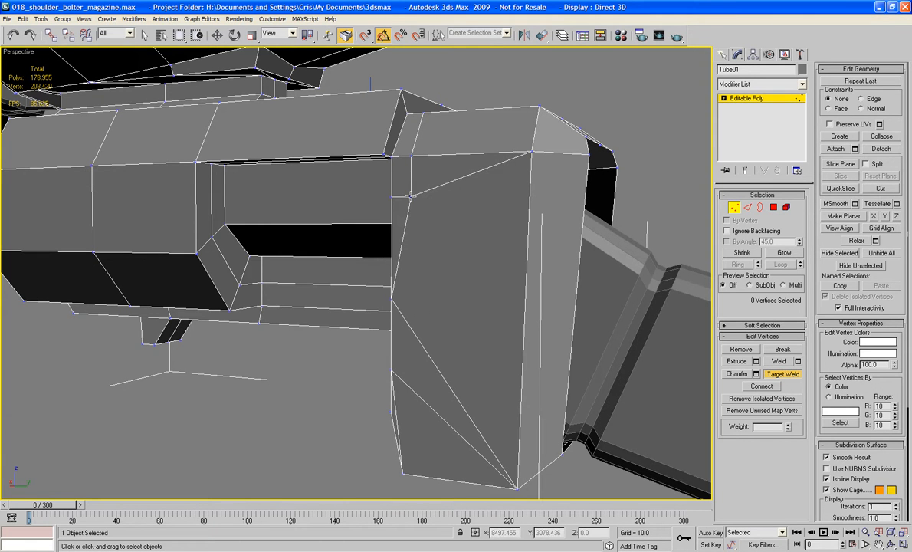
{"action": "left_click", "coordinate": [392, 197]}
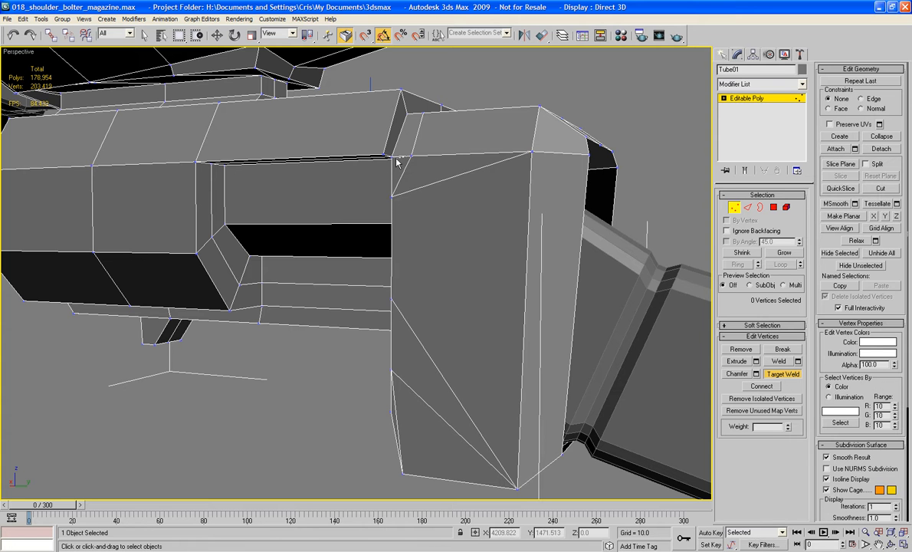
{"action": "left_click", "coordinate": [390, 156]}
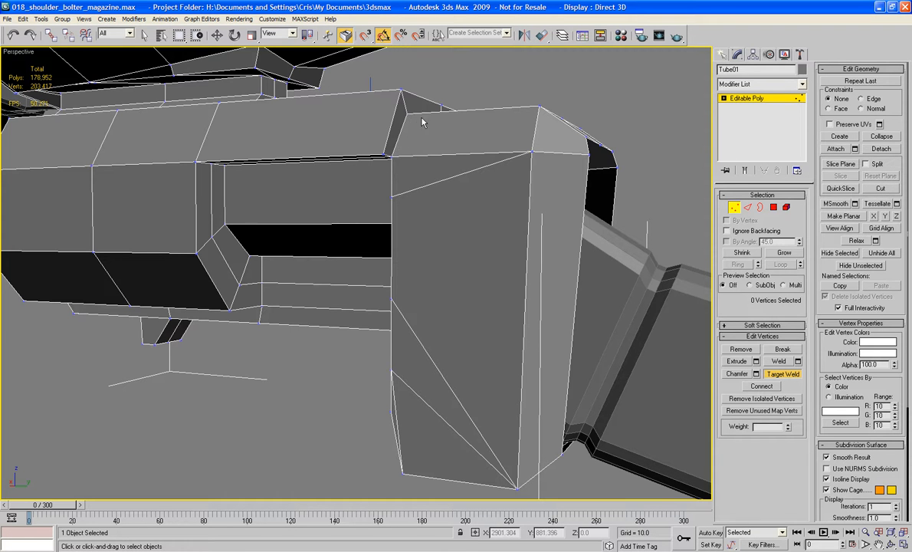
Target-weld the inner vertices on top of the feed housing and its upper opposite corner onto the edge adjoining the gun body.
{"action": "middle_click_drag", "start_coordinate": [423, 120], "coordinate": [381, 168], "text": "alt"}
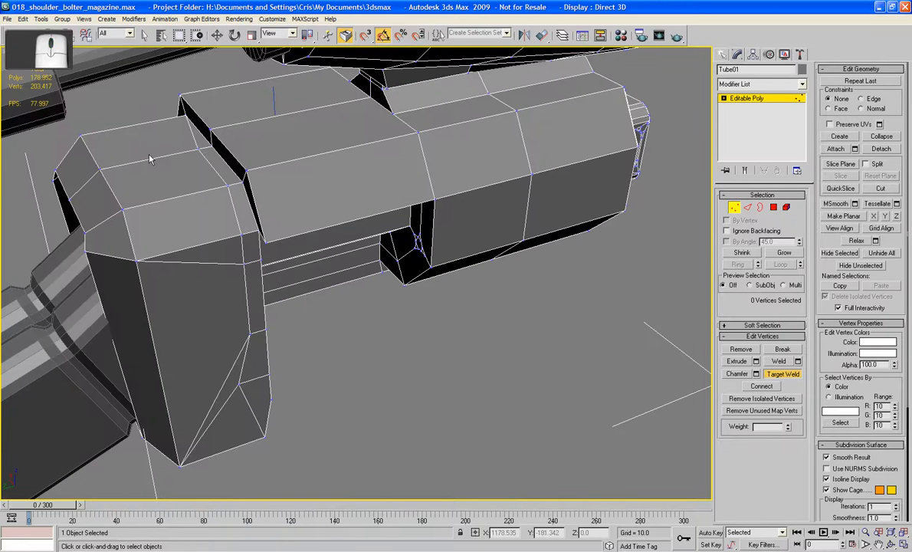
{"action": "left_click", "coordinate": [210, 147]}
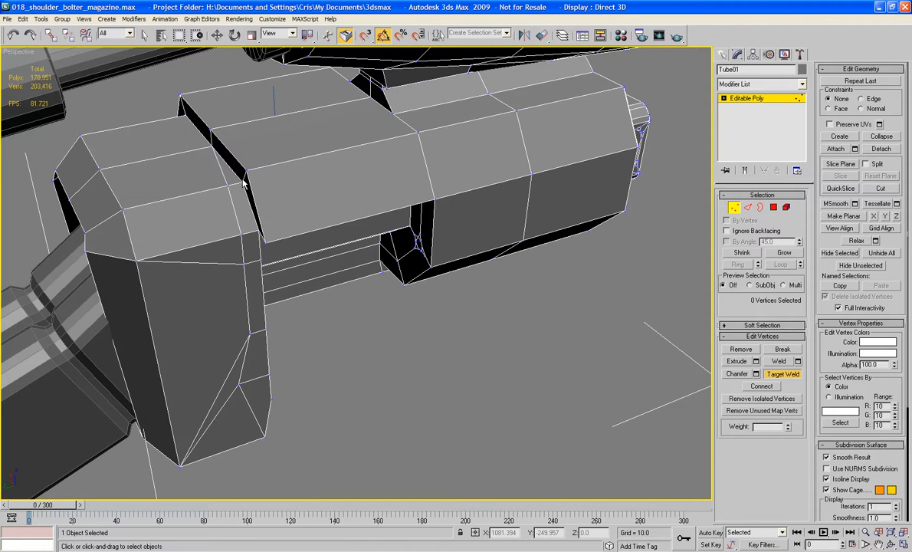
{"action": "left_click", "coordinate": [241, 179]}
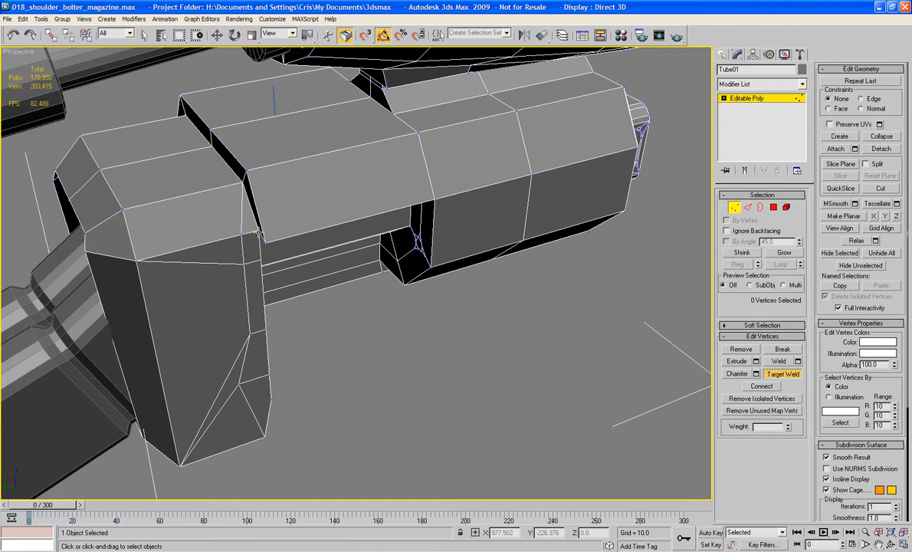
{"action": "left_click", "coordinate": [258, 231]}
{"action": "left_click", "coordinate": [259, 261]}
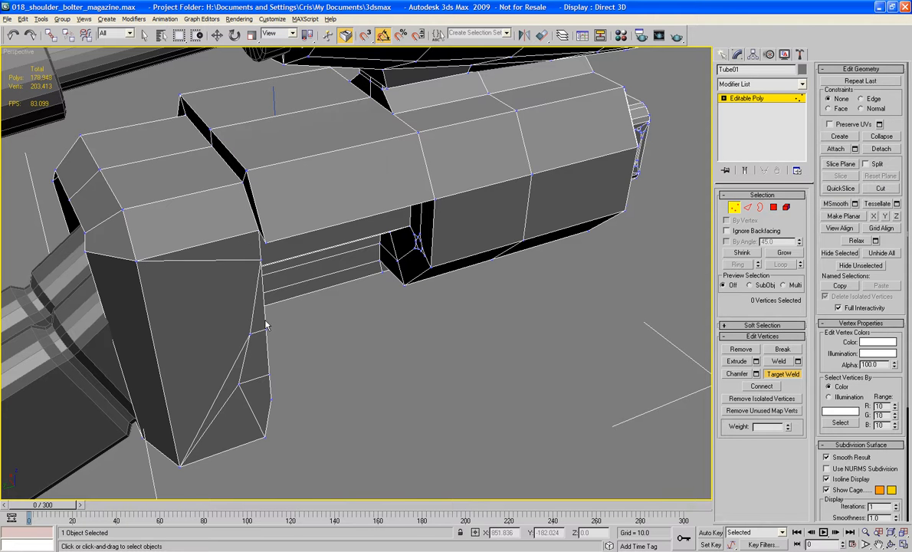
Target-weld the remaining inner vertices down the opposite side face and the housing's lower edge onto the edge adjoining the gun body.
{"action": "middle_click_drag", "start_coordinate": [249, 301], "coordinate": [258, 306], "text": "alt"}
{"action": "left_click", "coordinate": [260, 296]}
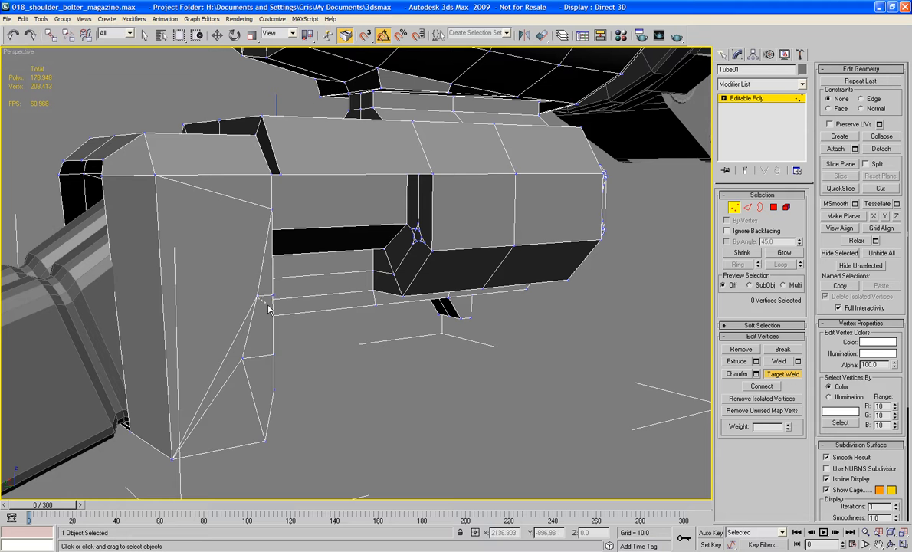
{"action": "left_click", "coordinate": [272, 296]}
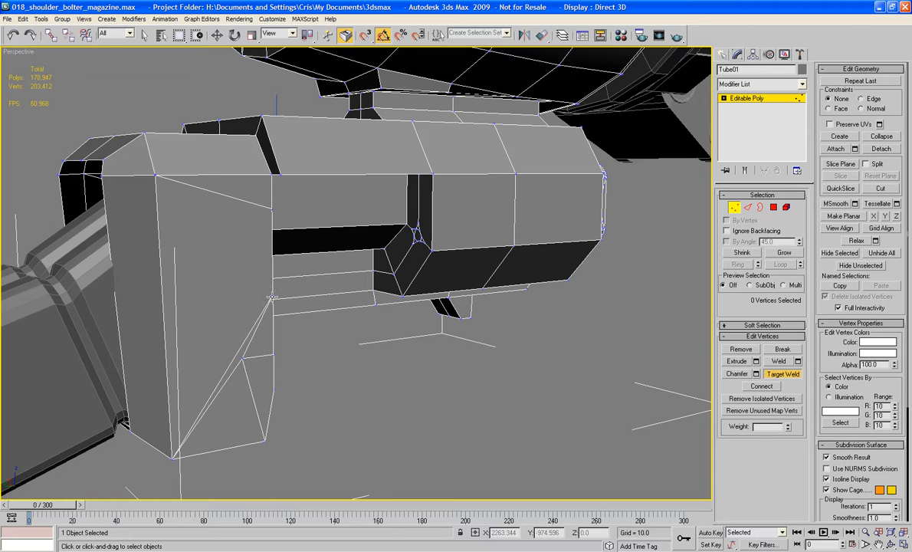
{"action": "left_click", "coordinate": [242, 359]}
{"action": "left_click", "coordinate": [273, 355]}
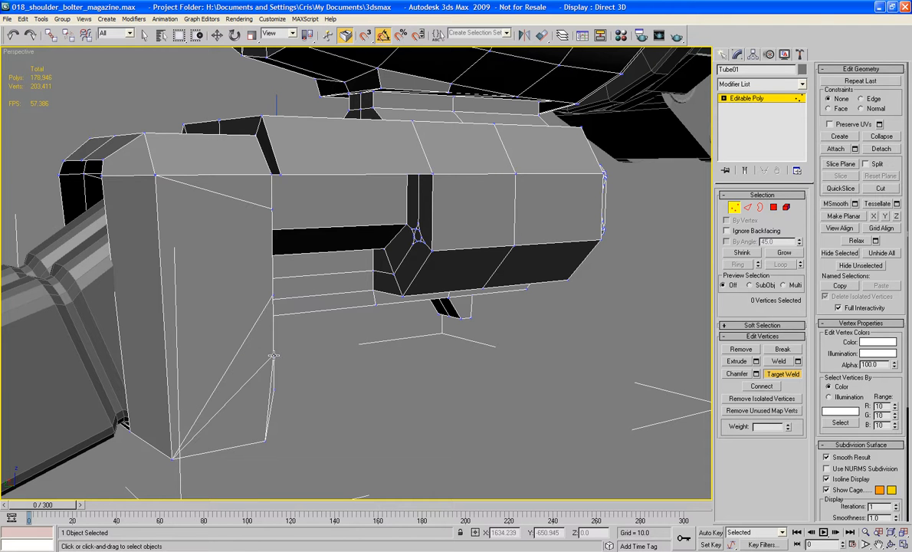
{"action": "middle_click_drag", "start_coordinate": [270, 363], "coordinate": [226, 361], "text": "alt"}
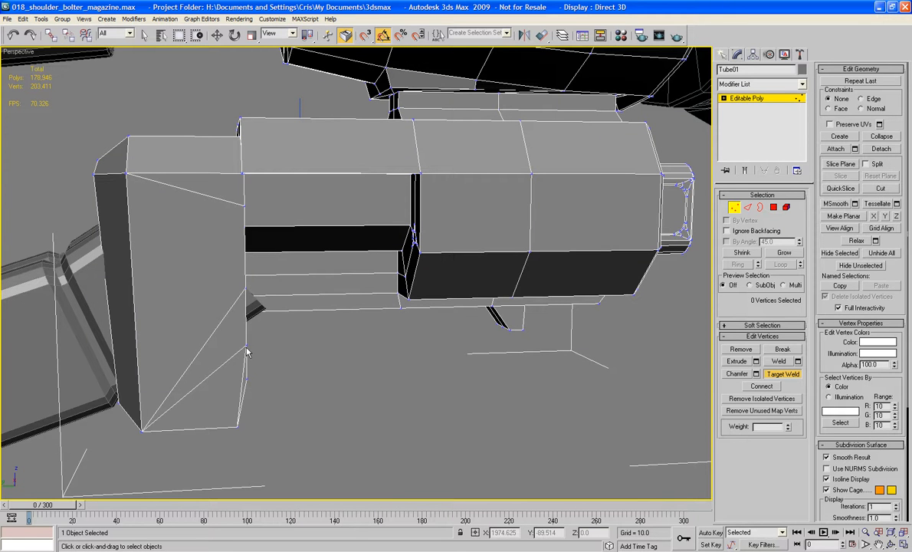
{"action": "middle_click_drag", "start_coordinate": [246, 377], "coordinate": [376, 392], "text": "alt"}
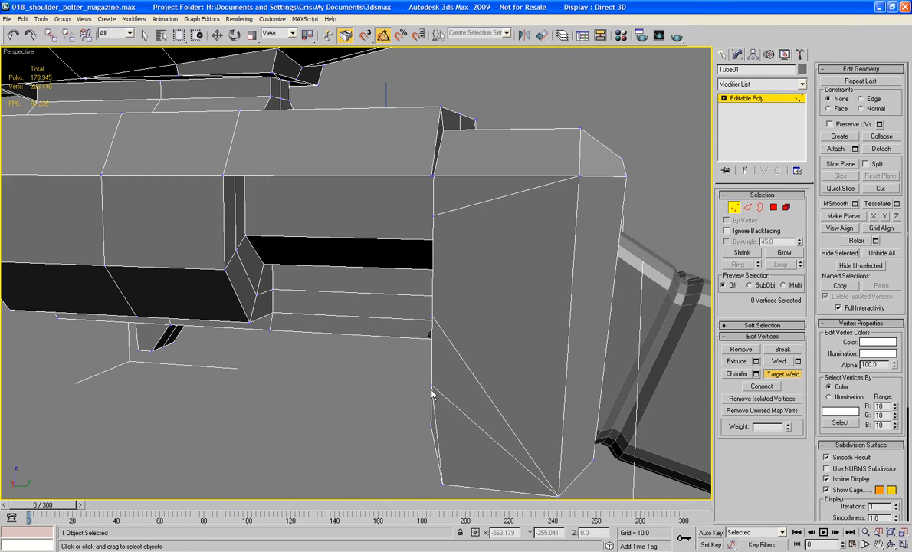
{"action": "middle_click_drag", "start_coordinate": [429, 427], "coordinate": [324, 376], "text": "alt"}
{"action": "middle_click_drag", "start_coordinate": [310, 349], "coordinate": [385, 362], "text": "alt"}
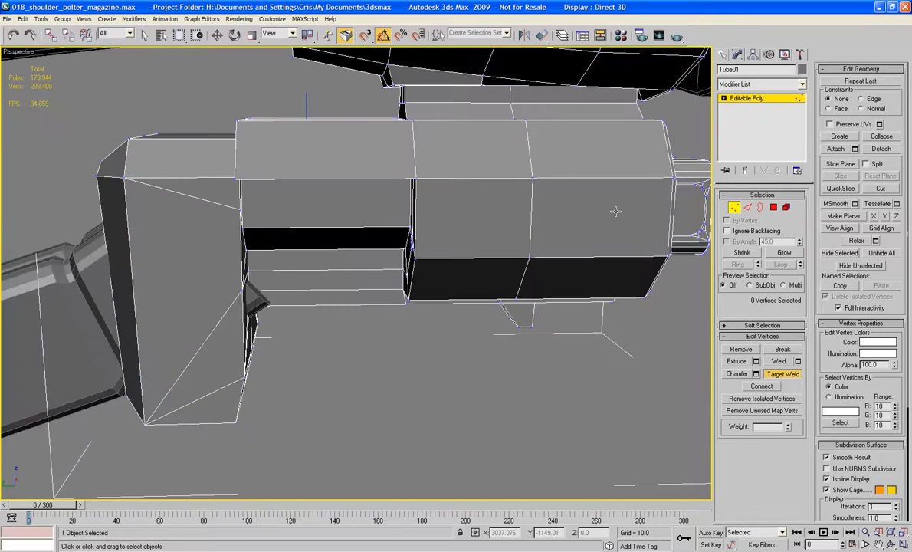
Move the feed housing's column of vertices adjoining the gun body forward along the gun to lengthen the housing, and finish vertex editing.
{"action": "middle_click_drag", "start_coordinate": [269, 100], "coordinate": [278, 97], "text": "alt"}
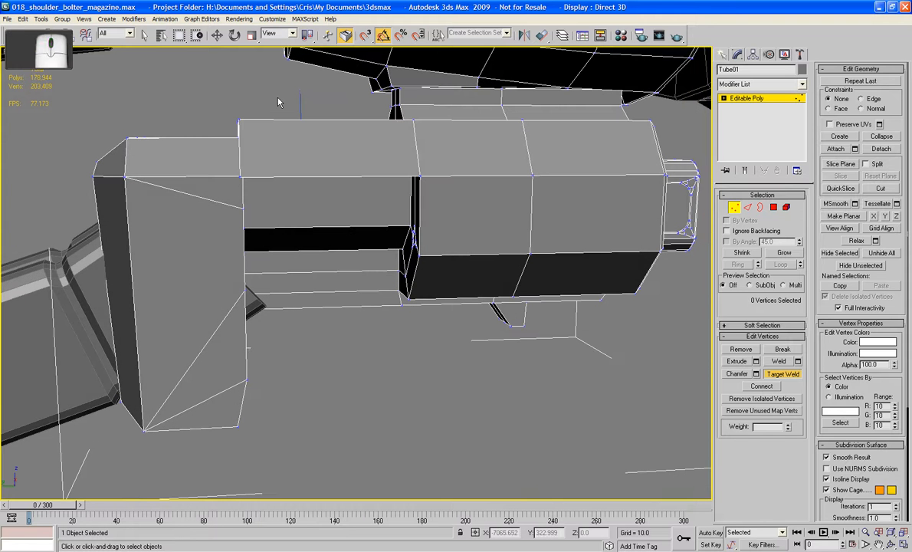
{"action": "left_click", "coordinate": [279, 100]}
{"action": "key", "text": "w"}
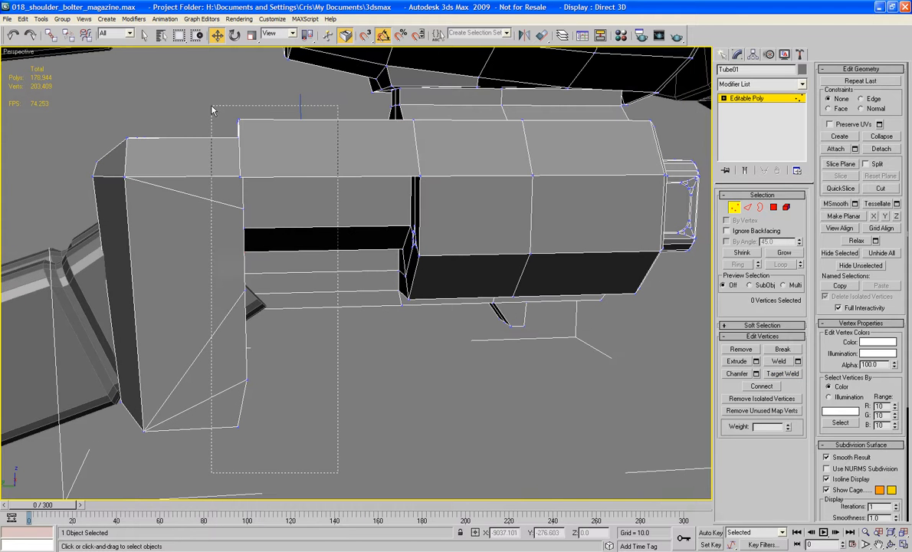
{"action": "left_click_drag", "start_coordinate": [212, 110], "coordinate": [212, 107]}
{"action": "left_click_drag", "start_coordinate": [218, 267], "coordinate": [269, 257]}
{"action": "middle_click_drag", "start_coordinate": [269, 257], "coordinate": [332, 369], "text": "alt"}
{"action": "left_click_drag", "start_coordinate": [376, 405], "coordinate": [297, 257]}
{"action": "left_click", "coordinate": [331, 289]}
{"action": "middle_click_drag", "start_coordinate": [331, 290], "coordinate": [233, 262], "text": "alt"}
{"action": "scroll", "coordinate": [366, 298], "scroll_direction": "down", "scroll_amount": 3}
{"action": "scroll", "coordinate": [225, 243], "scroll_direction": "down", "scroll_amount": 4}
{"action": "left_click", "coordinate": [734, 208]}
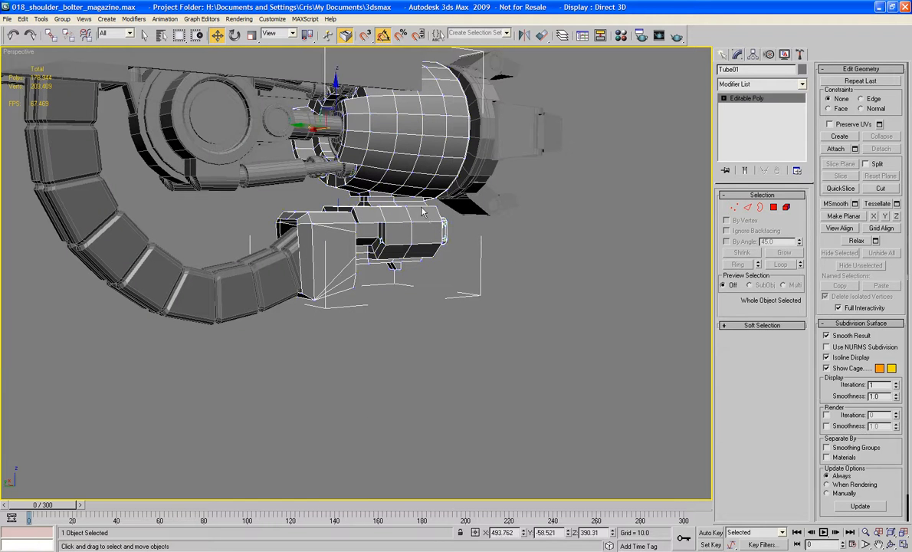
Rotate PF_Elbow_Bracket -5 degrees to test the belt's fit in the lengthened housing, and undo the rotation.
{"action": "left_click", "coordinate": [224, 129]}
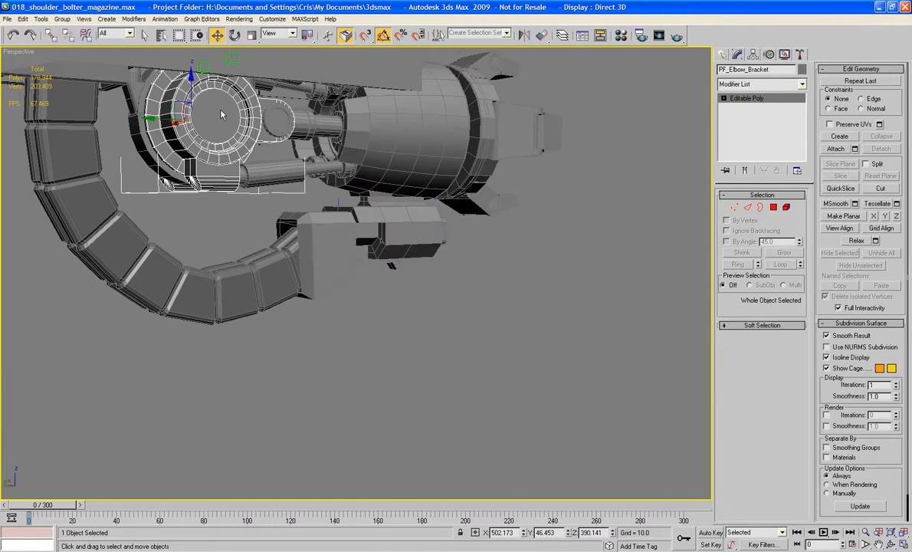
{"action": "key", "text": "e"}
{"action": "left_click_drag", "start_coordinate": [155, 106], "coordinate": [189, 123]}
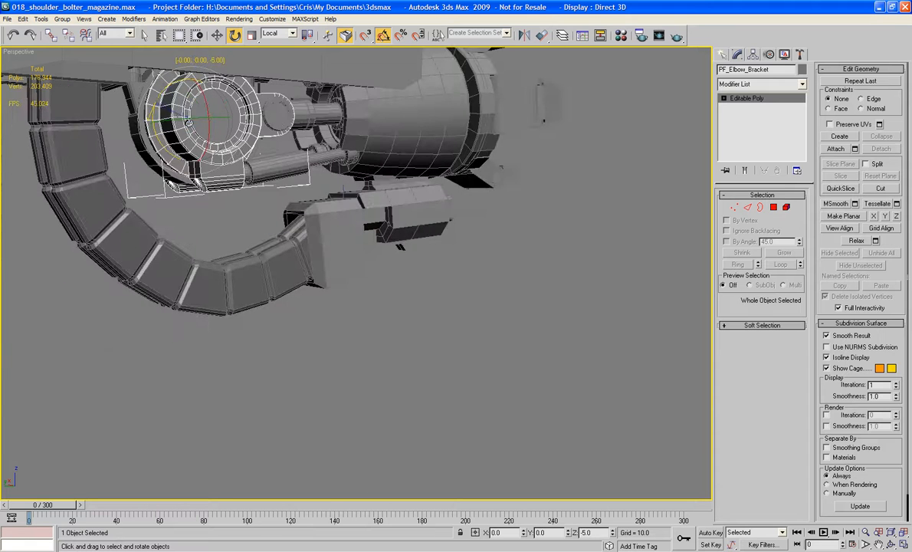
{"action": "key", "text": "ctrl+z"}
{"action": "middle_click_drag", "start_coordinate": [232, 167], "coordinate": [331, 184]}
Move the PF_Ammo_Belt_Control helper slightly back out of the feed housing, and save the scene.
{"action": "left_click", "coordinate": [406, 213]}
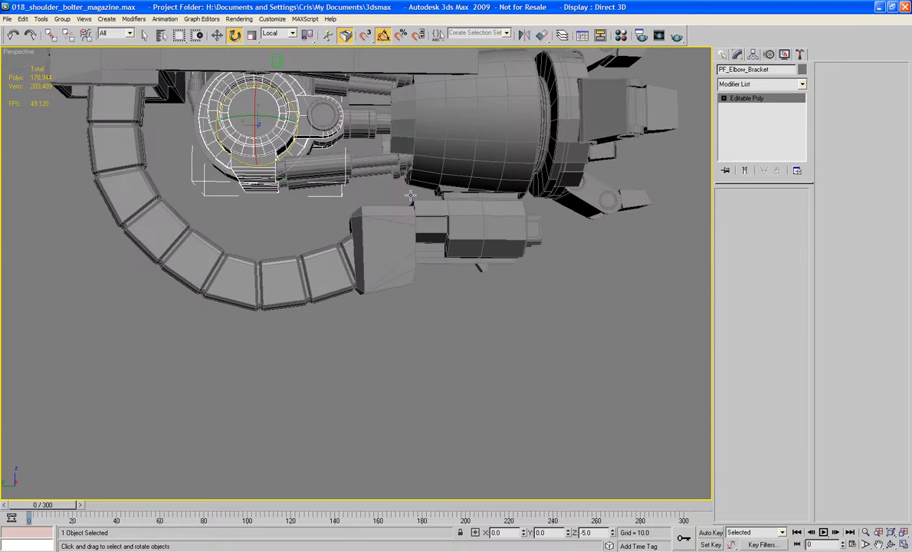
{"action": "key", "text": "w"}
{"action": "left_click_drag", "start_coordinate": [392, 218], "coordinate": [355, 212]}
{"action": "left_click", "coordinate": [401, 325]}
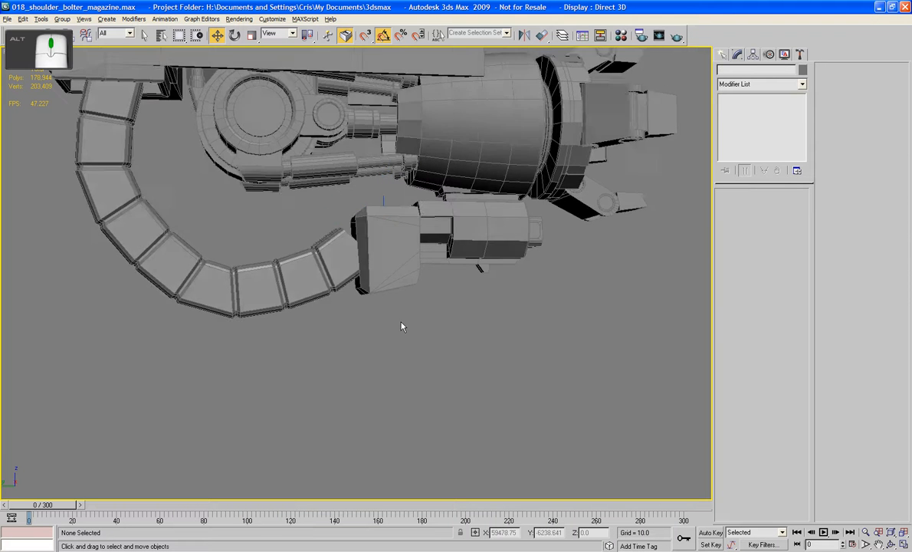
{"action": "mouse_move", "coordinate": [400, 325]}
{"action": "middle_mouse_down", "text": "alt"}
{"action": "mouse_move", "coordinate": [434, 313]}
{"action": "mouse_move", "coordinate": [434, 332]}
{"action": "mouse_move", "coordinate": [338, 326]}
{"action": "mouse_move", "coordinate": [412, 339]}
{"action": "middle_mouse_up", "text": "alt"}
{"action": "scroll", "coordinate": [411, 338], "scroll_direction": "up", "scroll_amount": 8}
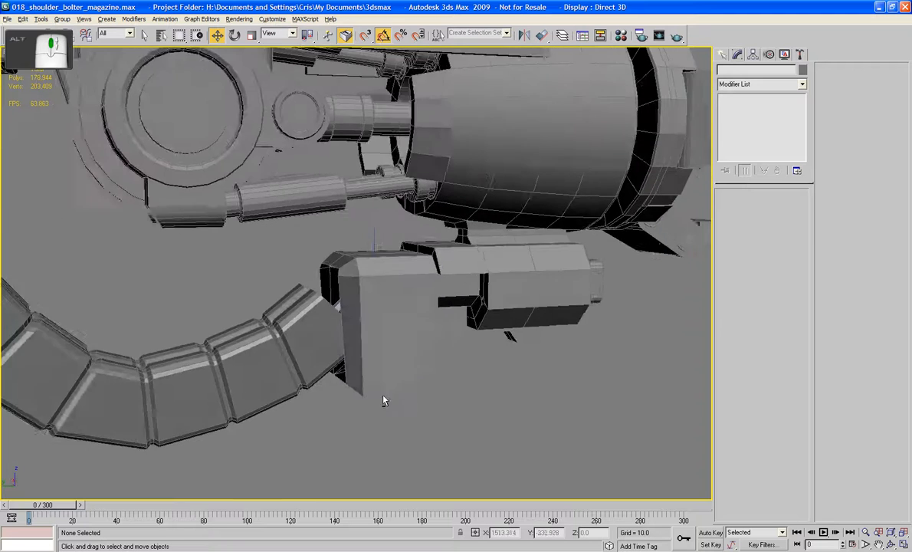
{"action": "left_click", "coordinate": [389, 314]}
{"action": "key", "text": "ctrl+s"}
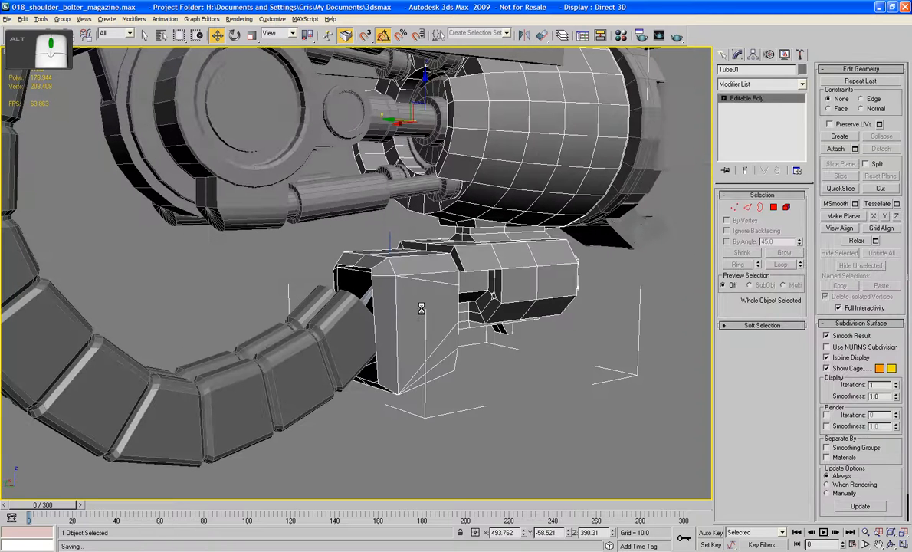
Cap the open border on Tube01's feed housing where the ammo belt enters.
{"action": "middle_click_drag", "start_coordinate": [421, 308], "coordinate": [351, 286], "text": "alt"}
{"action": "scroll", "coordinate": [396, 314], "scroll_direction": "up", "scroll_amount": 3}
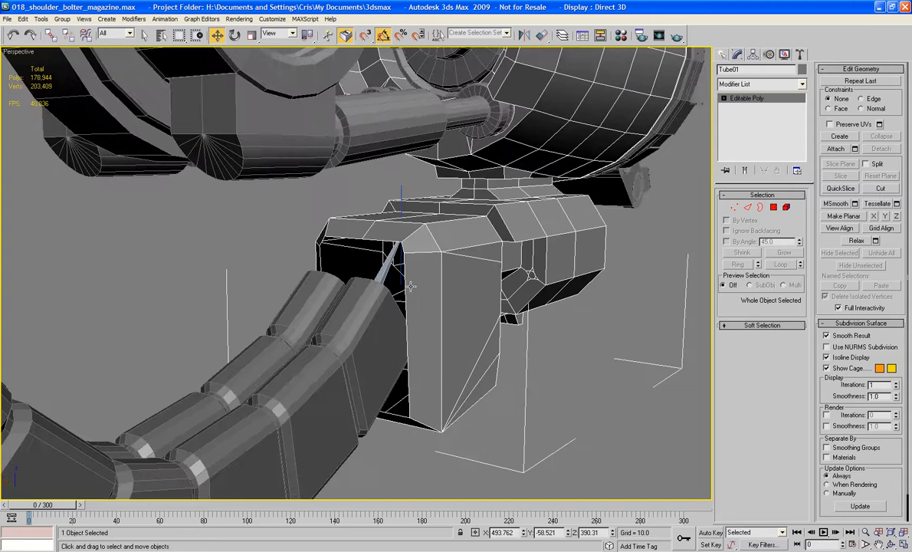
{"action": "left_click", "coordinate": [760, 207]}
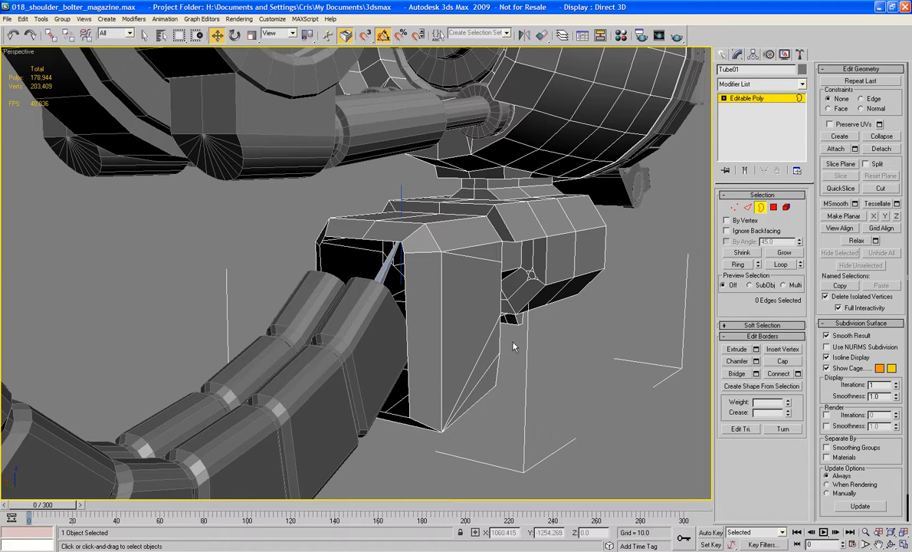
{"action": "left_click", "coordinate": [405, 365]}
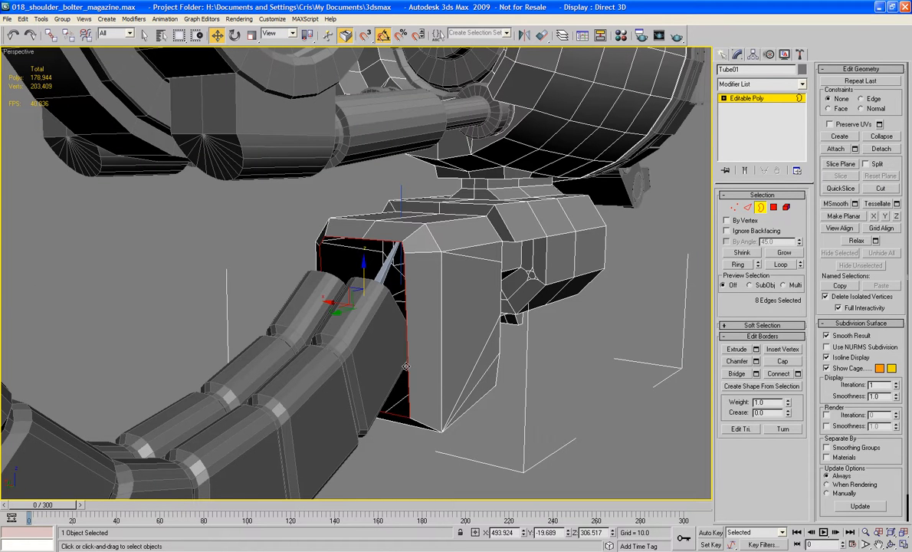
{"action": "left_click", "coordinate": [782, 361]}
Select the new cap polygon on the feed housing and flatten it by scaling it down along the Y axis.
{"action": "left_click", "coordinate": [773, 208]}
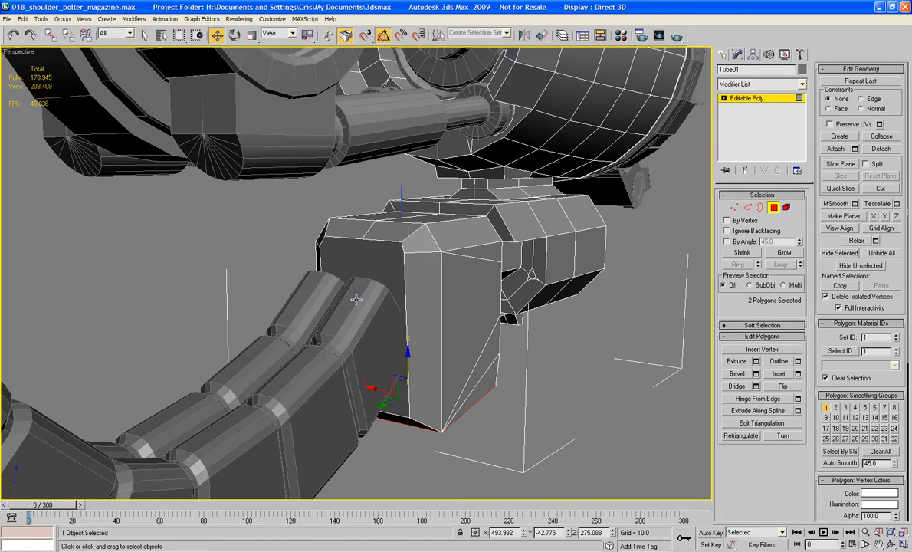
{"action": "left_click", "coordinate": [368, 248]}
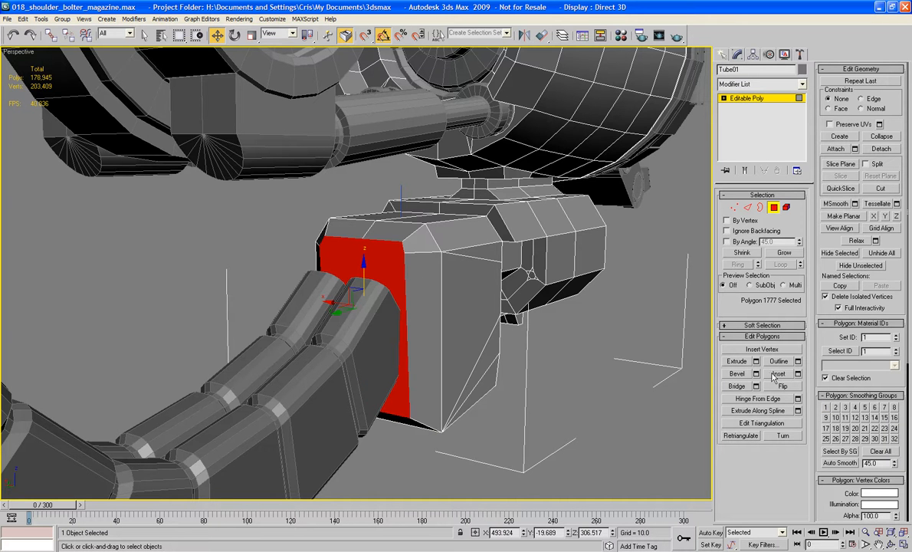
{"action": "middle_click_drag", "start_coordinate": [536, 345], "coordinate": [475, 345], "text": "alt"}
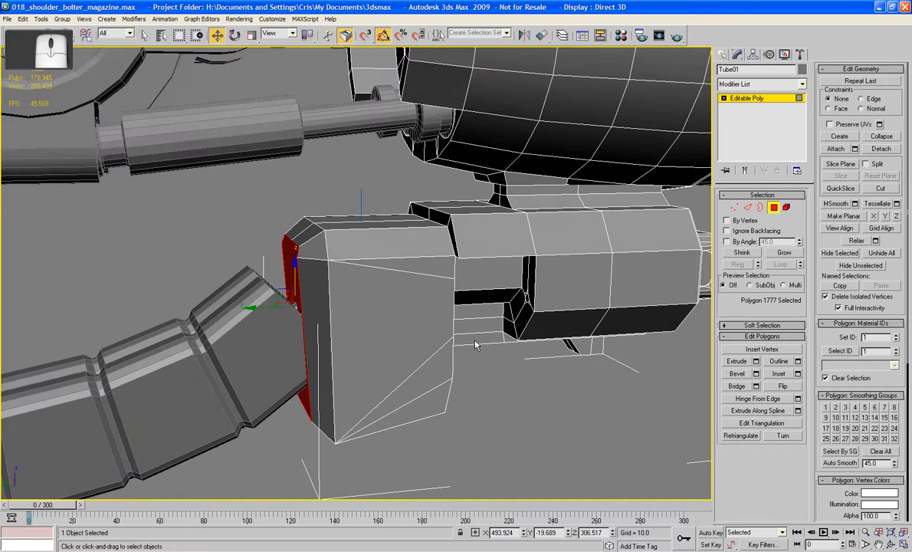
{"action": "key", "text": "p"}
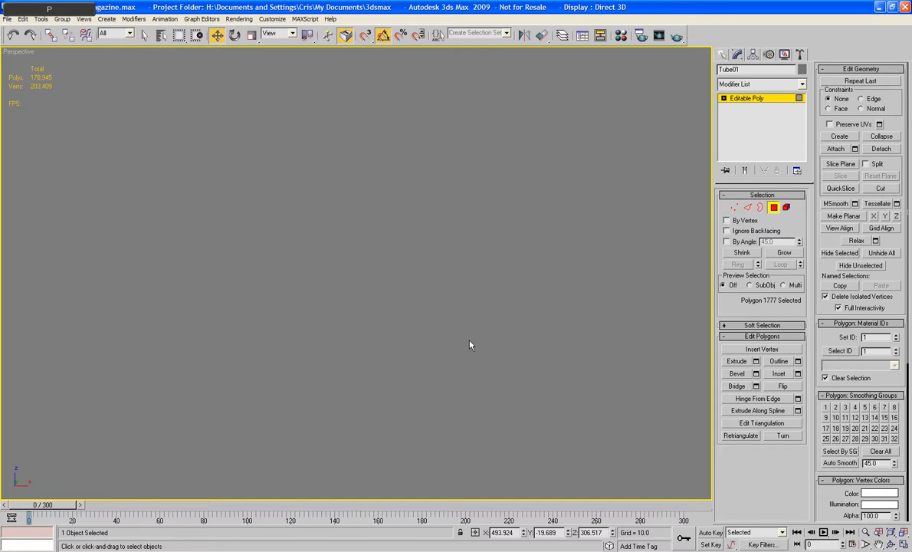
{"action": "key", "text": "z"}
{"action": "middle_click_drag", "start_coordinate": [464, 345], "coordinate": [403, 361], "text": "alt"}
{"action": "scroll", "coordinate": [301, 352], "scroll_direction": "down", "scroll_amount": 3}
{"action": "key", "text": "r"}
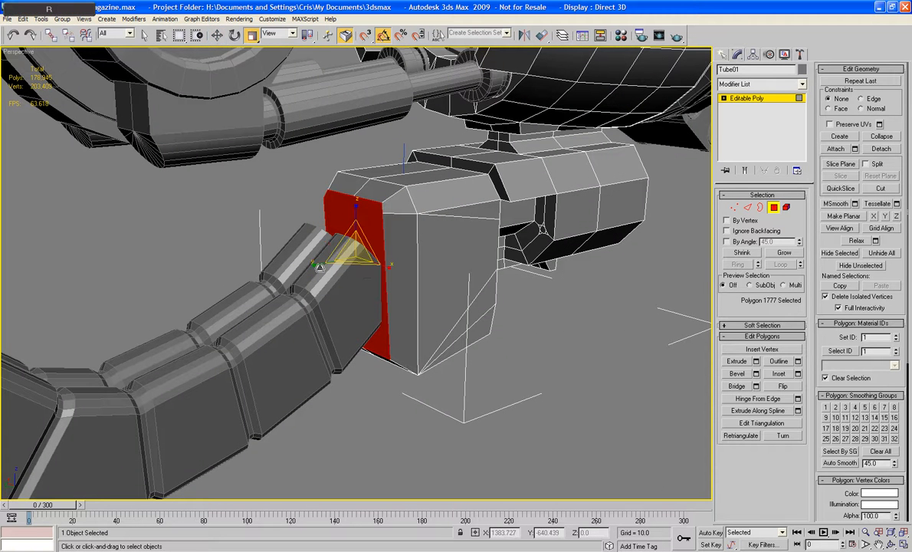
{"action": "left_click", "coordinate": [351, 256]}
{"action": "left_click", "coordinate": [354, 257]}
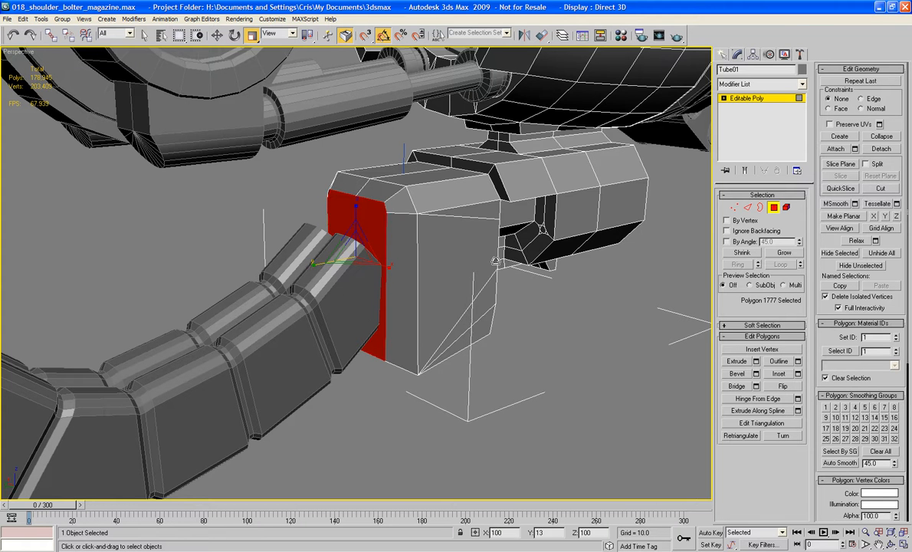
Grow the cap polygon selection to the surrounding bevel faces and scale them flat into one plane with the cap.
{"action": "middle_click_drag", "start_coordinate": [460, 242], "coordinate": [427, 227], "text": "alt"}
{"action": "left_click", "coordinate": [419, 227]}
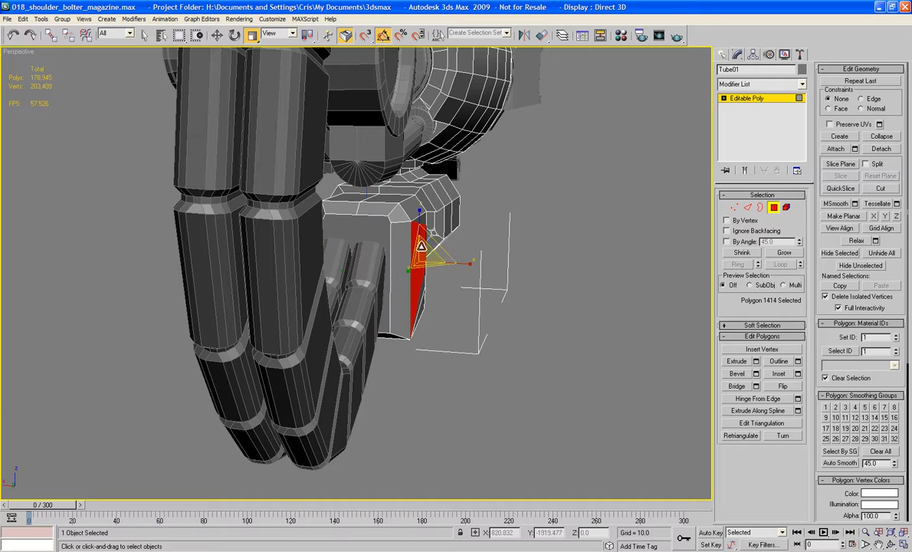
{"action": "middle_click_drag", "start_coordinate": [306, 244], "coordinate": [337, 268], "text": "alt"}
{"action": "scroll", "coordinate": [270, 251], "scroll_direction": "down", "scroll_amount": 3}
{"action": "left_click", "coordinate": [314, 238]}
{"action": "scroll", "coordinate": [318, 262], "scroll_direction": "up", "scroll_amount": 5}
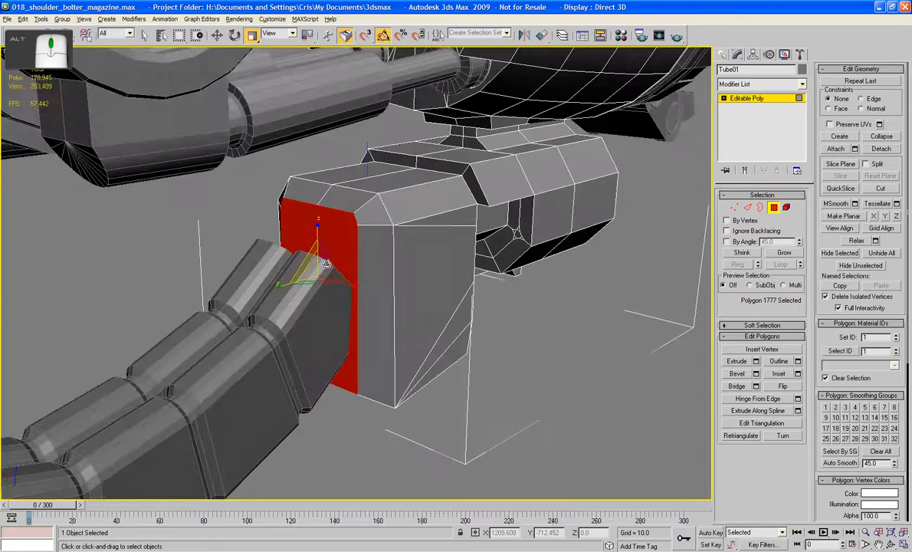
{"action": "left_click", "coordinate": [784, 252]}
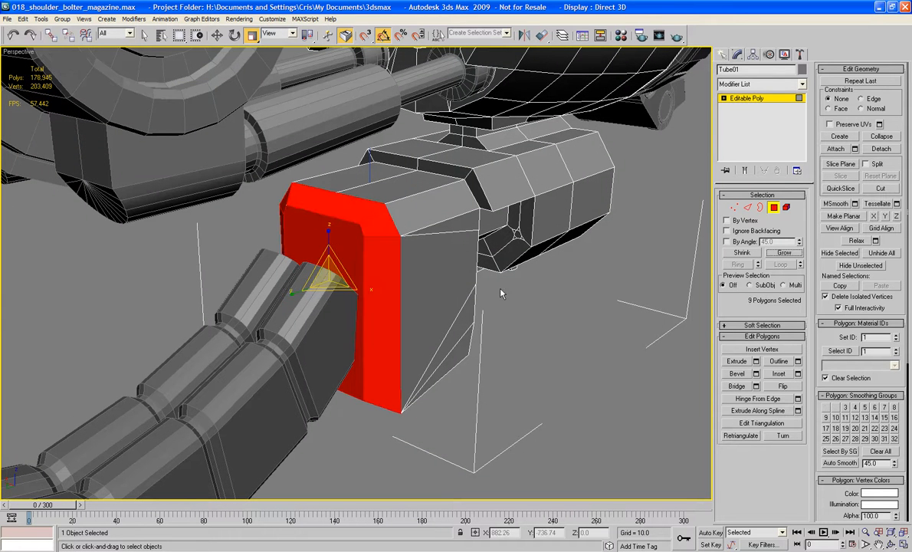
{"action": "left_click_drag", "start_coordinate": [332, 288], "coordinate": [679, 180]}
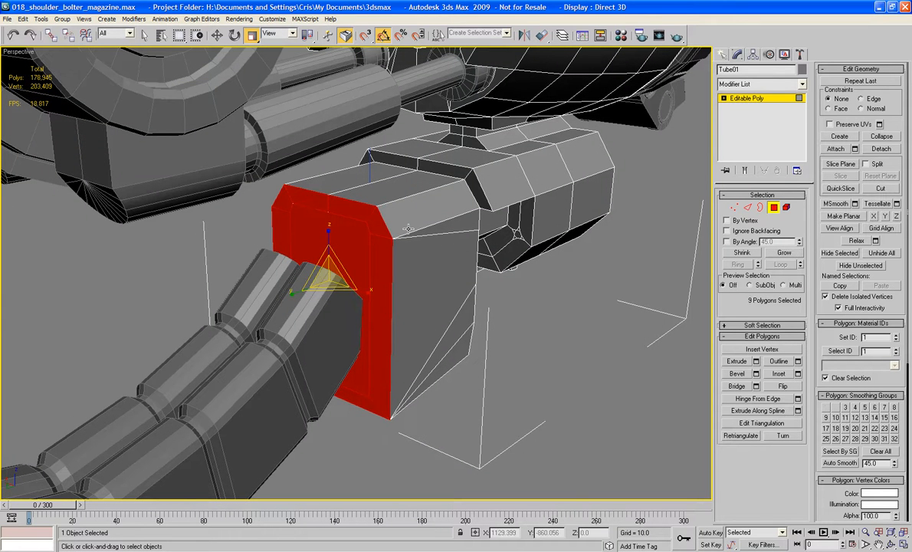
Select only the inner cap polygon and widen it along the X axis to narrow the rim on both sides.
{"action": "middle_click_drag", "start_coordinate": [330, 337], "coordinate": [292, 287], "text": "alt"}
{"action": "scroll", "coordinate": [292, 286], "scroll_direction": "up", "scroll_amount": 3}
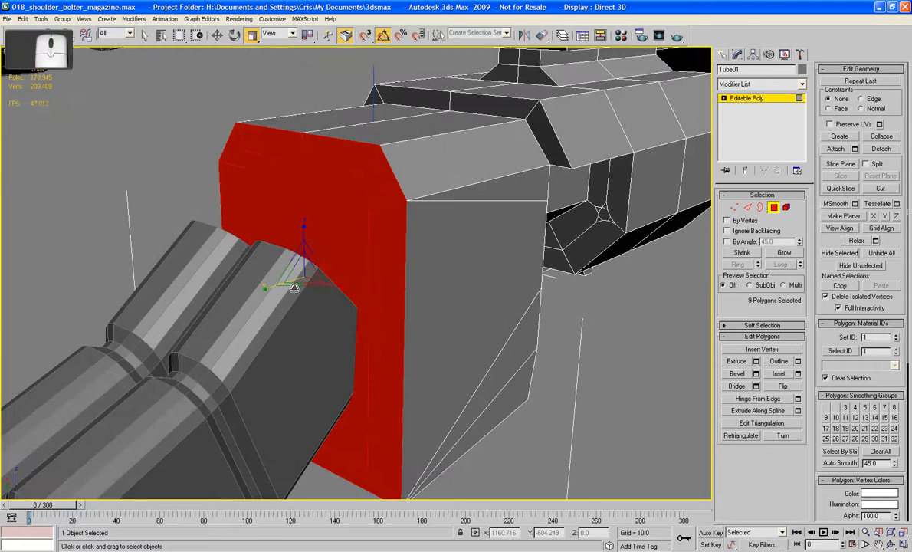
{"action": "left_click", "coordinate": [299, 230]}
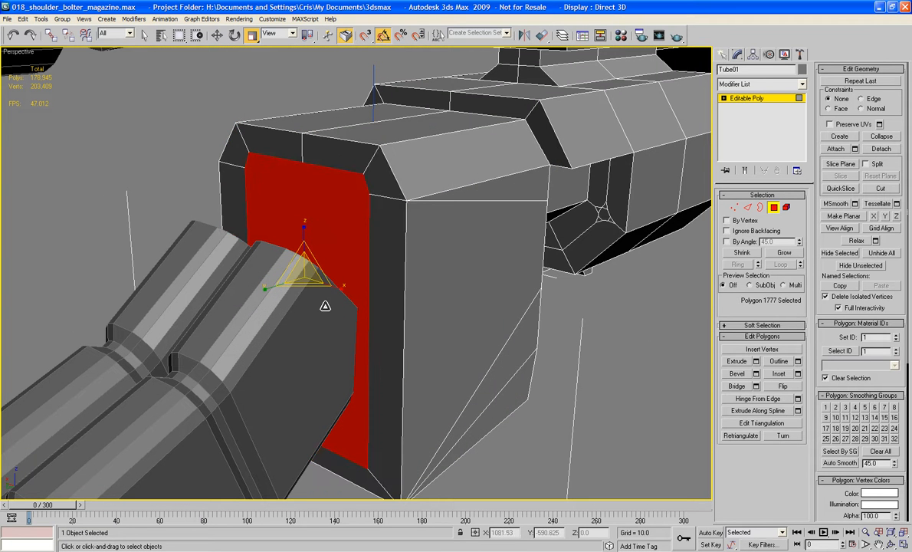
{"action": "left_click_drag", "start_coordinate": [341, 289], "coordinate": [343, 291]}
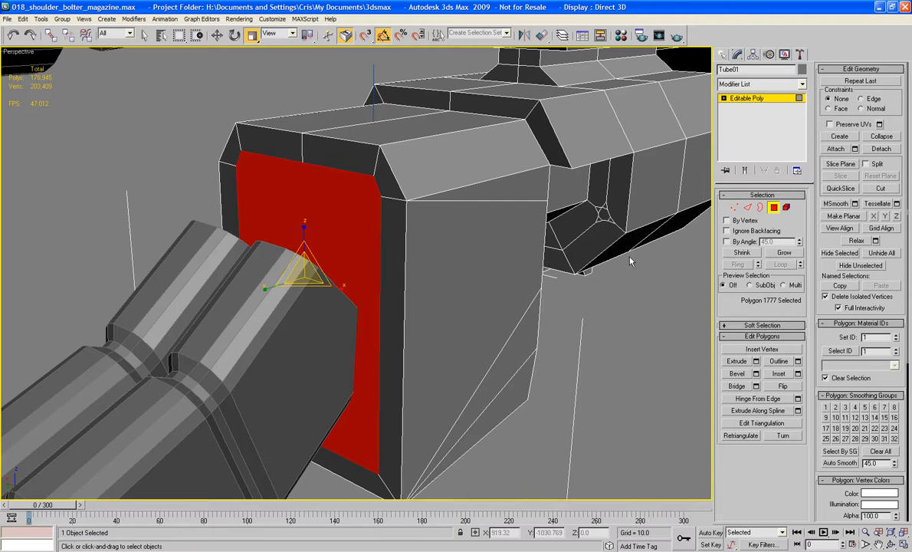
Connect the rim's four vertical edges with new horizontal edges and lower them along Z to about 280.7, near the rim's base.
{"action": "left_click", "coordinate": [747, 207], "text": "ctrl"}
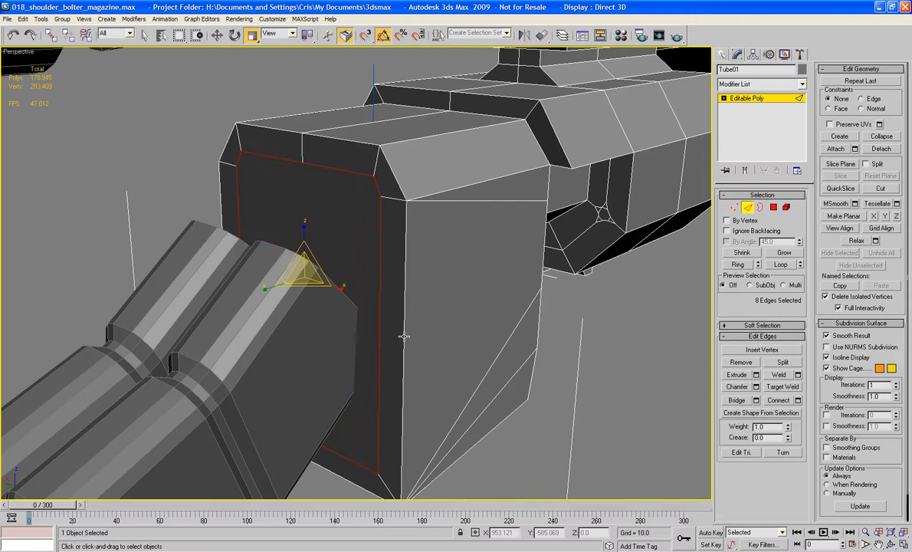
{"action": "left_click", "coordinate": [377, 290]}
{"action": "left_click", "coordinate": [380, 295]}
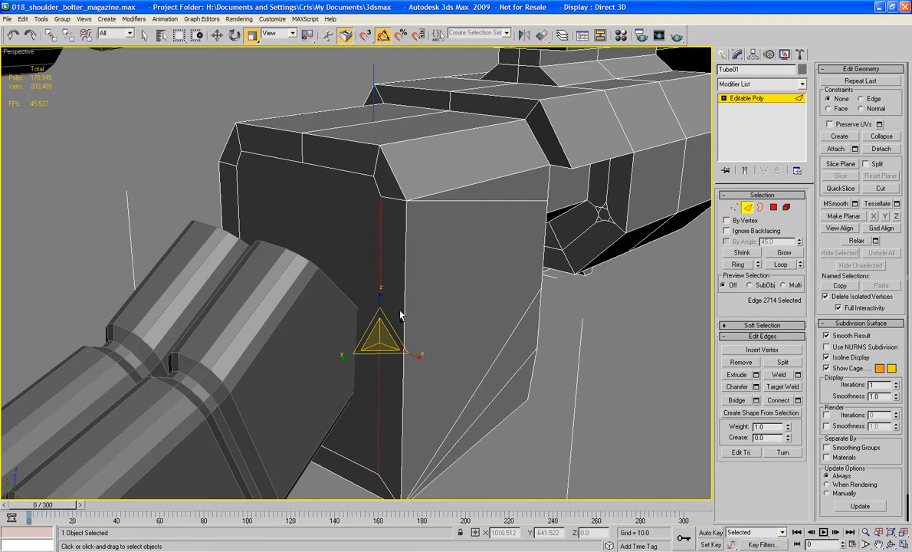
{"action": "left_click", "coordinate": [404, 315], "text": "ctrl"}
{"action": "left_click", "coordinate": [236, 225], "text": "ctrl"}
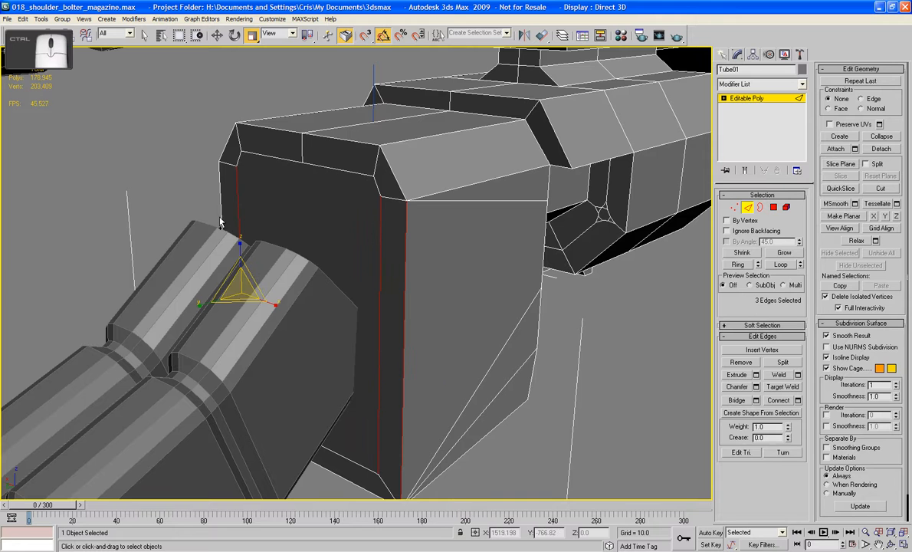
{"action": "left_click", "coordinate": [220, 206], "text": "ctrl"}
{"action": "left_click", "coordinate": [778, 399]}
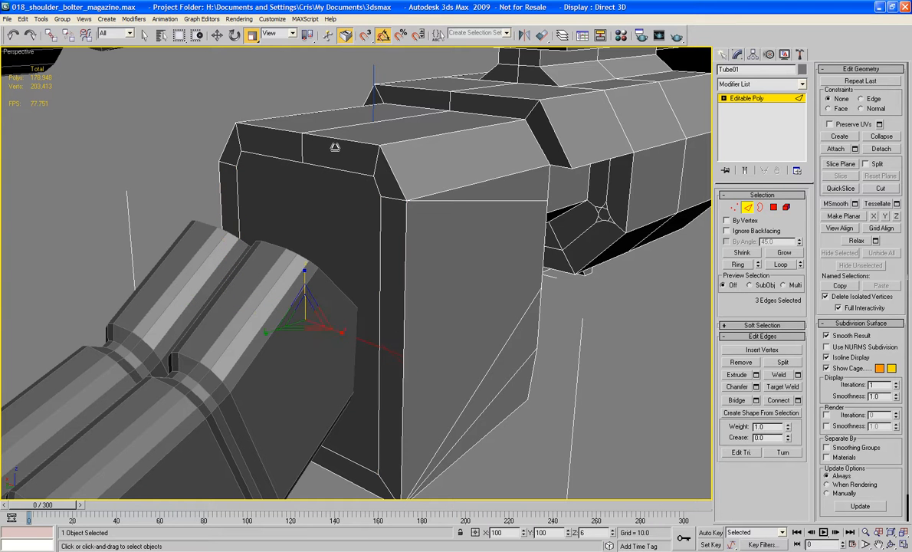
{"action": "key", "text": "w"}
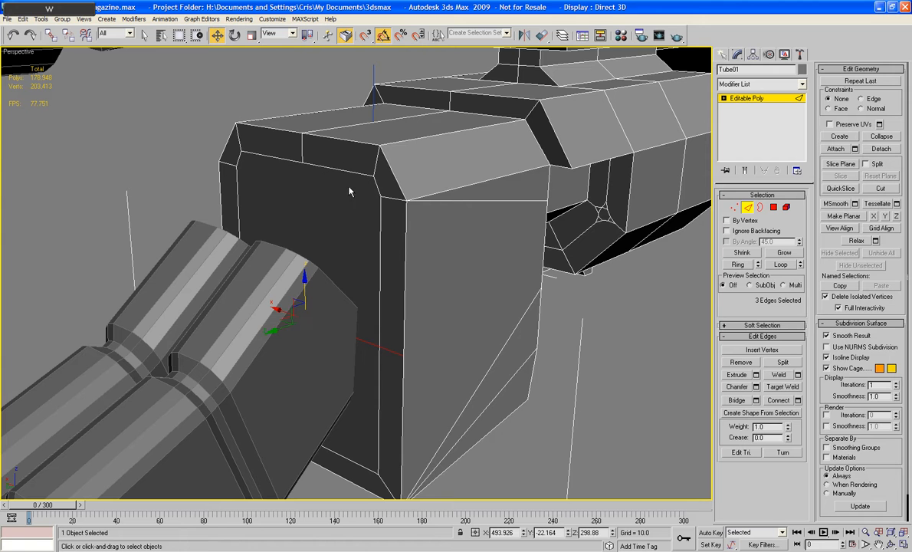
{"action": "left_click_drag", "start_coordinate": [304, 283], "coordinate": [320, 381]}
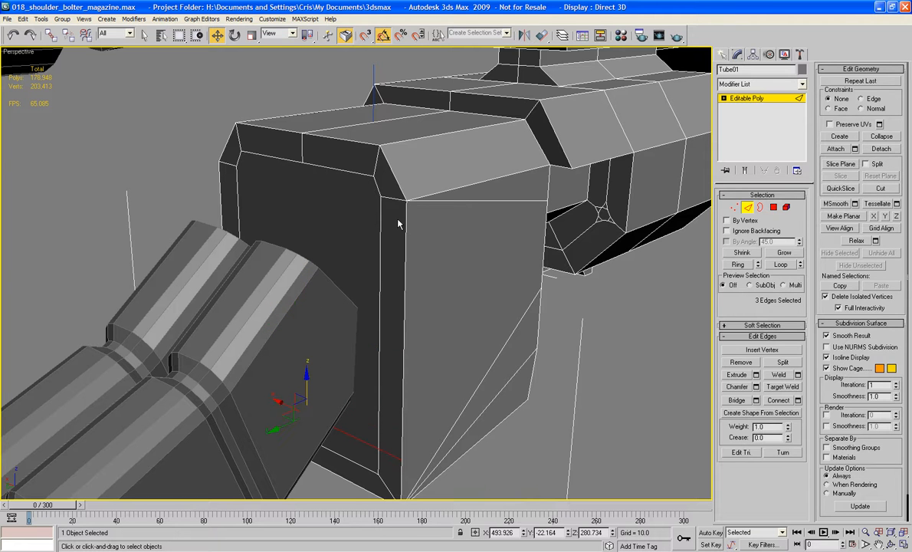
Select the six upper and side rim polygons above the new edges and extrude them outwards towards the ammo belt.
{"action": "left_click", "coordinate": [774, 208]}
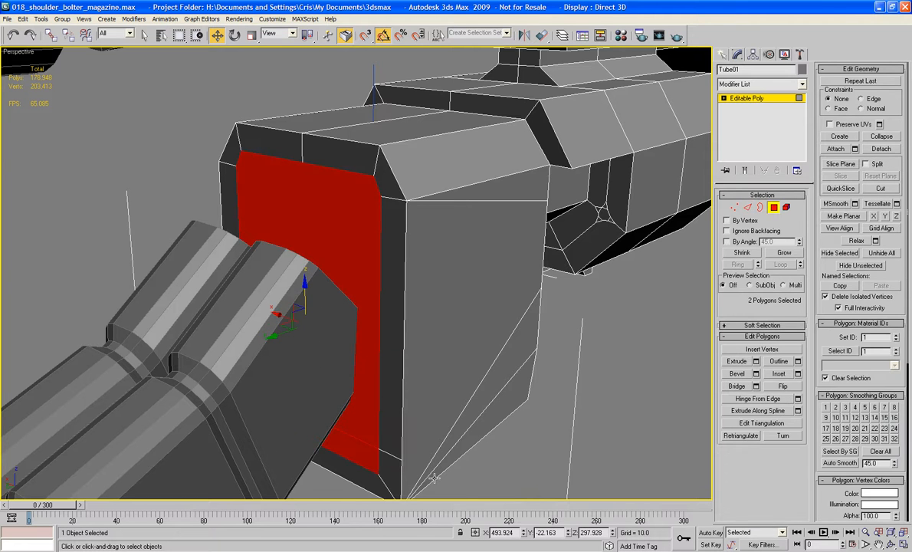
{"action": "left_click", "coordinate": [383, 391]}
{"action": "left_click", "coordinate": [354, 159], "text": "ctrl"}
{"action": "left_click", "coordinate": [244, 155], "text": "ctrl"}
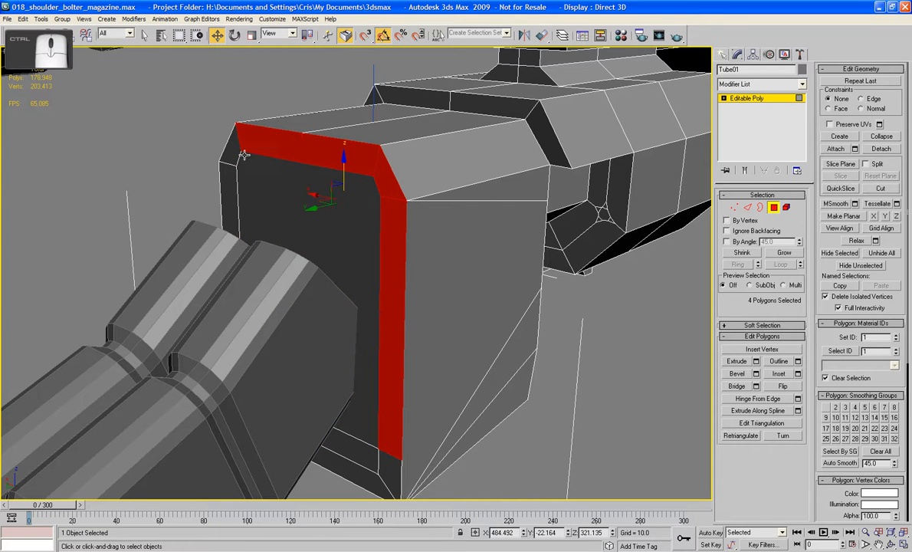
{"action": "left_click", "coordinate": [226, 146], "text": "ctrl"}
{"action": "left_click", "coordinate": [222, 187], "text": "ctrl"}
{"action": "middle_click_drag", "start_coordinate": [219, 186], "coordinate": [434, 320], "text": "alt"}
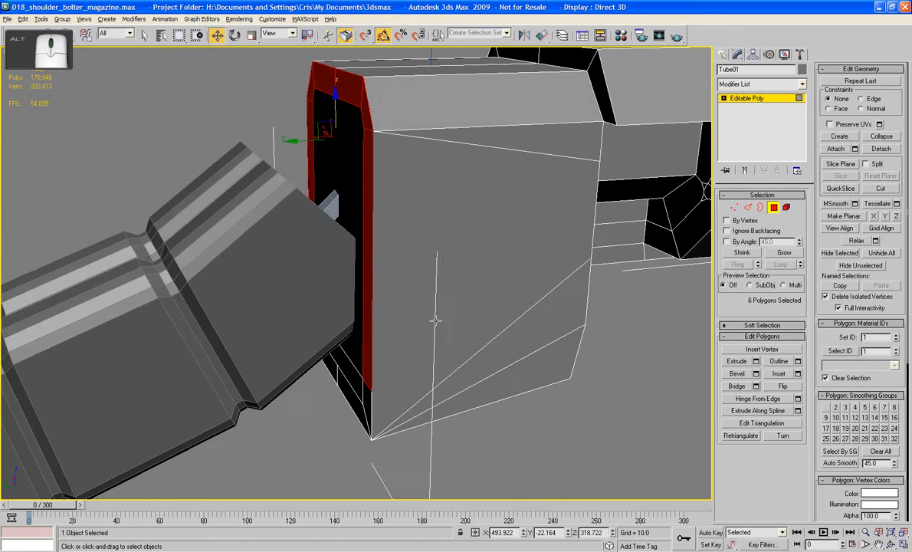
{"action": "left_click", "coordinate": [737, 361]}
{"action": "left_click_drag", "start_coordinate": [361, 335], "coordinate": [366, 309]}
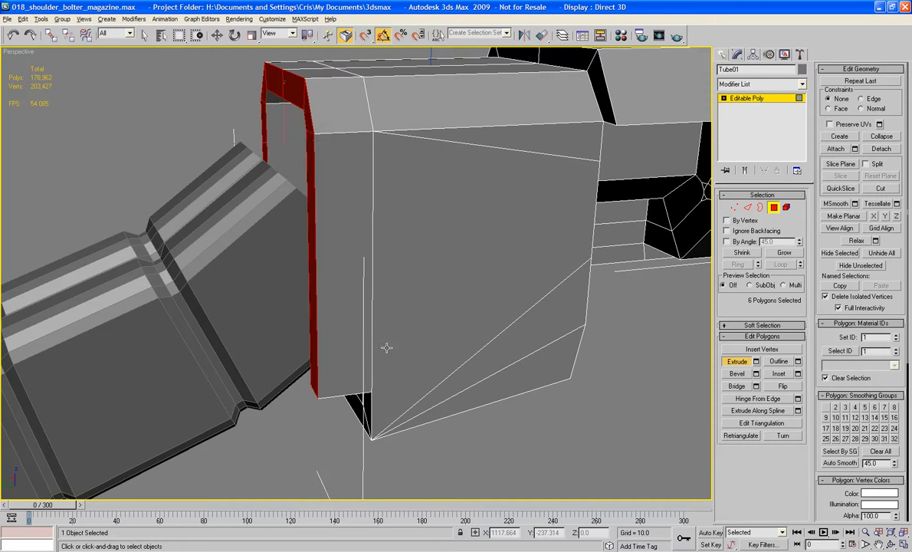
Hinge the extruded rim polygons 50 degrees with 1 segment about the lower edge of the rim's side.
{"action": "middle_click_drag", "start_coordinate": [387, 348], "coordinate": [454, 343], "text": "alt"}
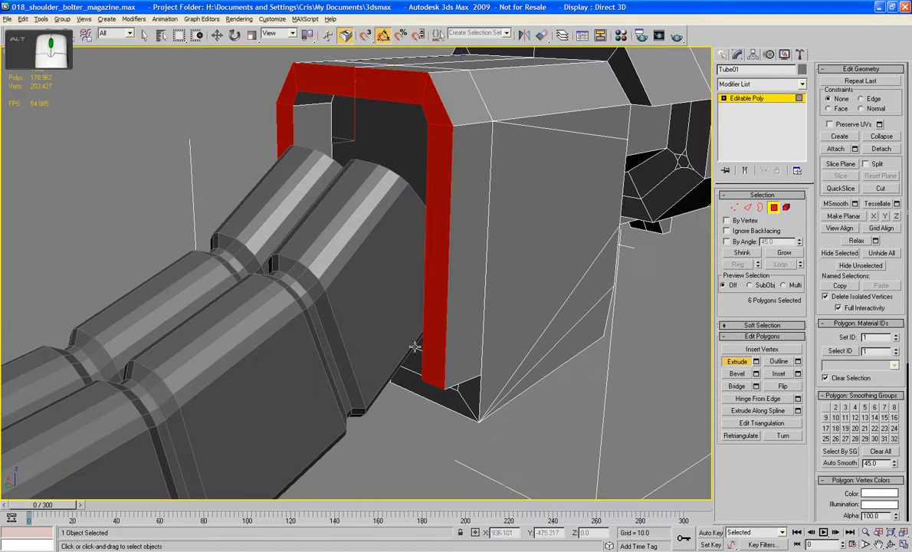
{"action": "left_click", "coordinate": [797, 399]}
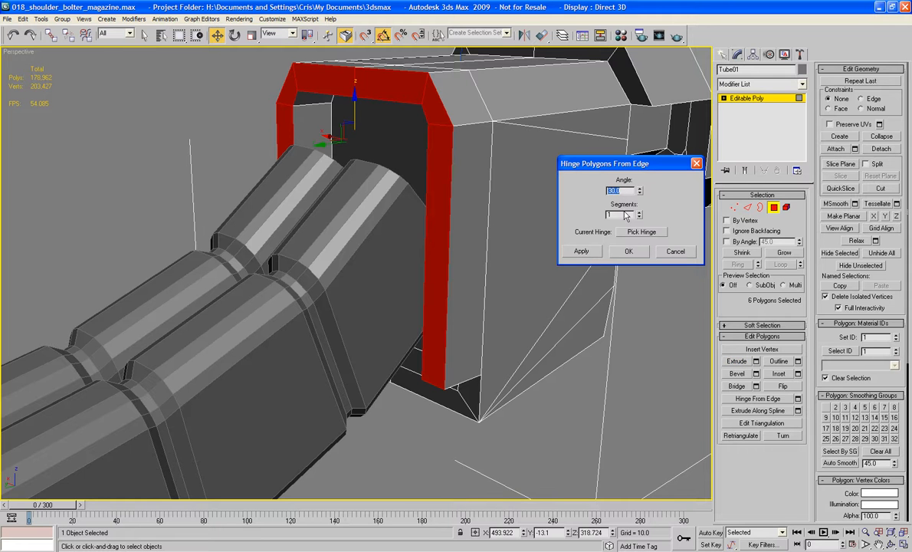
{"action": "left_click", "coordinate": [641, 233]}
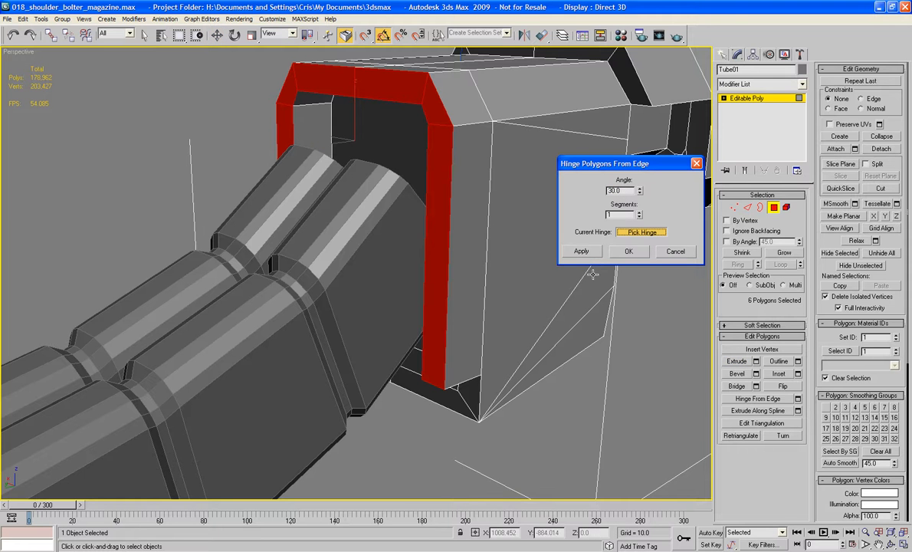
{"action": "left_click", "coordinate": [434, 386]}
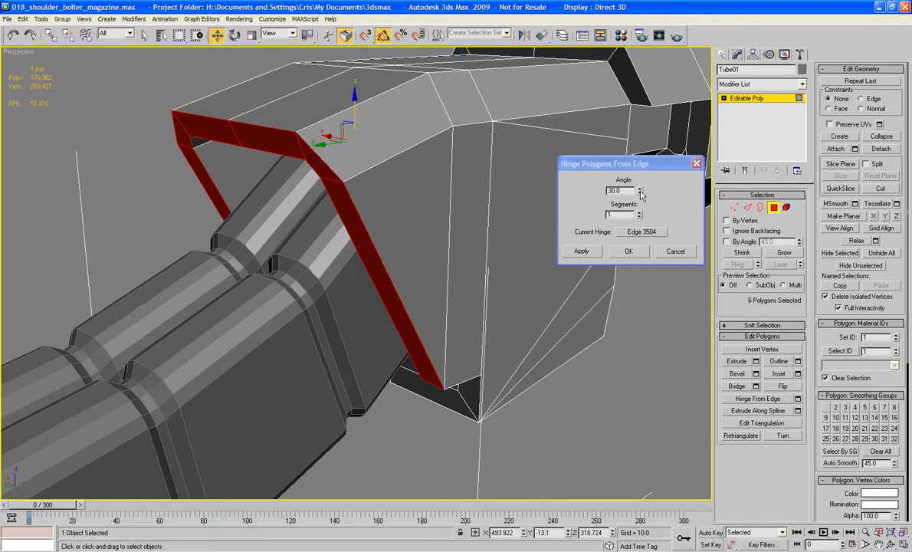
{"action": "left_click_drag", "start_coordinate": [642, 193], "coordinate": [643, 165]}
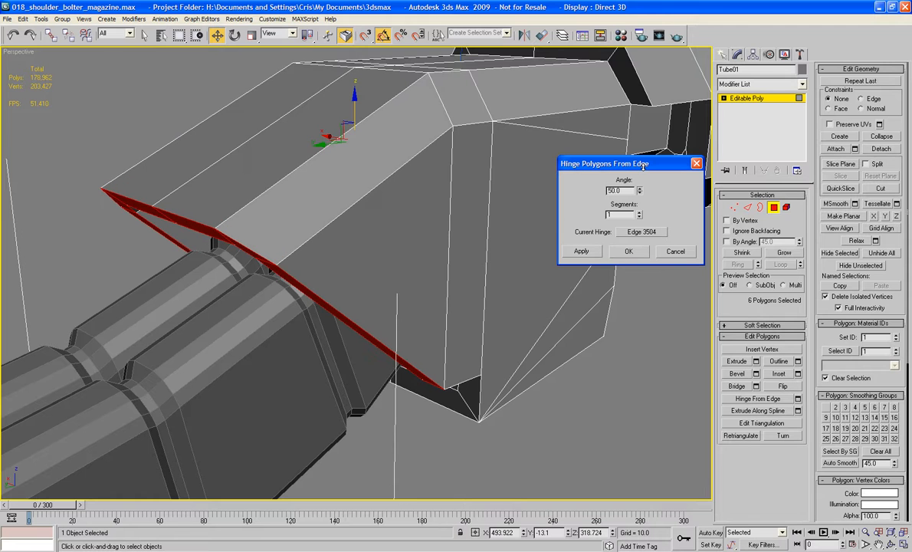
{"action": "left_click", "coordinate": [640, 214]}
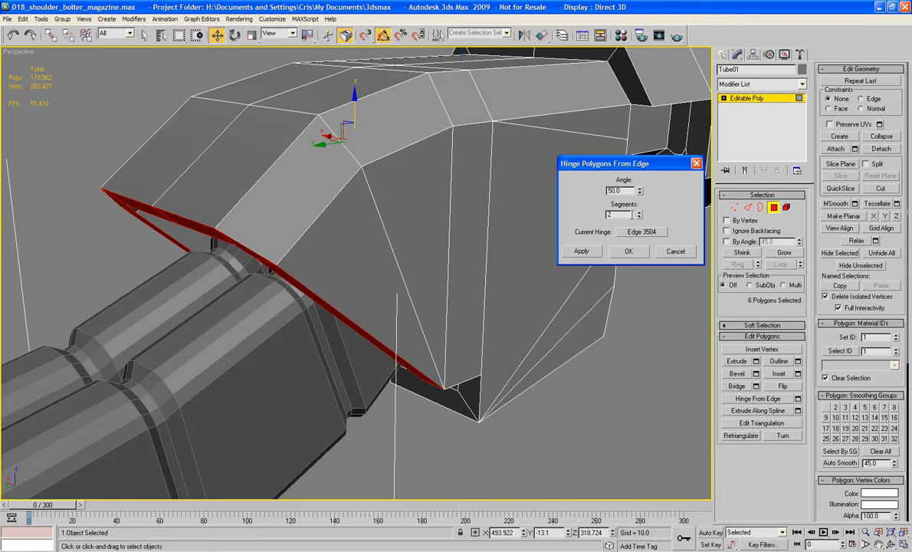
{"action": "left_click", "coordinate": [640, 217]}
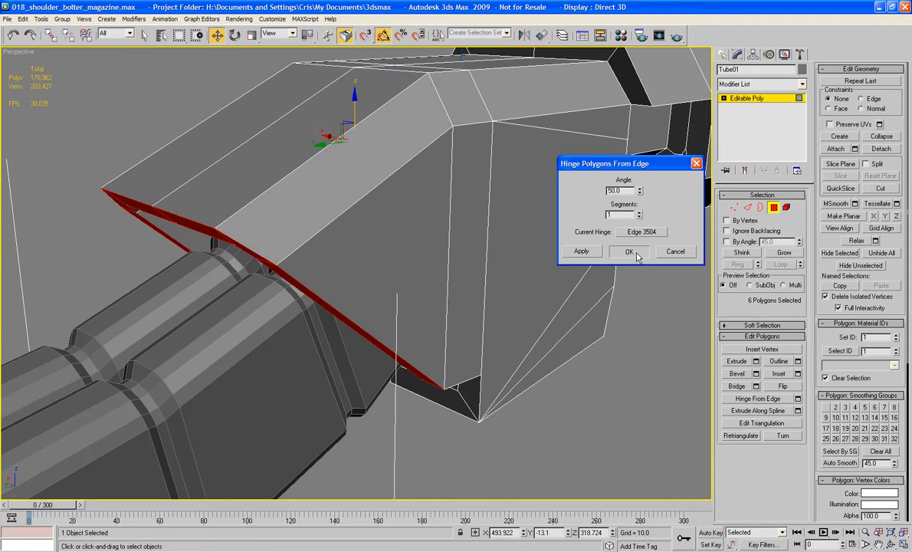
{"action": "left_click", "coordinate": [635, 252]}
Cut a new edge across the housing's side from the rim's lower corner to the uppermost diagonal's rear vertex.
{"action": "middle_click_drag", "start_coordinate": [328, 254], "coordinate": [494, 250], "text": "alt"}
{"action": "scroll", "coordinate": [482, 273], "scroll_direction": "down", "scroll_amount": 4}
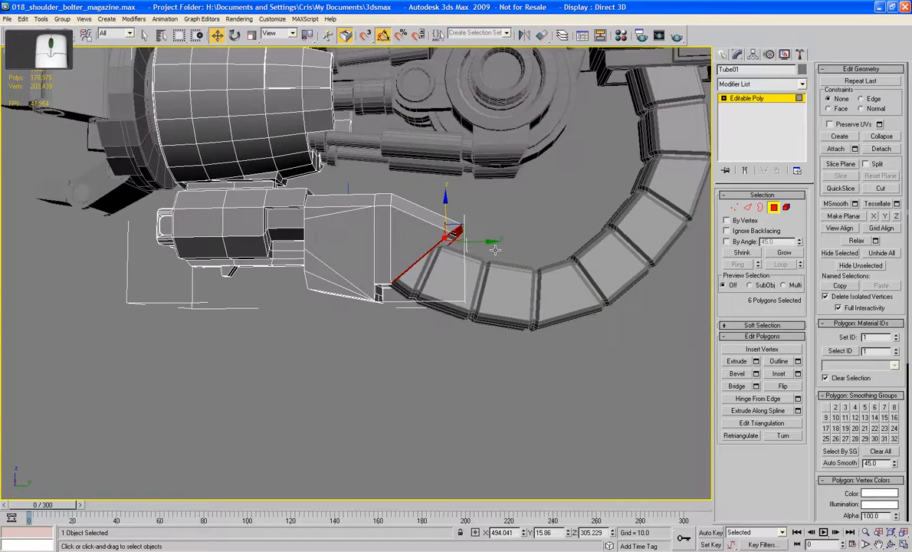
{"action": "scroll", "coordinate": [494, 249], "scroll_direction": "up", "scroll_amount": 4}
{"action": "right_click", "coordinate": [394, 249]}
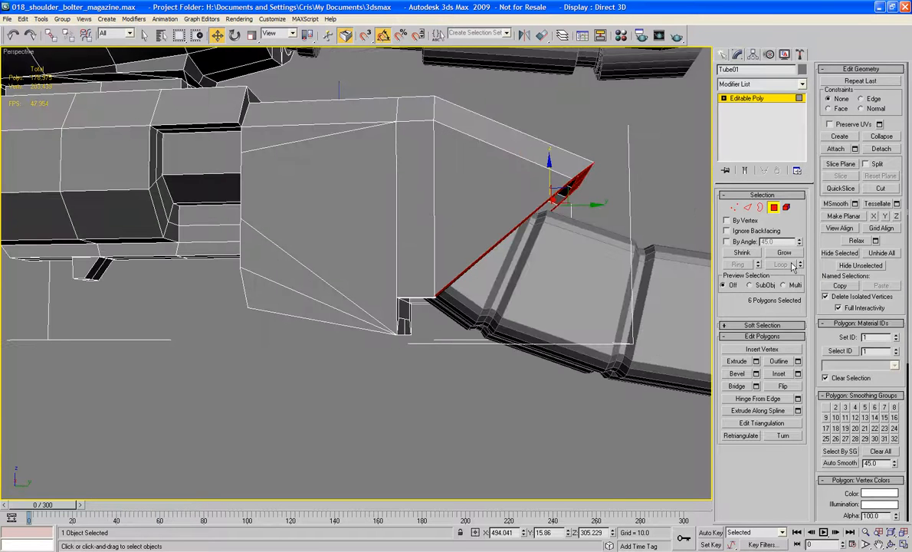
{"action": "left_click", "coordinate": [881, 187]}
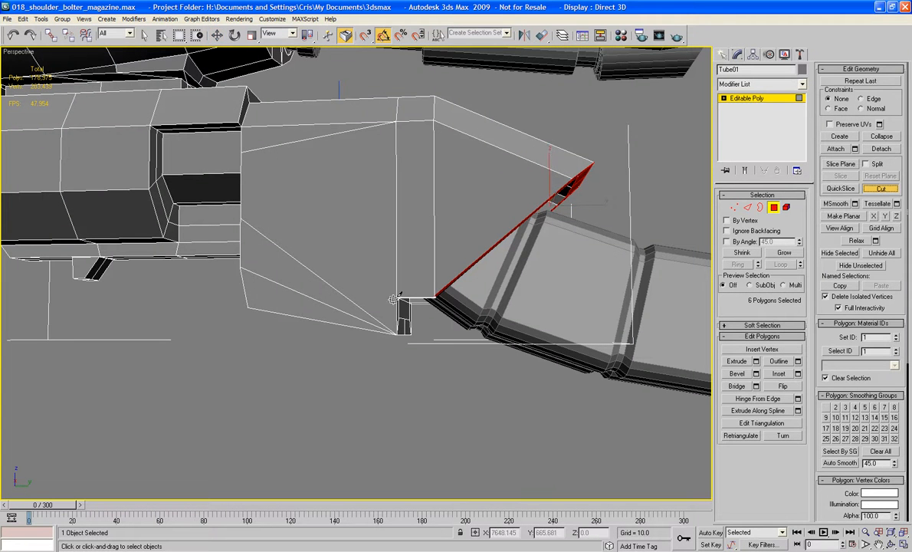
{"action": "middle_click_drag", "start_coordinate": [452, 308], "coordinate": [440, 295]}
{"action": "scroll", "coordinate": [356, 279], "scroll_direction": "up", "scroll_amount": 3}
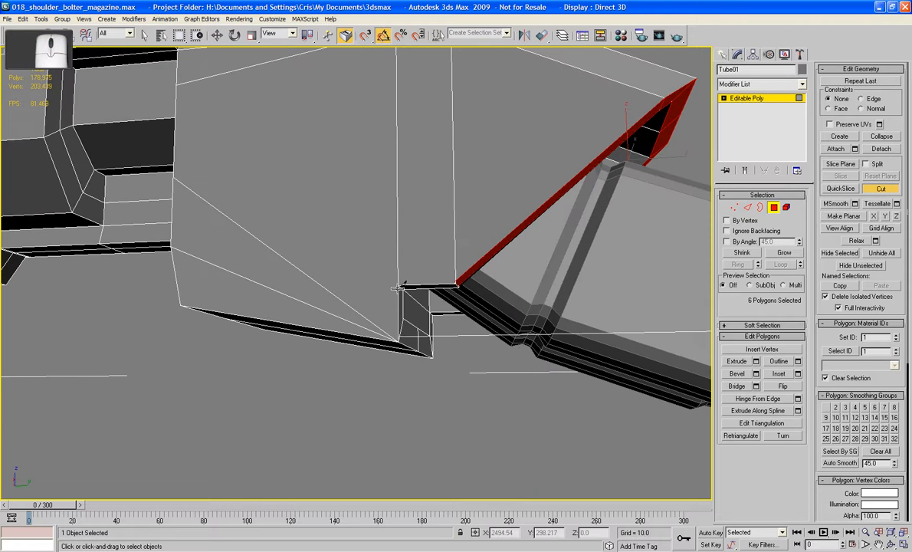
{"action": "left_click", "coordinate": [399, 286]}
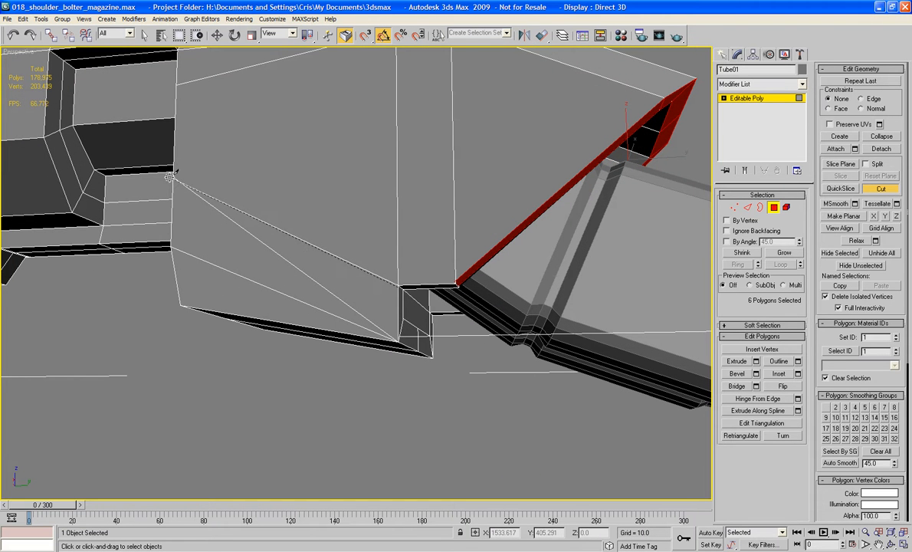
{"action": "right_click", "coordinate": [232, 219]}
{"action": "key", "text": "w"}
Remove the redundant diagonal edge directly below the new cut on the housing's side.
{"action": "left_click", "coordinate": [232, 220]}
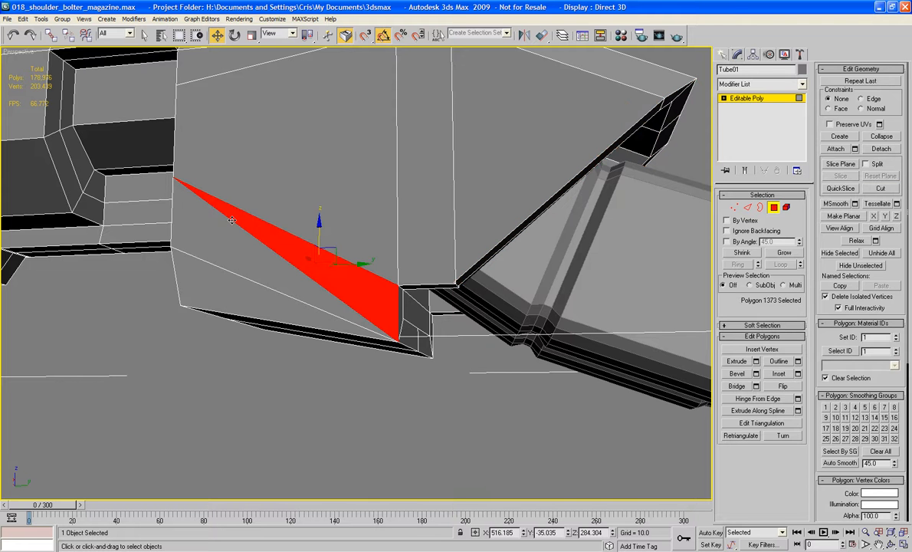
{"action": "left_click", "coordinate": [747, 207]}
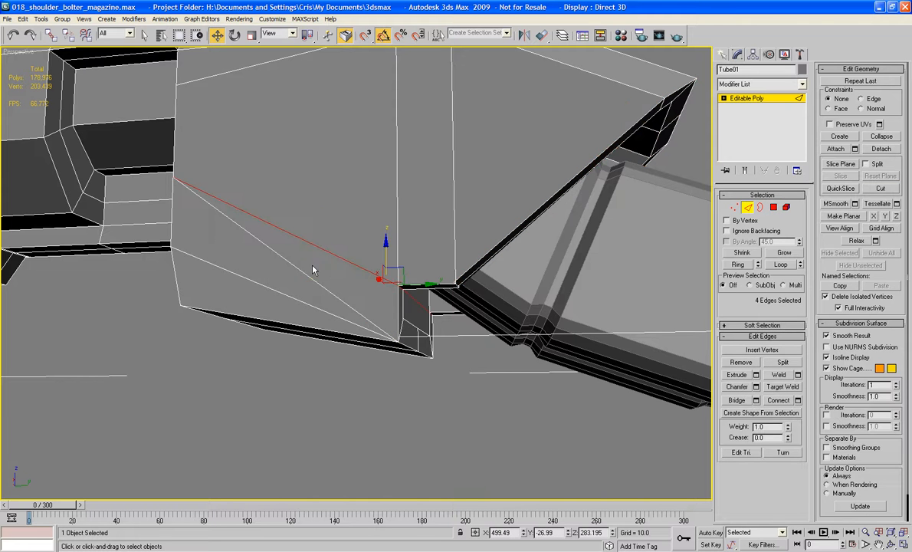
{"action": "left_click", "coordinate": [315, 281]}
{"action": "key", "text": "BackSpace"}
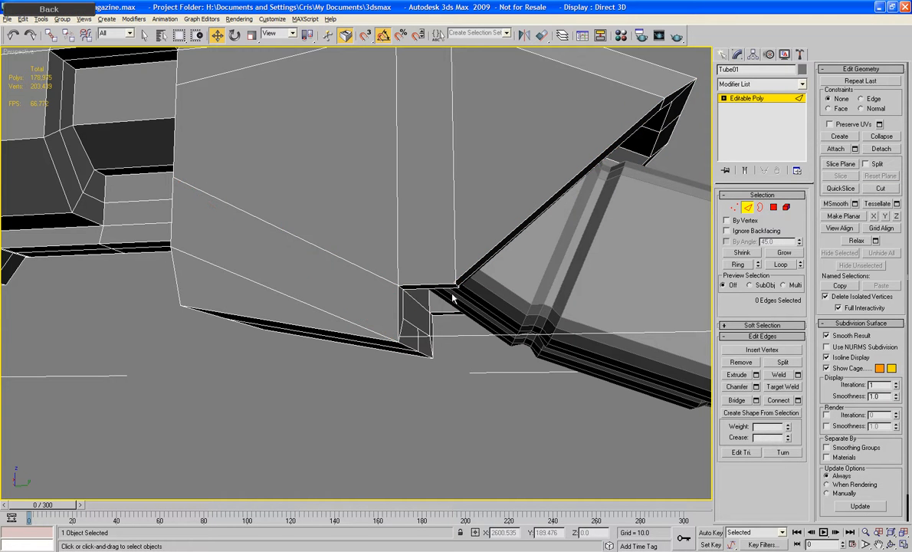
On the housing's opposite side, cut the matching edge from the rim's lower corner, remove the redundant diagonal and leave edge editing.
{"action": "mouse_move", "coordinate": [452, 299]}
{"action": "middle_mouse_down", "text": "alt"}
{"action": "mouse_move", "coordinate": [295, 295]}
{"action": "mouse_move", "coordinate": [397, 299]}
{"action": "mouse_move", "coordinate": [460, 284]}
{"action": "middle_mouse_up", "text": "alt"}
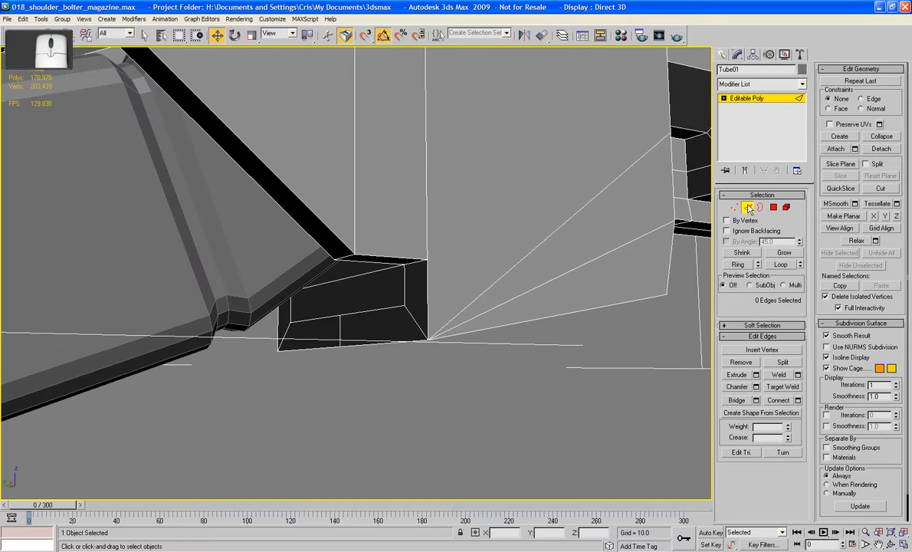
{"action": "left_click", "coordinate": [878, 190]}
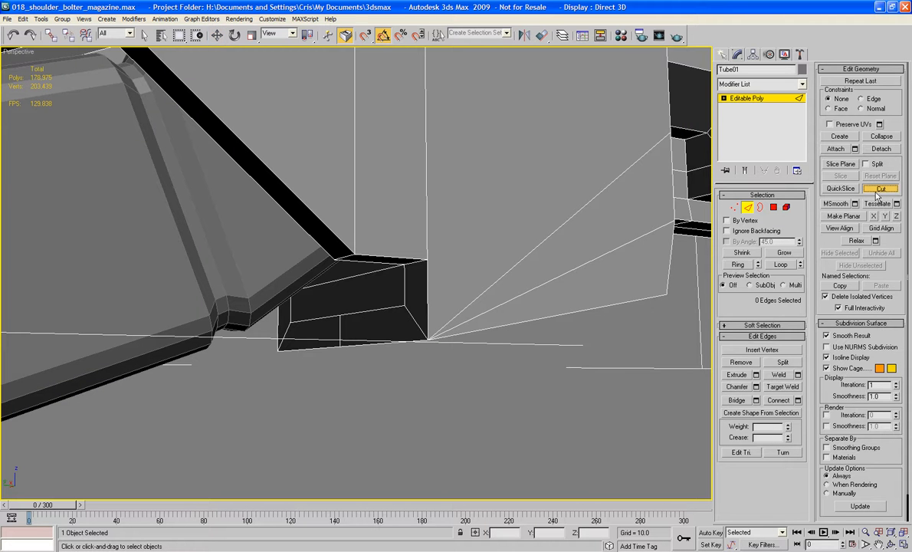
{"action": "left_click", "coordinate": [427, 261]}
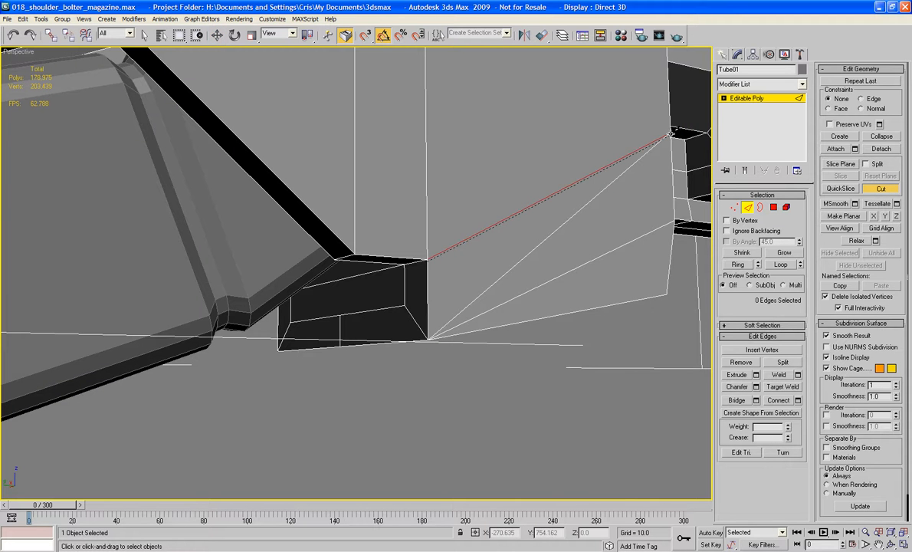
{"action": "left_click", "coordinate": [672, 132]}
{"action": "key", "text": "w"}
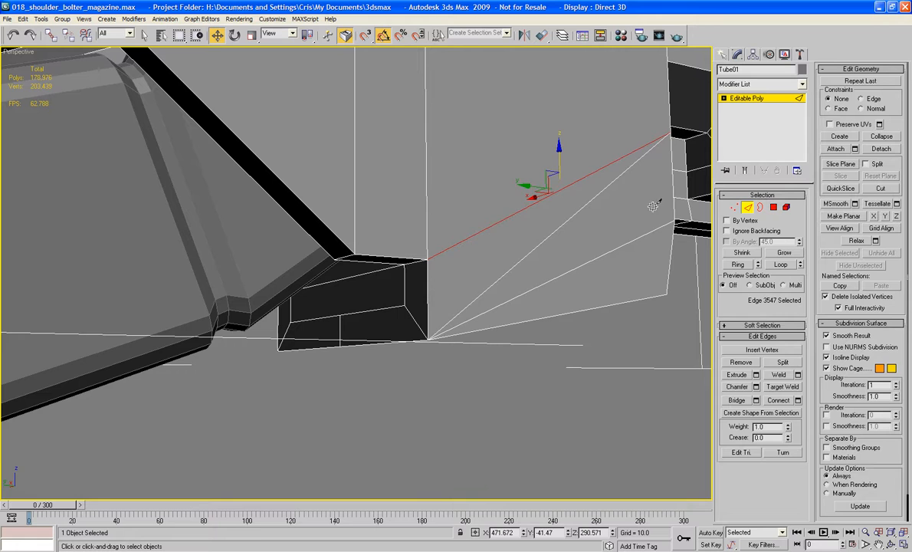
{"action": "left_click", "coordinate": [586, 201]}
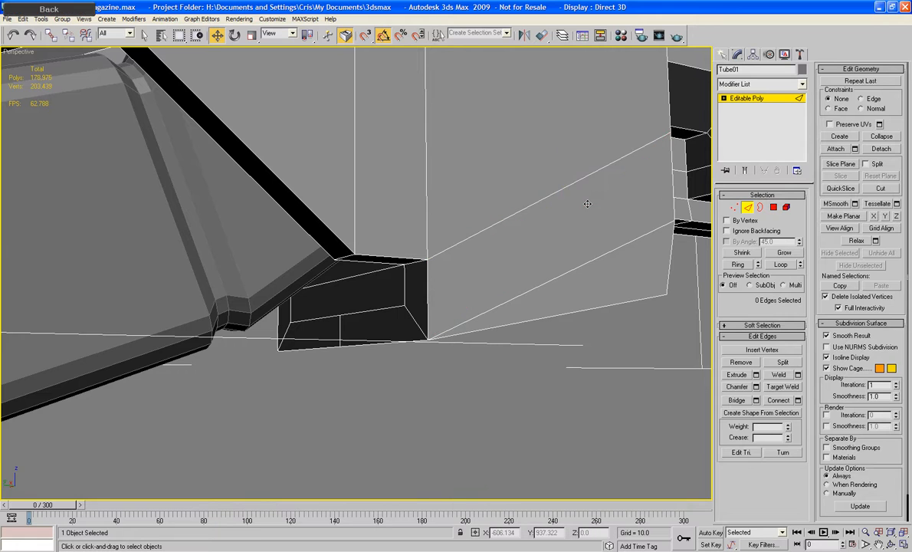
{"action": "middle_click_drag", "start_coordinate": [586, 201], "coordinate": [593, 256], "text": "alt"}
{"action": "scroll", "coordinate": [533, 258], "scroll_direction": "down", "scroll_amount": 3}
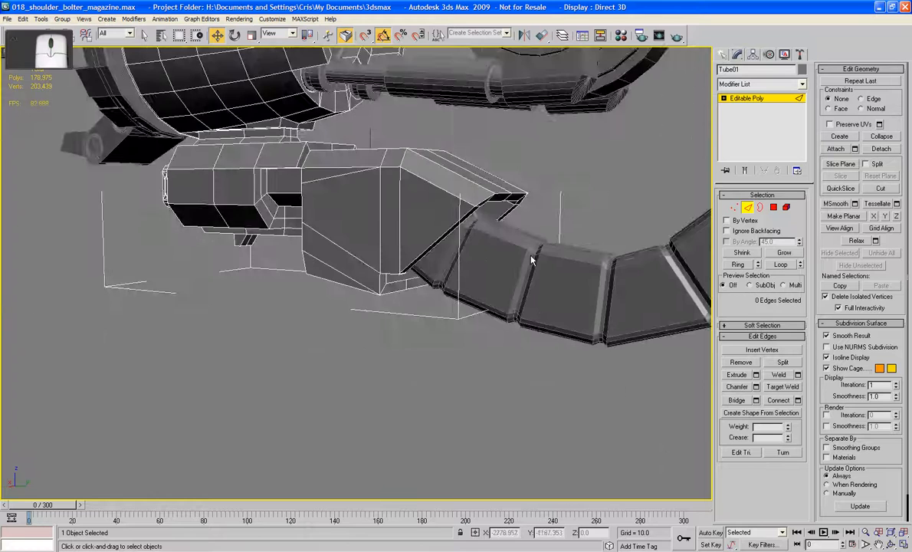
{"action": "middle_click_drag", "start_coordinate": [533, 258], "coordinate": [496, 262]}
{"action": "left_click", "coordinate": [747, 207]}
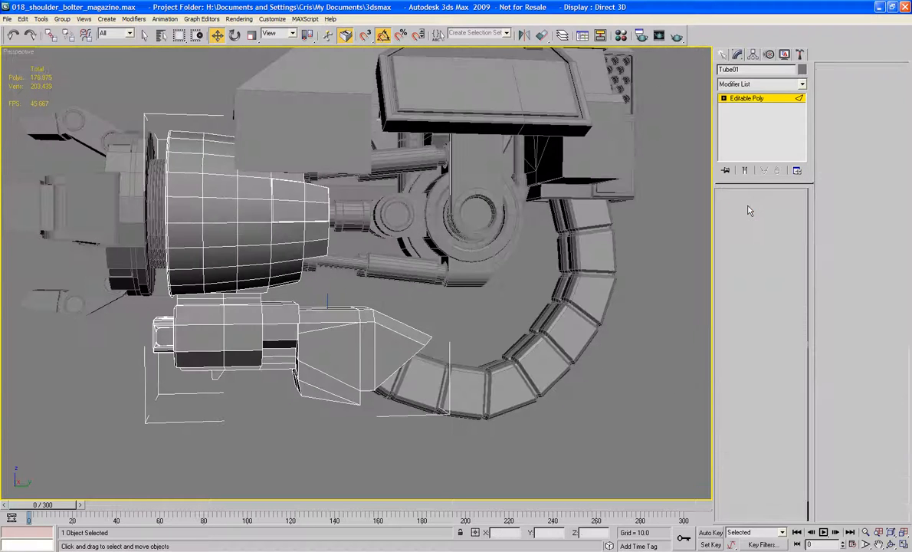
{"action": "left_click", "coordinate": [470, 256]}
{"action": "key", "text": "e"}
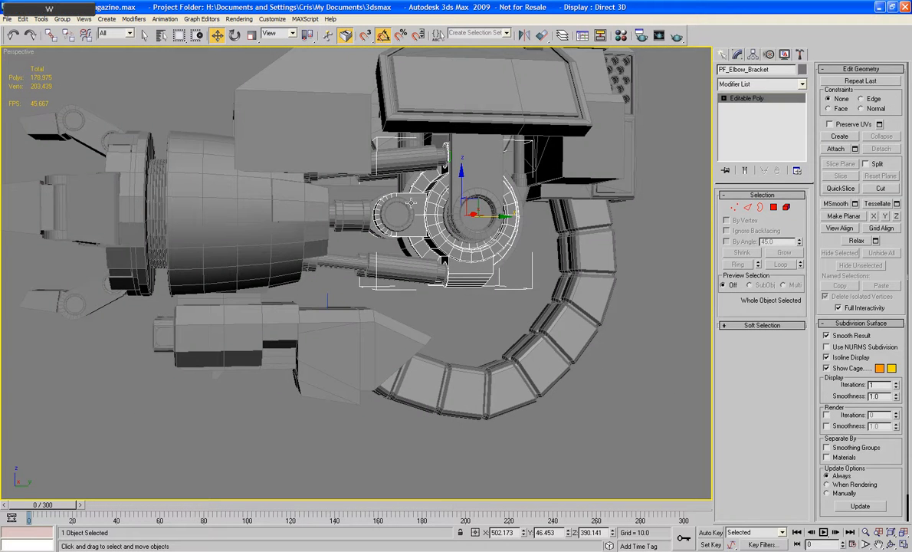
{"action": "middle_click_drag", "start_coordinate": [399, 185], "coordinate": [405, 202], "text": "alt"}
{"action": "middle_click_drag", "start_coordinate": [455, 225], "coordinate": [433, 284], "text": "alt"}
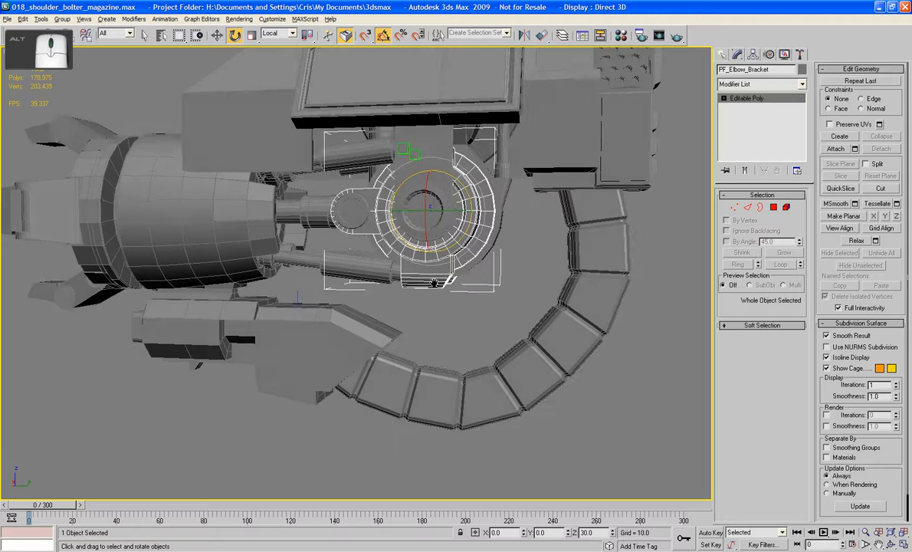
Move the ammo belt control helper slightly along the Y axis toward the belt side to adjust how the belt meets the housing.
{"action": "left_click", "coordinate": [298, 295]}
{"action": "key", "text": "w"}
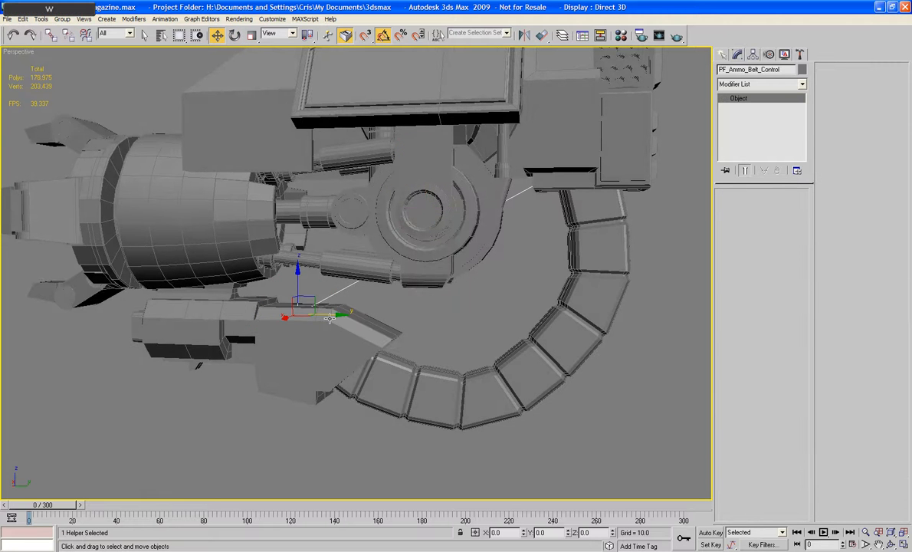
{"action": "left_click_drag", "start_coordinate": [330, 318], "coordinate": [344, 317]}
{"action": "middle_click_drag", "start_coordinate": [368, 331], "coordinate": [490, 304], "text": "alt"}
Try rotating the elbow bracket 35 degrees about its local Z axis to test the belt's movement, and undo the rotation.
{"action": "left_click", "coordinate": [470, 204]}
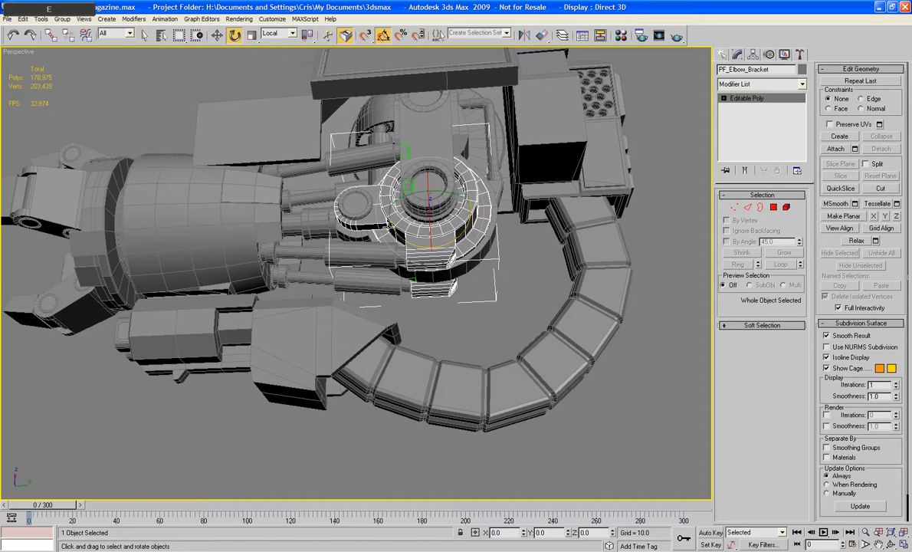
{"action": "left_click_drag", "start_coordinate": [425, 248], "coordinate": [411, 243]}
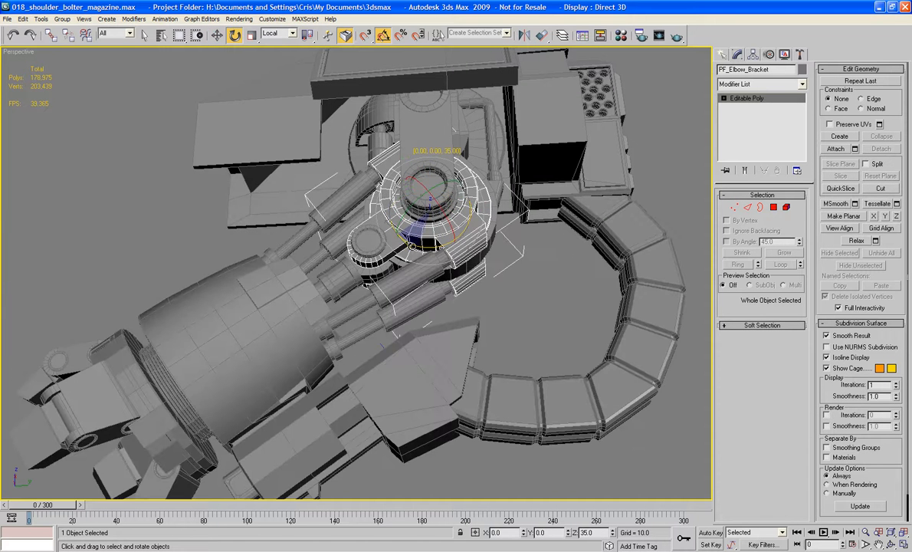
{"action": "scroll", "coordinate": [412, 245], "scroll_direction": "down", "scroll_amount": 5}
{"action": "middle_click_drag", "start_coordinate": [412, 245], "coordinate": [471, 316], "text": "alt"}
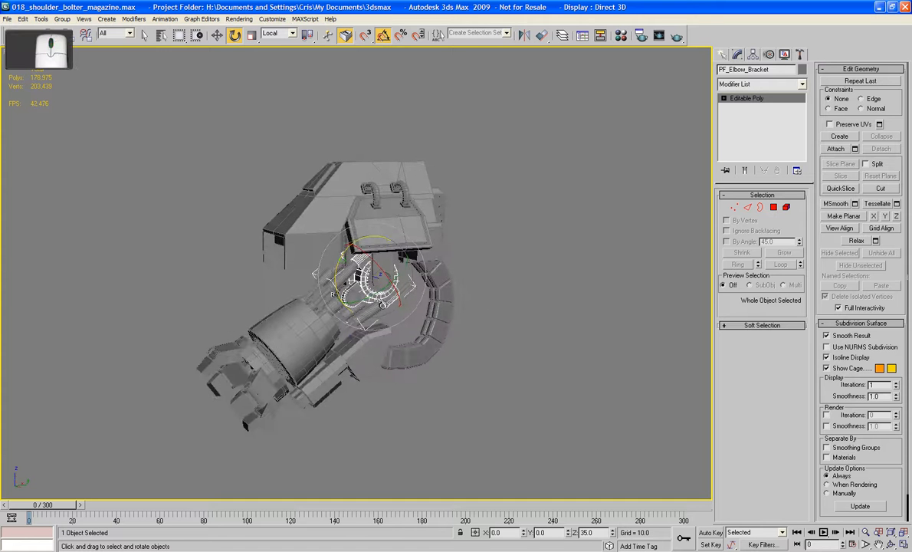
{"action": "key", "text": "ctrl+z"}
Try rotating the upper arm freely to test how the ammo belt follows, undo the rotation and clear the selection.
{"action": "middle_click_drag", "start_coordinate": [332, 293], "coordinate": [397, 254], "text": "alt"}
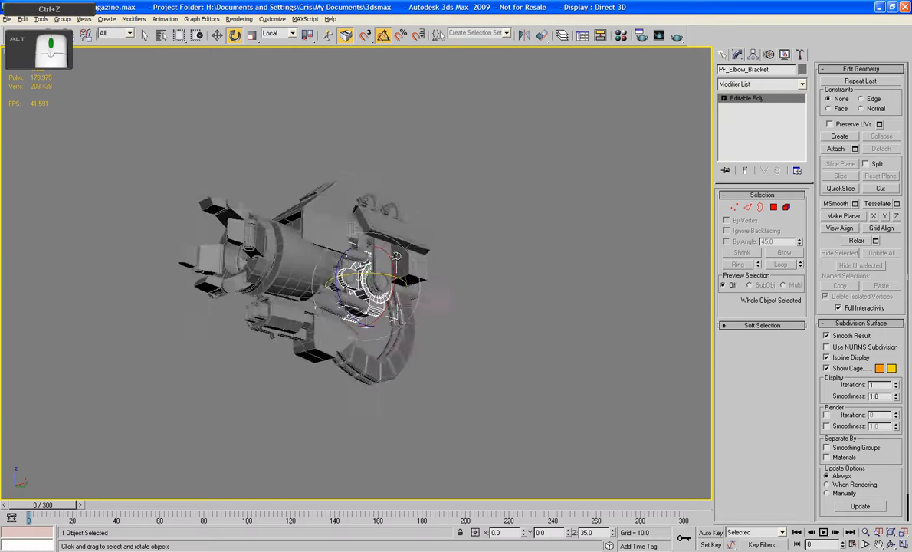
{"action": "scroll", "coordinate": [348, 247], "scroll_direction": "up", "scroll_amount": 5}
{"action": "left_click", "coordinate": [469, 229]}
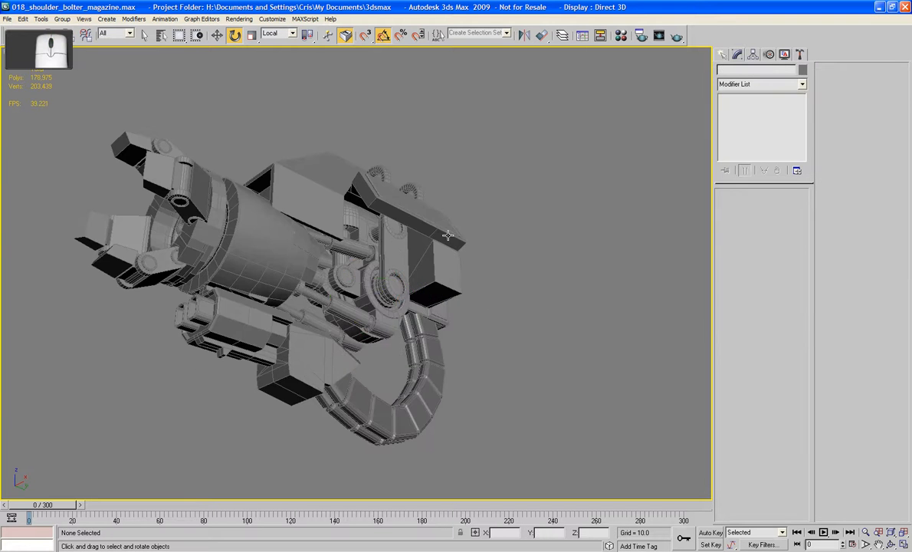
{"action": "left_click", "coordinate": [358, 223]}
{"action": "middle_click_drag", "start_coordinate": [358, 223], "coordinate": [346, 178], "text": "alt"}
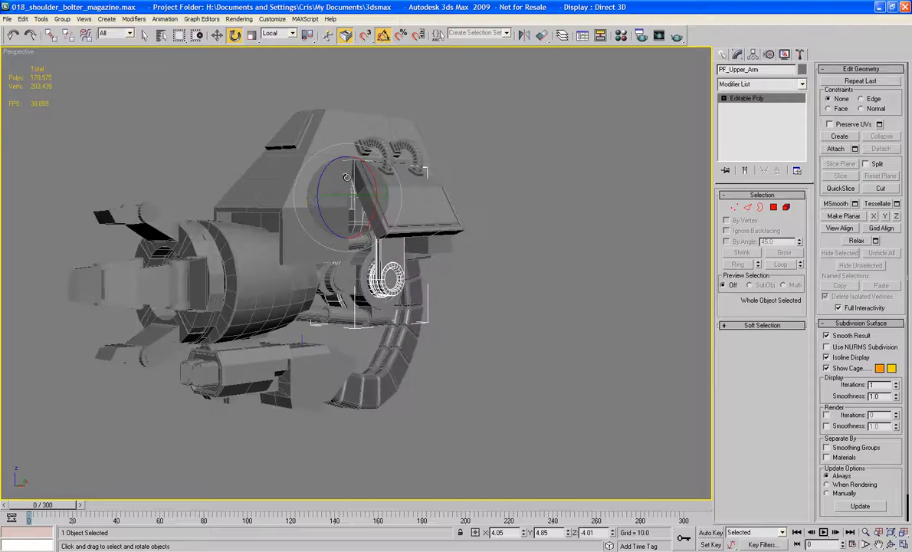
{"action": "left_click_drag", "start_coordinate": [346, 177], "coordinate": [333, 196]}
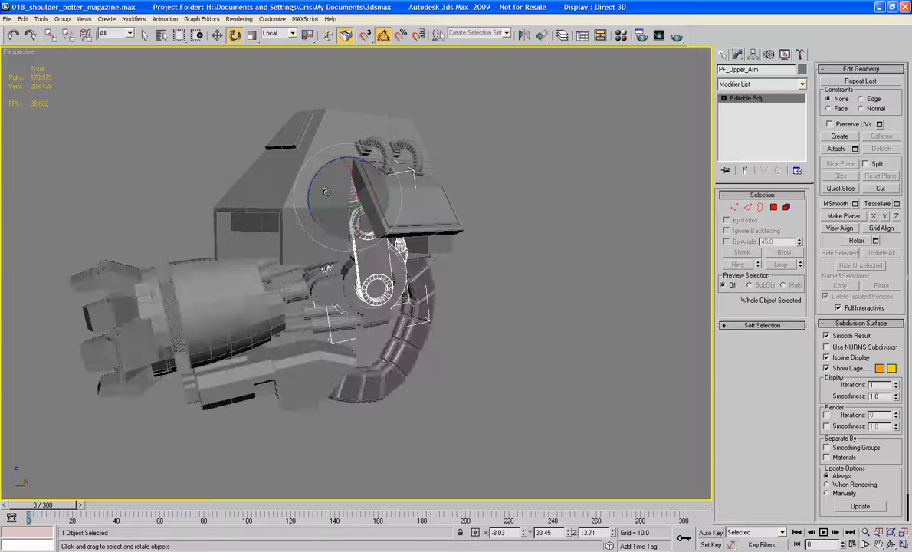
{"action": "key", "text": "ctrl+z"}
{"action": "left_click", "coordinate": [541, 201]}
{"action": "middle_click_drag", "start_coordinate": [584, 223], "coordinate": [328, 186], "text": "alt"}
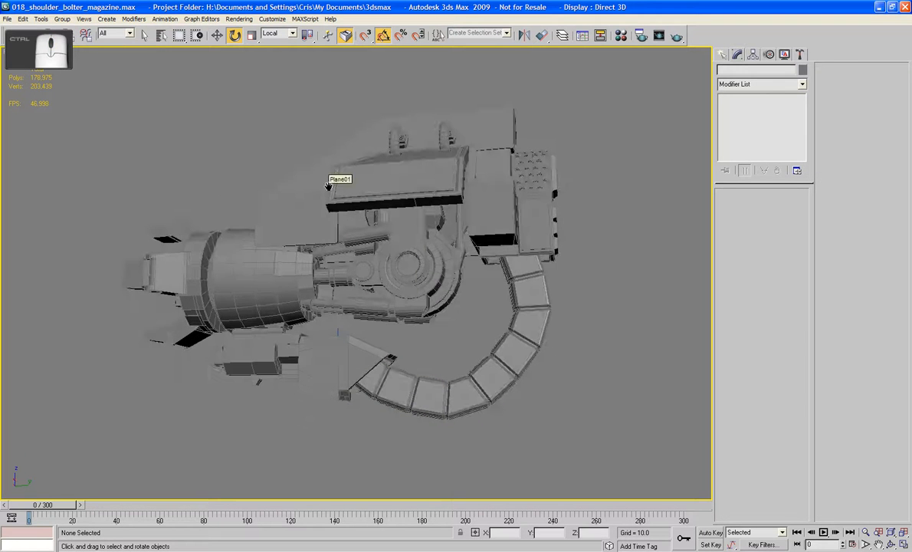